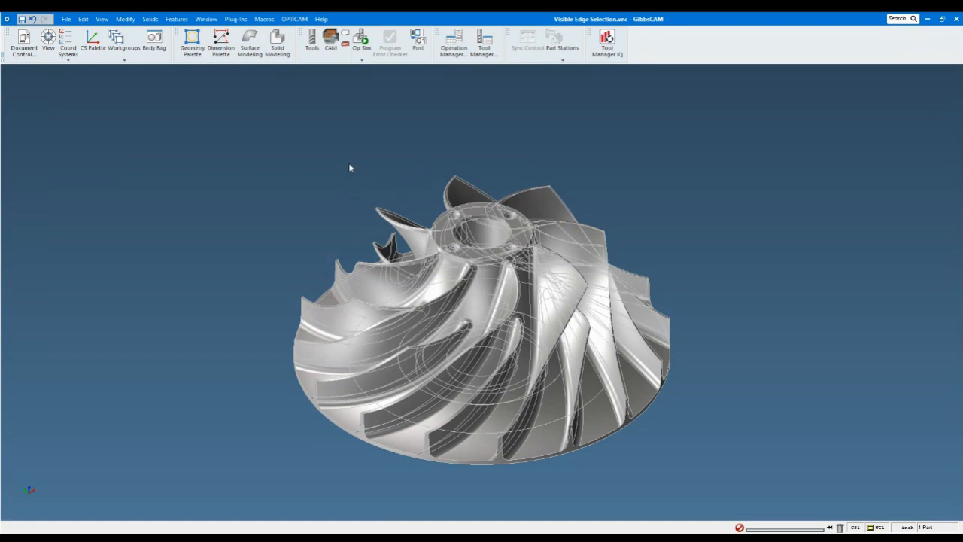
# Select a curved blade edge on the impeller while hidden edges show through the body, inspect it, and clear the selection.
pyautogui.moveTo(414, 210); pyautogui.dragTo(433, 232, button='middle')
pyautogui.click(430, 276)
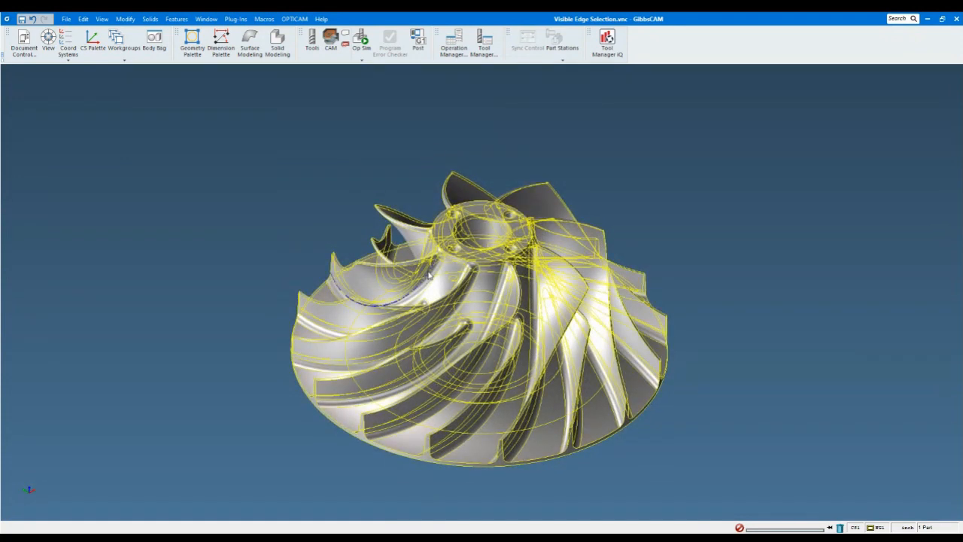
pyautogui.moveTo(430, 276); pyautogui.dragTo(420, 278, button='middle')
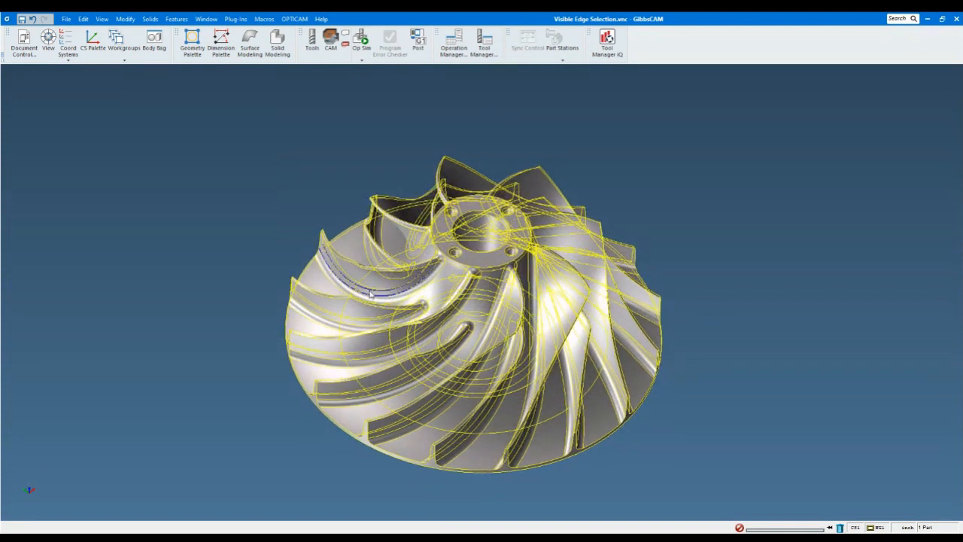
pyautogui.click(711, 148)
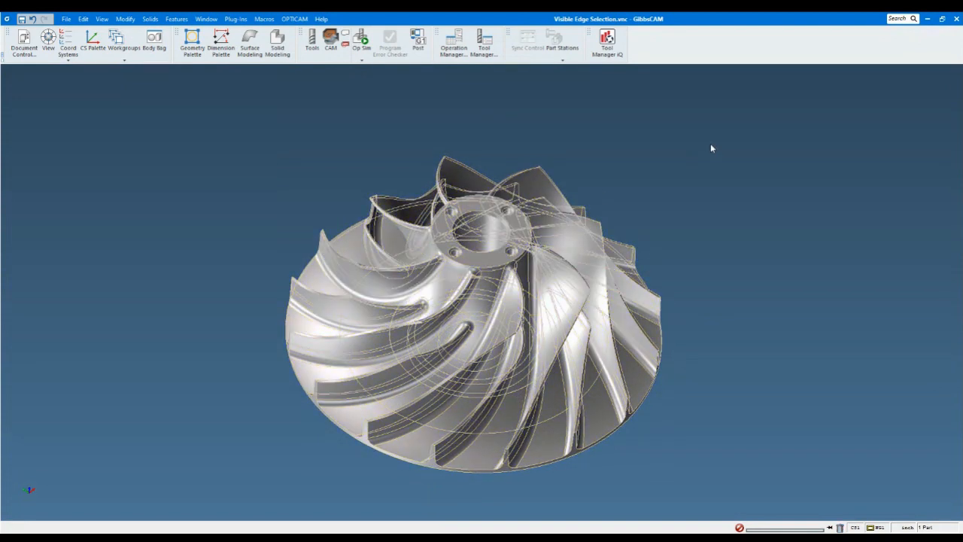
# Select the top edge of a front blade with only the impeller's visible edges shown, and clear the selection.
pyautogui.moveTo(502, 134); pyautogui.dragTo(498, 89, button='middle')
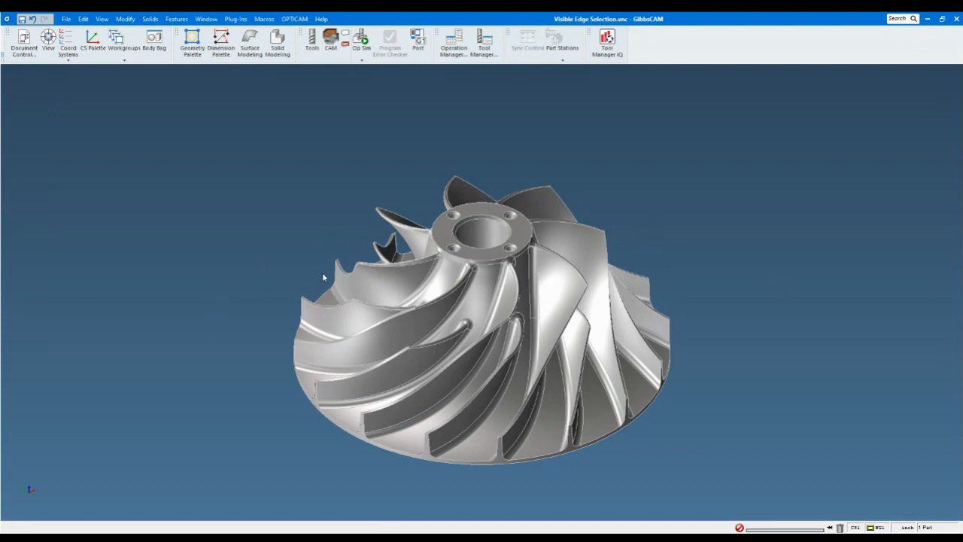
pyautogui.click(504, 329)
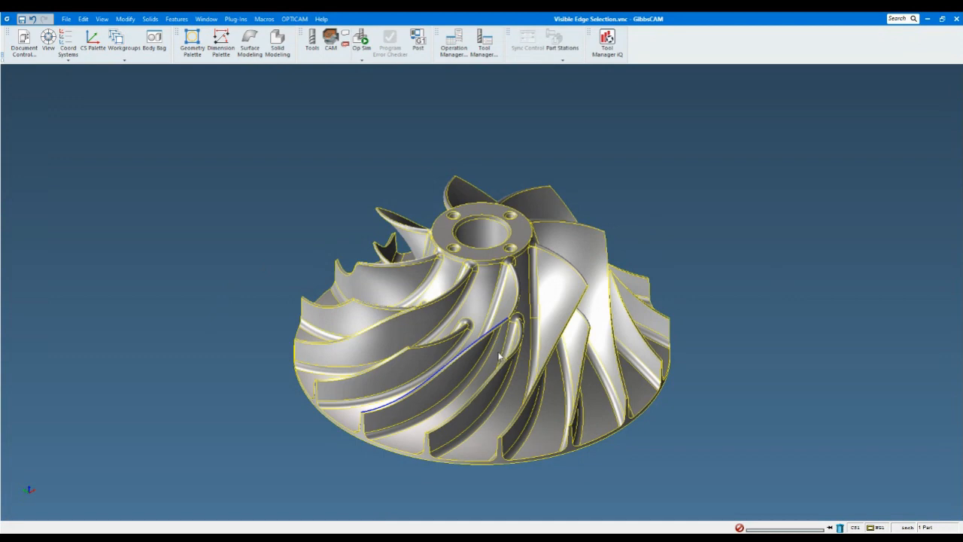
pyautogui.click(629, 206)
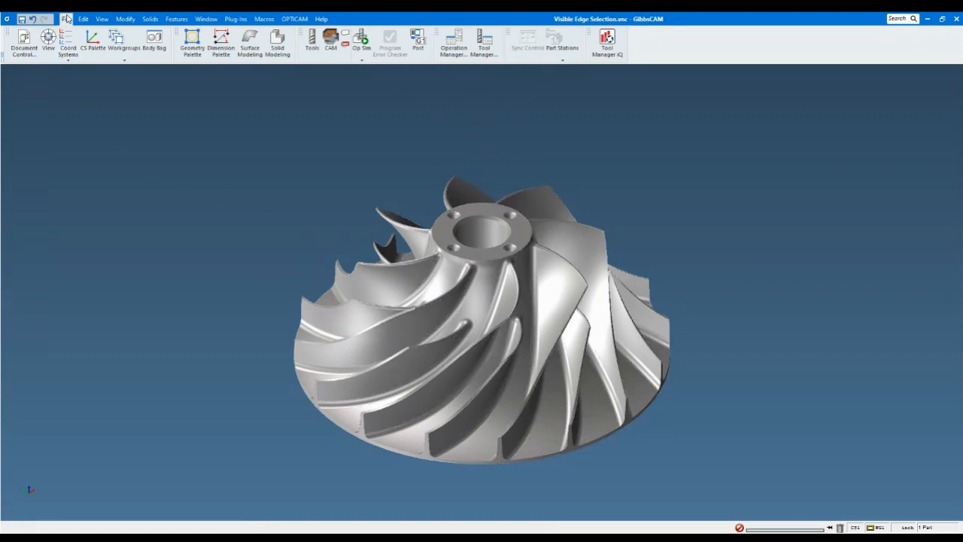
# Close the Visible Edge Selection.vmc part without saving its changes.
pyautogui.click(153, 50)
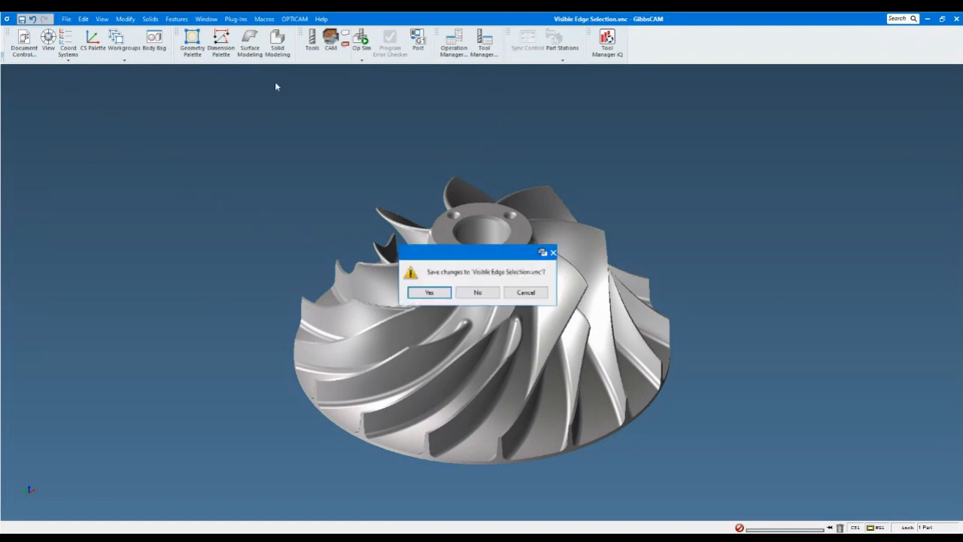
pyautogui.click(476, 297)
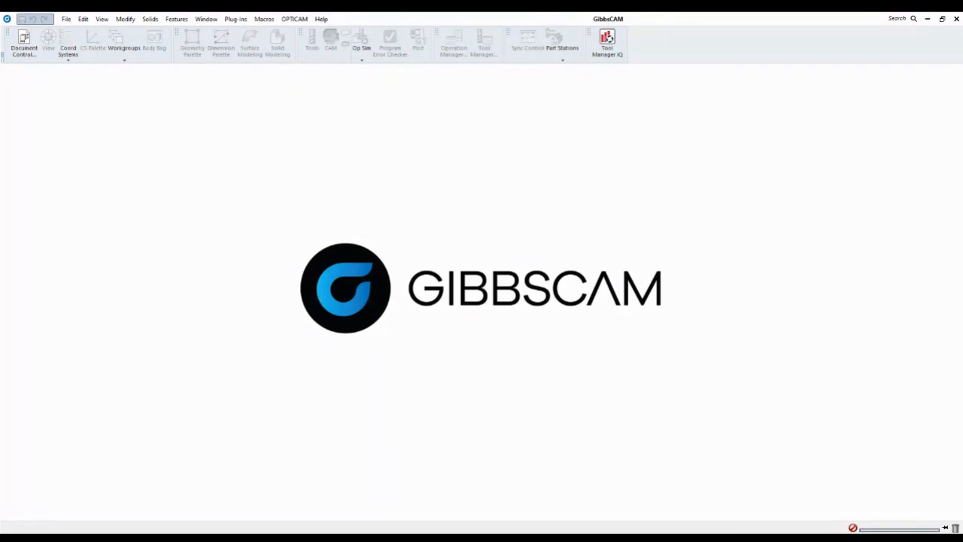
pyautogui.moveTo(0, 262); pyautogui.dragTo(132, 262)
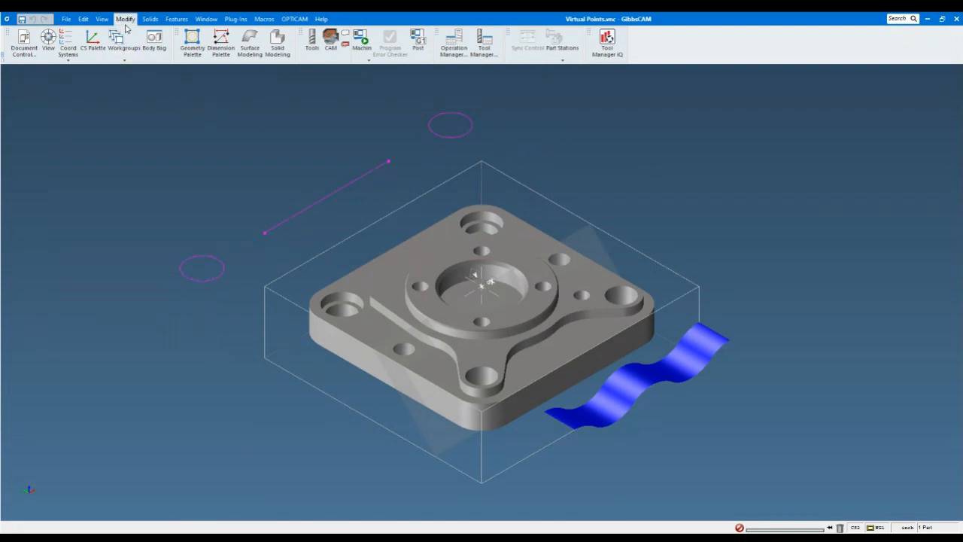
# Start a 2D Rotate and try virtual points on the line and both circles as rotation centre, finishing with the line's midpoint.
pyautogui.click(141, 99)
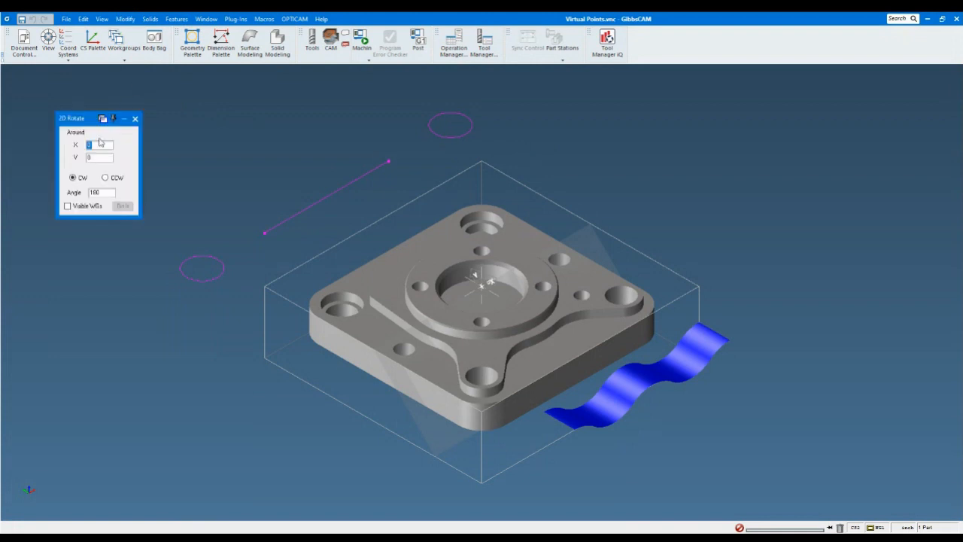
pyautogui.moveTo(88, 122); pyautogui.dragTo(151, 129)
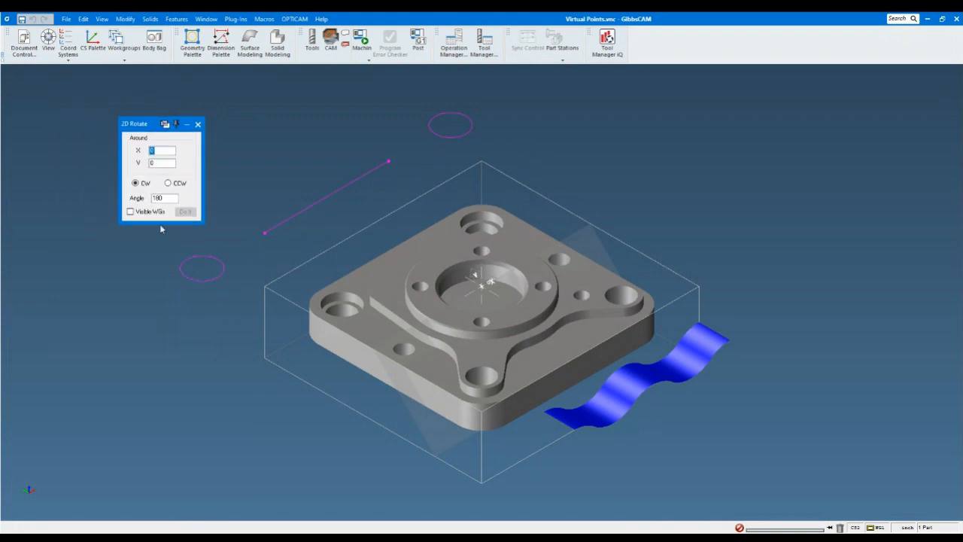
pyautogui.click(163, 151)
pyautogui.hotkey('ctrl', 'alt')
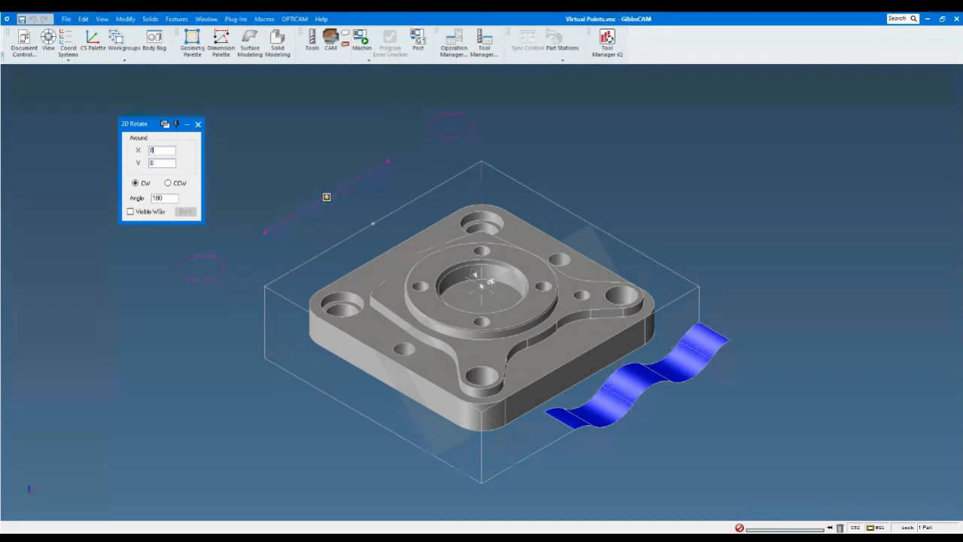
pyautogui.click(326, 194)
pyautogui.click(451, 124)
pyautogui.click(186, 277)
pyautogui.click(187, 260)
pyautogui.click(329, 196)
# Set the 2D rotation angle to 90, select the line, and switch to the horizontal coordinate system.
pyautogui.doubleClick(168, 198)
pyautogui.write('90')
pyautogui.click(302, 216)
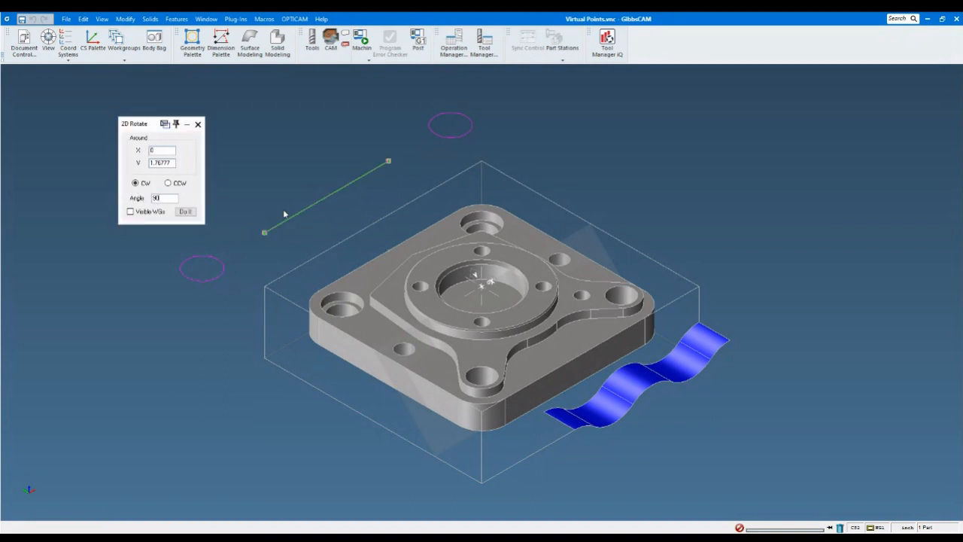
pyautogui.click(82, 73)
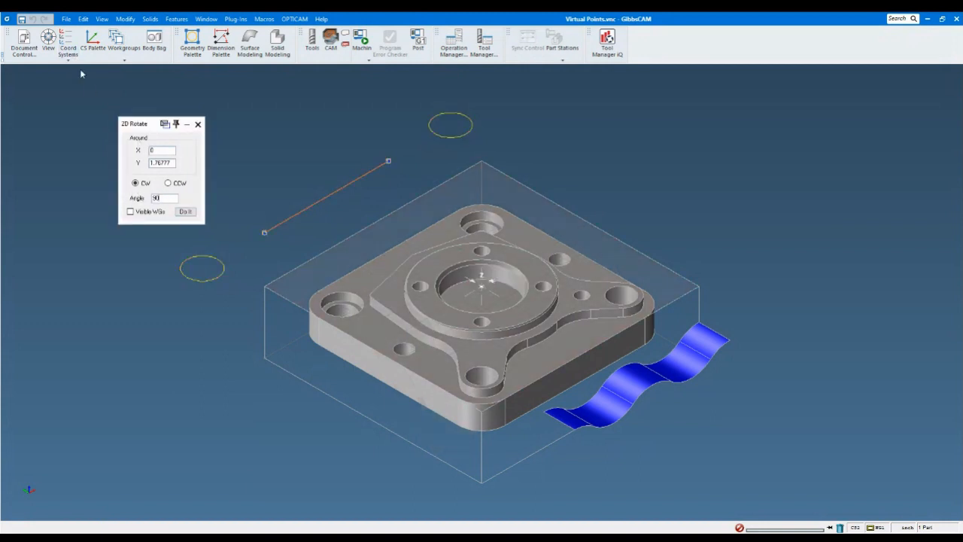
# Rotate the selected line 90° clockwise about its midpoint at X 0, Y 2.5, and undo the rotation.
pyautogui.click(173, 164)
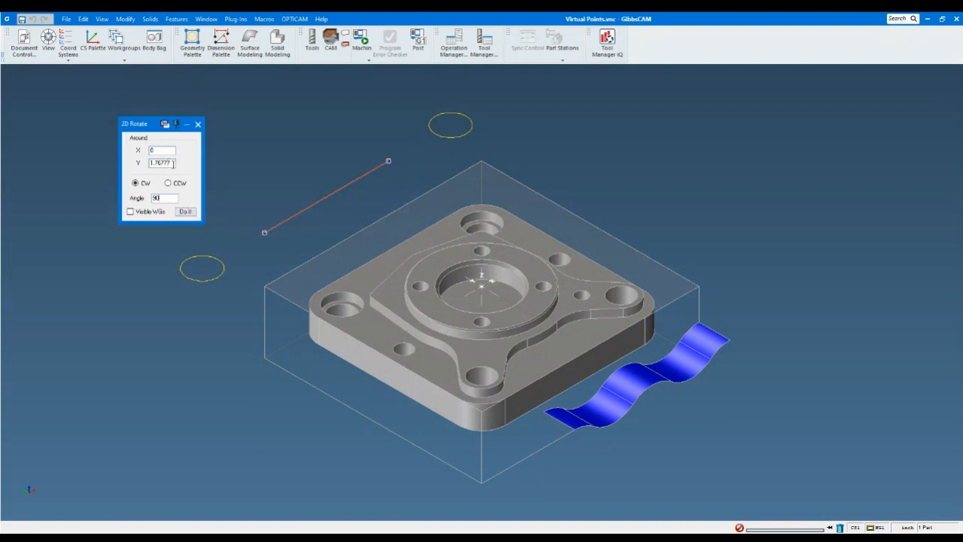
pyautogui.click(324, 195)
pyautogui.click(186, 212)
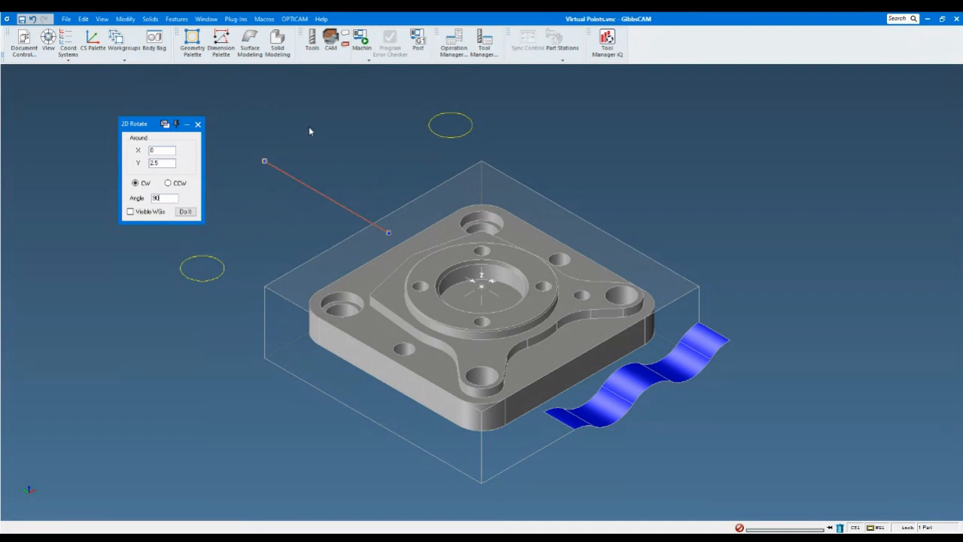
pyautogui.click(331, 134)
pyautogui.hotkey('ctrl', 'z')
pyautogui.click(306, 149)
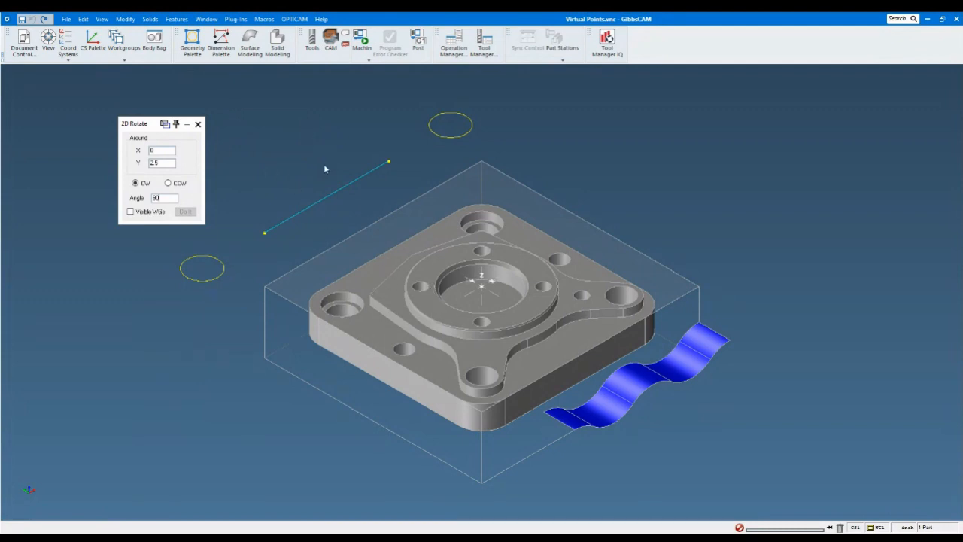
# Add a horizontal dimension between the centres of the two stepped holes nearest the line, placing it outside the part.
pyautogui.click(219, 41)
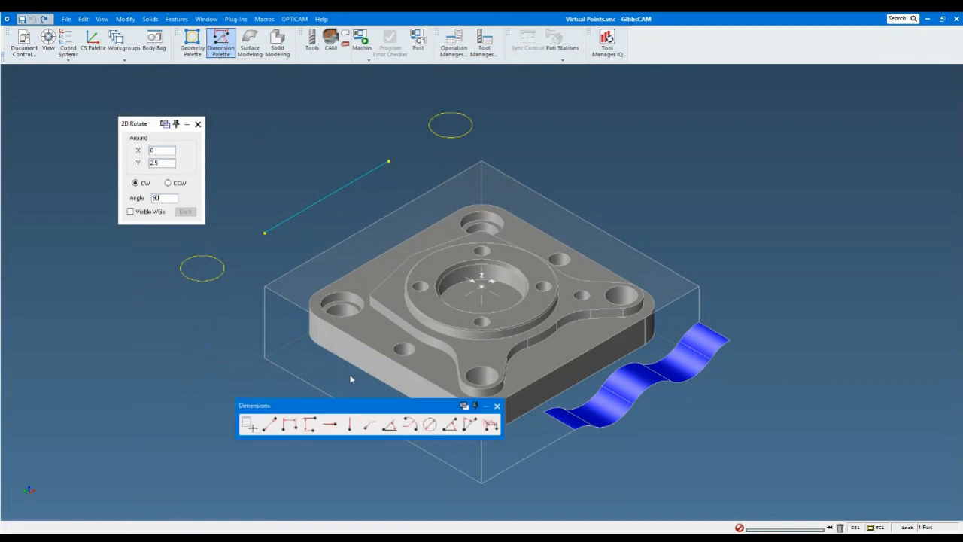
pyautogui.moveTo(359, 409); pyautogui.dragTo(165, 412)
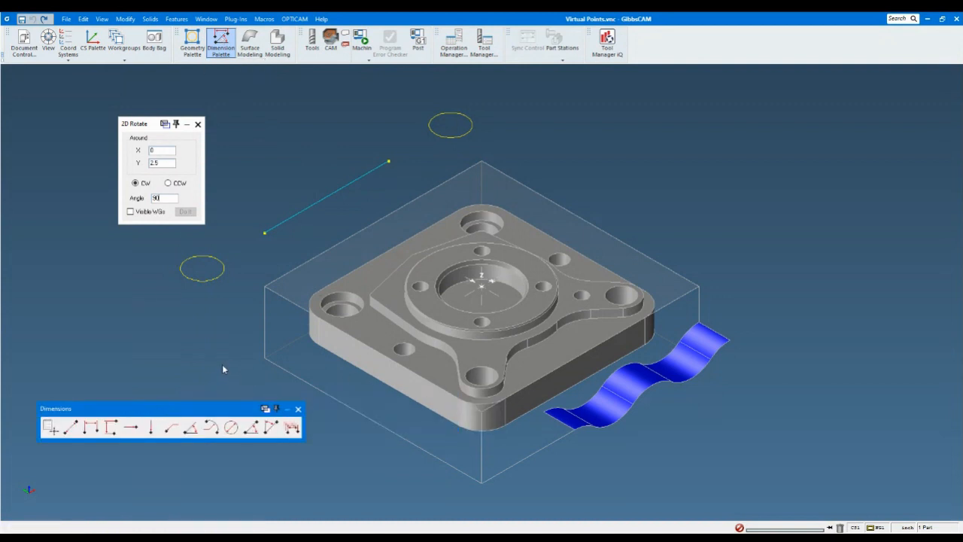
pyautogui.click(90, 427)
pyautogui.click(481, 225)
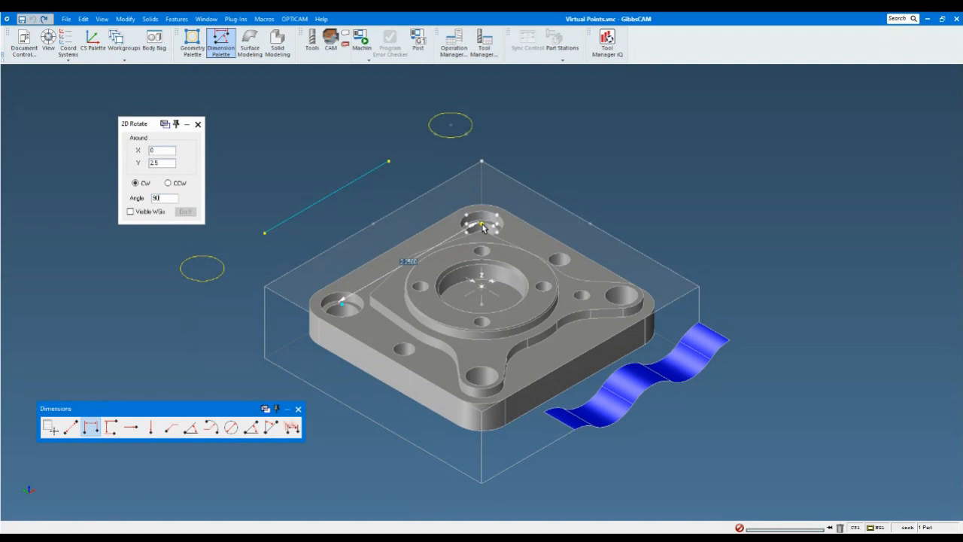
pyautogui.click(366, 229)
pyautogui.moveTo(367, 228); pyautogui.dragTo(350, 214)
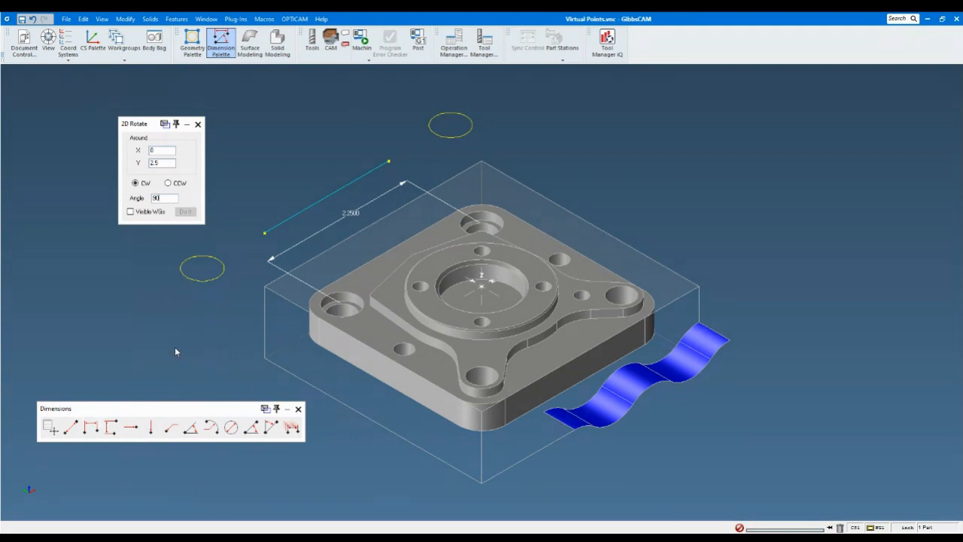
# Try the leader dimension near the part, and close the Dimensions palette and the 2D Rotate dialog.
pyautogui.click(173, 429)
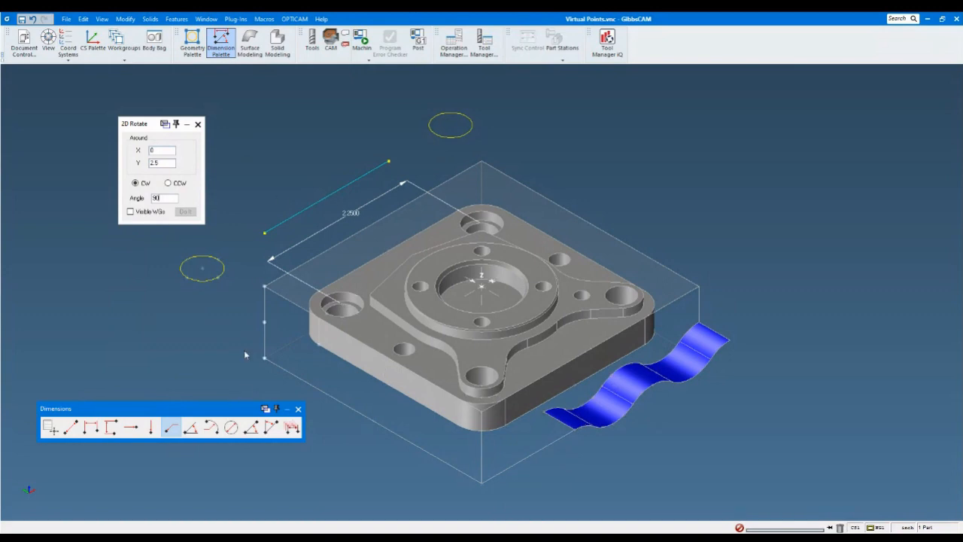
pyautogui.click(298, 410)
pyautogui.click(198, 124)
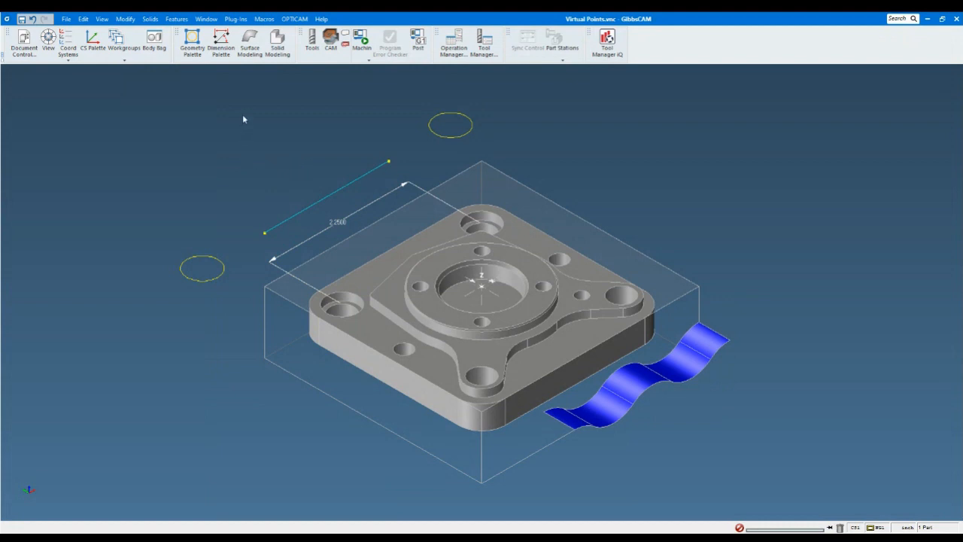
# Try the rear circle's virtual centre and edge points as coordinates for an XYZ point, and close the geometry palette.
pyautogui.click(192, 39)
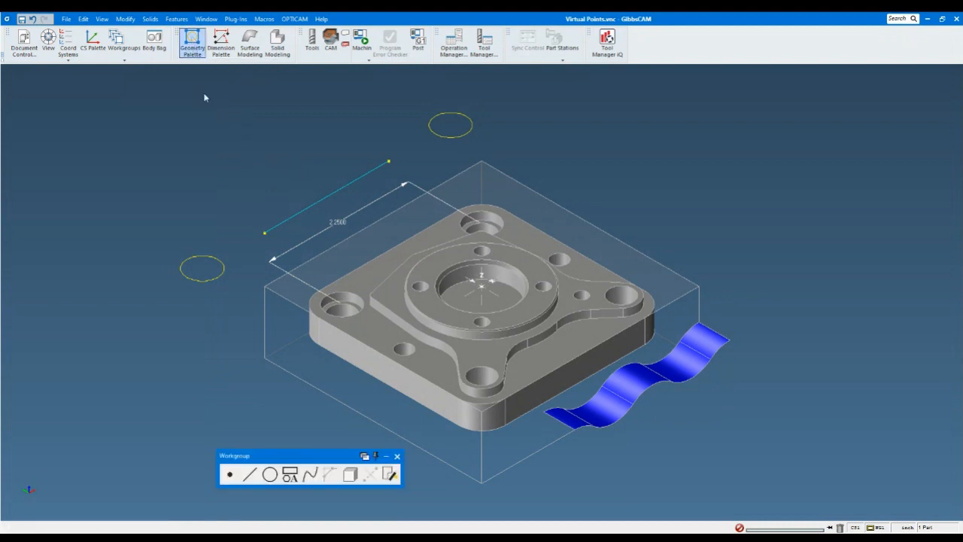
pyautogui.click(233, 476)
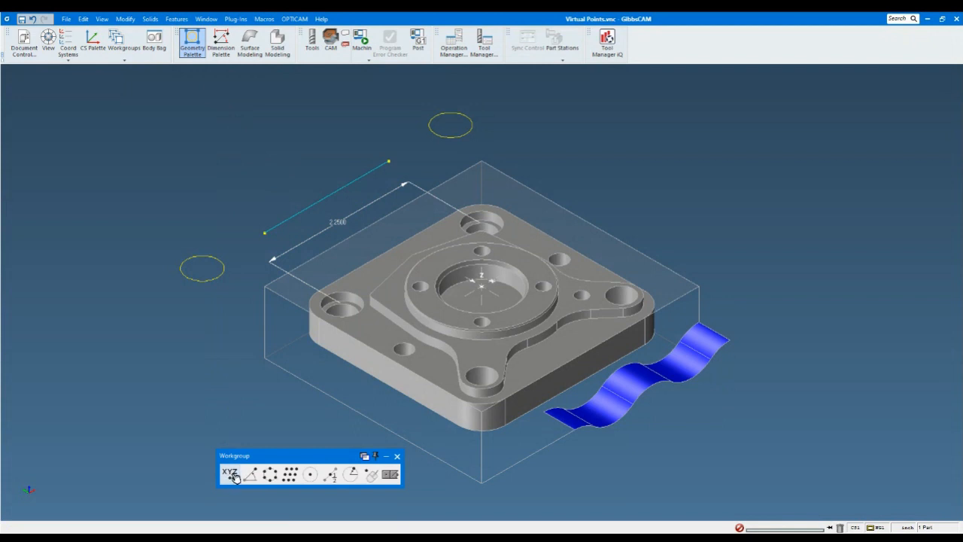
pyautogui.click(233, 476)
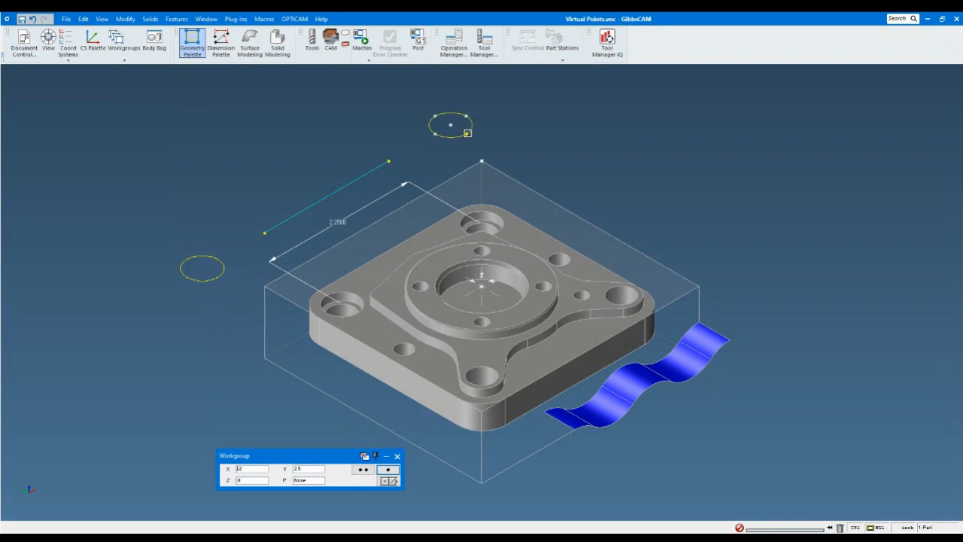
pyautogui.click(451, 125)
pyautogui.click(466, 135)
pyautogui.click(398, 457)
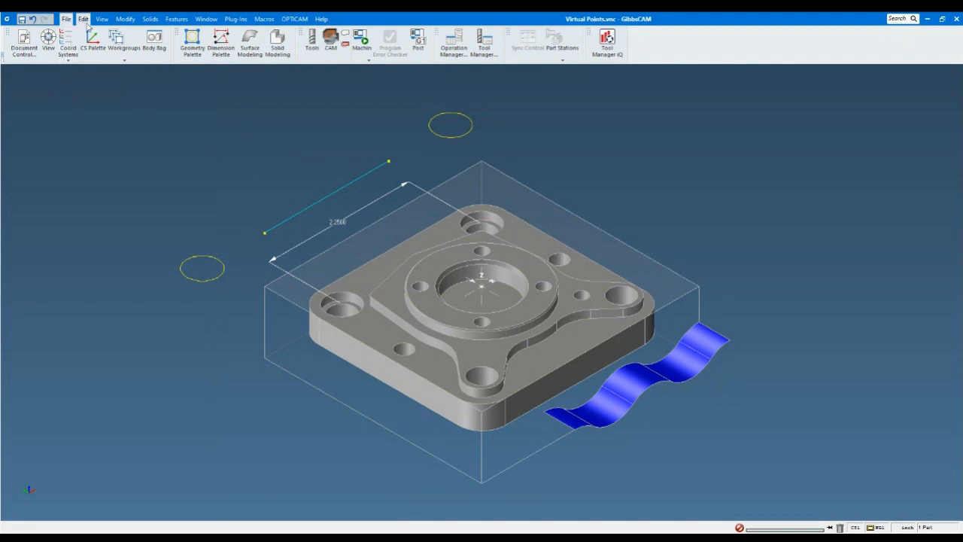
# Close the Virtual Points.vmc part without saving its changes.
pyautogui.click(150, 42)
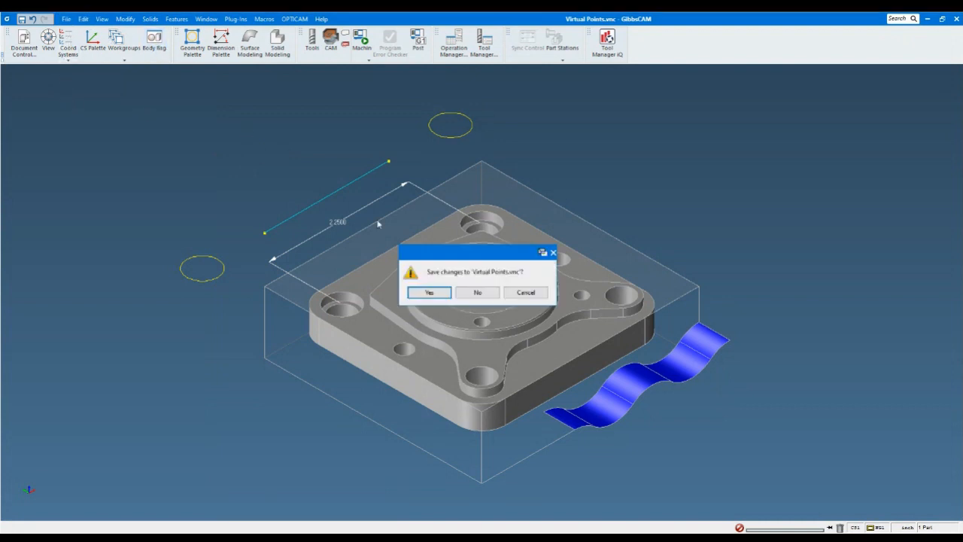
pyautogui.click(479, 294)
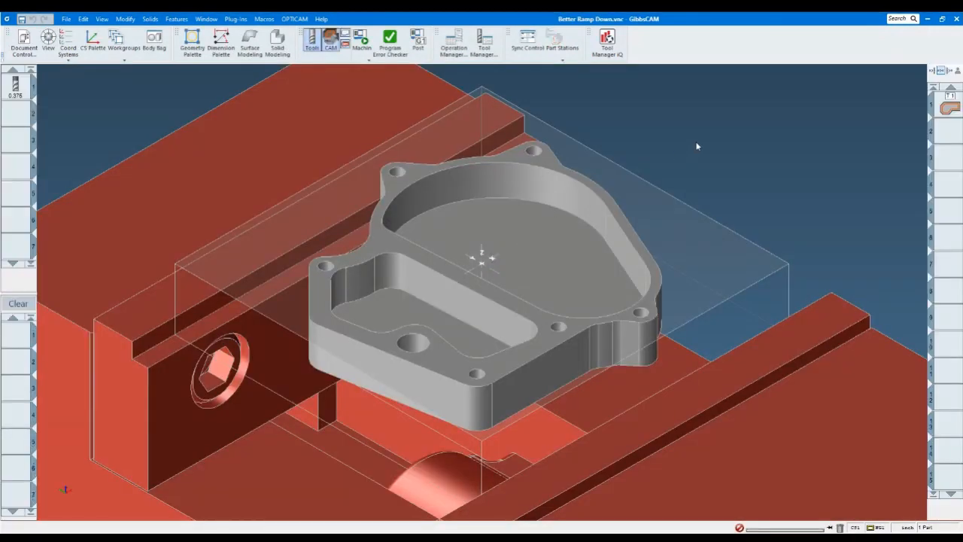
# Open the contour operation's process settings, review the Z Step and Ramp Down options, close them, and deselect the part.
pyautogui.click(951, 107)
pyautogui.doubleClick(951, 107)
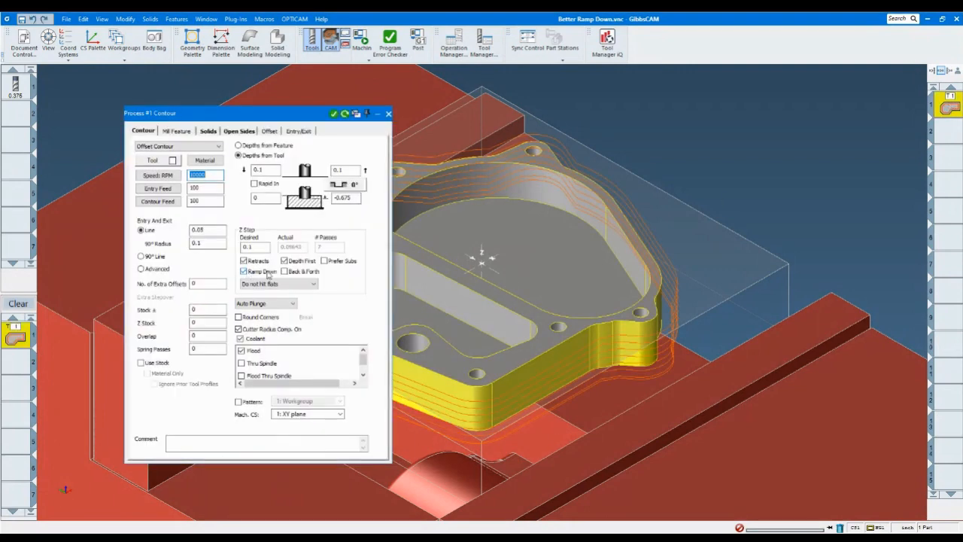
pyautogui.click(255, 249)
pyautogui.moveTo(296, 115); pyautogui.dragTo(183, 121)
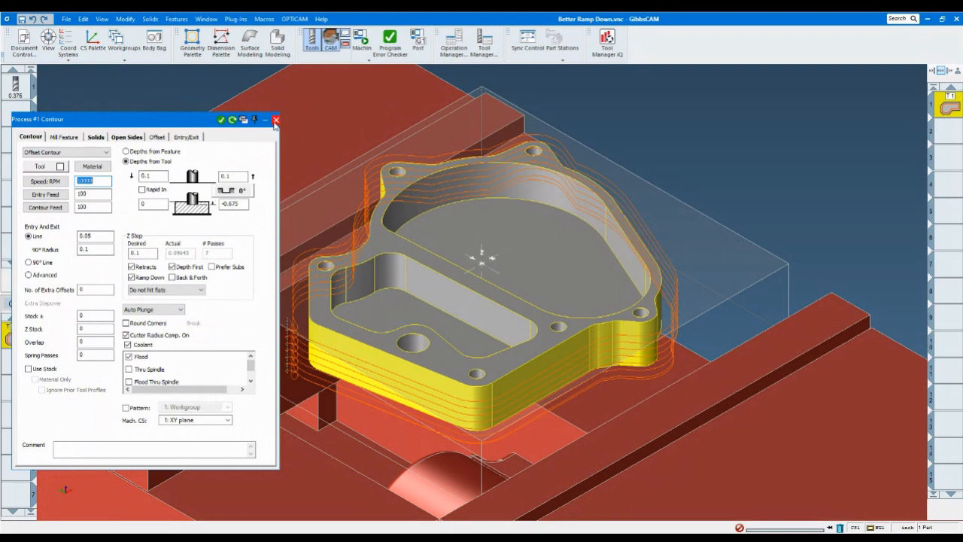
pyautogui.click(276, 121)
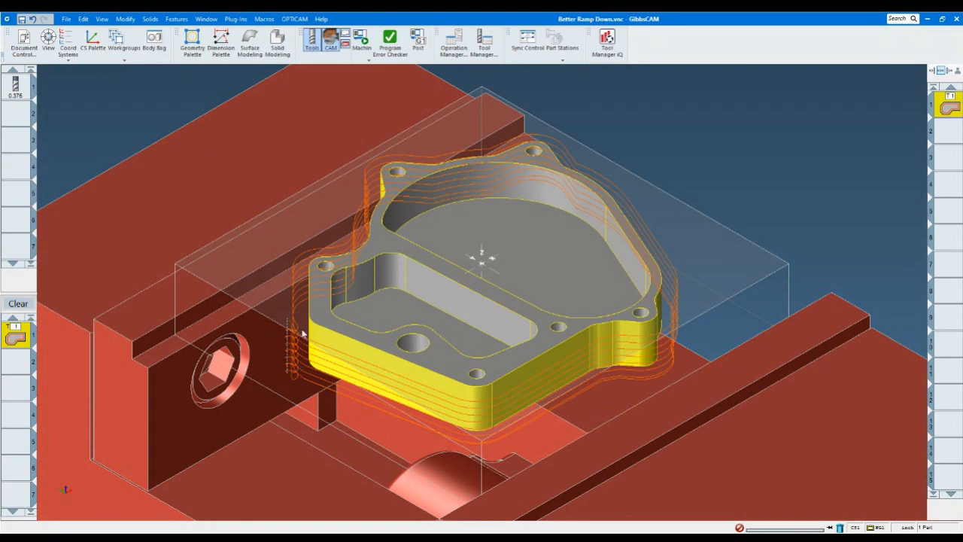
pyautogui.click(706, 151)
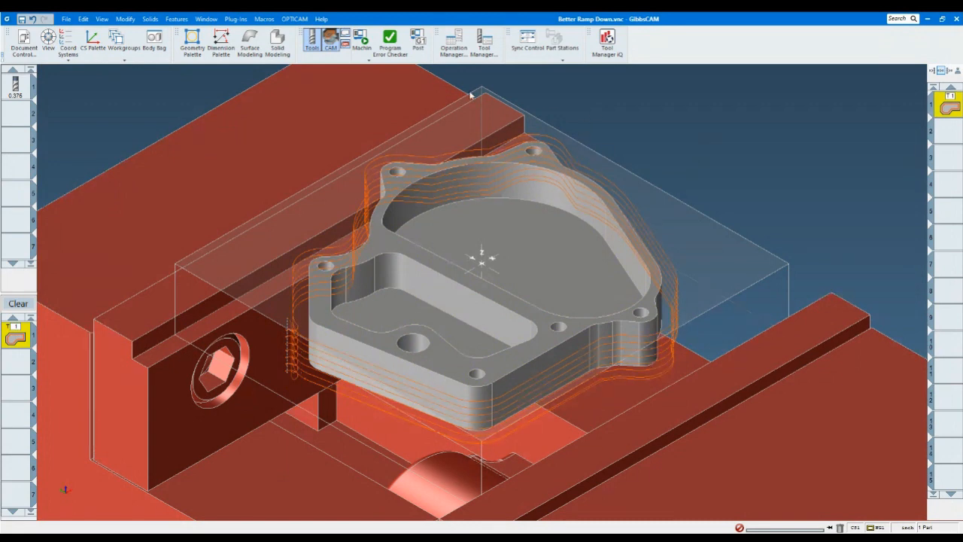
# Run the machine simulation of the contour operation.
pyautogui.click(361, 41)
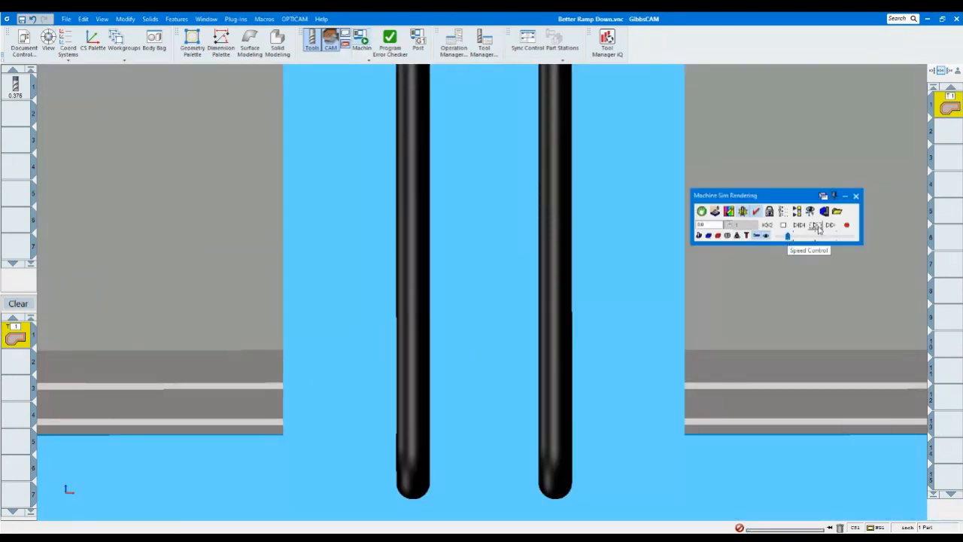
pyautogui.click(816, 225)
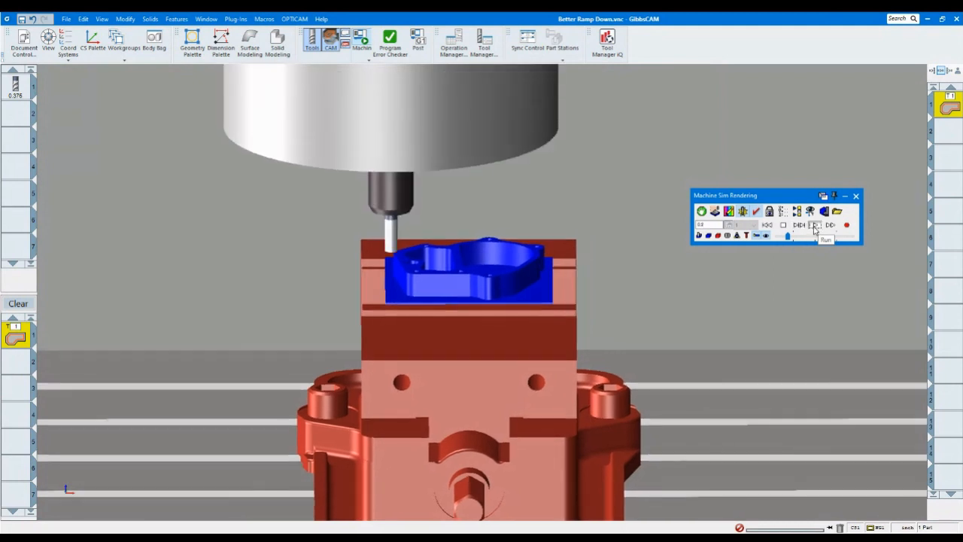
# Speed up the running machine simulation of the contour operation and close it.
pyautogui.moveTo(790, 236); pyautogui.dragTo(800, 237)
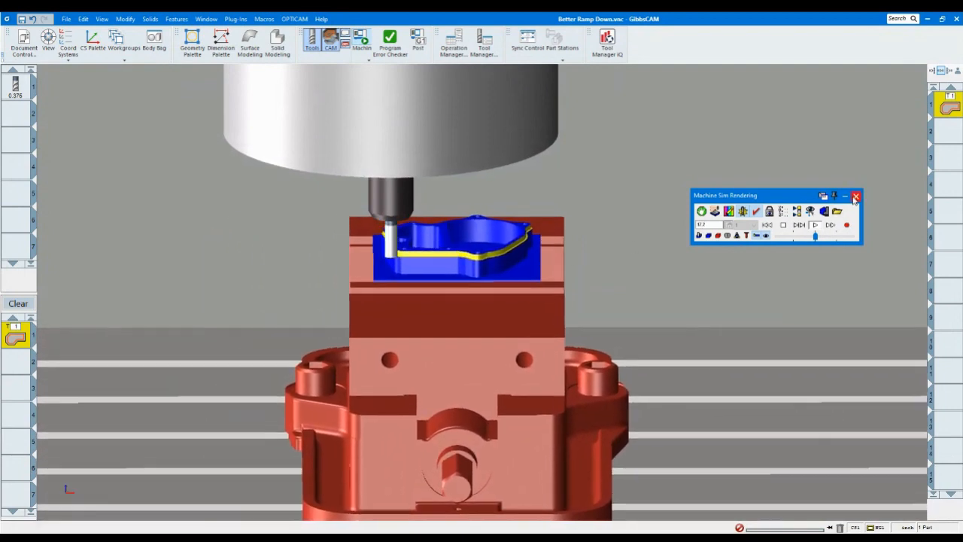
pyautogui.click(856, 196)
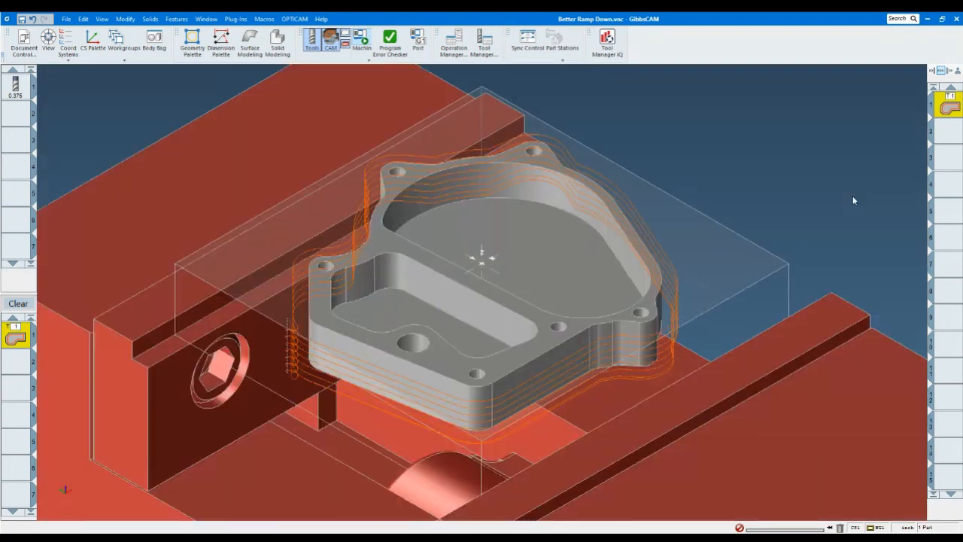
# Open the contour operation's process, regenerate its toolpath with the Ramp Down settings, and close the process.
pyautogui.doubleClick(950, 105)
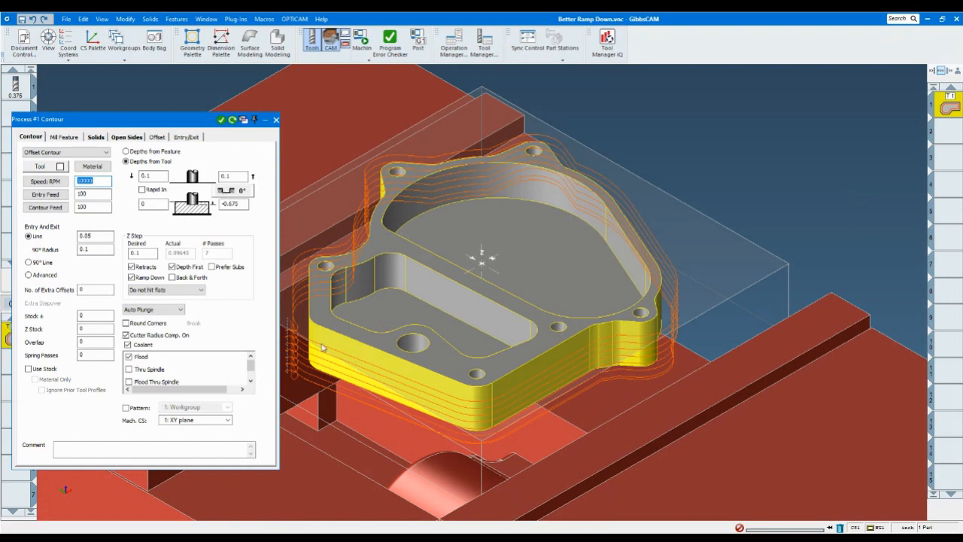
pyautogui.click(232, 121)
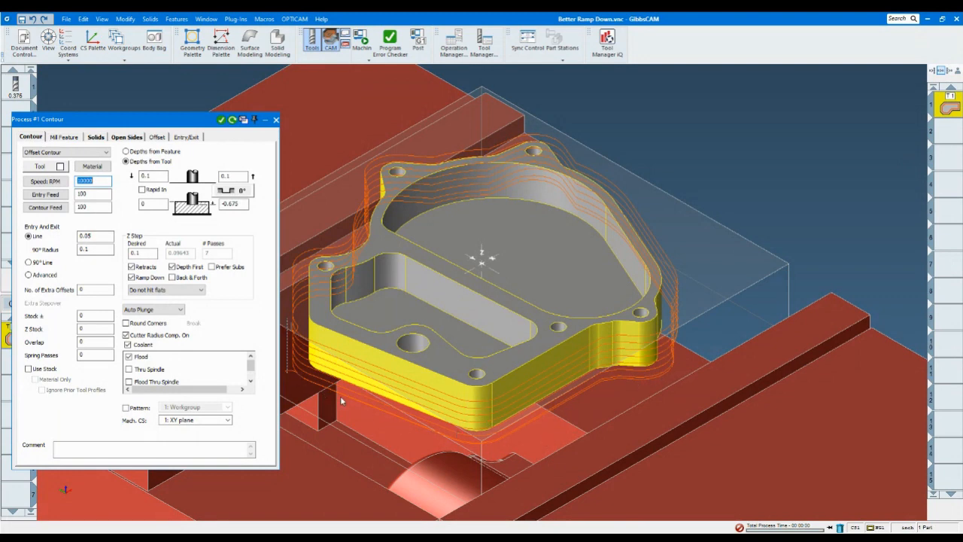
pyautogui.click(275, 120)
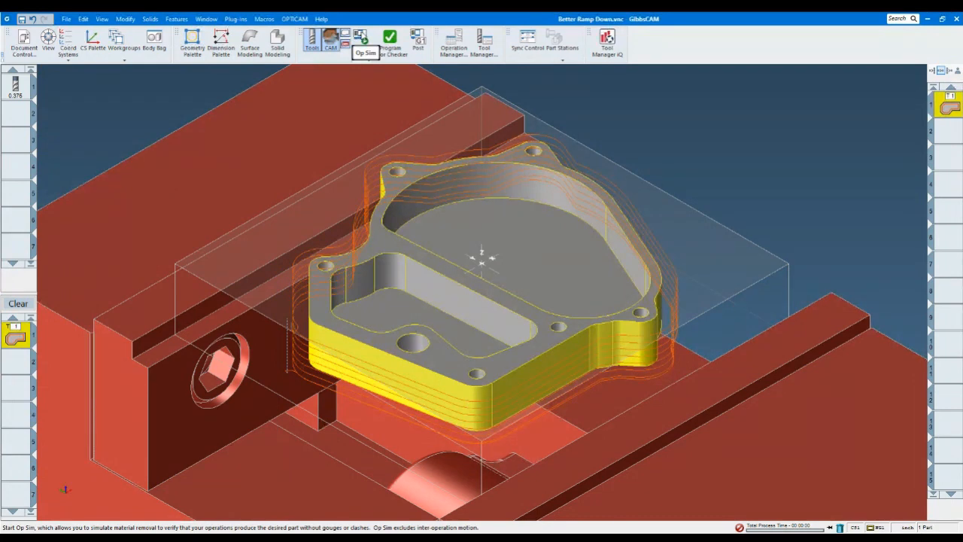
# Run the machine simulation of the regenerated contour at slow and then faster speed, and close it.
pyautogui.click(361, 37)
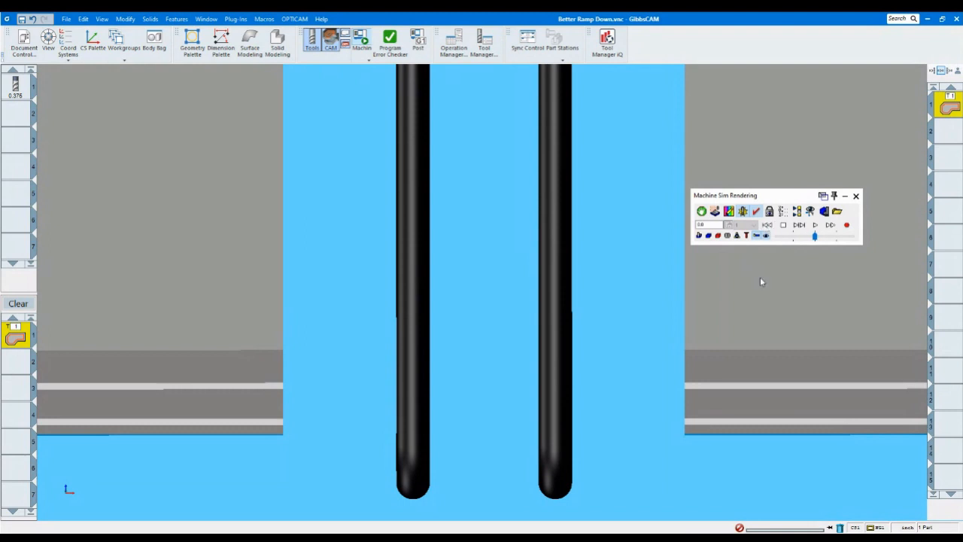
pyautogui.click(791, 237)
pyautogui.click(815, 224)
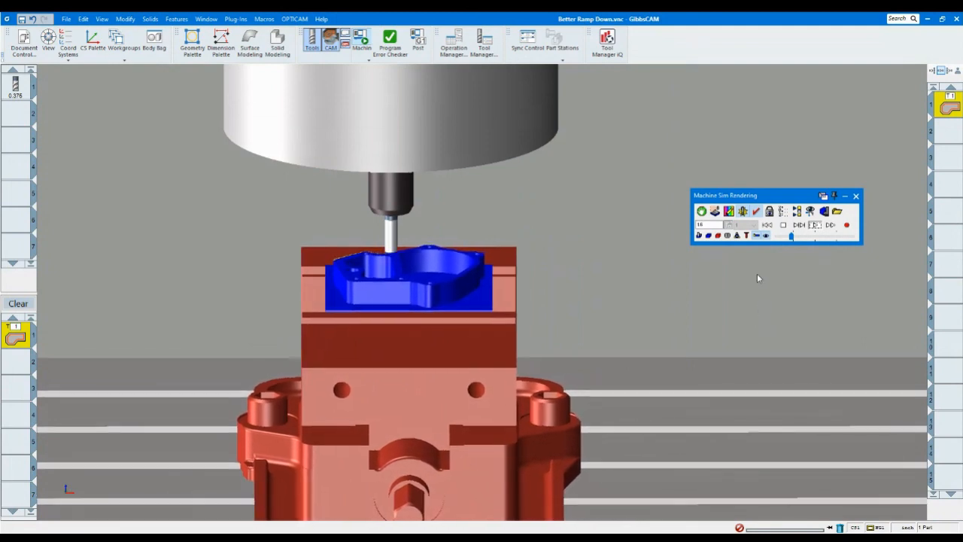
pyautogui.moveTo(791, 237); pyautogui.dragTo(815, 238)
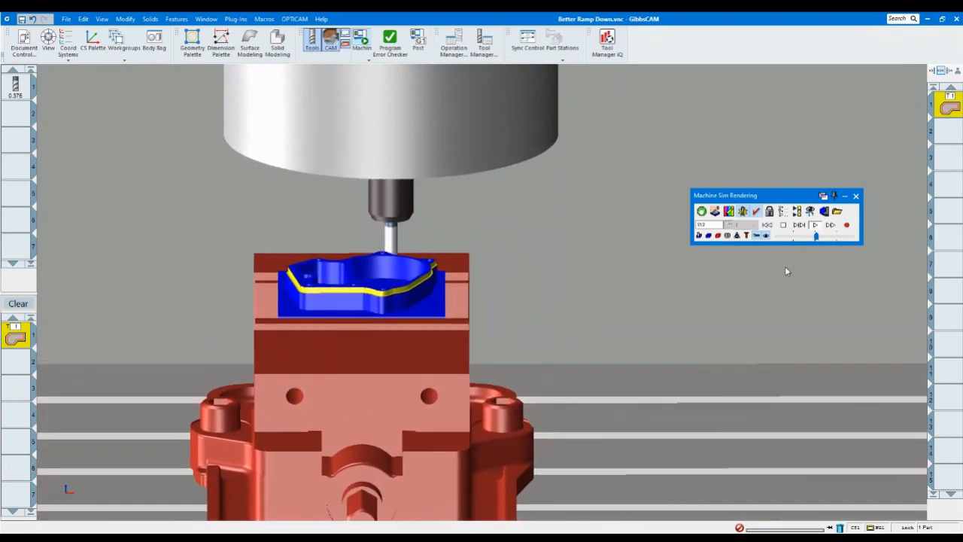
pyautogui.click(857, 197)
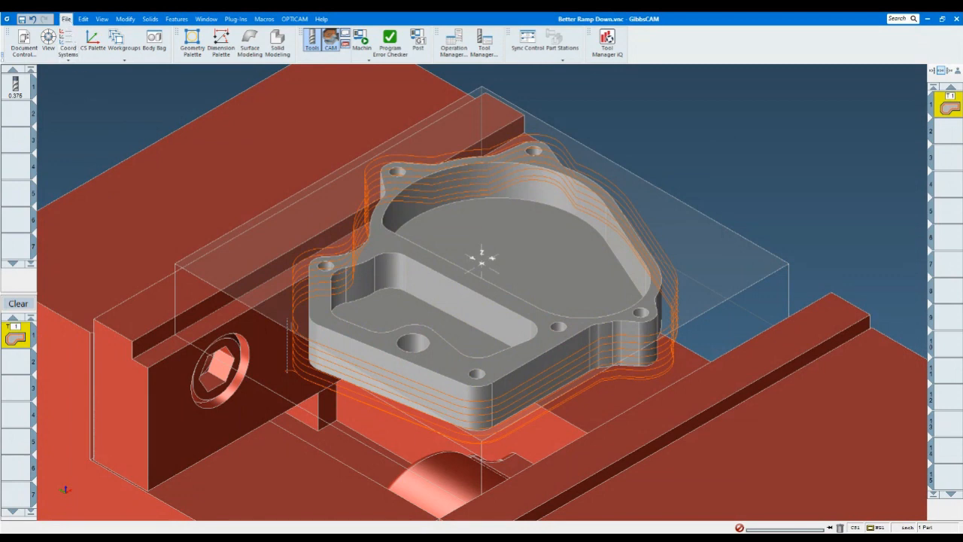
# Close the Better Ramp Down.vnc part without saving its changes and open Contour Material Only.vnc.
pyautogui.click(153, 50)
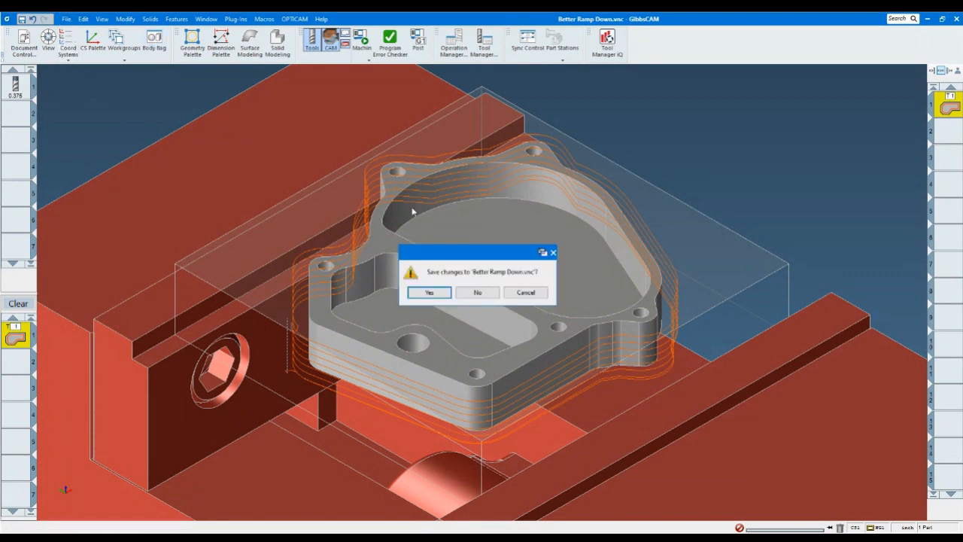
pyautogui.click(478, 293)
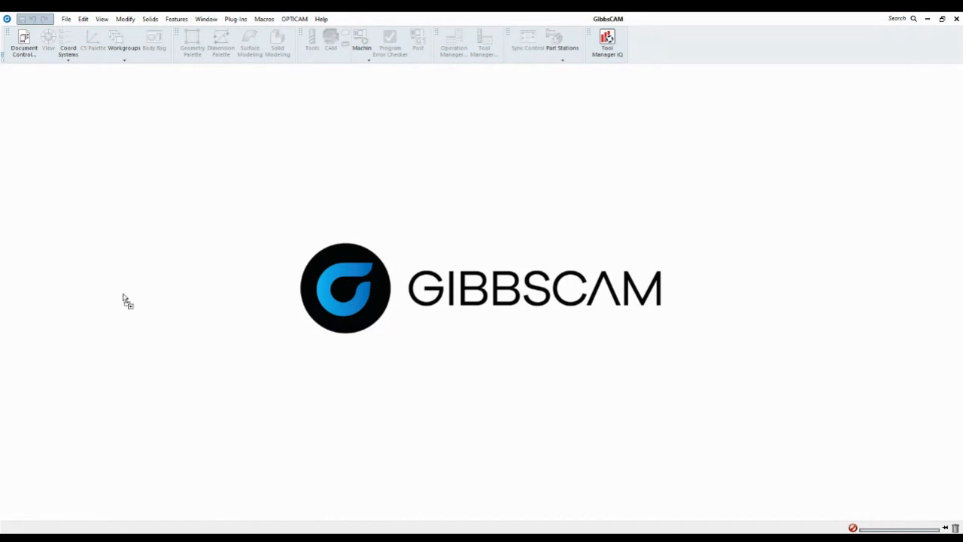
pyautogui.moveTo(124, 298); pyautogui.dragTo(285, 268)
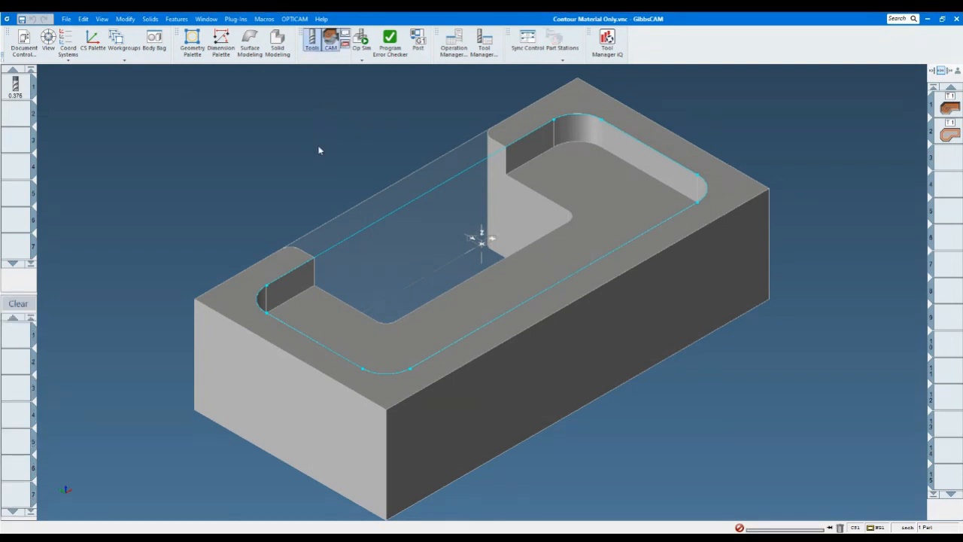
# Resize the program window to fill the screen width and fit the whole pocketed block in view.
pyautogui.doubleClick(348, 20)
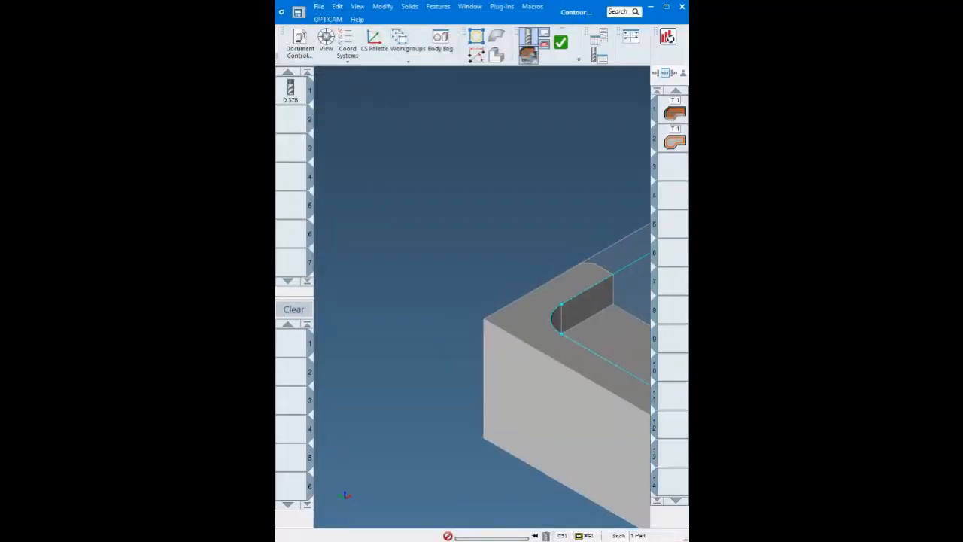
pyautogui.moveTo(688, 271); pyautogui.dragTo(962, 271)
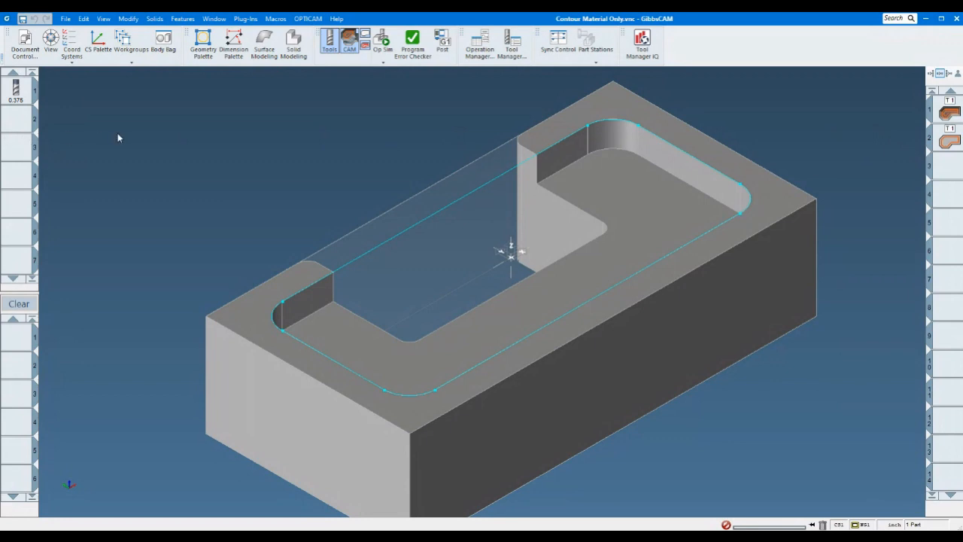
pyautogui.scroll(-1, 398, 232)
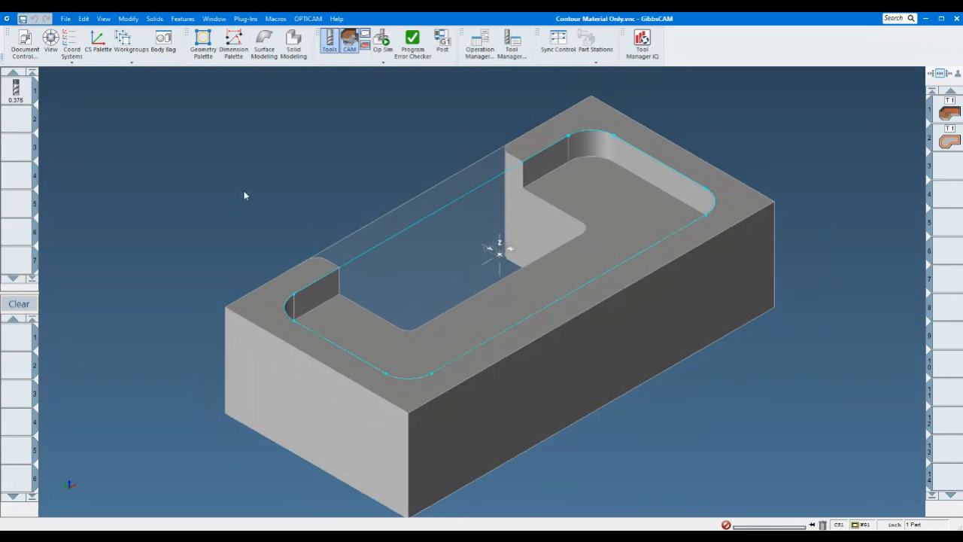
pyautogui.scroll(-1, 393, 204)
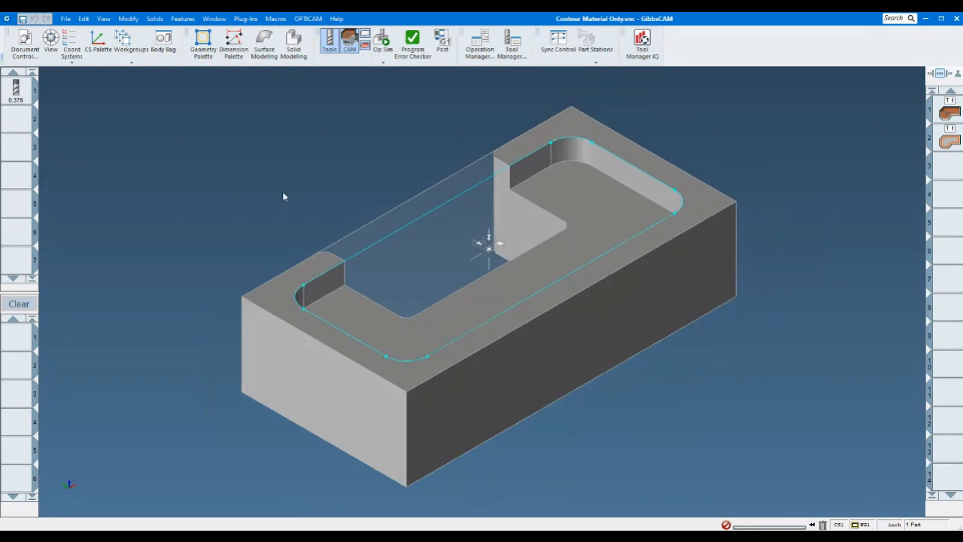
pyautogui.scroll(-1, 295, 192)
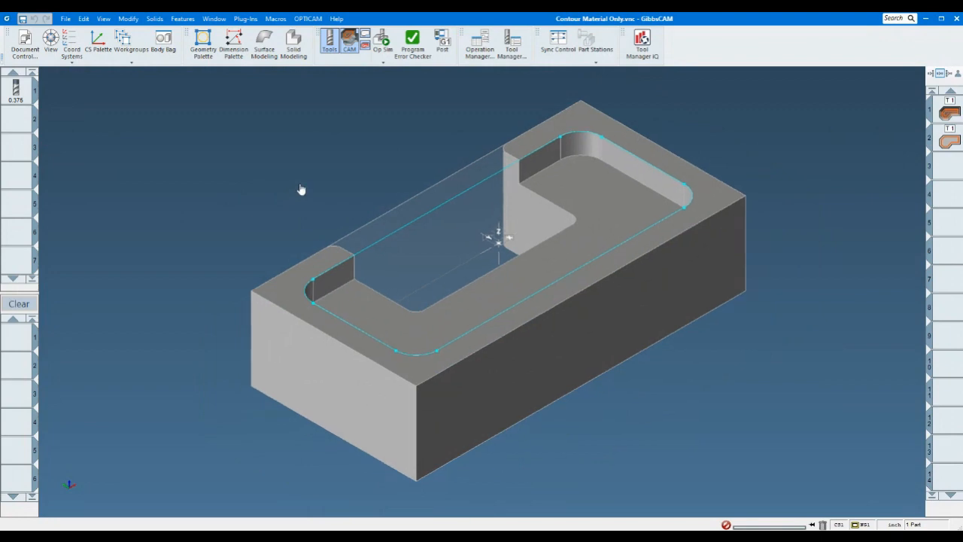
# Select both the roughing and contour operations and examine the roughing process settings beside the part's toolpaths.
pyautogui.click(950, 111)
pyautogui.keyDown('shift'); pyautogui.click(948, 142); pyautogui.keyUp('shift')
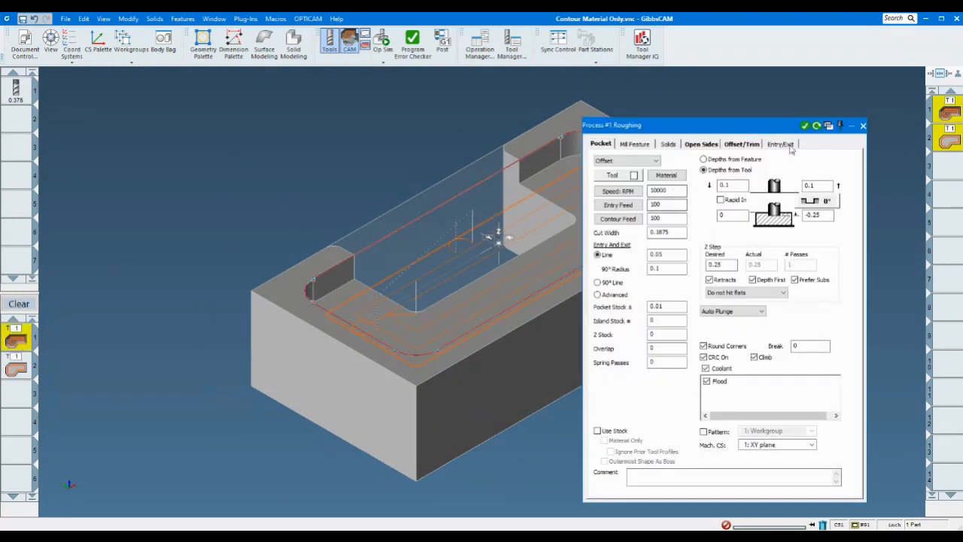
pyautogui.moveTo(772, 131); pyautogui.dragTo(283, 123)
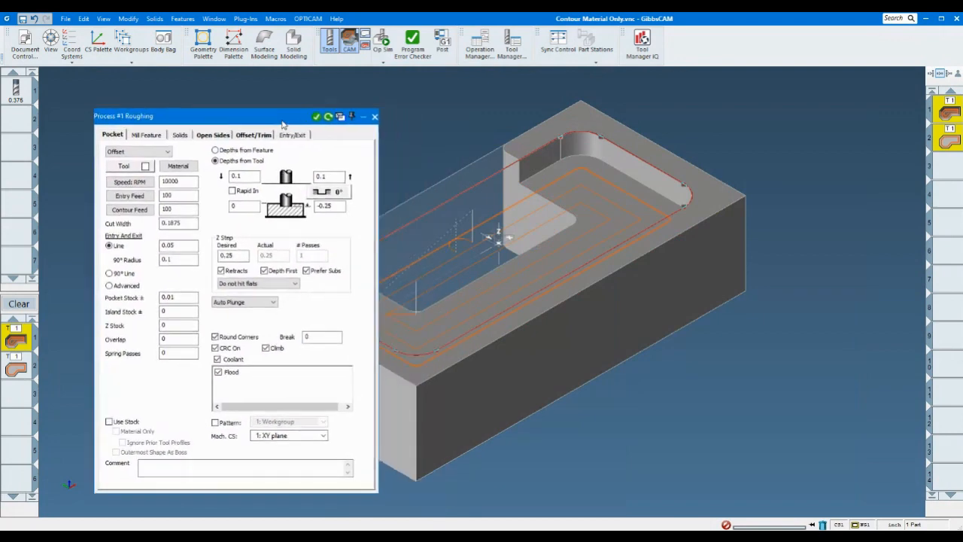
pyautogui.moveTo(485, 143); pyautogui.dragTo(629, 142, button='middle')
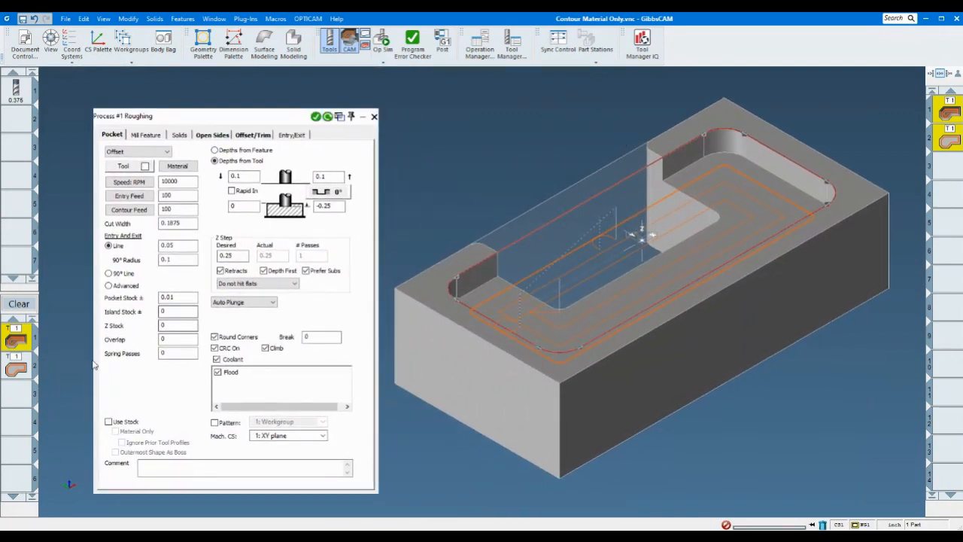
# Examine the contour process's Use Stock and Material Only options, isolate the contour operation's toolpath, and close the process.
pyautogui.click(16, 368)
pyautogui.doubleClick(16, 367)
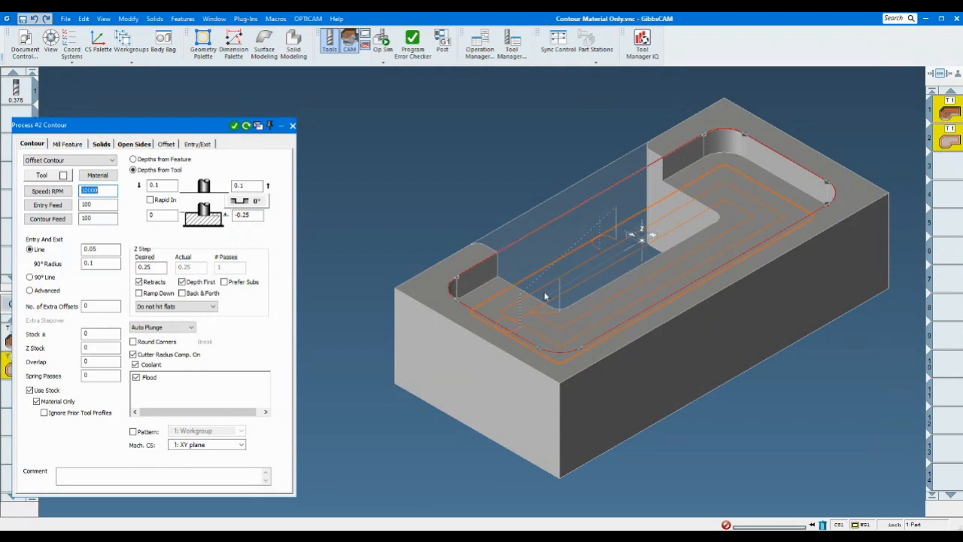
pyautogui.click(953, 139)
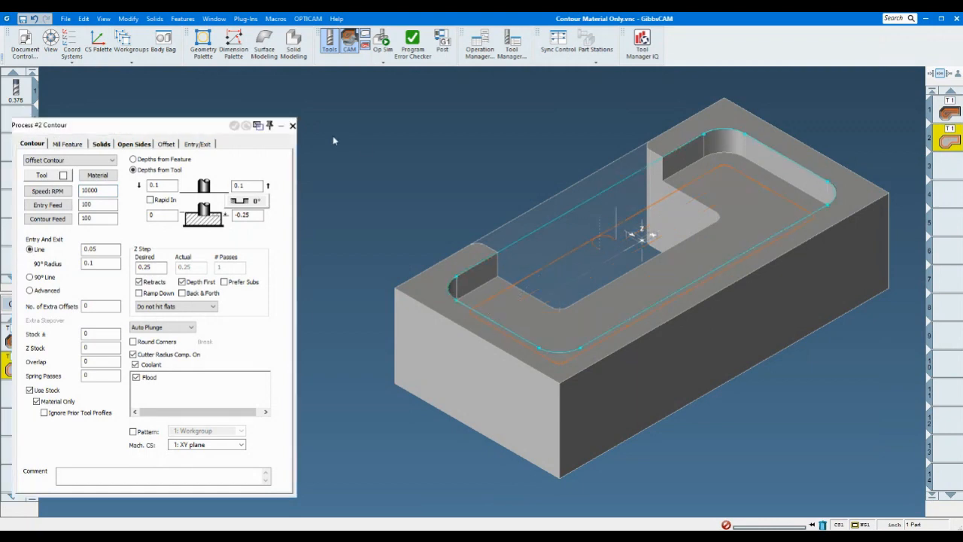
pyautogui.click(292, 126)
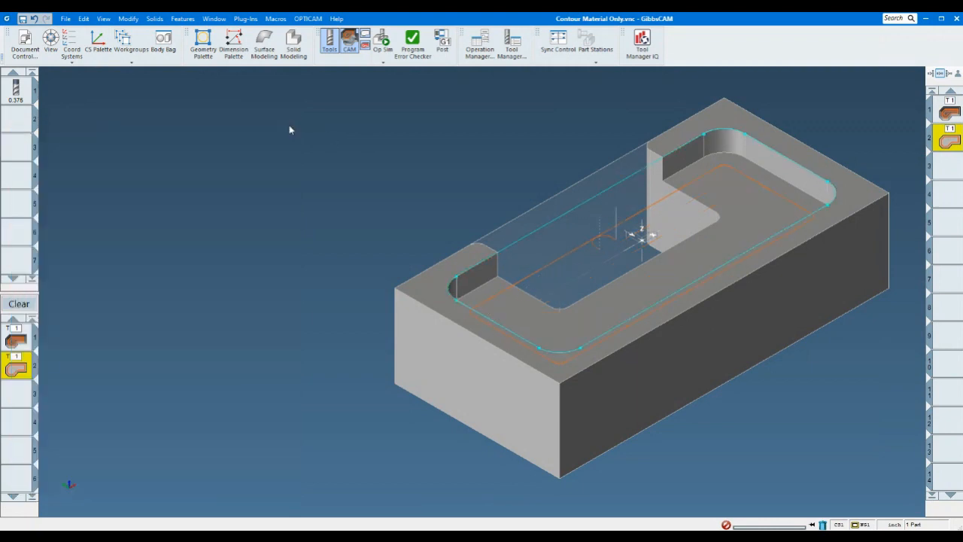
# Reopen the roughing operation's process, examine its Pocket Stock setting, and close the process.
pyautogui.doubleClick(948, 113)
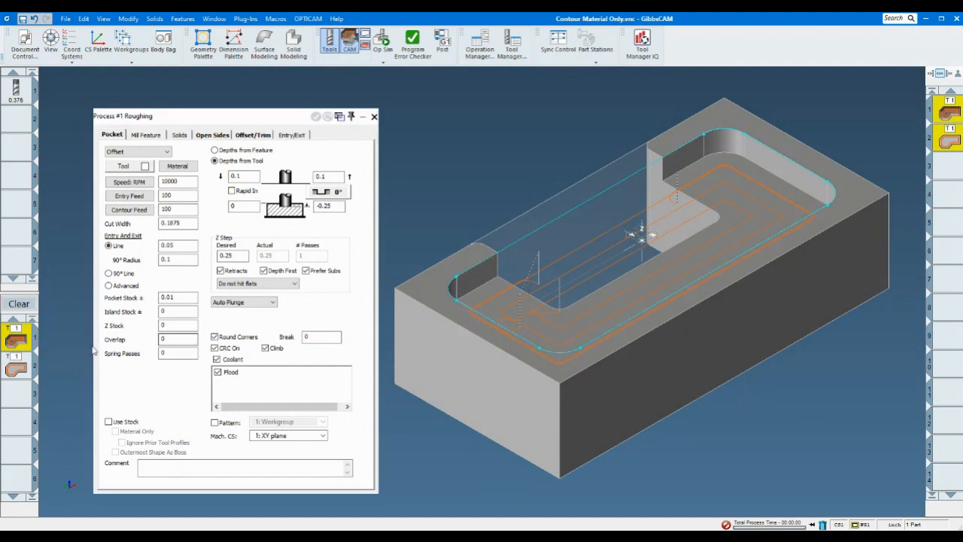
pyautogui.click(178, 298)
pyautogui.click(374, 116)
# Close the Contour Material Only.vnc part without saving its changes and reopen it.
pyautogui.click(65, 21)
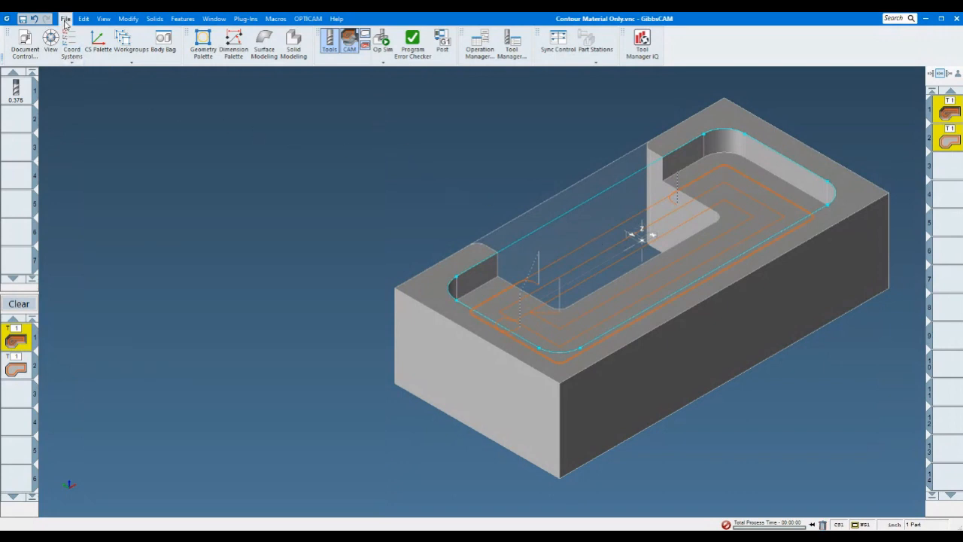
pyautogui.click(86, 47)
pyautogui.click(460, 292)
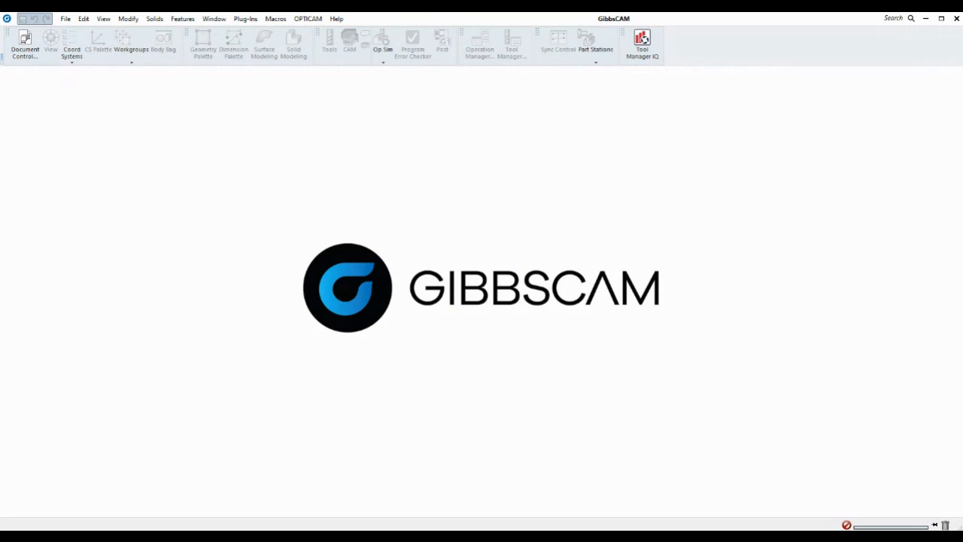
pyautogui.click(67, 22)
pyautogui.click(499, 174)
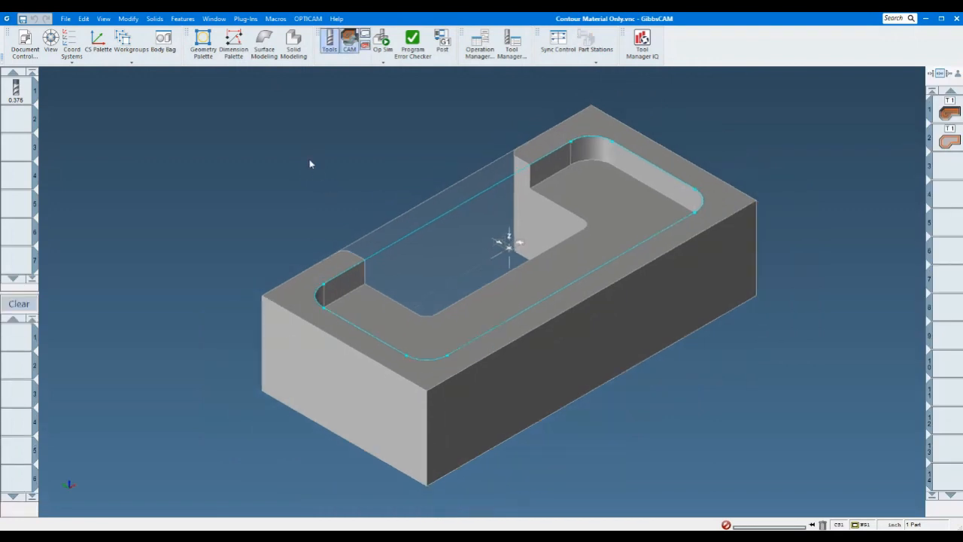
# Add a new blank entry to milling tool 1's Feeds and Speeds Table and close the tool's dialogs.
pyautogui.doubleClick(16, 91)
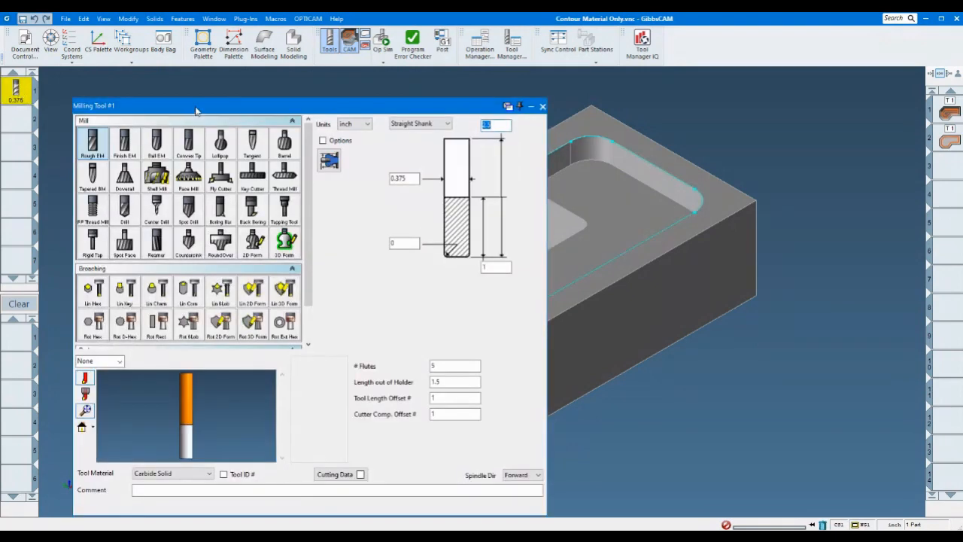
pyautogui.moveTo(198, 108); pyautogui.dragTo(200, 89)
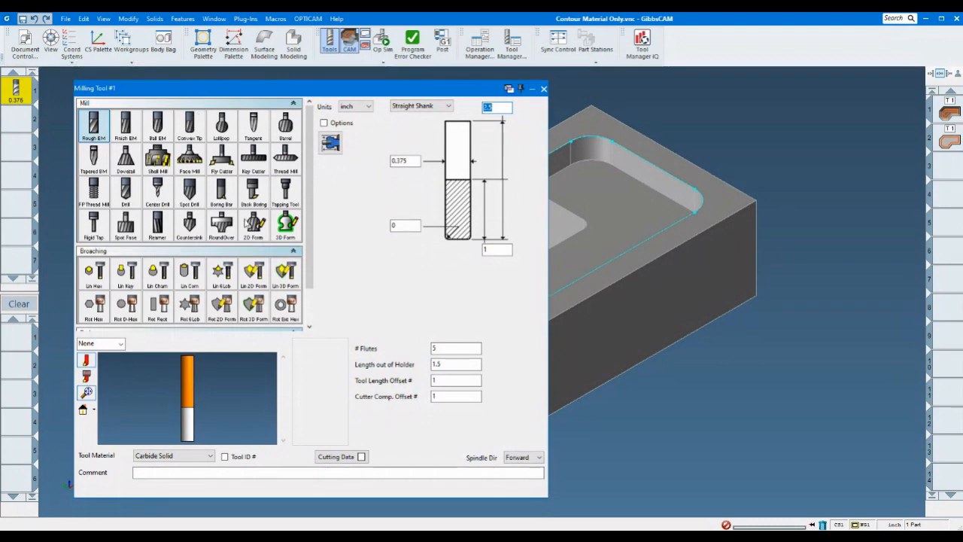
pyautogui.click(362, 457)
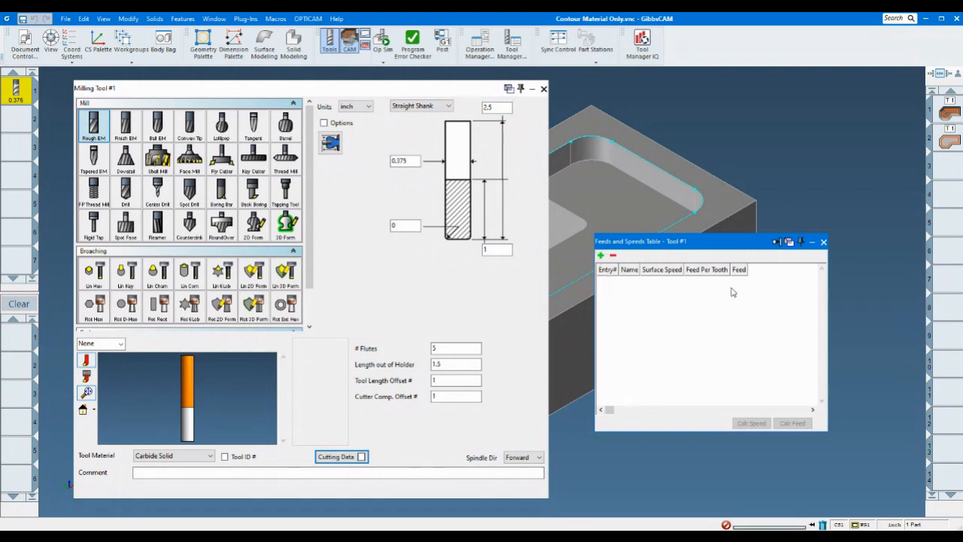
pyautogui.click(601, 256)
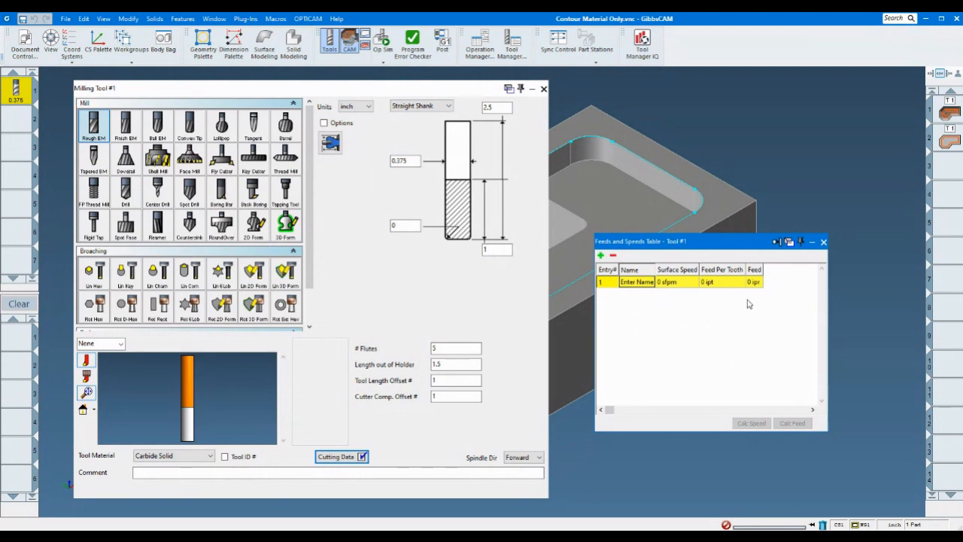
pyautogui.click(824, 242)
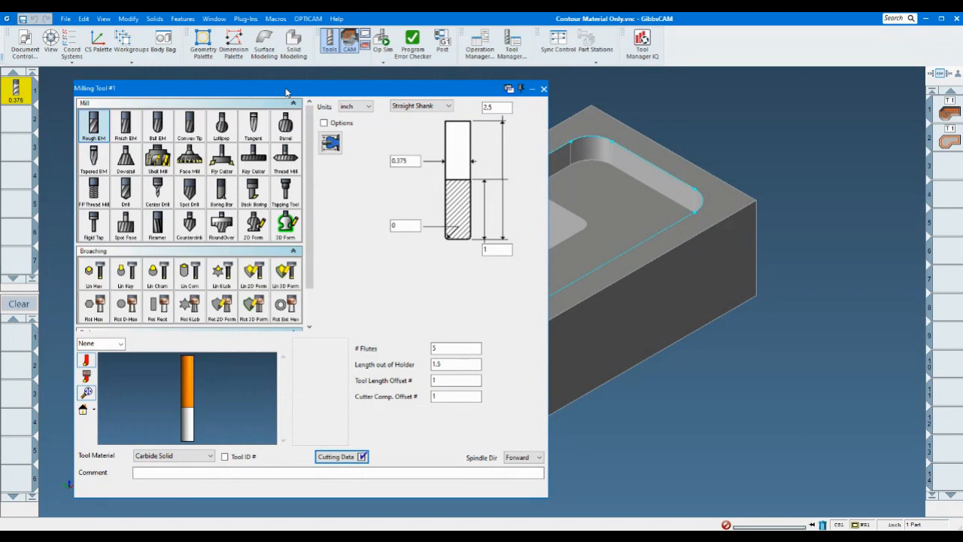
pyautogui.click(543, 89)
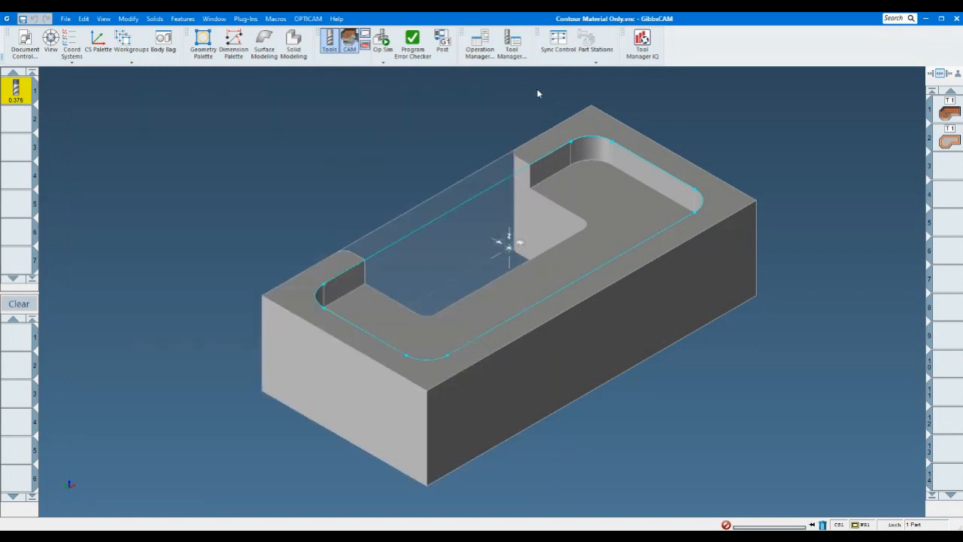
# Load Tool with Cutting Data.tlst into the second tool position, then examine that tool's Feeds and Speeds Table and close the table.
pyautogui.click(14, 122)
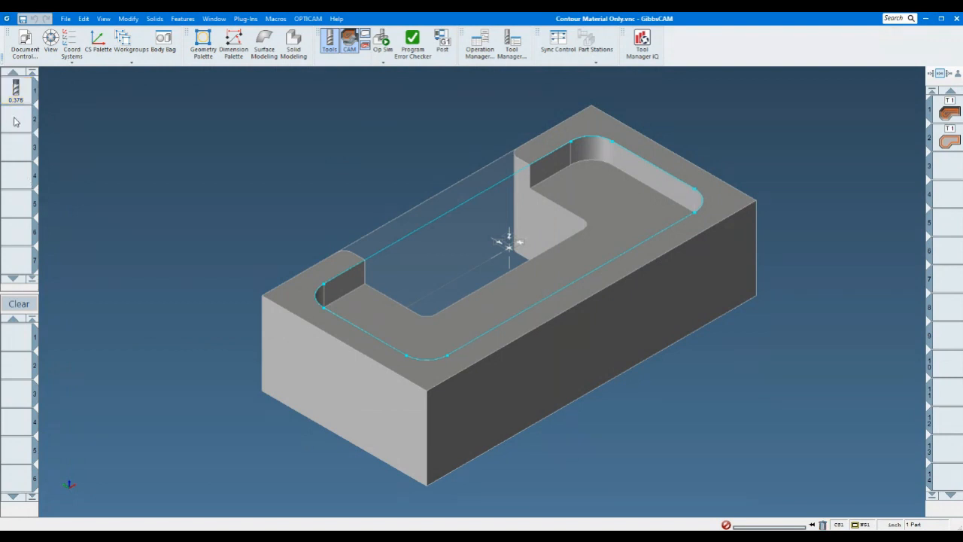
pyautogui.rightClick(14, 122)
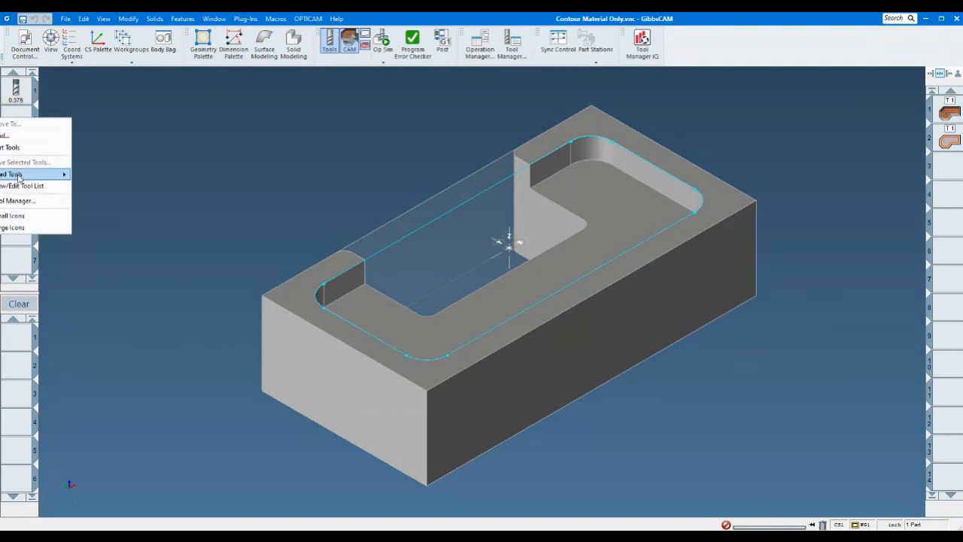
pyautogui.moveTo(21, 178)
pyautogui.click(100, 176)
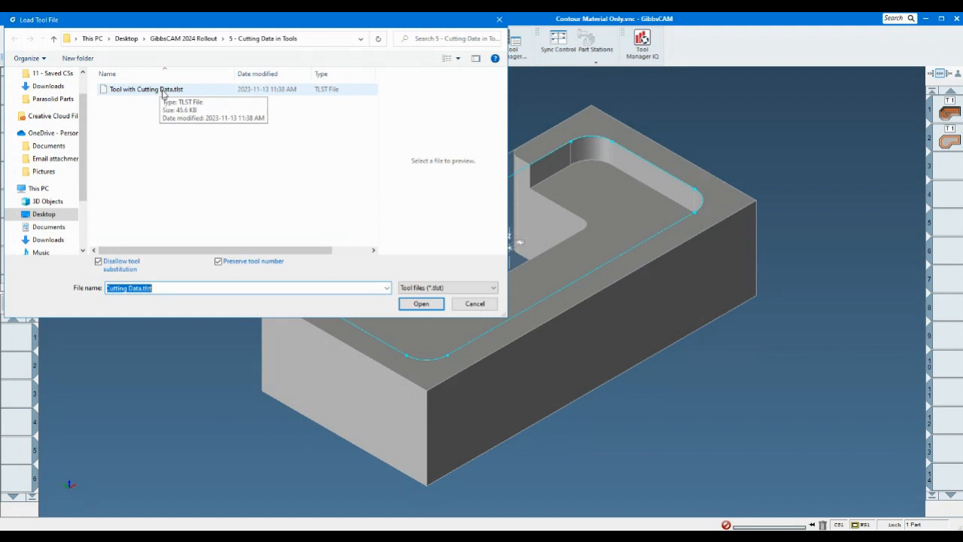
pyautogui.doubleClick(159, 91)
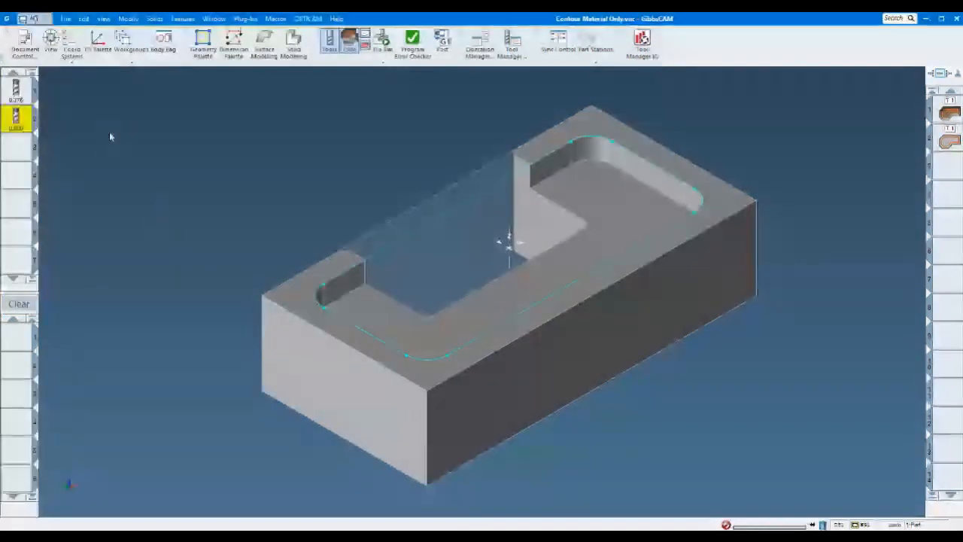
pyautogui.doubleClick(17, 116)
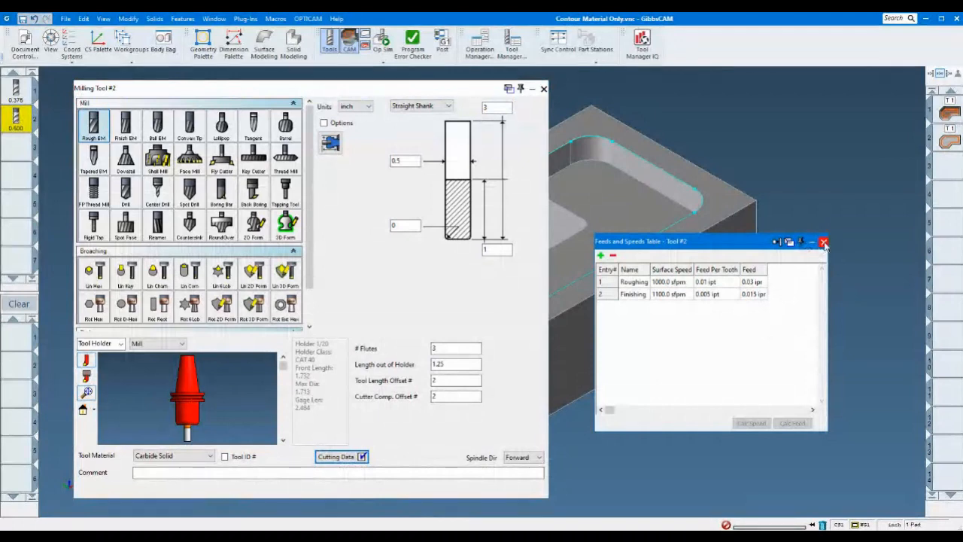
pyautogui.click(824, 242)
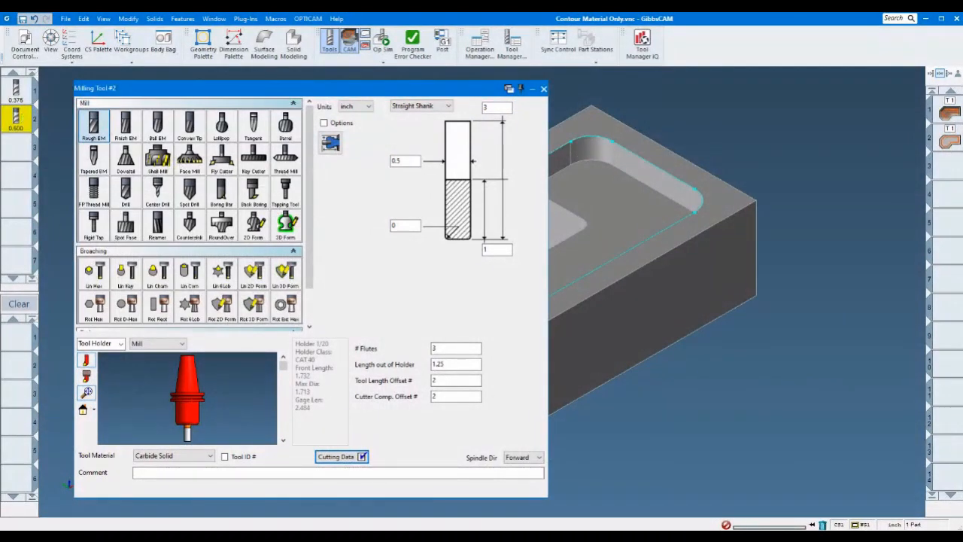
# Create a contour process with milling tool 2 and calculate its speed and feed from the tool's Roughing cutting data entry.
pyautogui.moveTo(15, 119); pyautogui.dragTo(16, 337)
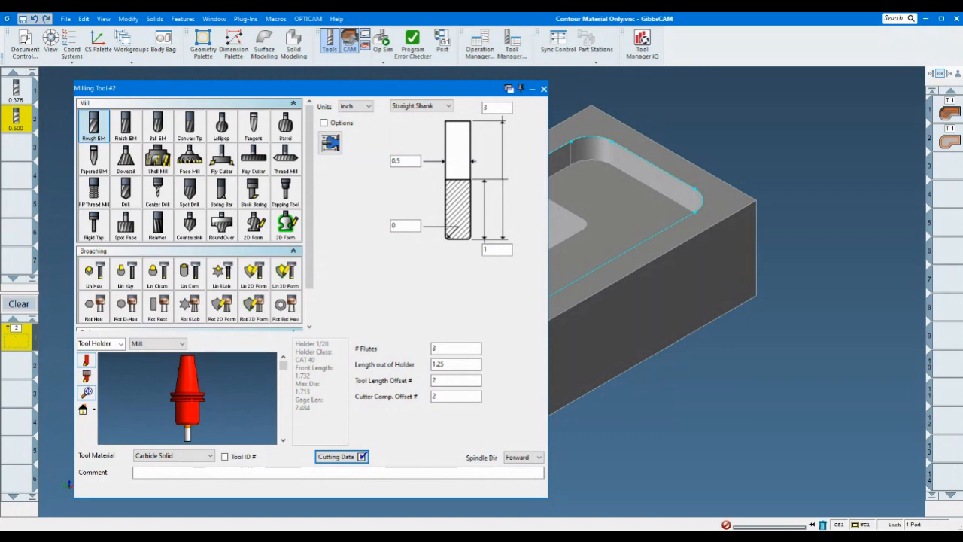
pyautogui.doubleClick(15, 335)
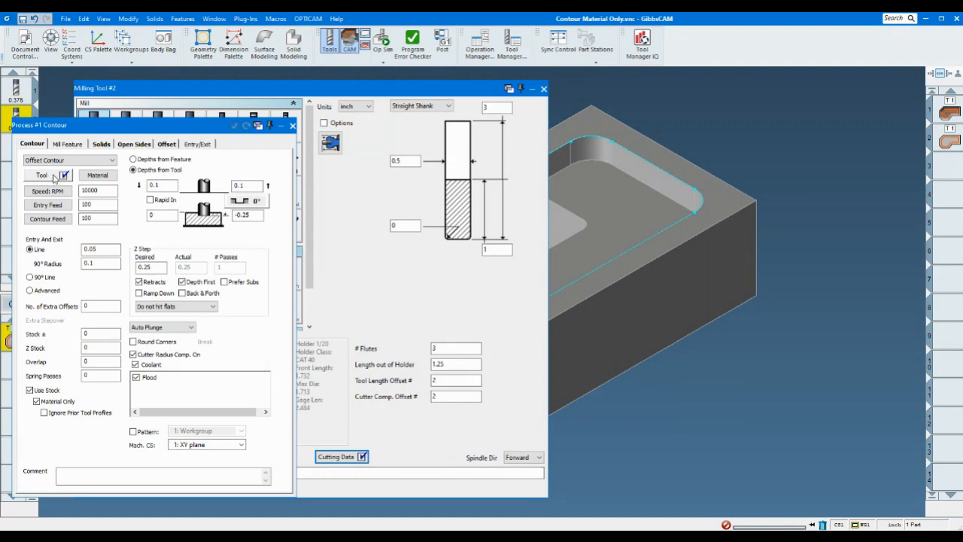
pyautogui.click(54, 178)
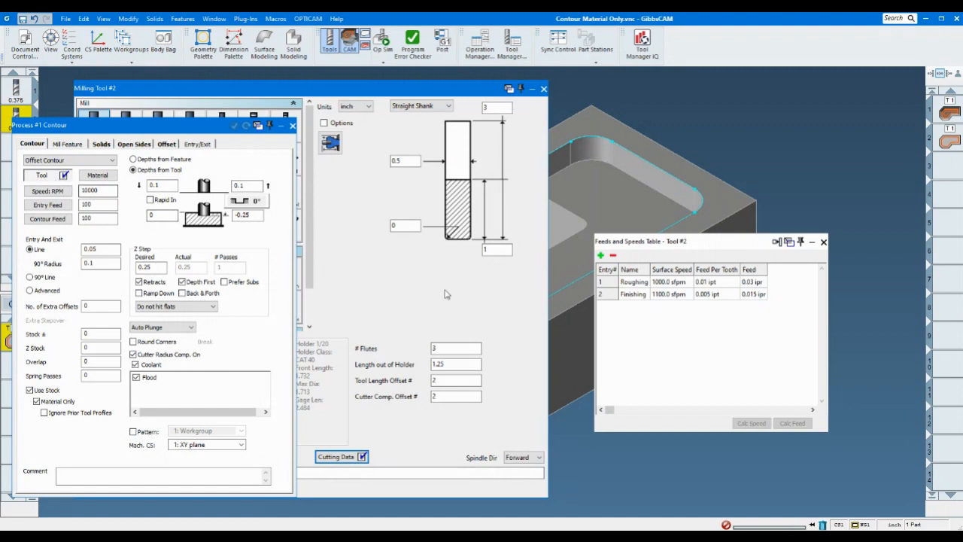
pyautogui.click(668, 284)
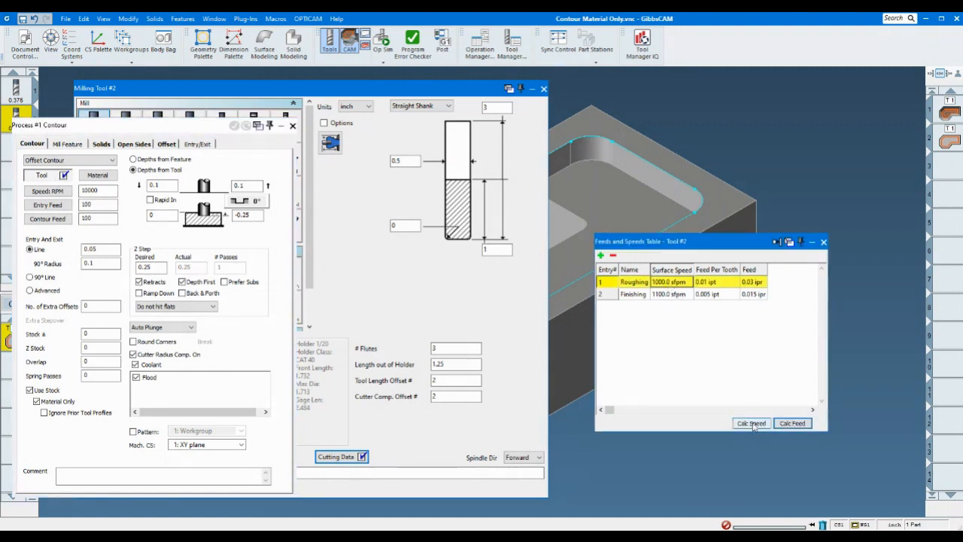
pyautogui.click(751, 423)
pyautogui.click(793, 423)
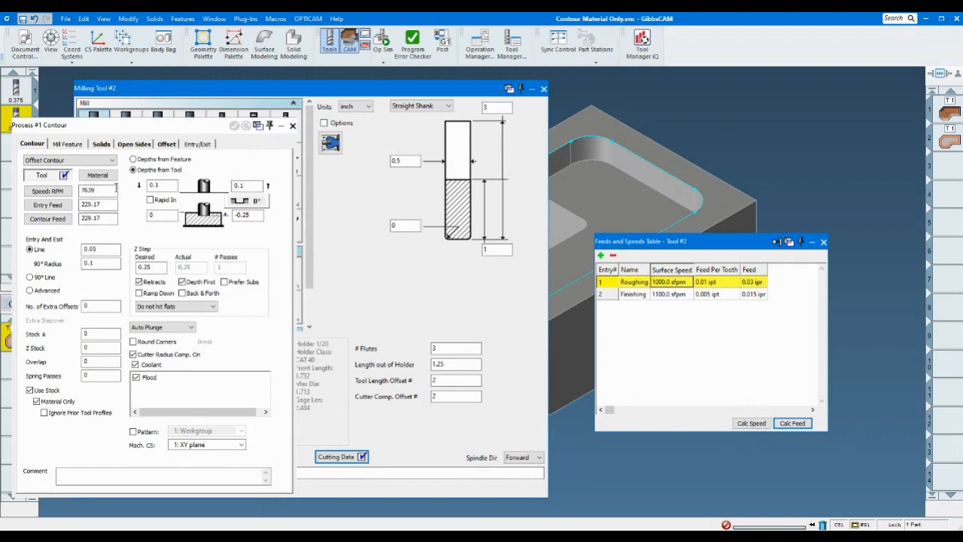
# Recalculate the contour process's spindle speed, entry feed and contour feed with the process's own calculations instead of the tool's cutting data.
pyautogui.click(65, 176)
pyautogui.click(101, 191)
pyautogui.click(109, 191)
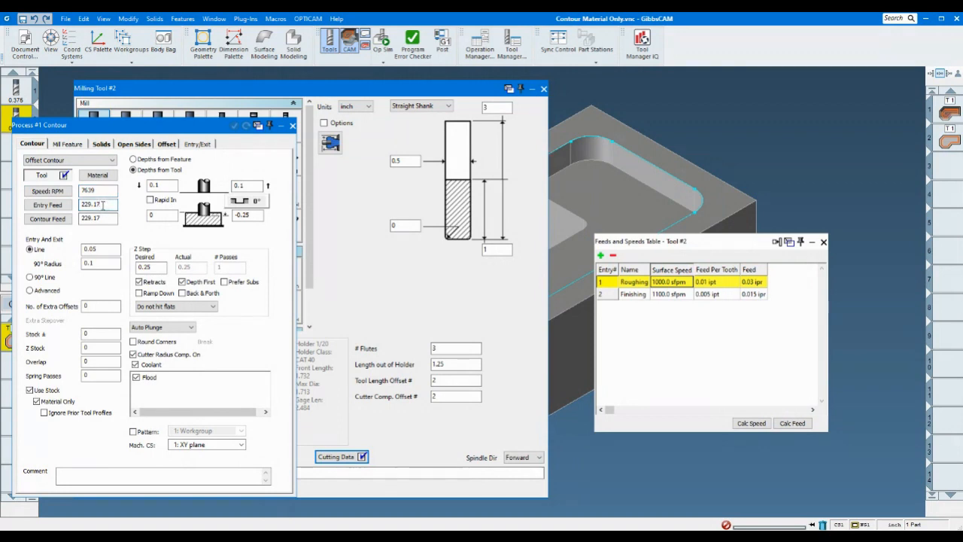
pyautogui.click(60, 192)
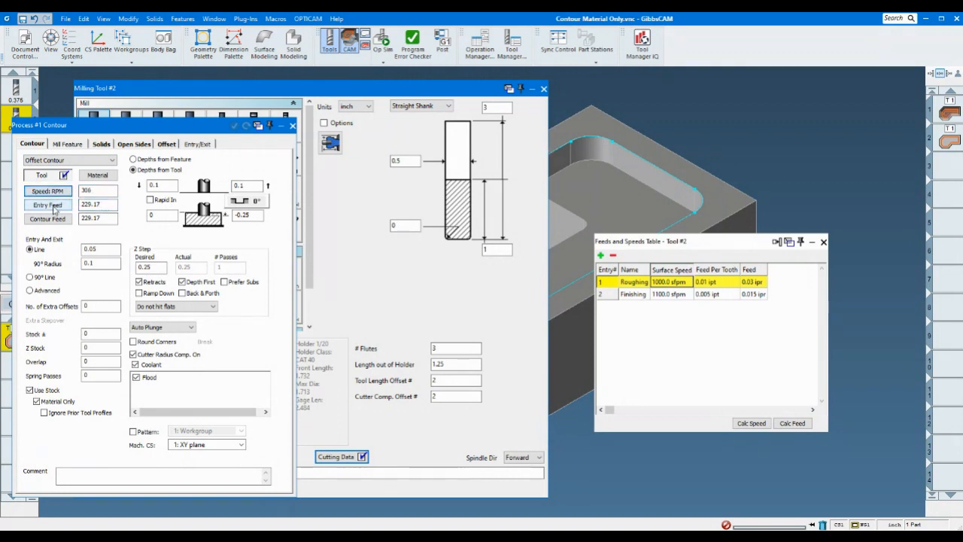
pyautogui.click(59, 206)
pyautogui.click(48, 219)
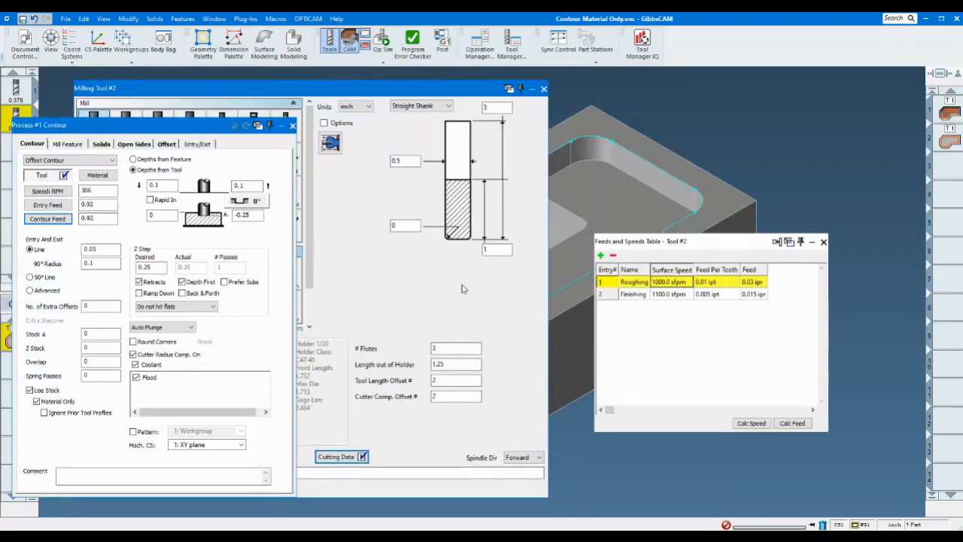
# Close the contour process and milling tool 2 dialogs, then clear the process list and deselect the tool.
pyautogui.click(293, 127)
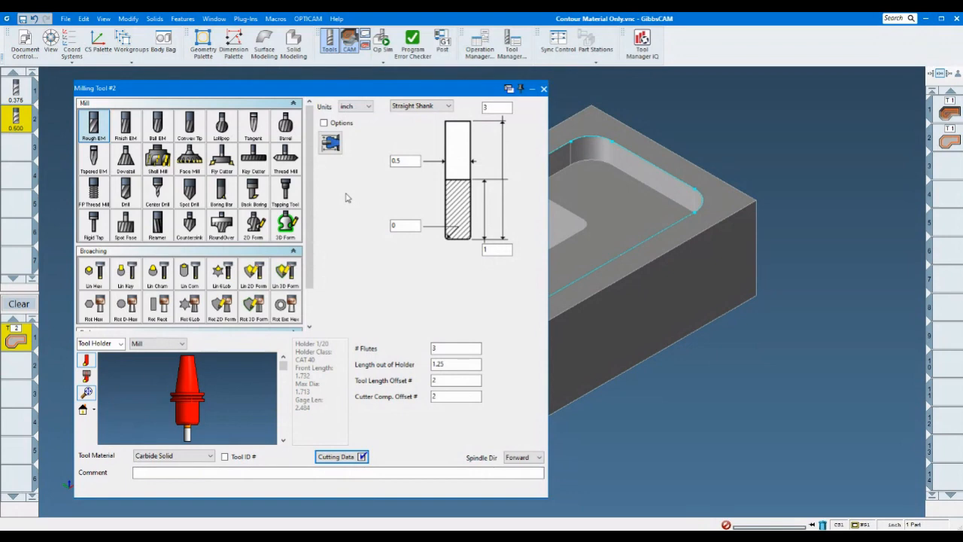
pyautogui.click(545, 88)
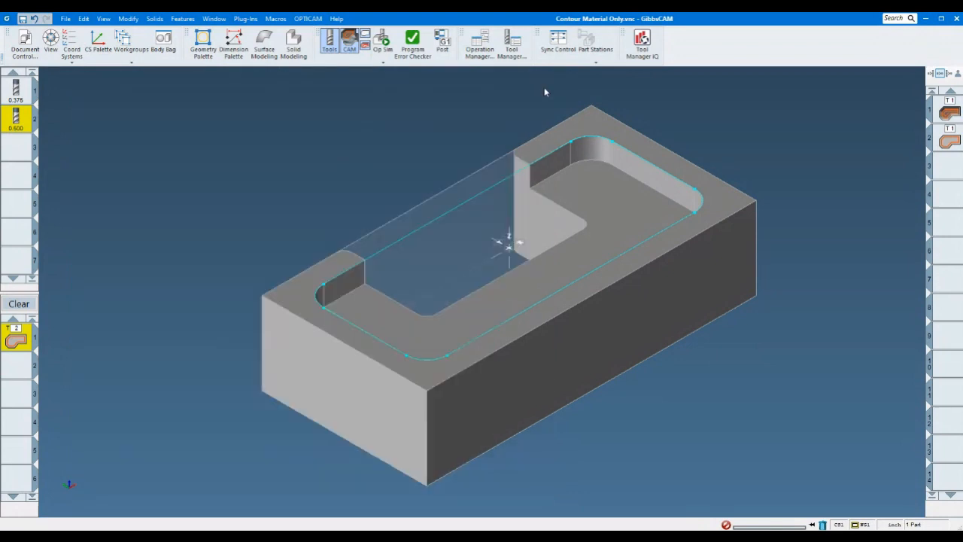
pyautogui.click(25, 306)
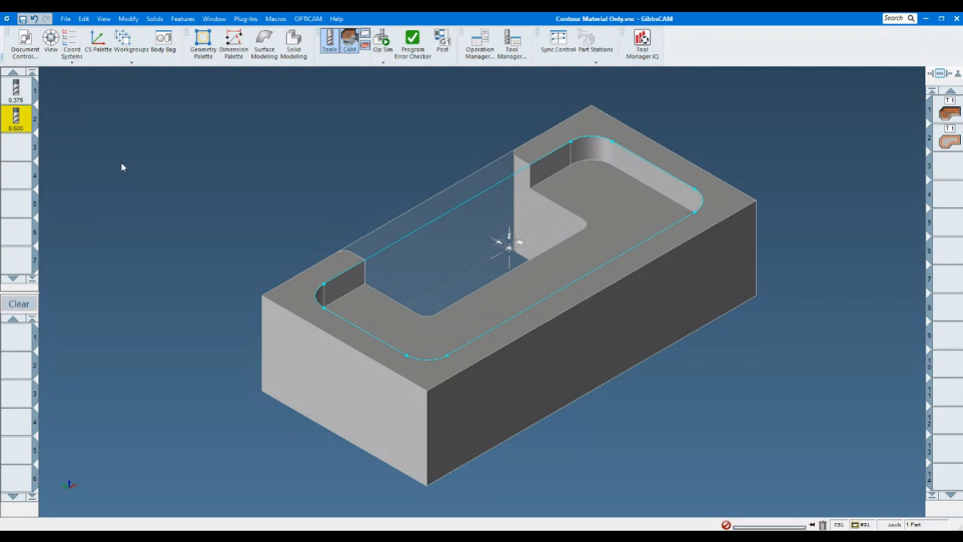
pyautogui.click(16, 151)
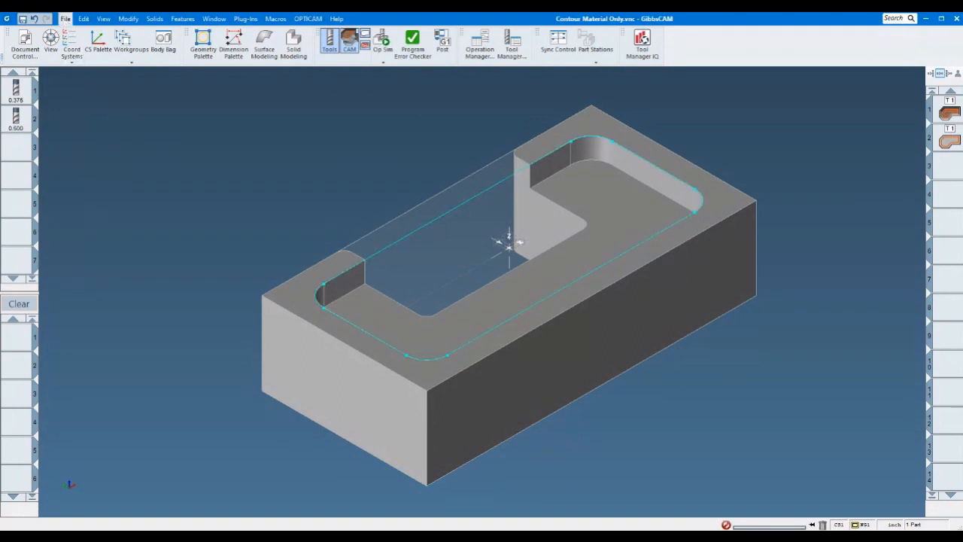
# Close the Contour Material Only.vnc part without saving its changes and open Mill Form Tools.vnc.
pyautogui.click(66, 18)
pyautogui.click(83, 66)
pyautogui.click(471, 292)
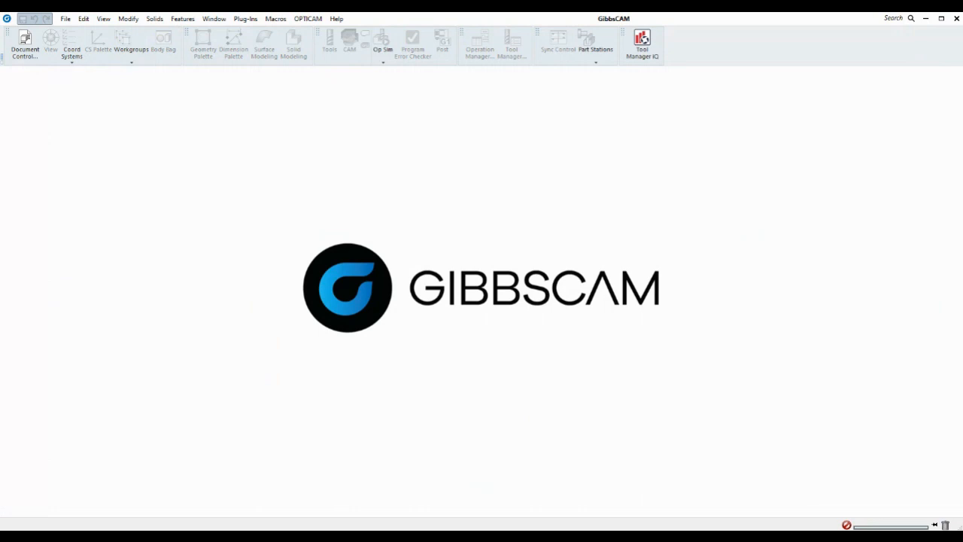
pyautogui.moveTo(0, 278); pyautogui.dragTo(81, 269)
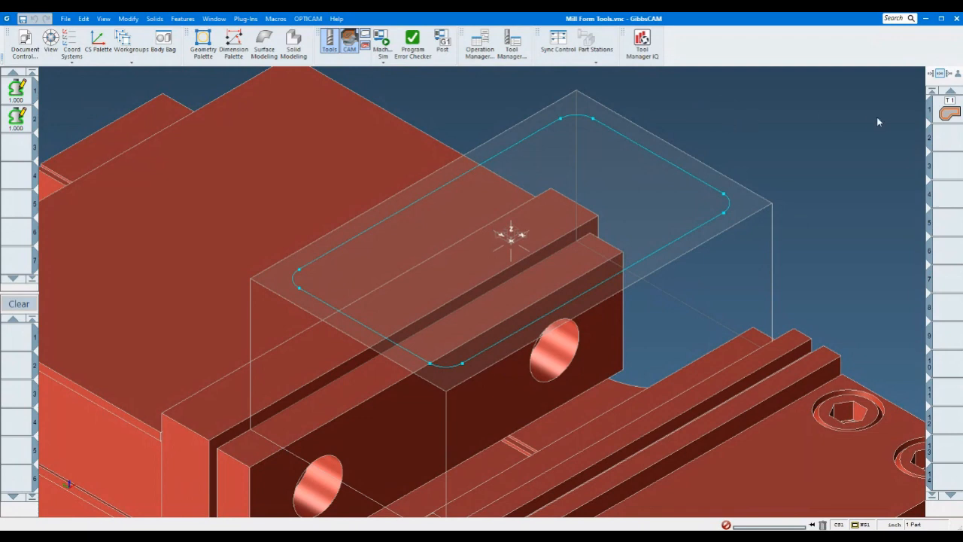
# Open the contour operation's process and examine milling tool 1's 3D form shape and holder, closing only the tool's dialog.
pyautogui.doubleClick(948, 113)
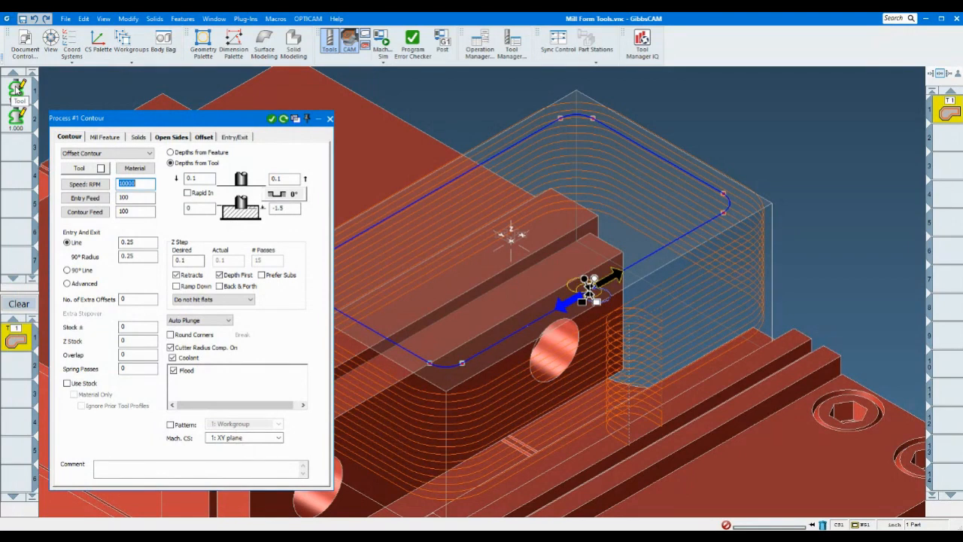
pyautogui.doubleClick(17, 89)
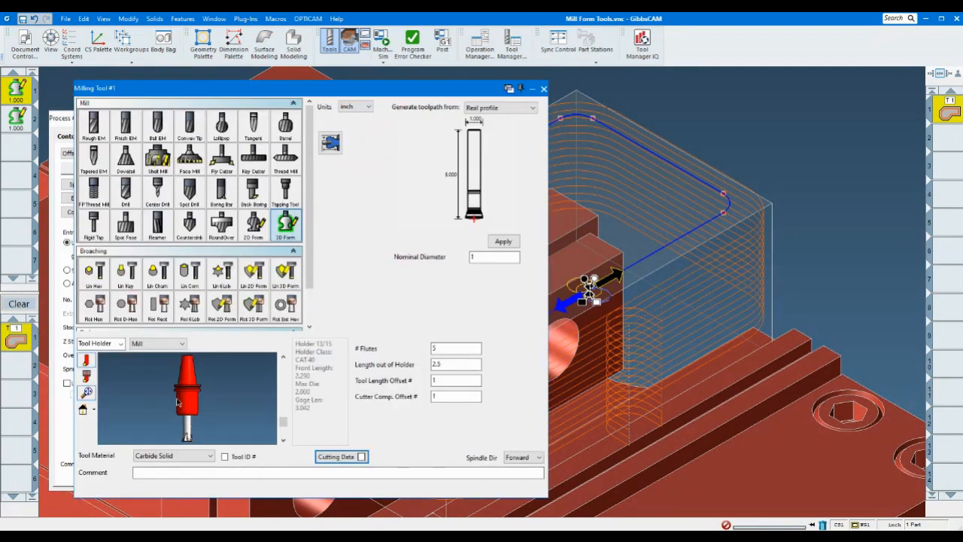
pyautogui.scroll(5, 188, 435)
pyautogui.moveTo(198, 440); pyautogui.dragTo(170, 407, button='middle')
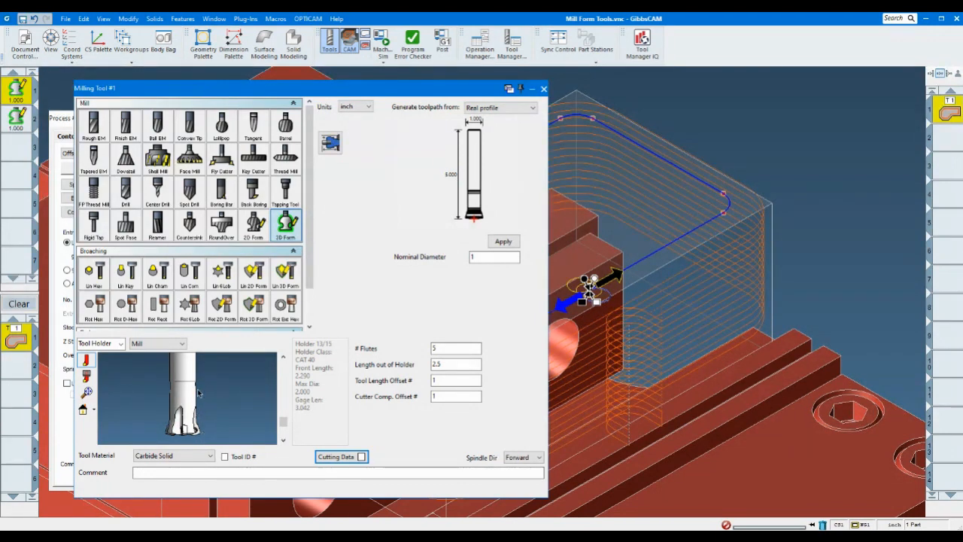
pyautogui.click(543, 89)
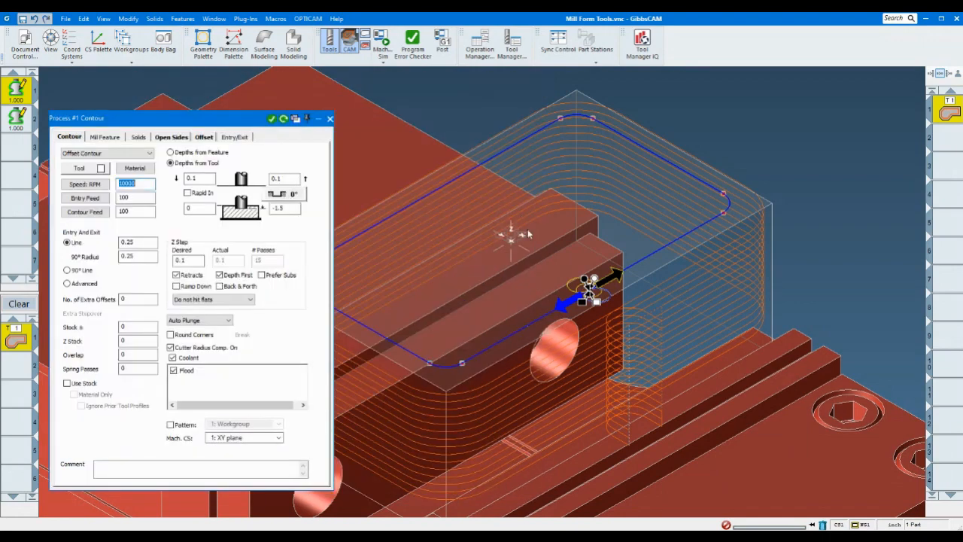
# Run the machine simulation of the contour operation and stop partway to examine the form tool's cut up close.
pyautogui.click(381, 42)
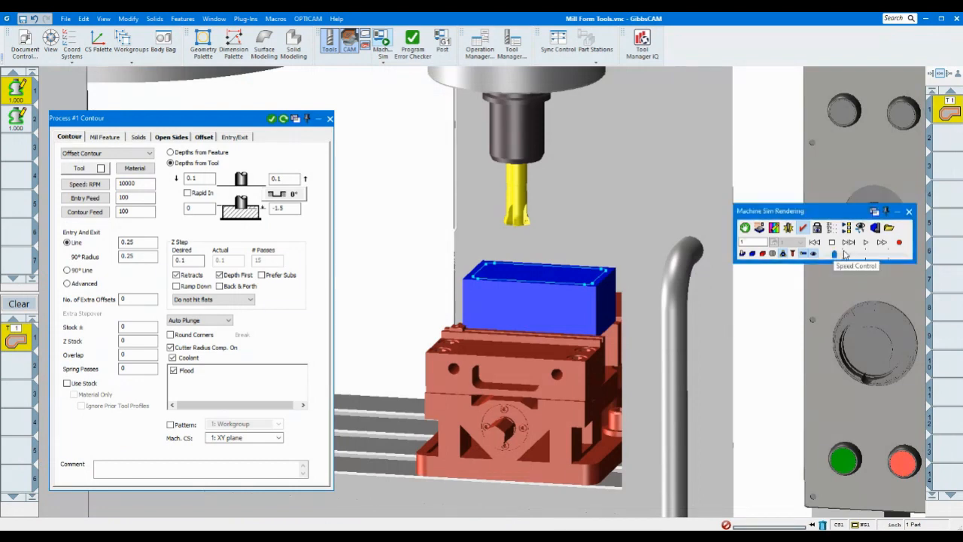
pyautogui.click(865, 242)
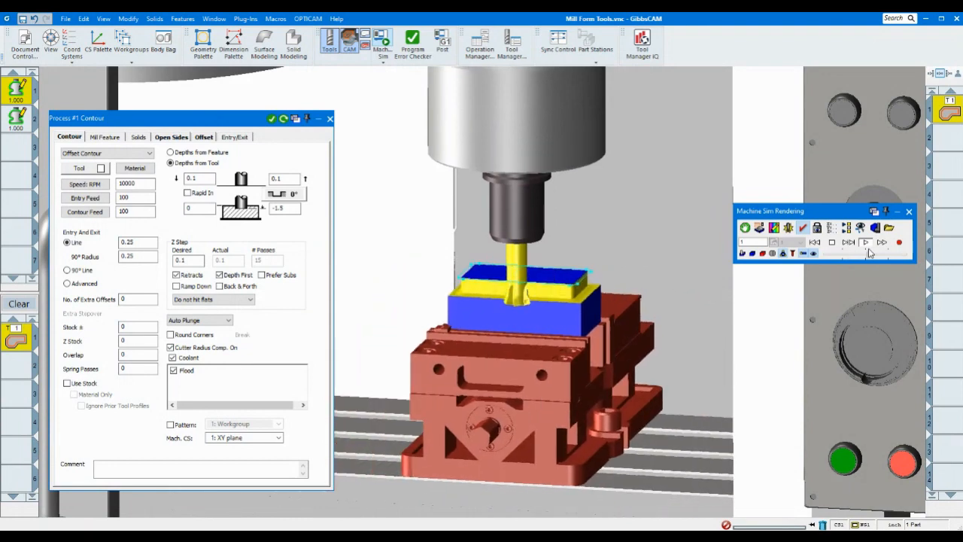
pyautogui.scroll(5, 566, 261)
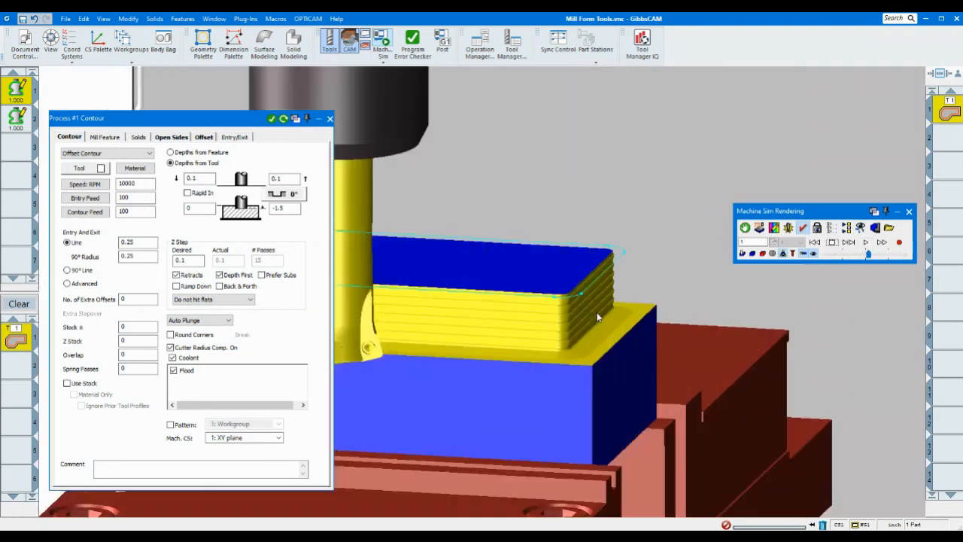
pyautogui.moveTo(602, 260); pyautogui.dragTo(812, 301, button='middle')
pyautogui.click(865, 242)
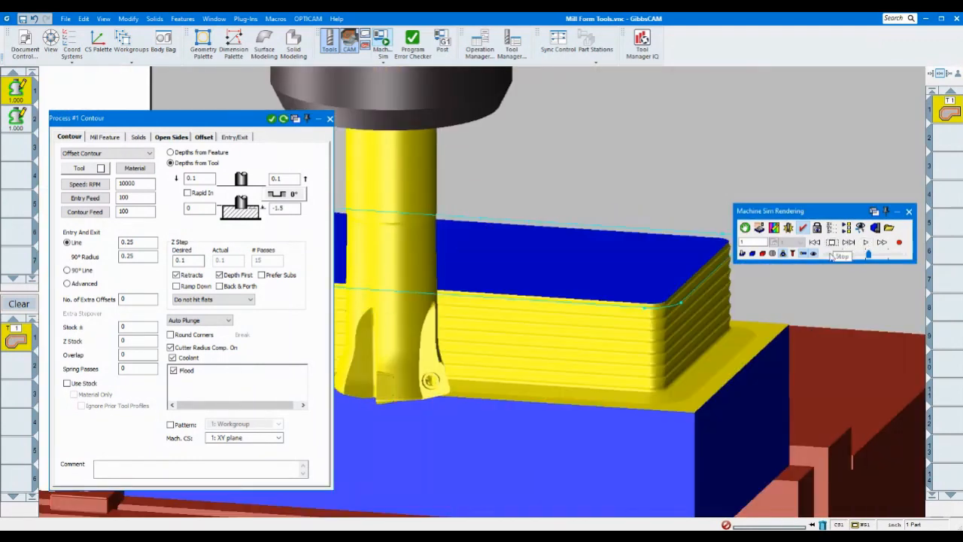
# Slow down the machine simulation, resume it to watch the form tool cutting, and stop it again.
pyautogui.moveTo(869, 254); pyautogui.dragTo(843, 255)
pyautogui.click(865, 242)
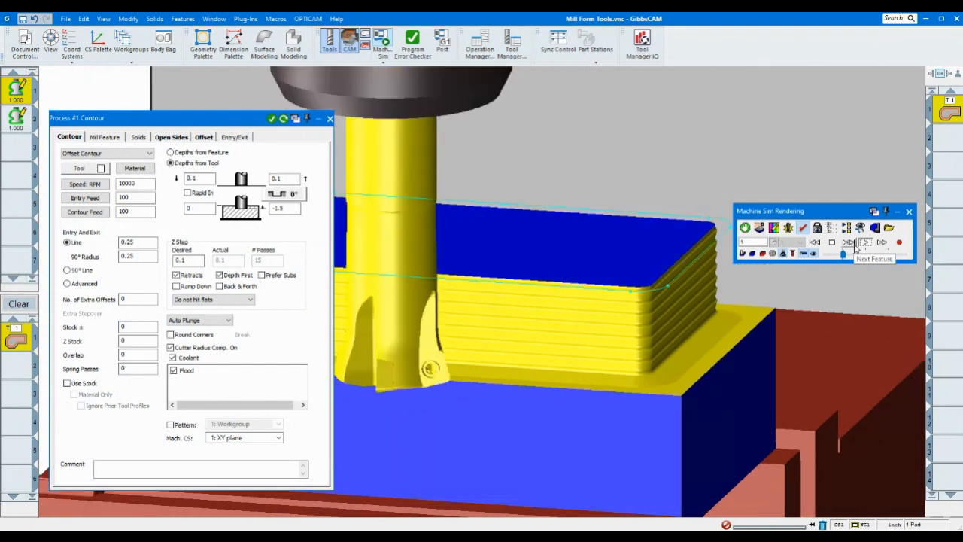
pyautogui.click(862, 243)
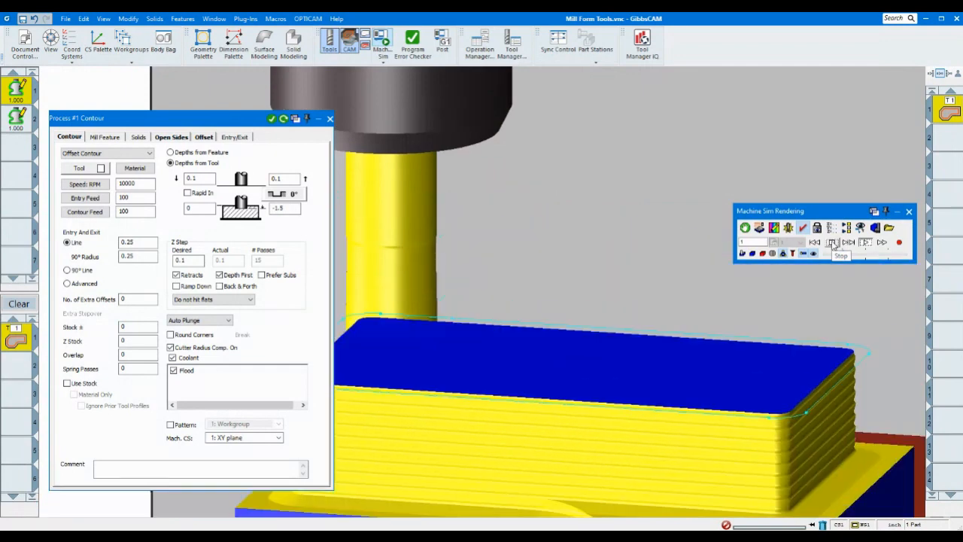
pyautogui.click(833, 243)
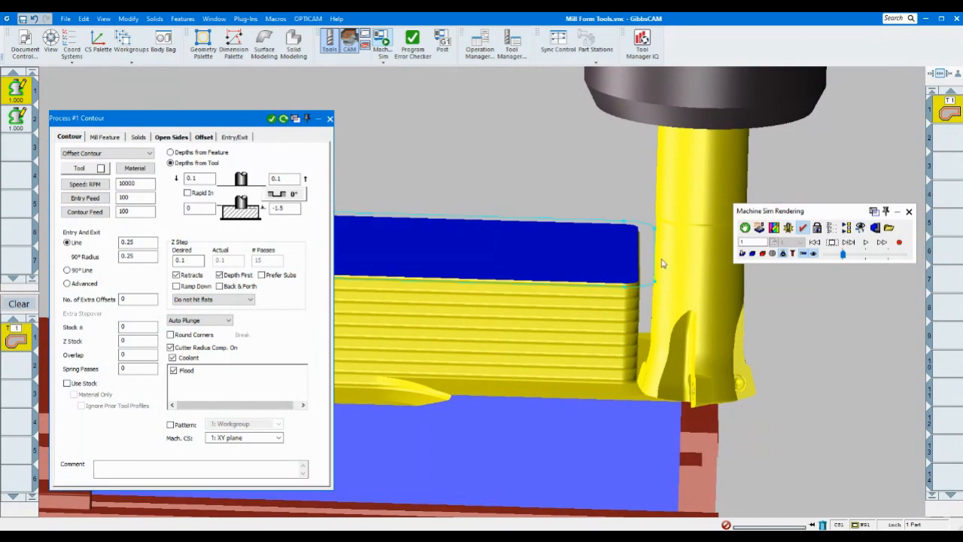
# Inspect the machined wall beside the form tool, then exit the machine simulation and close the contour process.
pyautogui.moveTo(657, 258); pyautogui.dragTo(674, 288, button='middle')
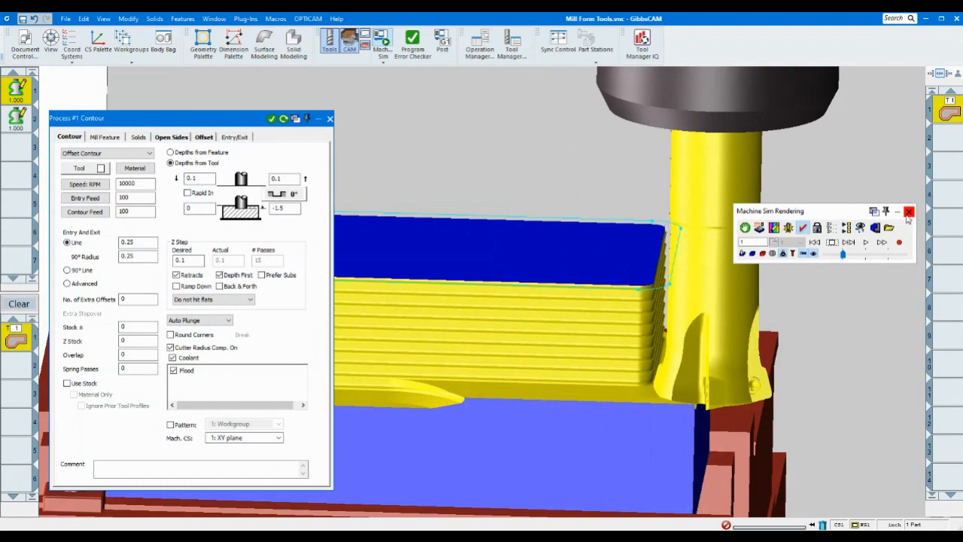
pyautogui.click(909, 213)
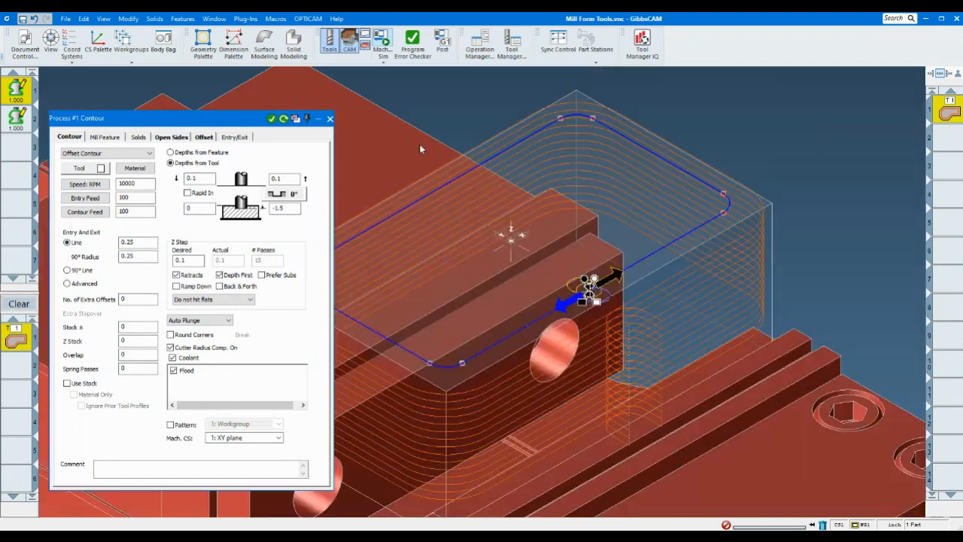
pyautogui.click(330, 118)
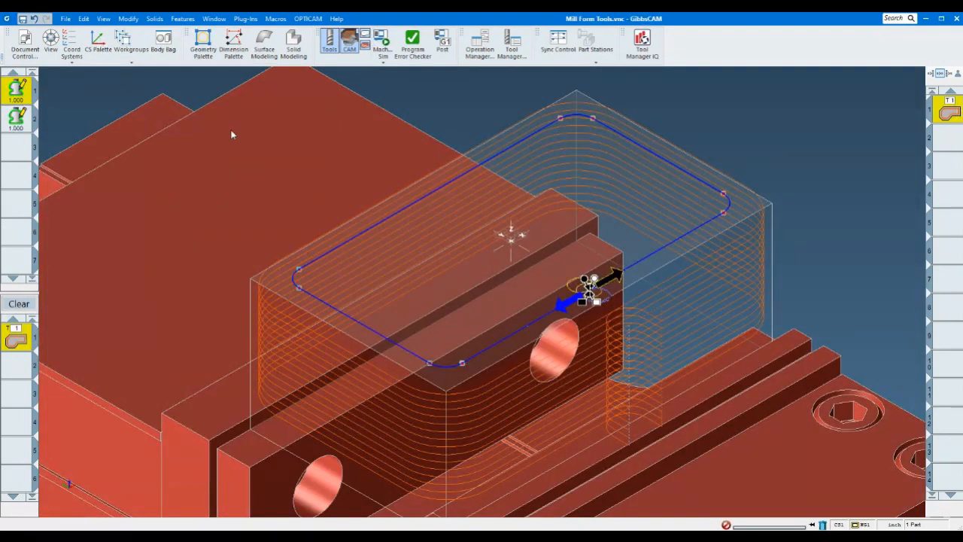
# Preview milling tool 2's Monotonic profile, choose Nominal parameters for toolpath generation, and set the virtual corner radius to 0.1.
pyautogui.doubleClick(17, 116)
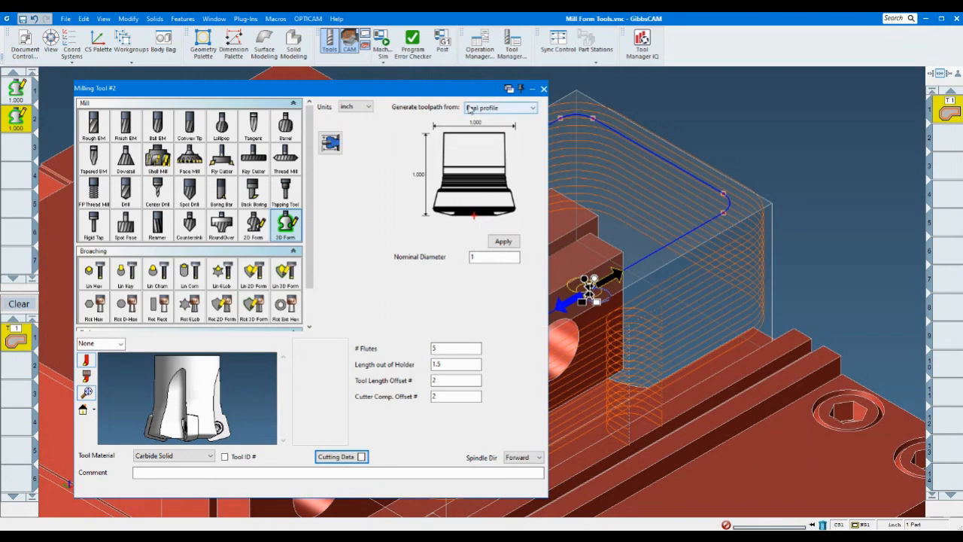
pyautogui.click(534, 110)
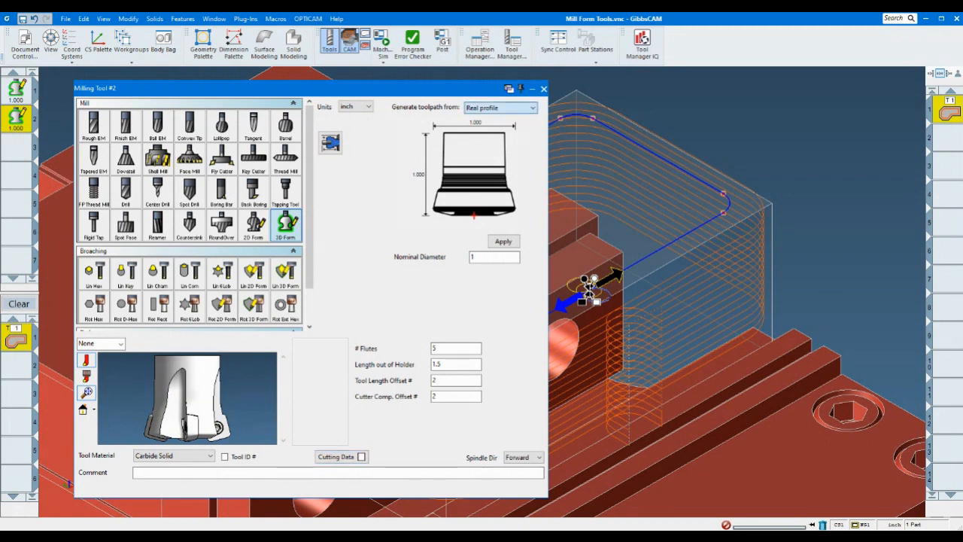
pyautogui.press('Down')
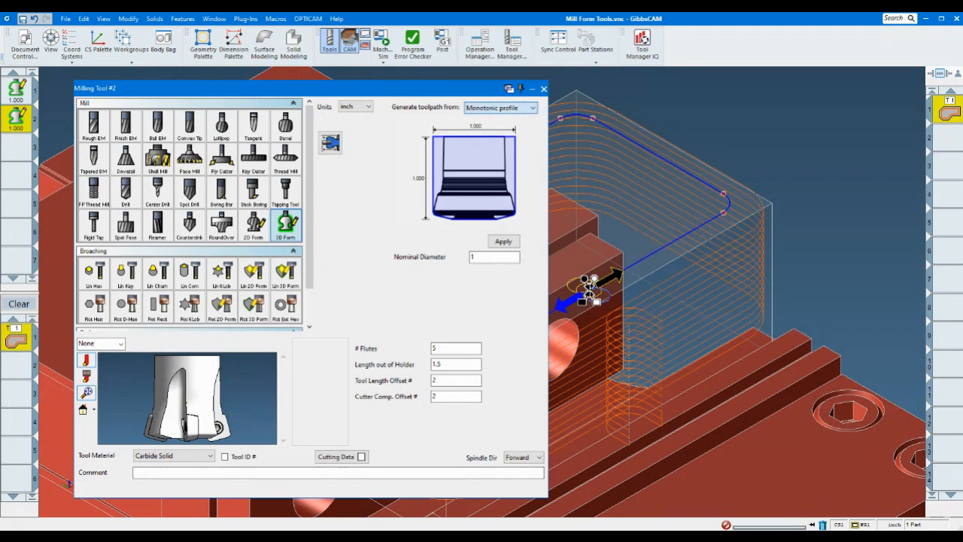
pyautogui.press('Down')
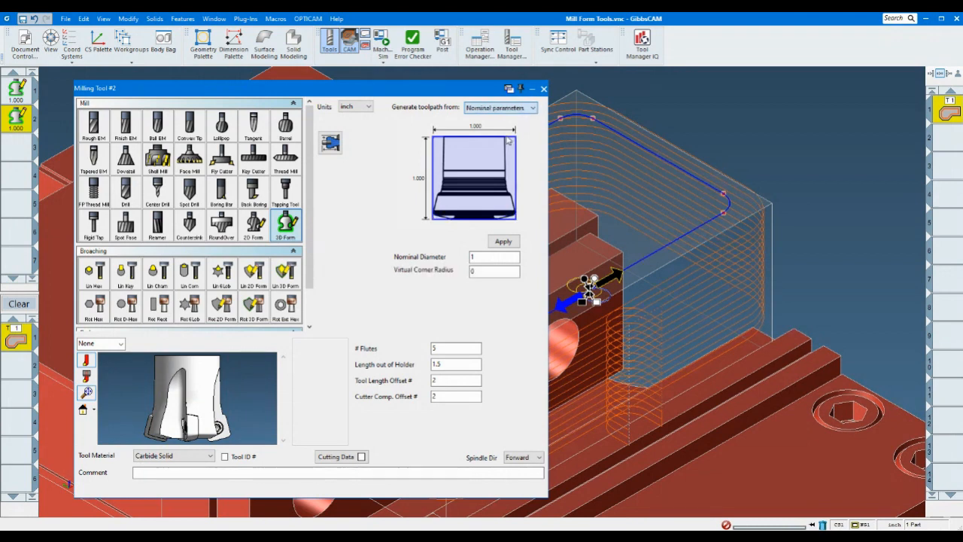
pyautogui.doubleClick(484, 273)
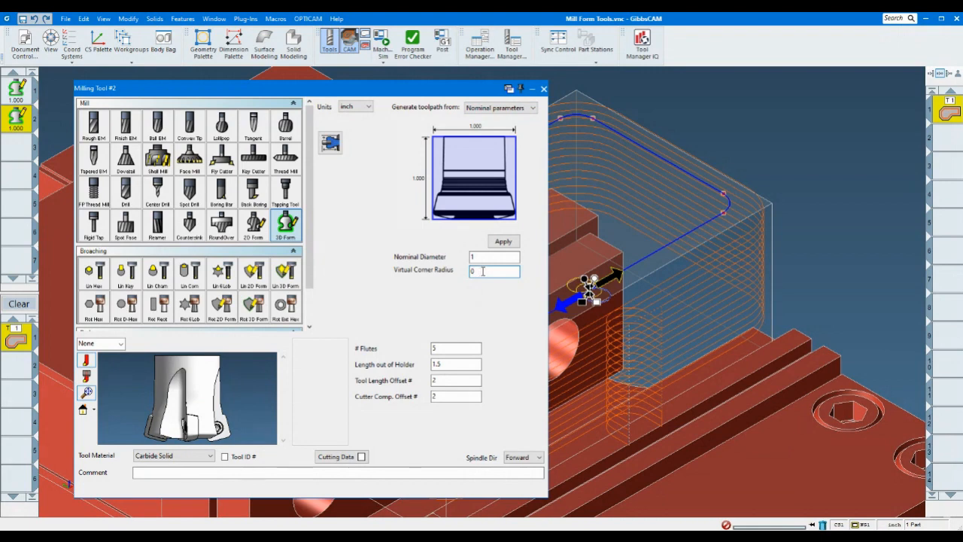
pyautogui.write('.1')
pyautogui.click(544, 89)
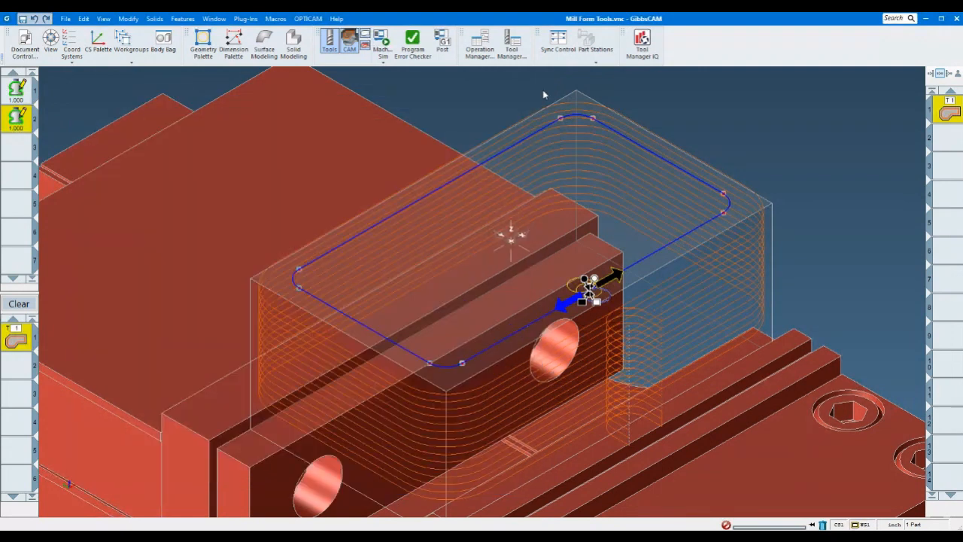
# Set milling tool 1's 3D form to generate toolpath from its Monotonic profile and close the tool's dialog.
pyautogui.doubleClick(13, 91)
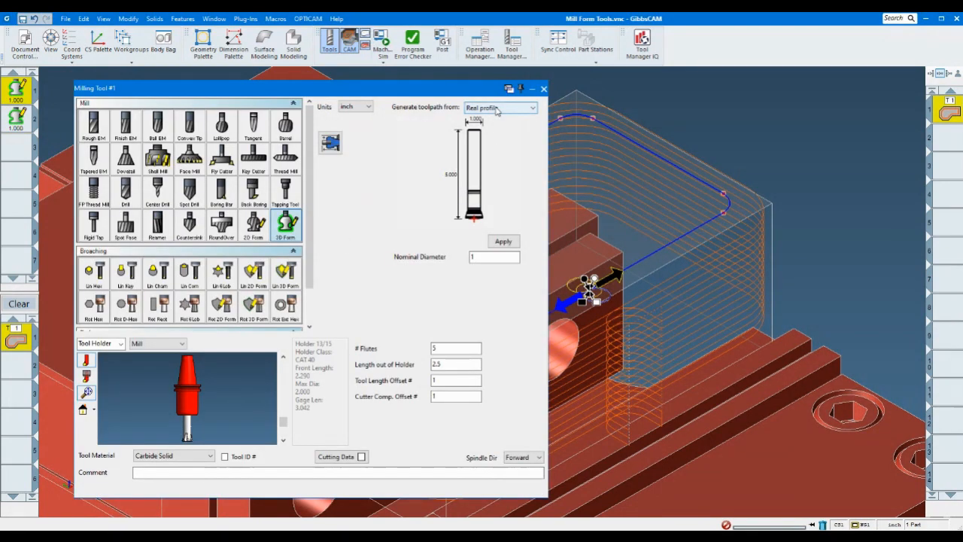
pyautogui.click(488, 128)
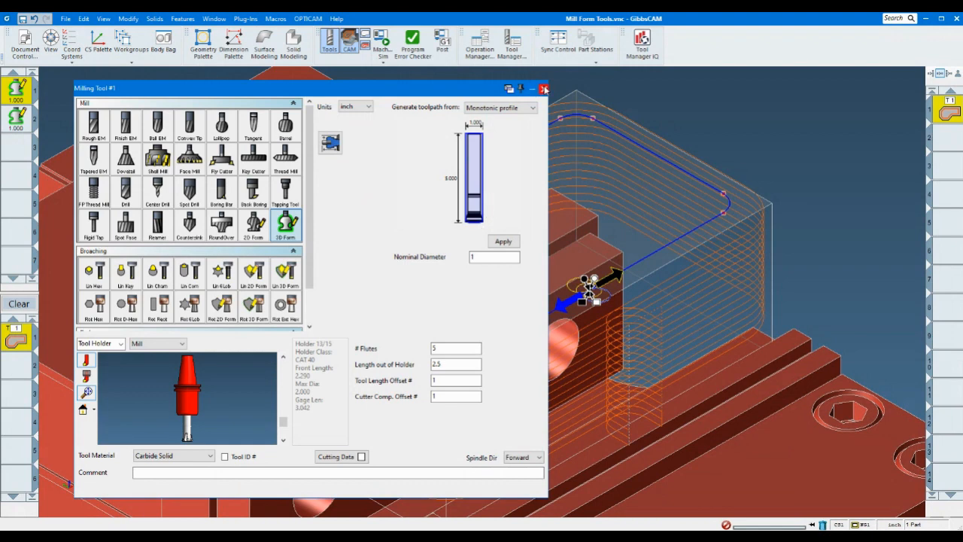
pyautogui.click(545, 89)
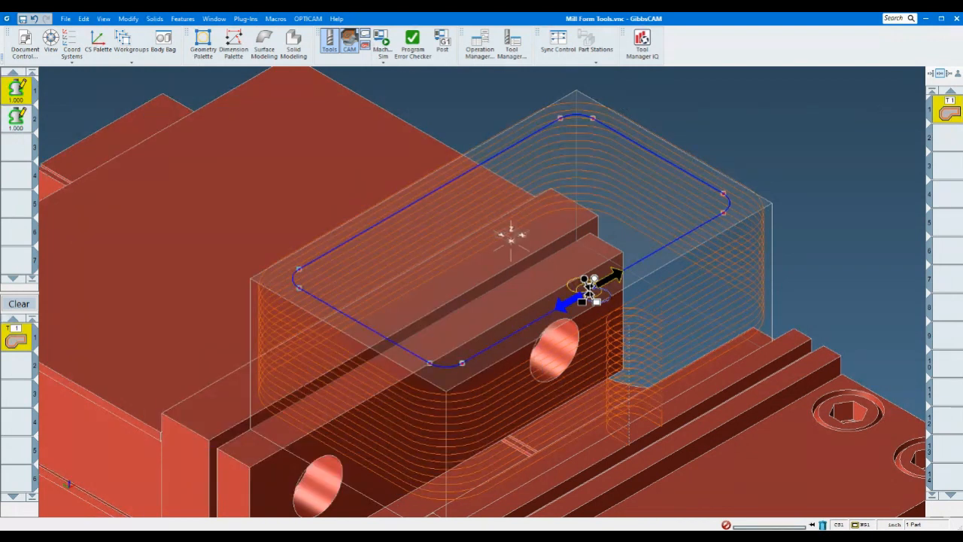
# Regenerate the contour operation's toolpath with the updated form tool, then close its process and deselect the contour geometry.
pyautogui.doubleClick(957, 109)
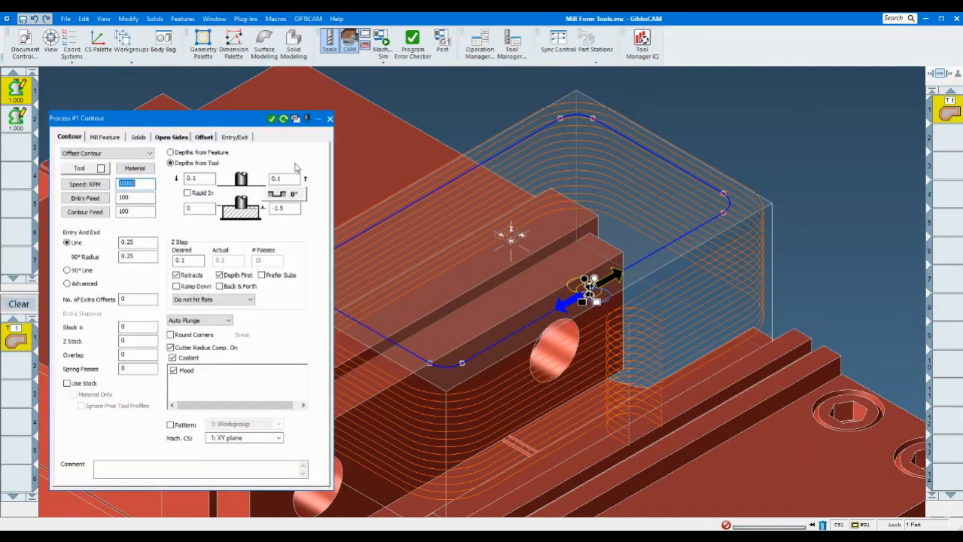
pyautogui.click(284, 120)
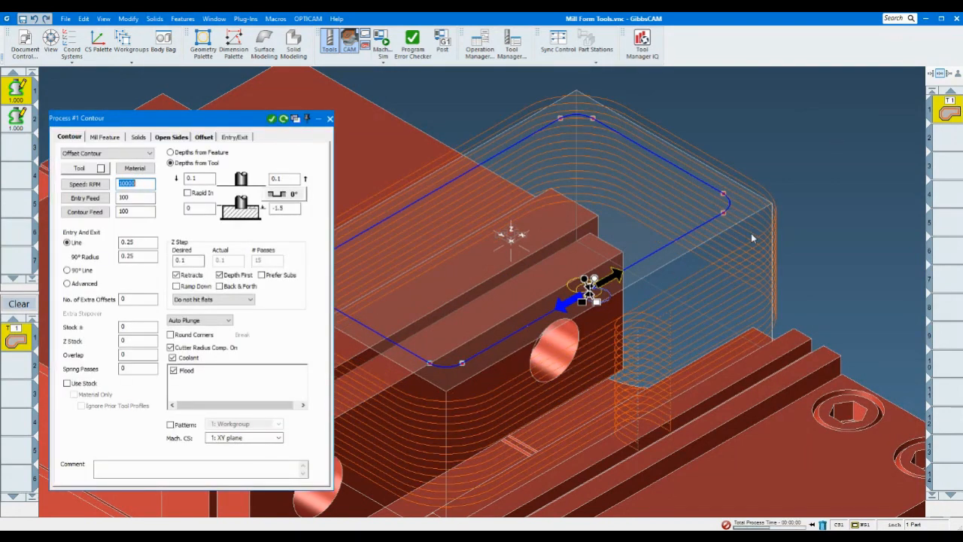
pyautogui.click(330, 118)
pyautogui.click(456, 116)
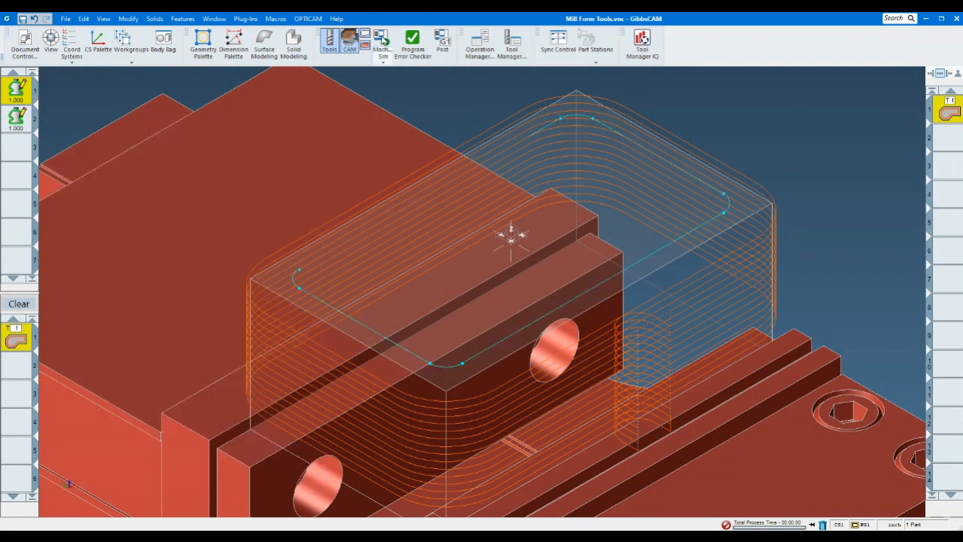
# Run the machine simulation of the regenerated contour, slow it down to examine the form tool against the wall, and exit.
pyautogui.click(382, 42)
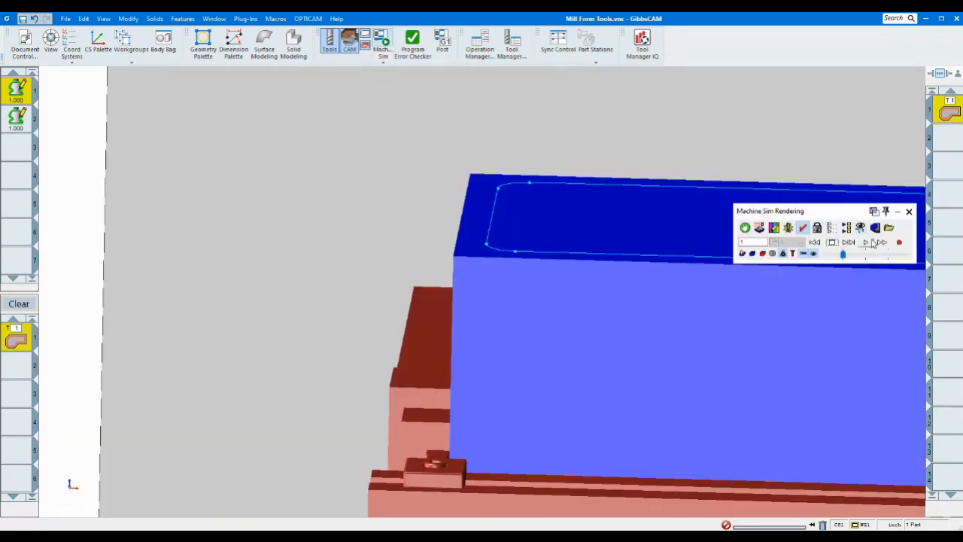
pyautogui.click(867, 241)
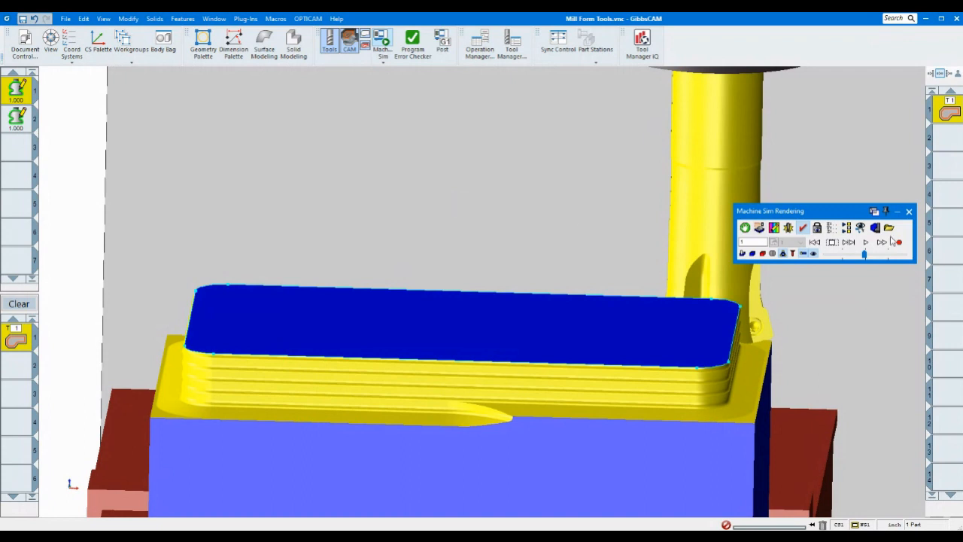
pyautogui.click(857, 254)
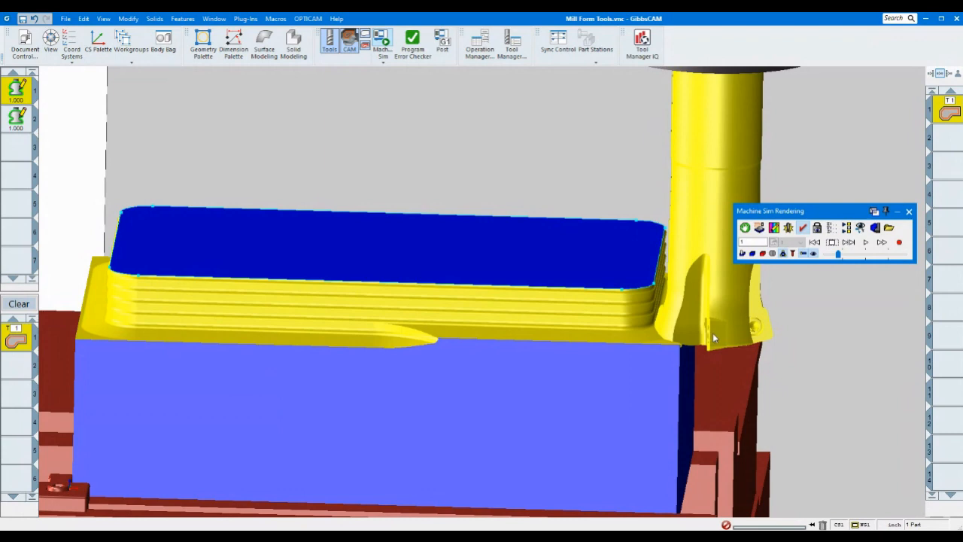
pyautogui.click(910, 213)
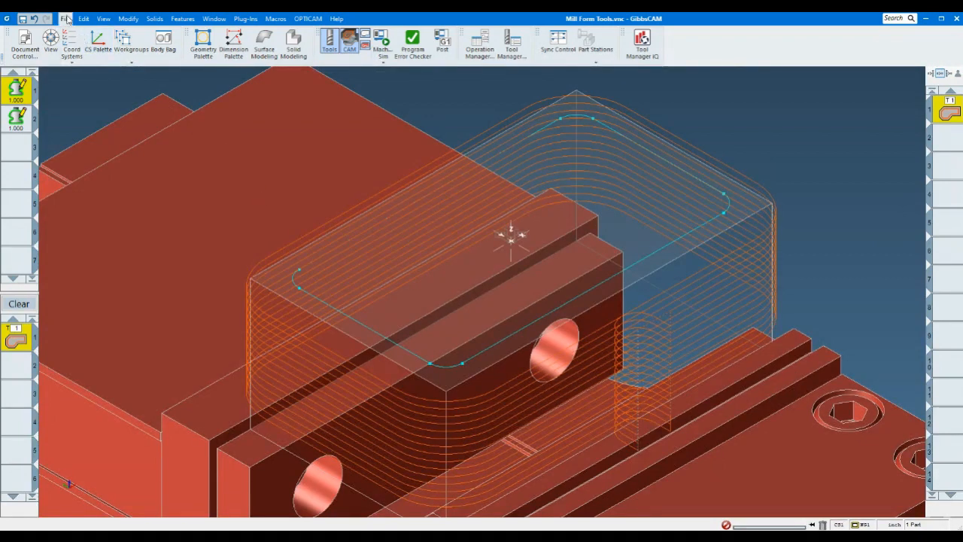
# Close Mill Form Tools.vnc without saving and open Mill Cutoff.vnc.
pyautogui.hotkey('ctrl', 'w')
pyautogui.click(476, 292)
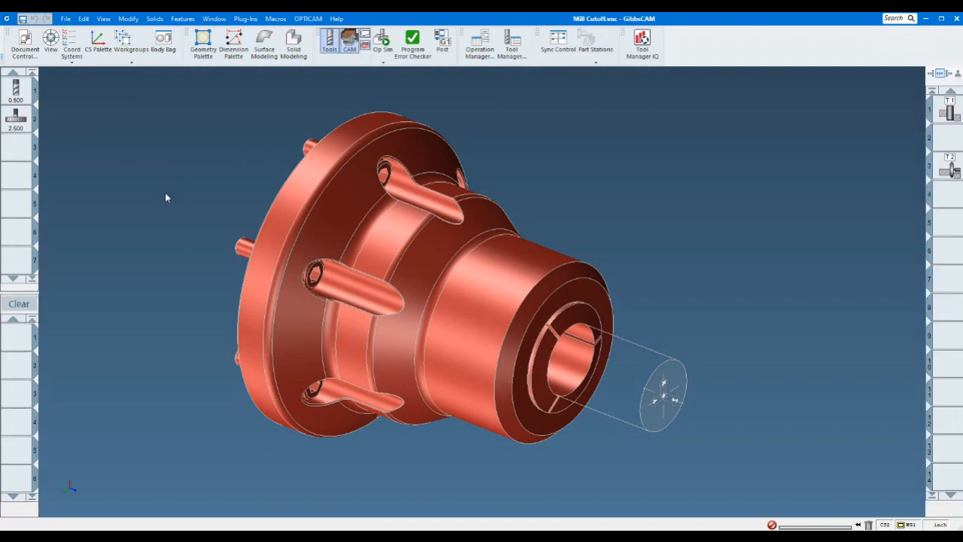
# Examine the Mill Cutoff process settings of the end mill operation and the saw/slot mill operation, then close the process dialog.
pyautogui.click(15, 341)
pyautogui.doubleClick(947, 111)
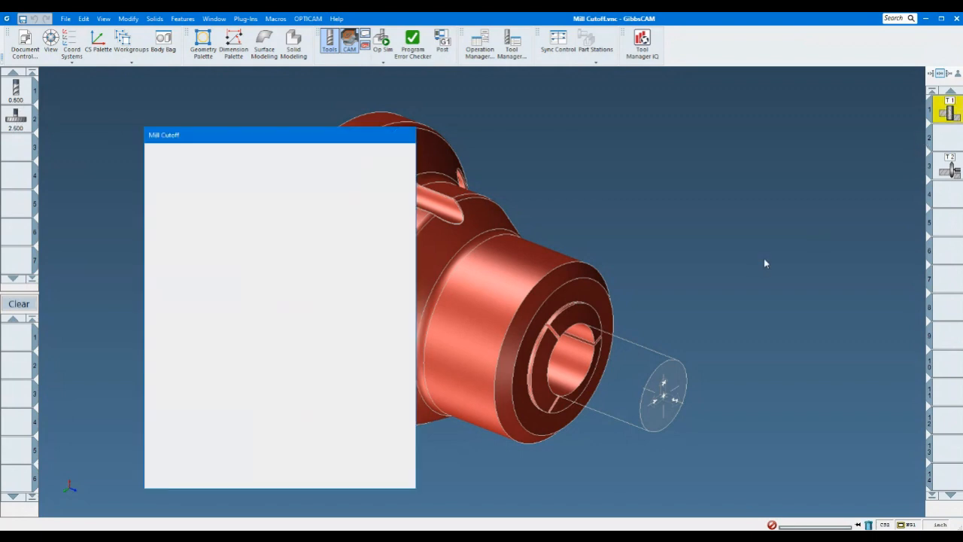
pyautogui.moveTo(264, 132); pyautogui.dragTo(186, 131)
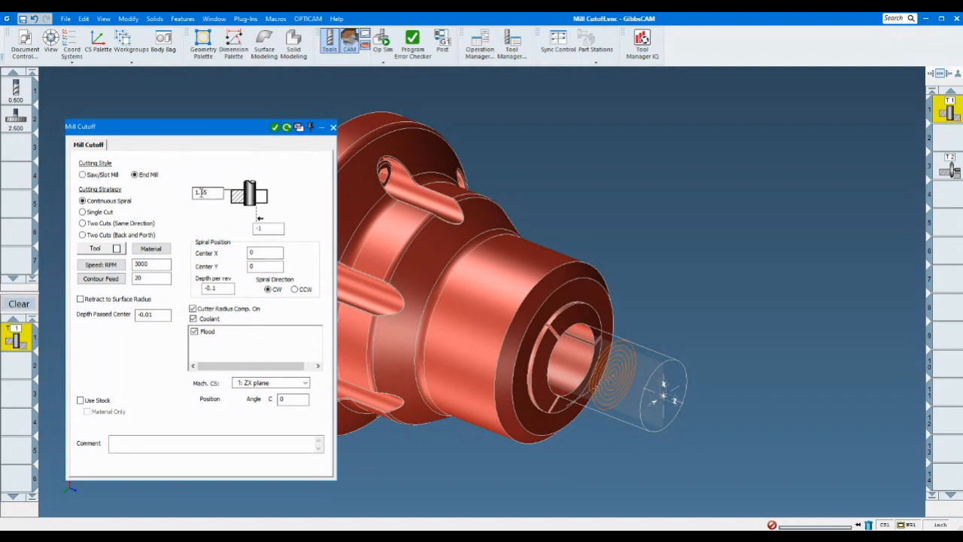
pyautogui.click(262, 228)
pyautogui.click(214, 288)
pyautogui.click(951, 167)
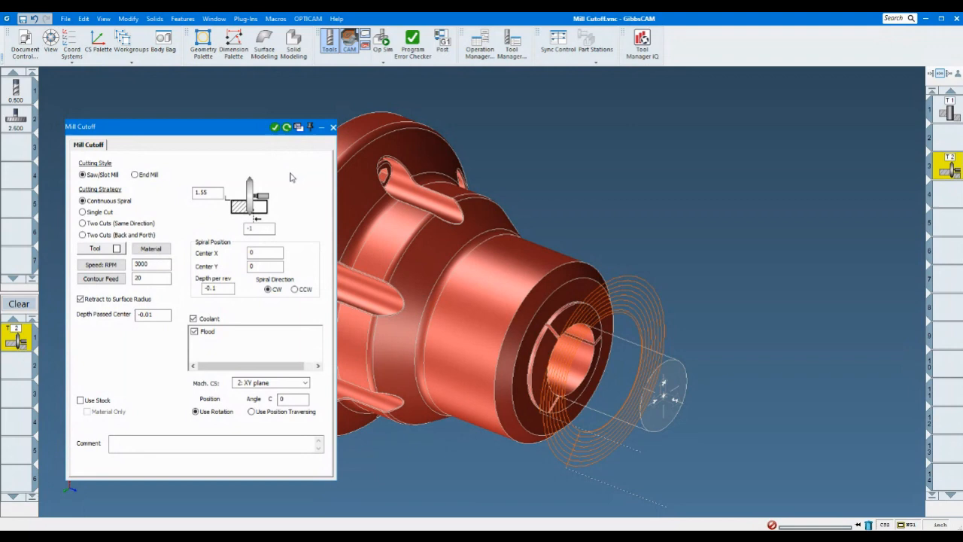
pyautogui.click(334, 127)
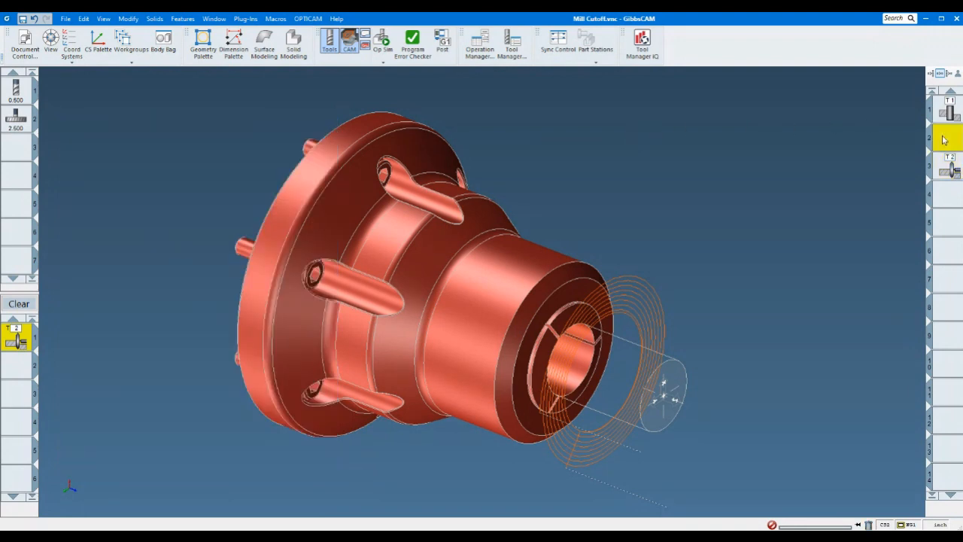
# Simulate the end mill cutoff operation, adjusting the playback speed to watch the spiral cut, and stop the simulation.
pyautogui.click(950, 110)
pyautogui.click(382, 39)
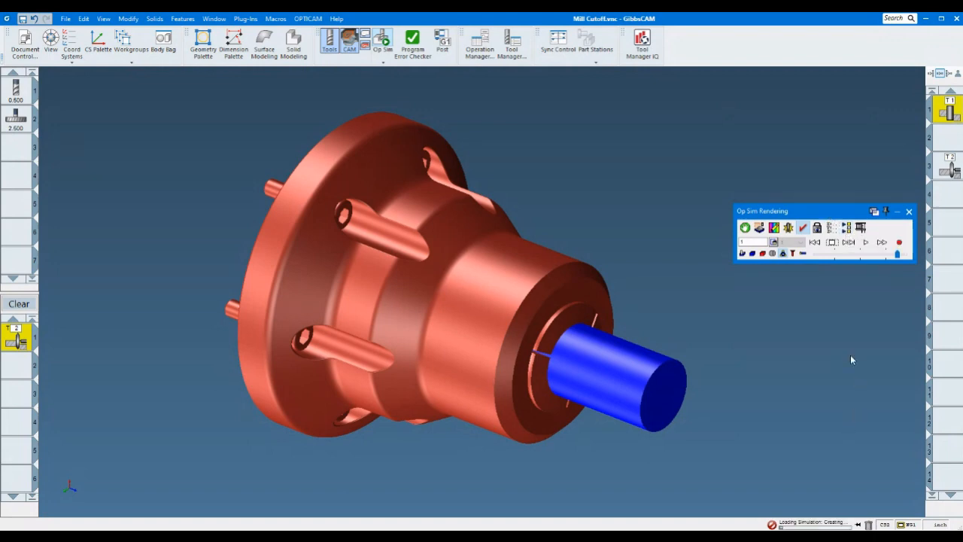
pyautogui.click(847, 228)
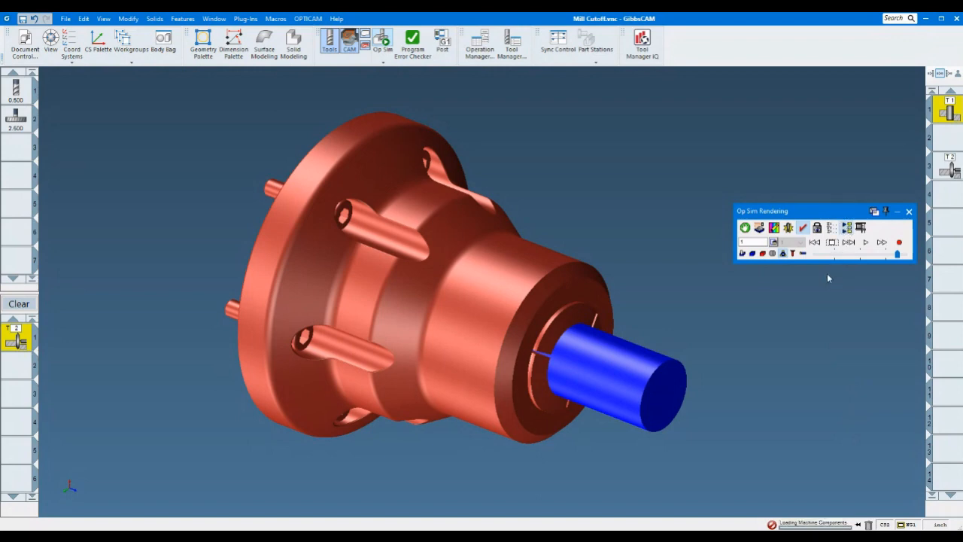
pyautogui.click(825, 254)
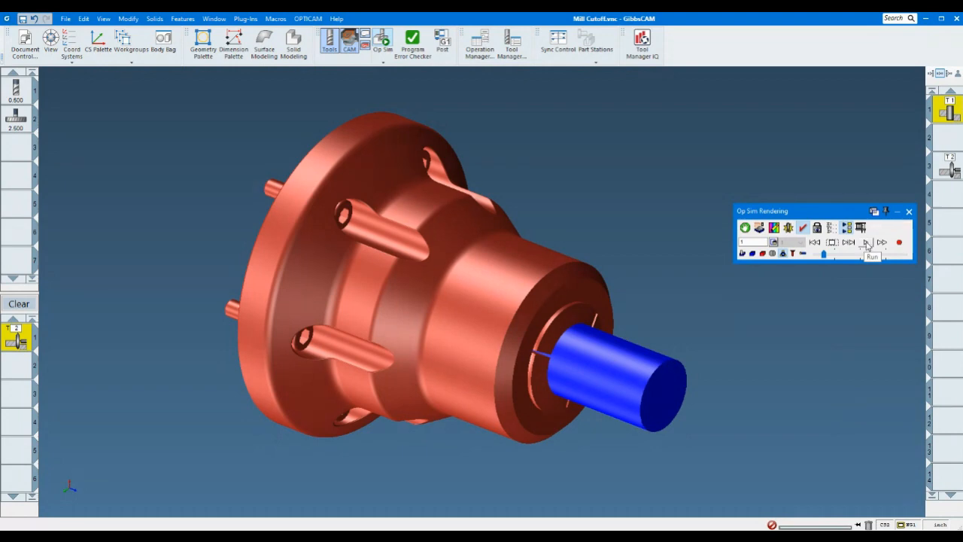
pyautogui.click(867, 242)
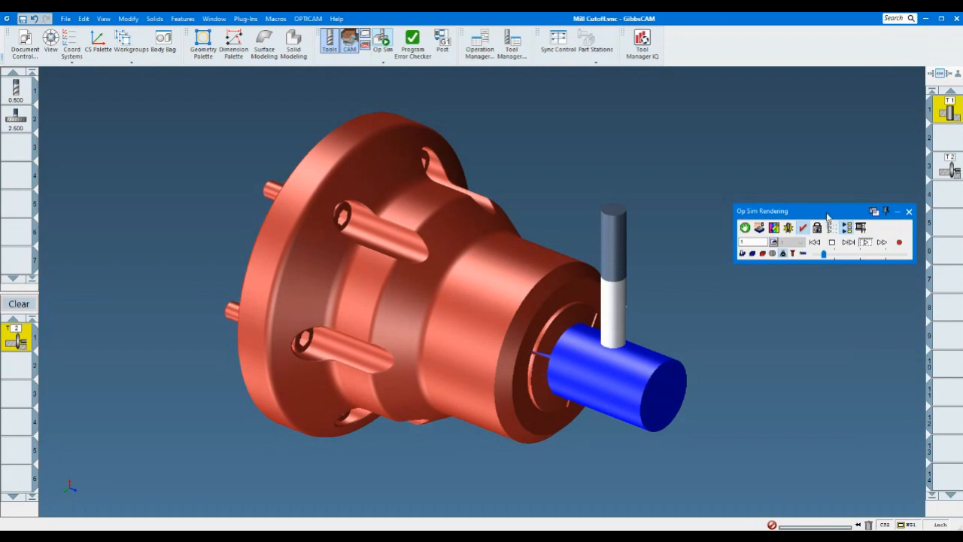
pyautogui.moveTo(825, 254); pyautogui.dragTo(875, 254)
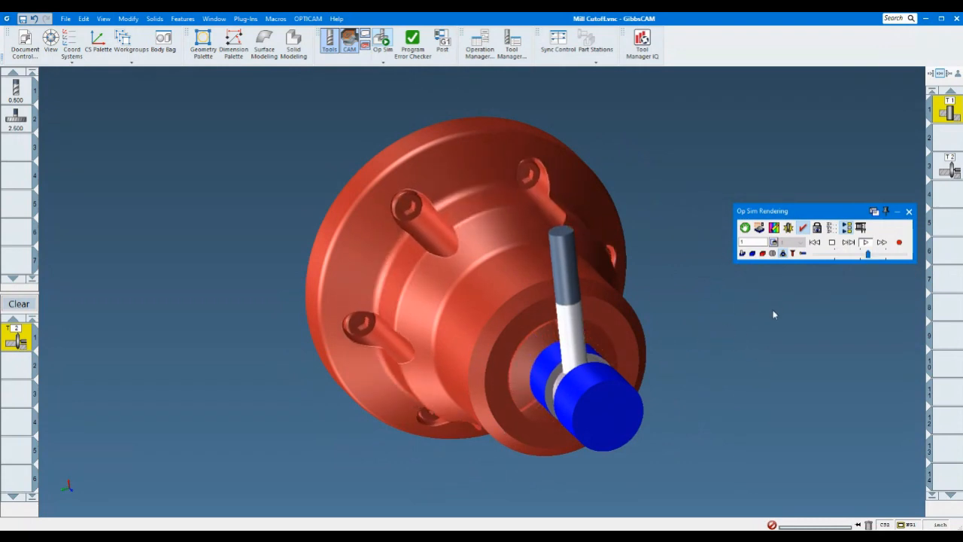
pyautogui.moveTo(868, 253)
pyautogui.mouseDown()
pyautogui.moveTo(885, 256)
pyautogui.moveTo(871, 256)
pyautogui.mouseUp()
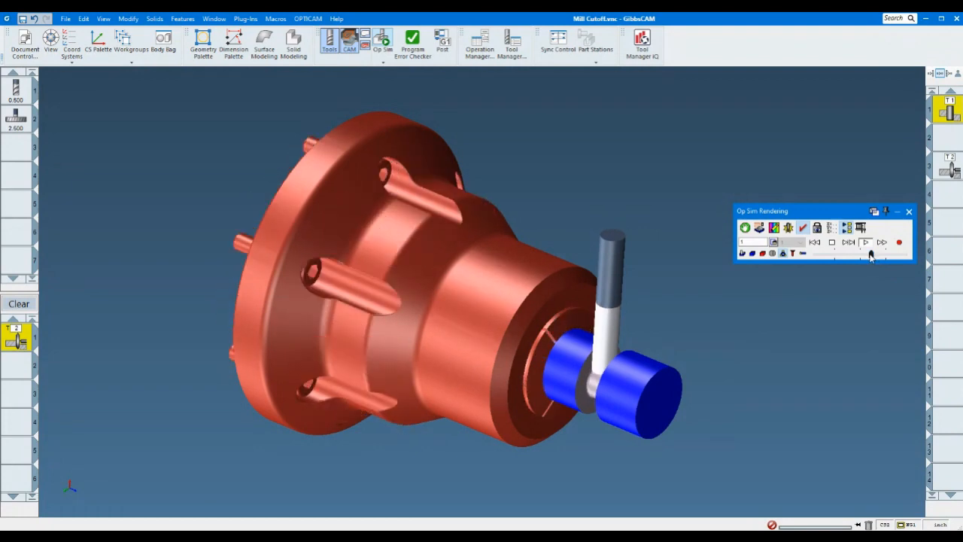
pyautogui.click(832, 243)
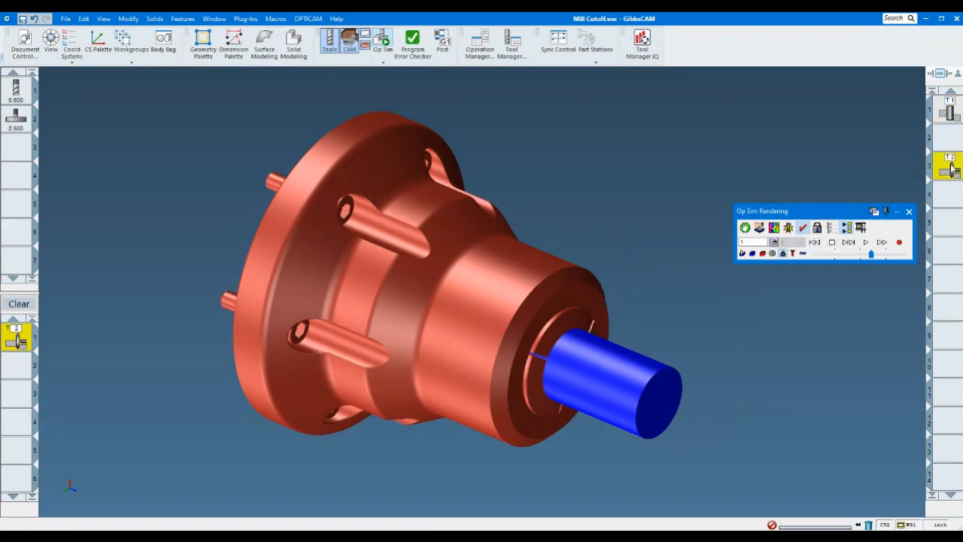
# Simulate the saw/slot mill cutoff operation, view the cut from several angles, replay it from the start, and exit the simulation.
pyautogui.click(865, 242)
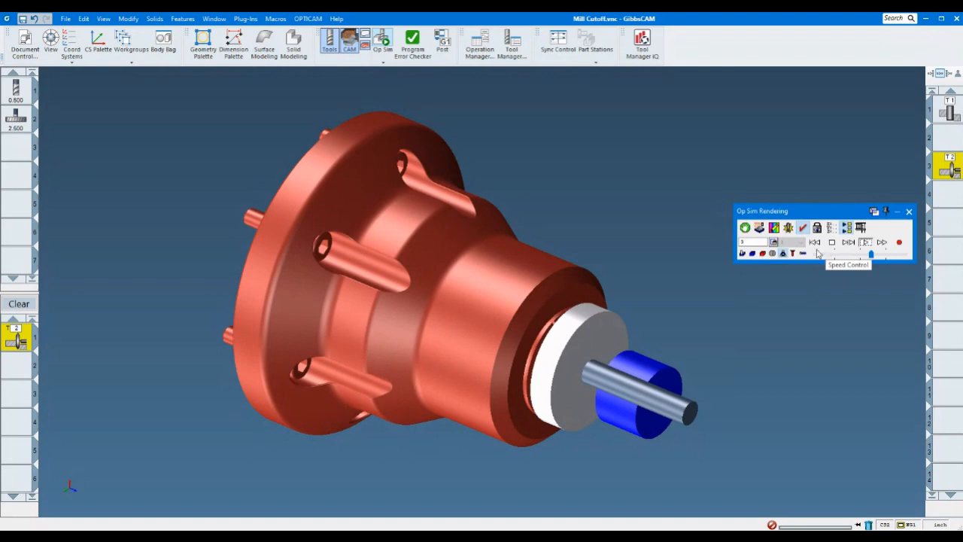
pyautogui.moveTo(795, 352); pyautogui.dragTo(570, 263, button='middle')
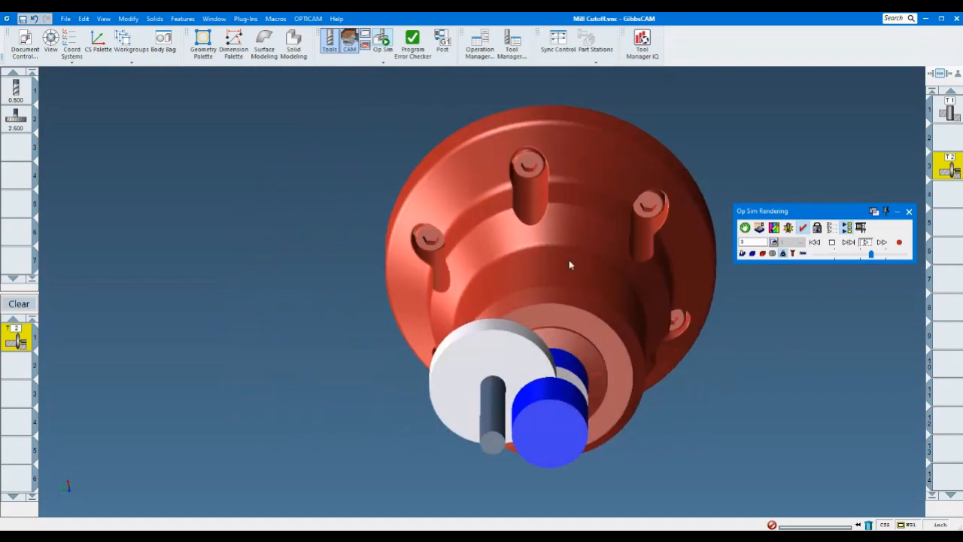
pyautogui.moveTo(570, 263); pyautogui.dragTo(735, 408, button='middle')
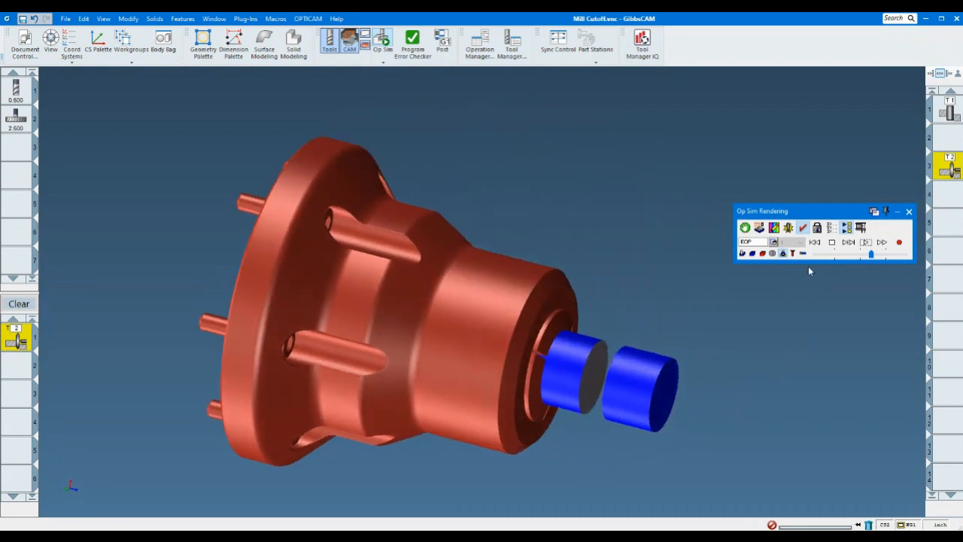
pyautogui.click(815, 242)
pyautogui.click(866, 242)
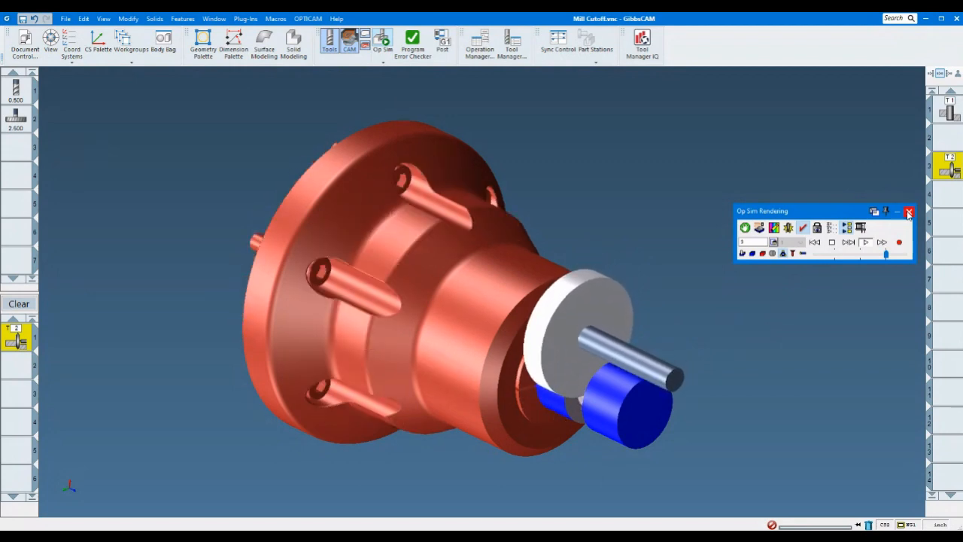
pyautogui.click(909, 214)
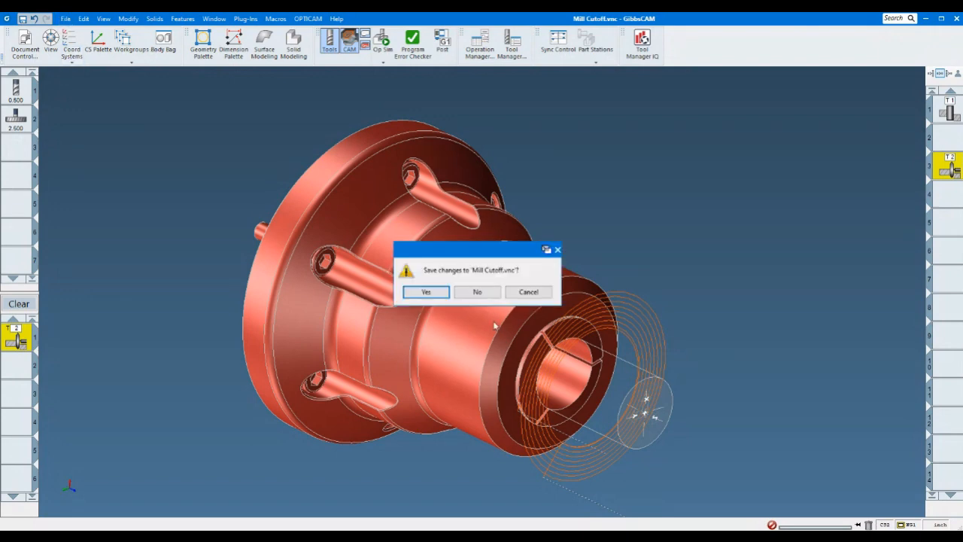
# Close Mill Cutoff.vnc without saving and open Part Orientation.vnc.
pyautogui.click(486, 290)
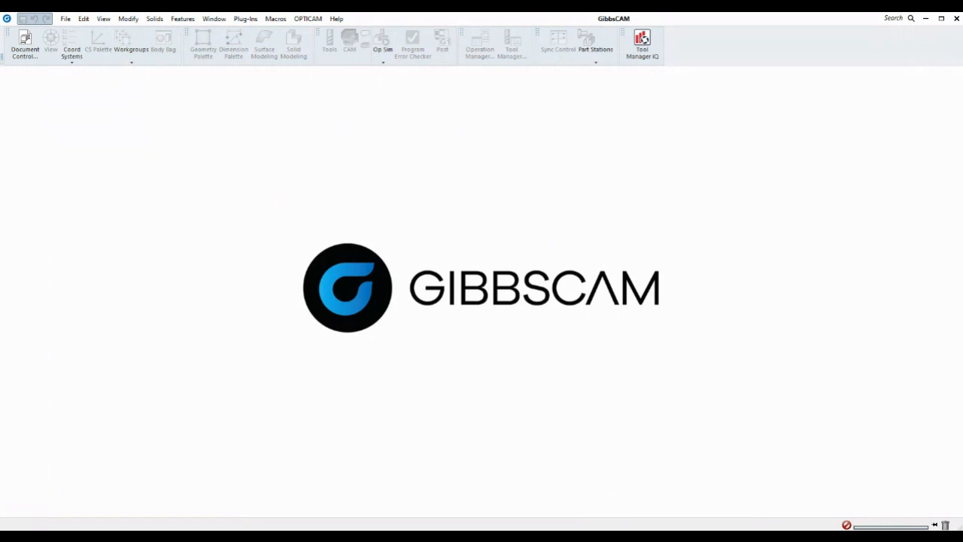
pyautogui.moveTo(1, 296); pyautogui.dragTo(100, 301)
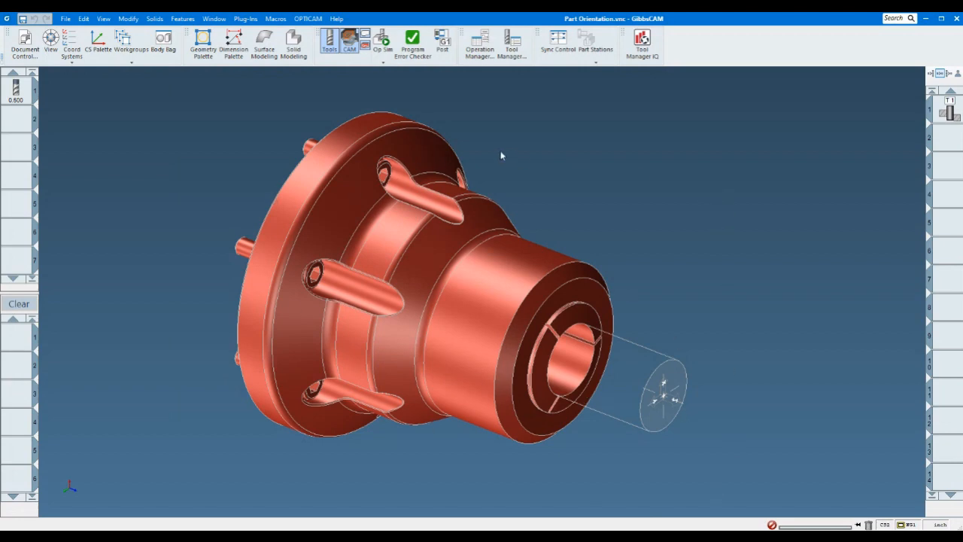
# Open the document control settings of Part Orientation.vnc.
pyautogui.click(24, 40)
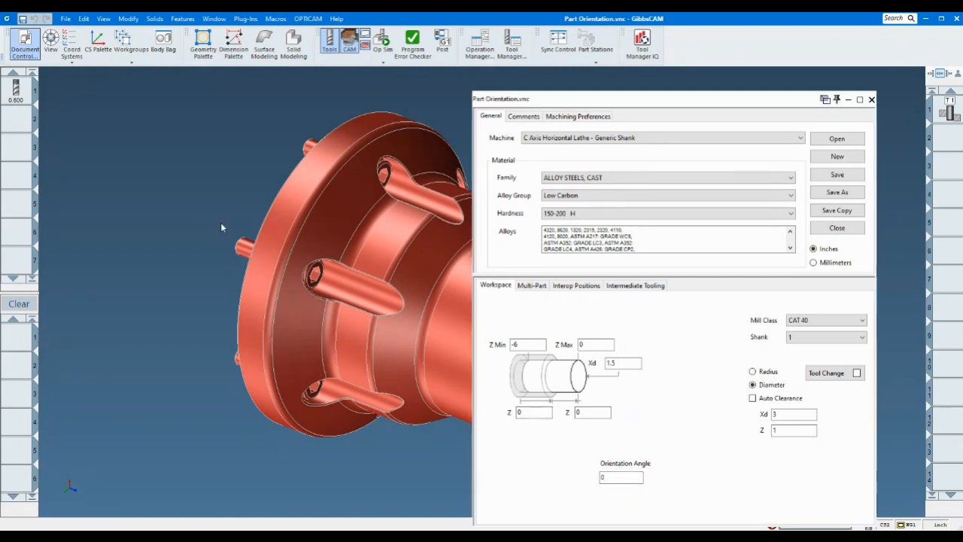
pyautogui.moveTo(221, 222); pyautogui.dragTo(254, 426, button='middle')
pyautogui.scroll(-3, 254, 427)
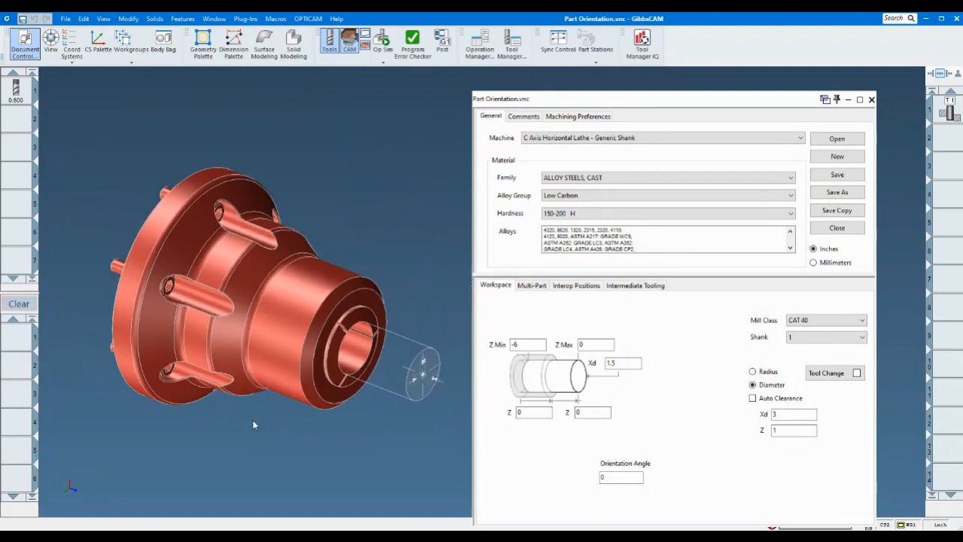
# Simulate the spiral milling operation at adjusted speed with the axis position display open, and close that display.
pyautogui.click(950, 112)
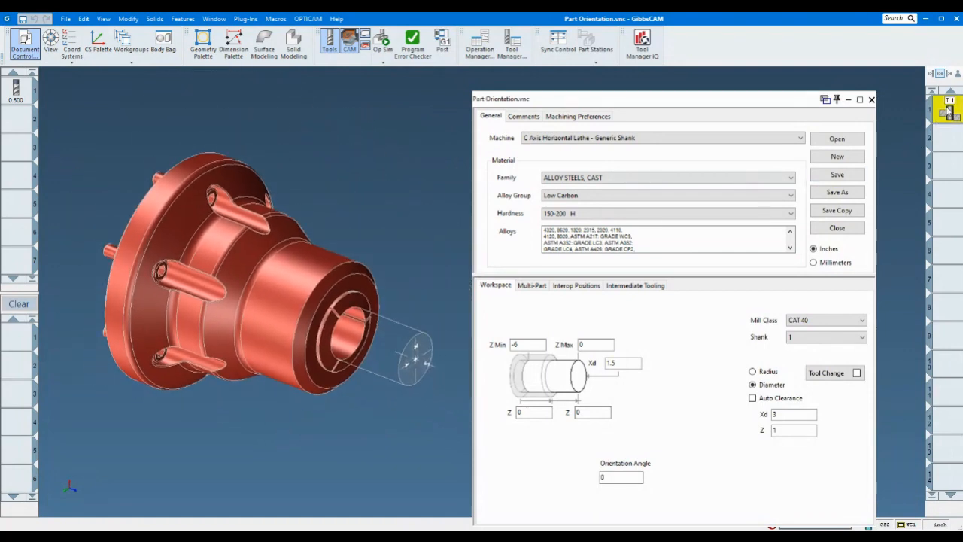
pyautogui.hotkey('ctrl', 'r')
pyautogui.click(383, 40)
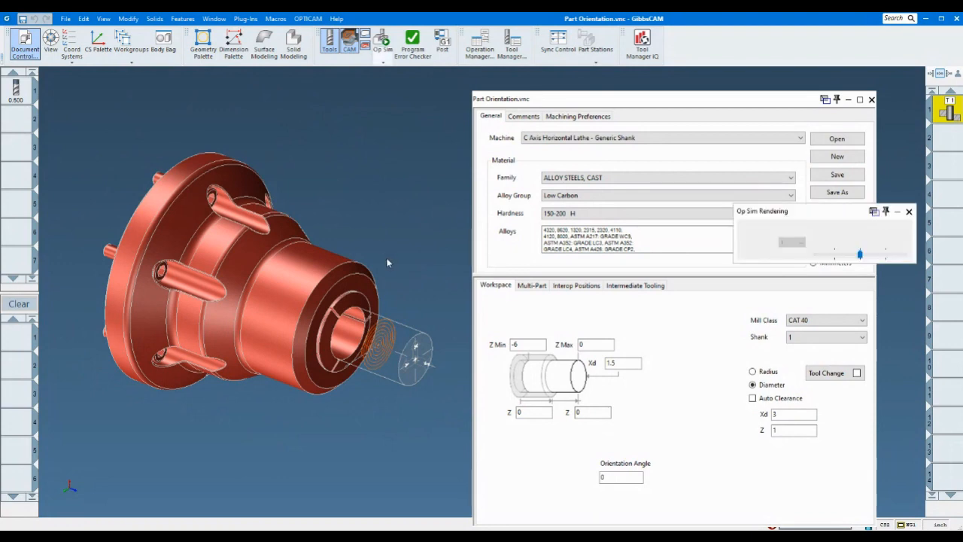
pyautogui.click(834, 254)
pyautogui.click(831, 228)
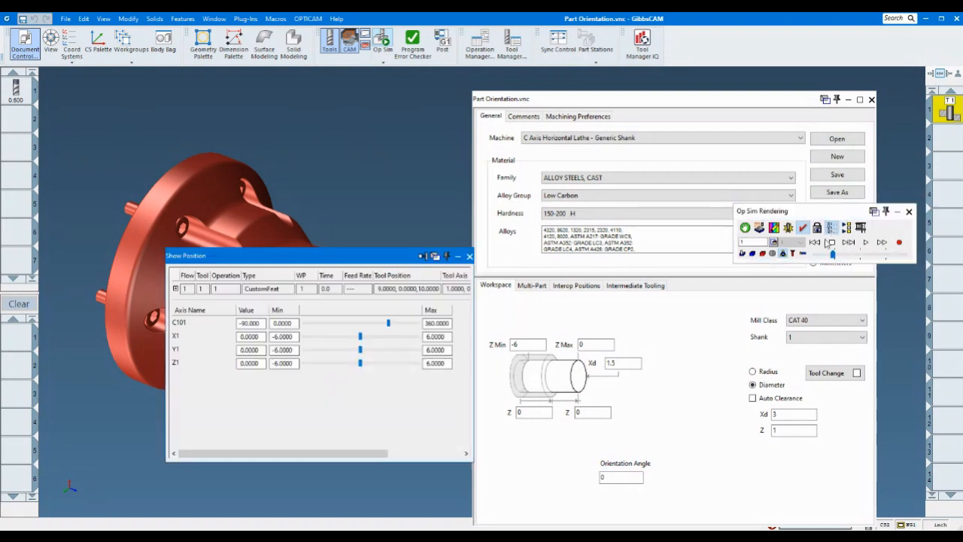
pyautogui.moveTo(372, 258); pyautogui.dragTo(323, 295)
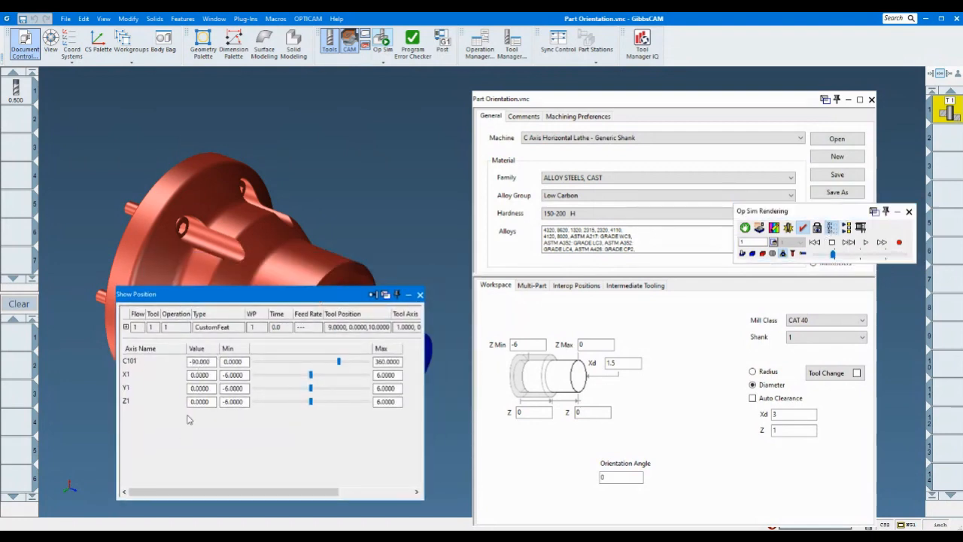
pyautogui.click(866, 242)
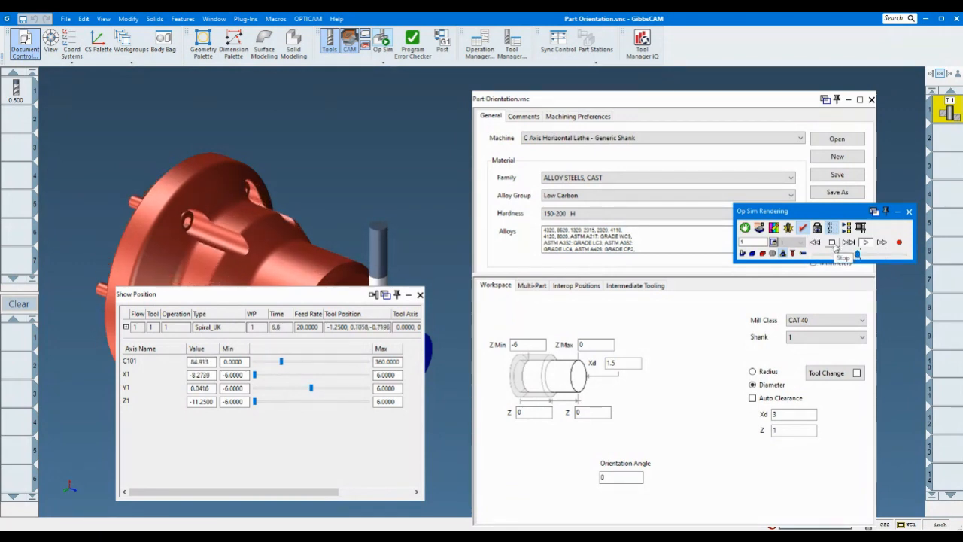
pyautogui.click(420, 294)
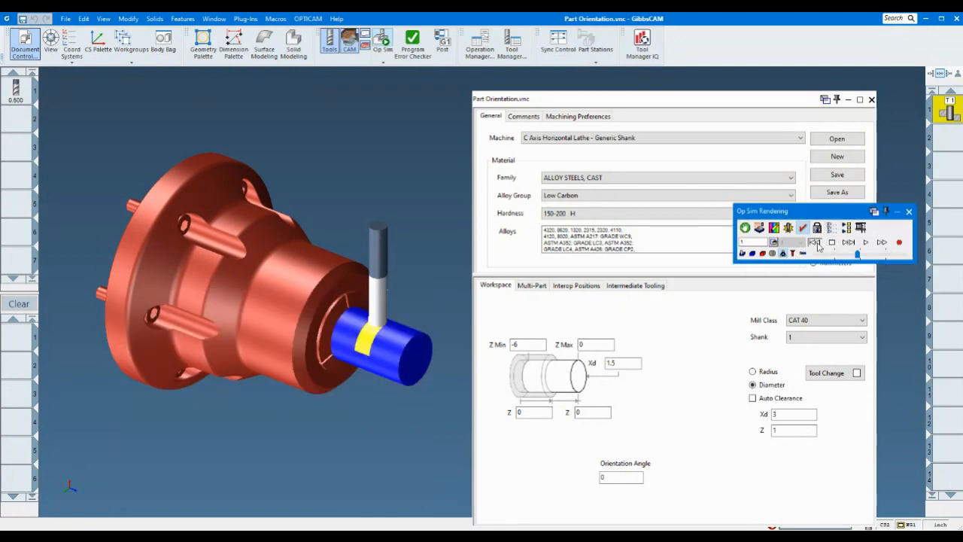
# Set the part's orientation angle to 90 and reopen the axis position display in the simulation.
pyautogui.click(620, 477)
pyautogui.doubleClick(620, 477)
pyautogui.write('90')
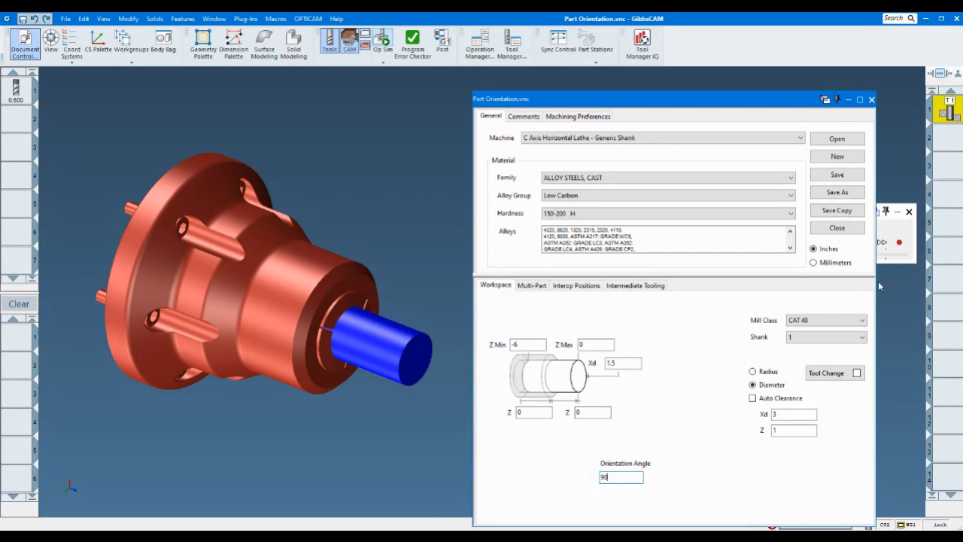
pyautogui.click(911, 232)
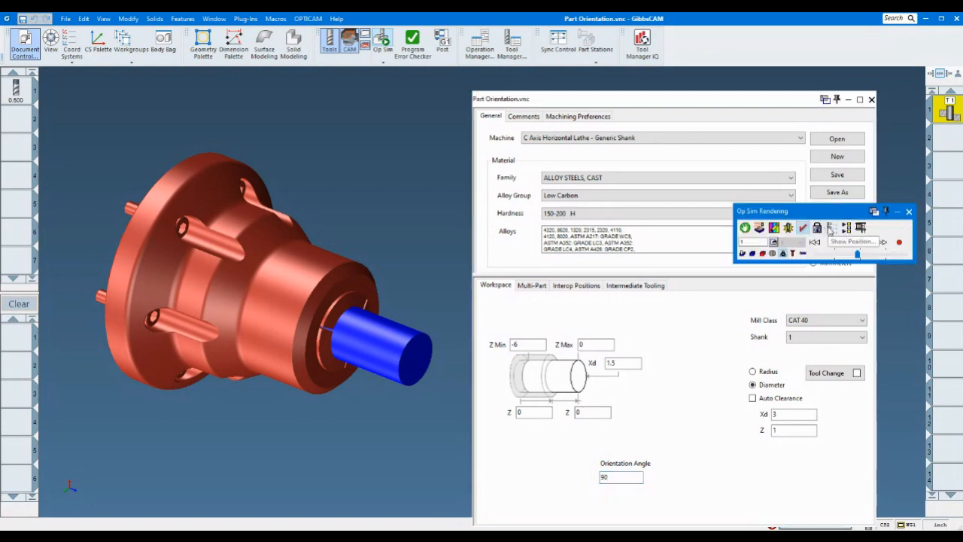
pyautogui.click(846, 229)
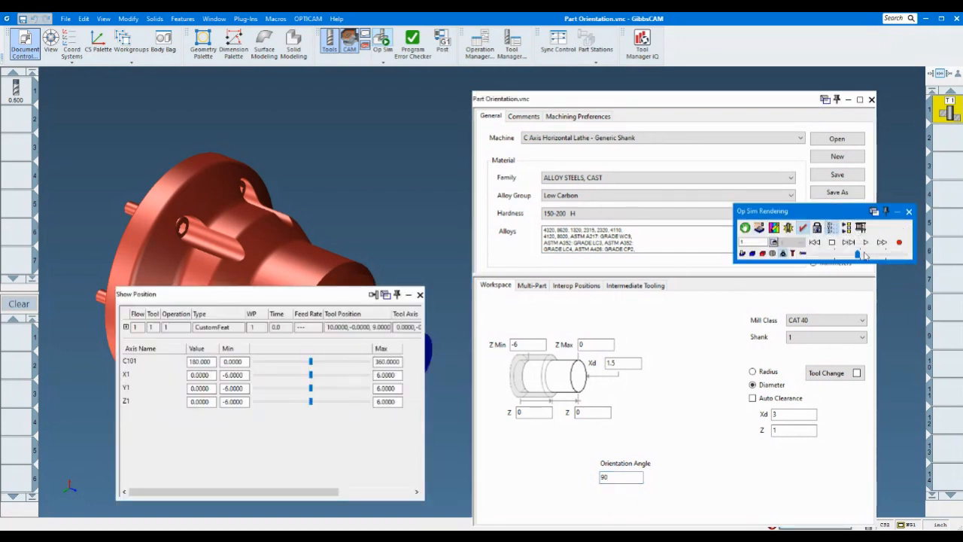
# Change the part's orientation angle to -90 and return to the simulation.
pyautogui.click(602, 477)
pyautogui.write('-9')
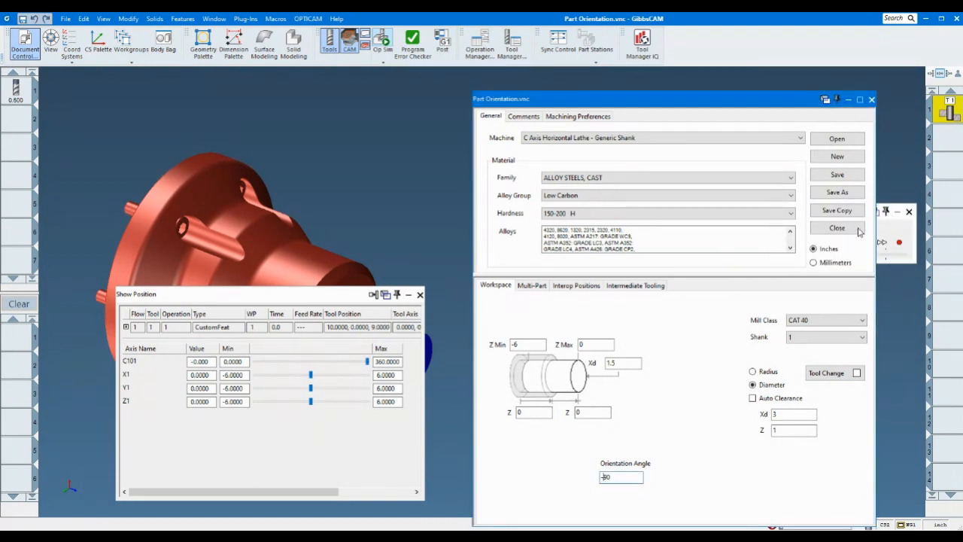
pyautogui.click(882, 228)
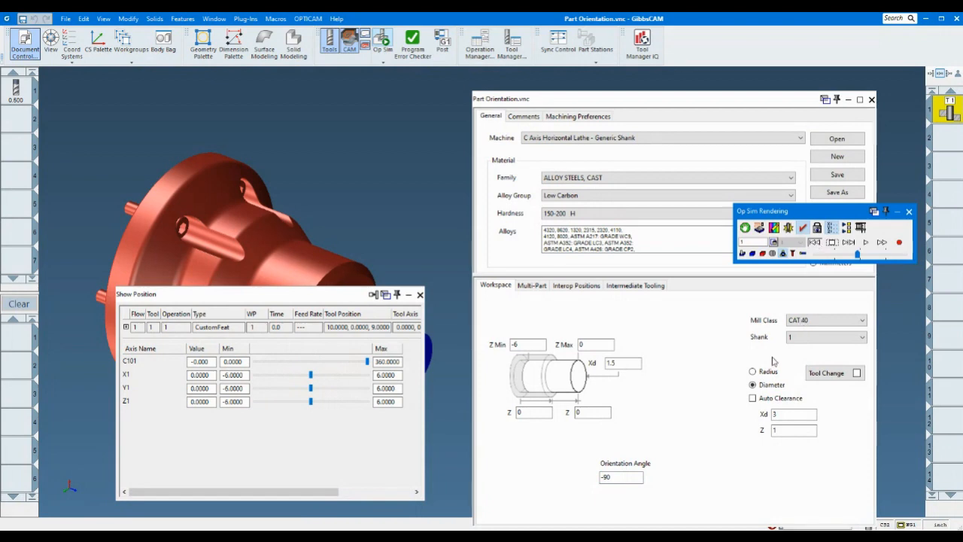
# Replay the spiral operation with the new orientation, close the axis position display, and exit the simulation.
pyautogui.click(866, 243)
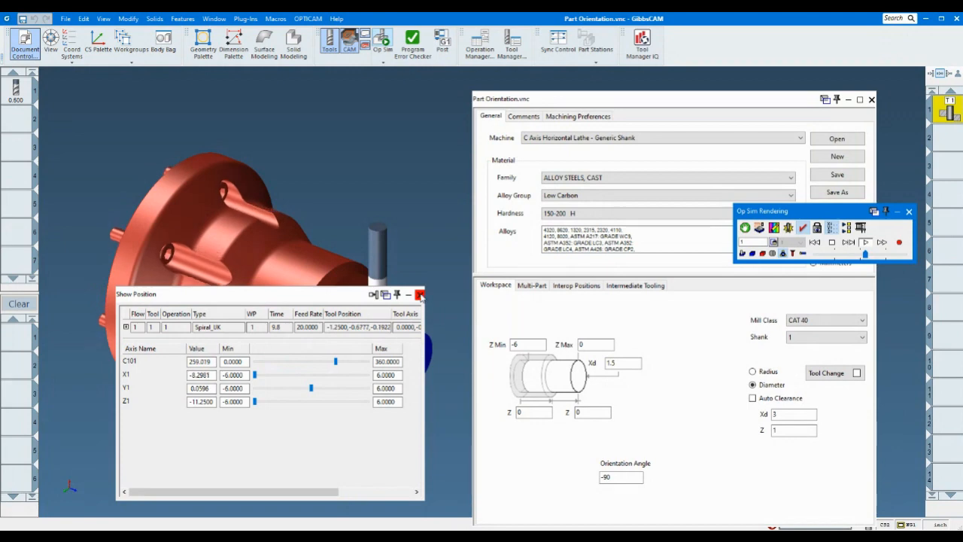
pyautogui.click(421, 295)
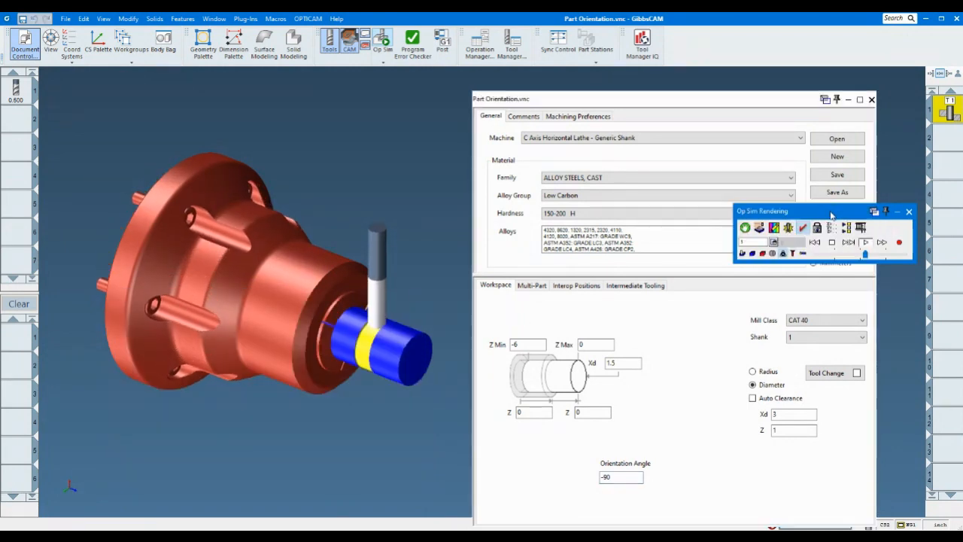
pyautogui.click(833, 243)
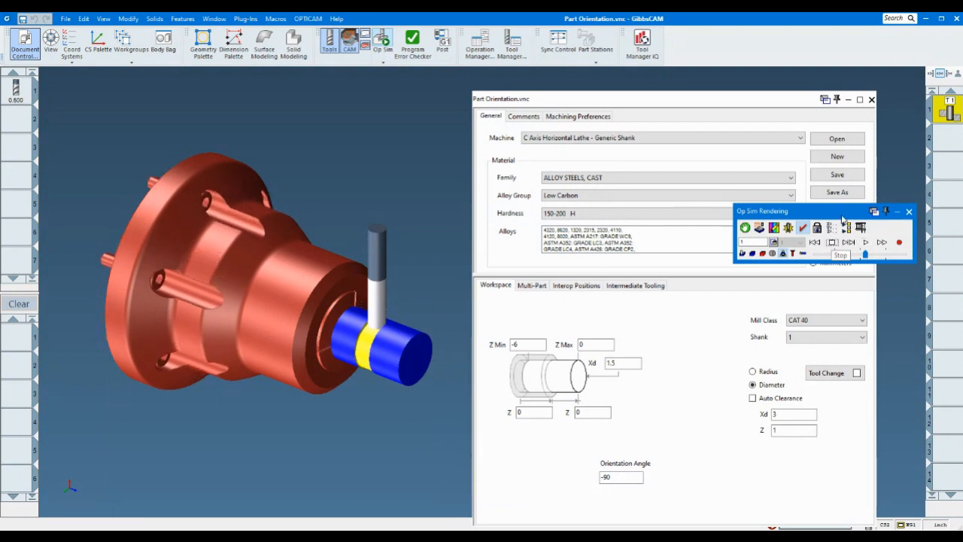
pyautogui.click(910, 212)
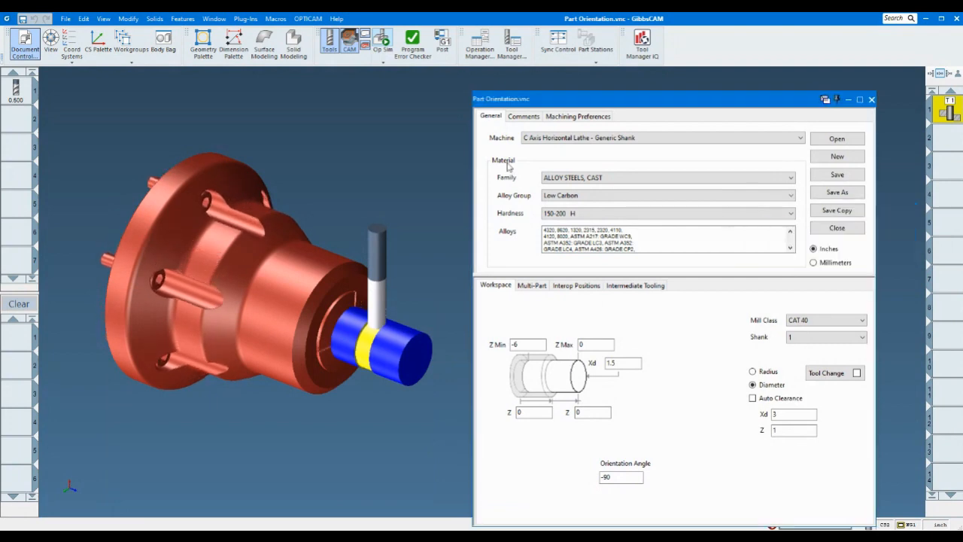
# Switch the machine to 3 Axis Vertical Mill, review its part offset and orientation options, and close the document settings.
pyautogui.click(561, 141)
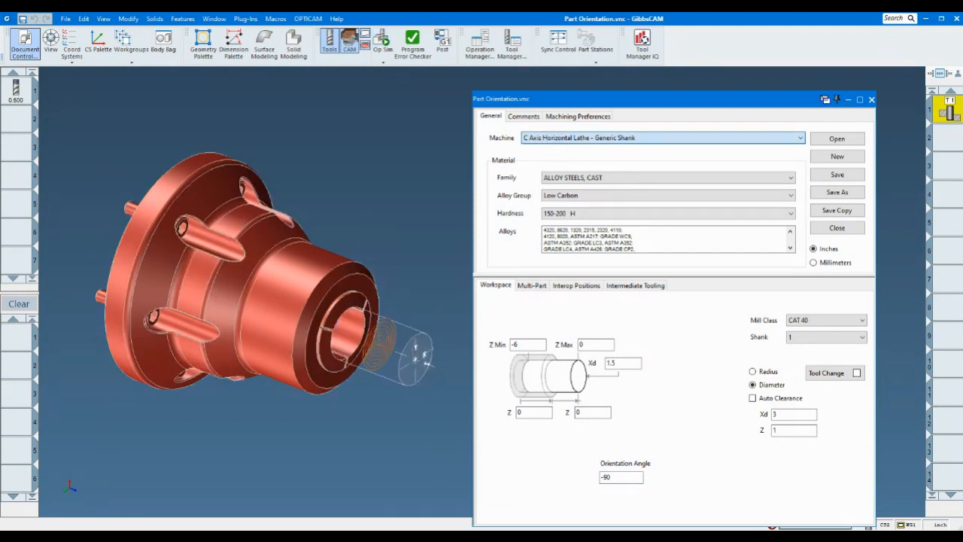
pyautogui.click(608, 332)
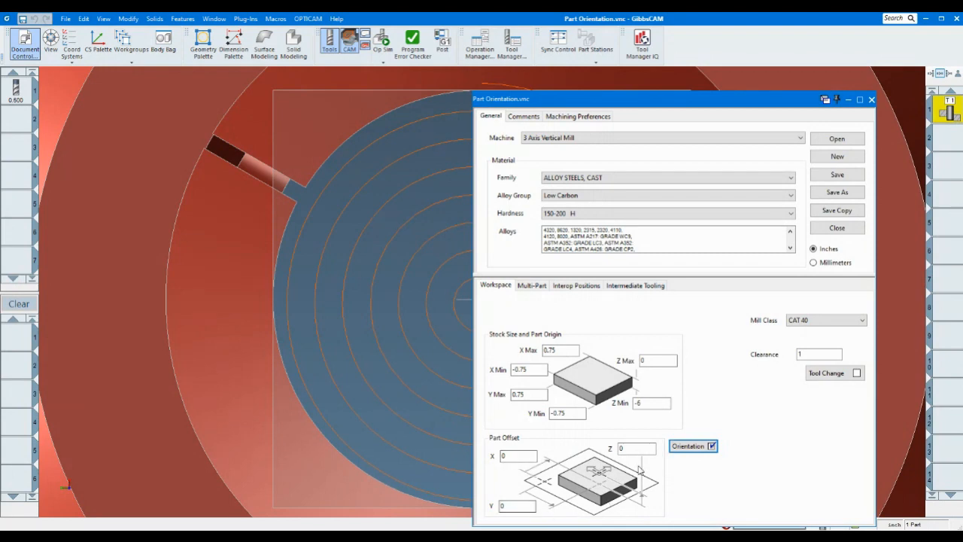
pyautogui.click(518, 507)
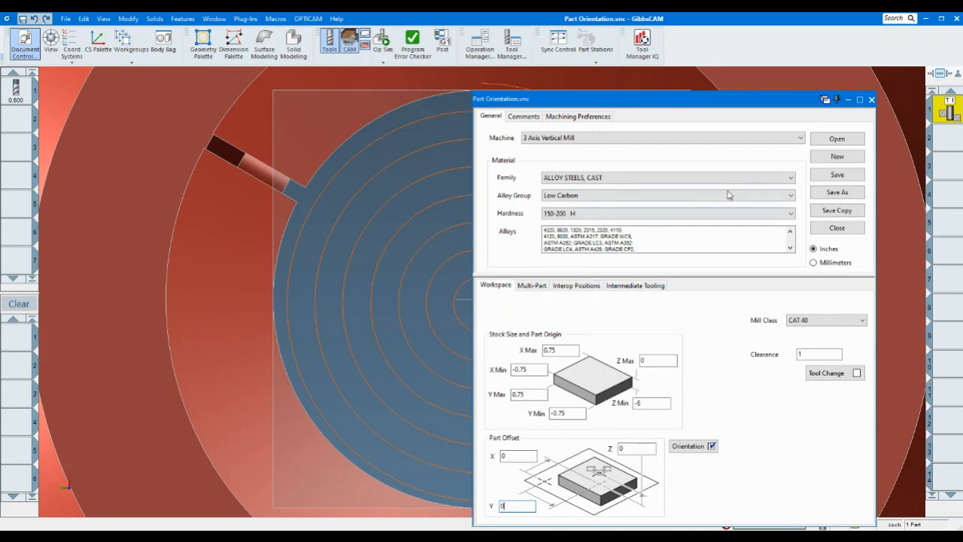
pyautogui.click(872, 100)
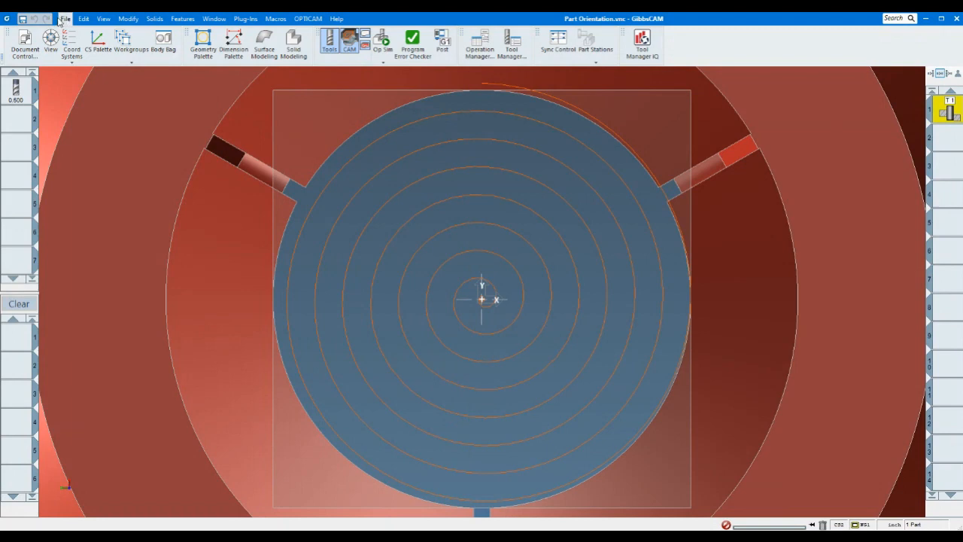
# Close Part Orientation.vnc without saving and open Improved IT Fixtures.vnc.
pyautogui.hotkey('ctrl', 'w')
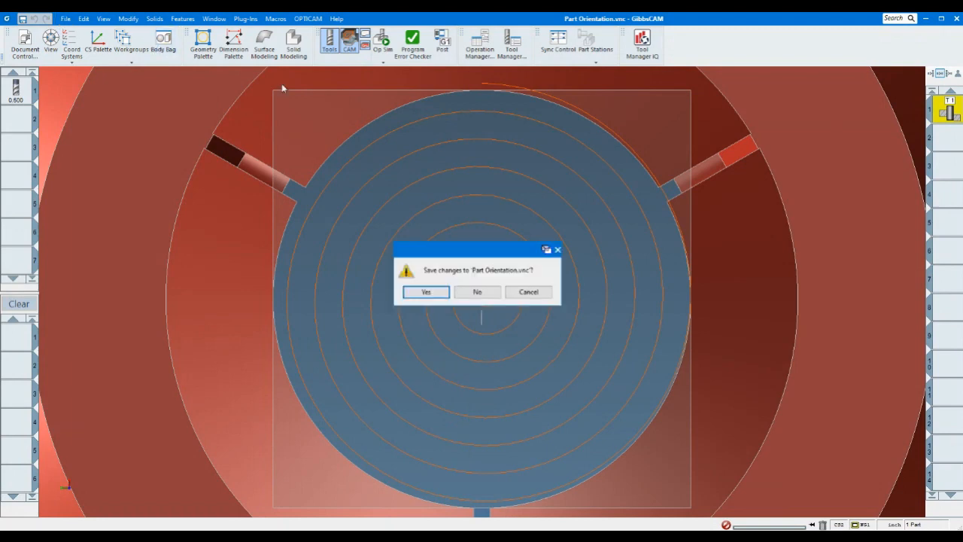
pyautogui.click(485, 292)
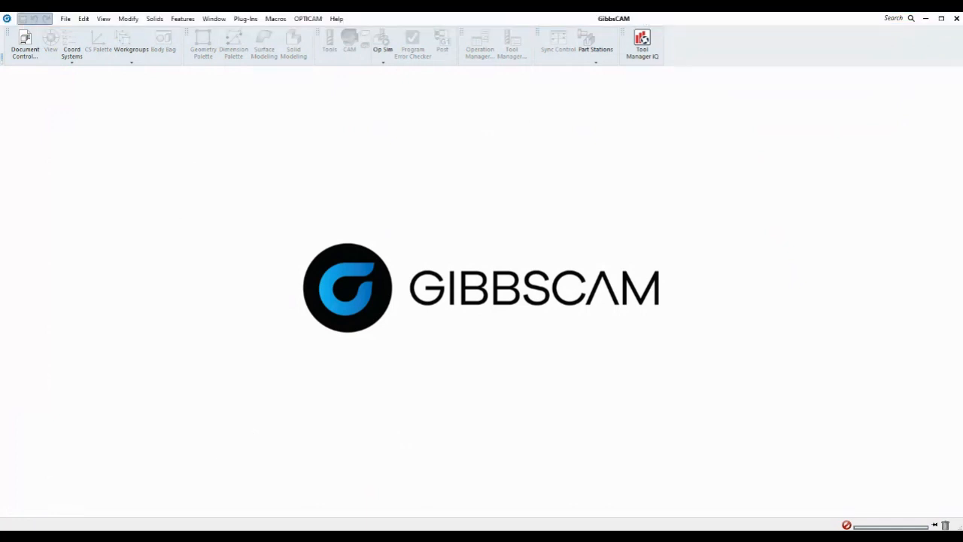
pyautogui.moveTo(0, 332); pyautogui.dragTo(106, 332)
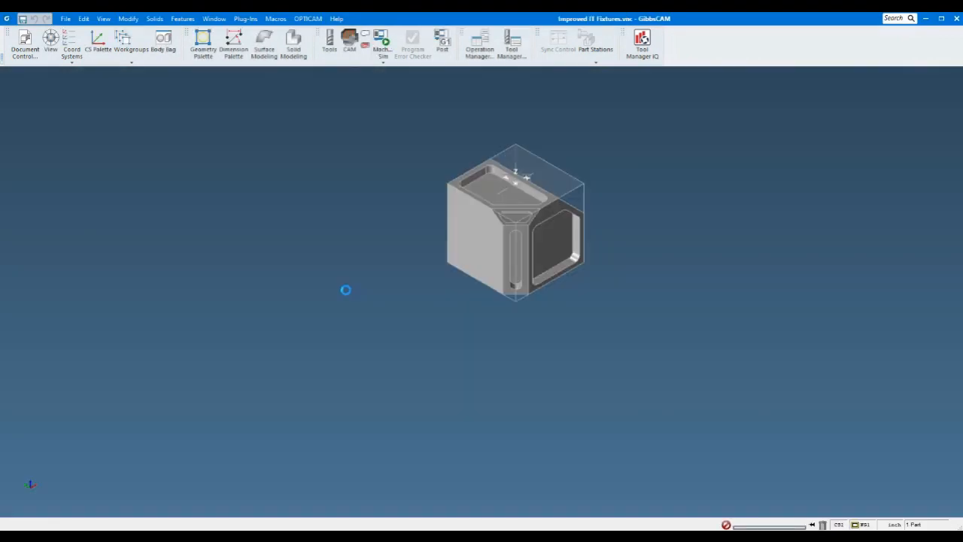
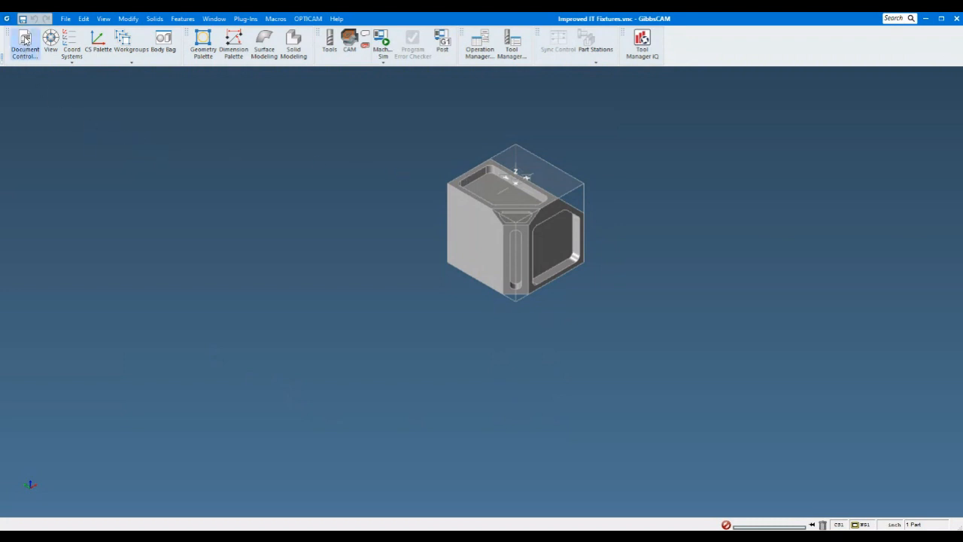
# Open the document settings beside the part and display the Fixture nodes of the intermediate tooling.
pyautogui.click(25, 42)
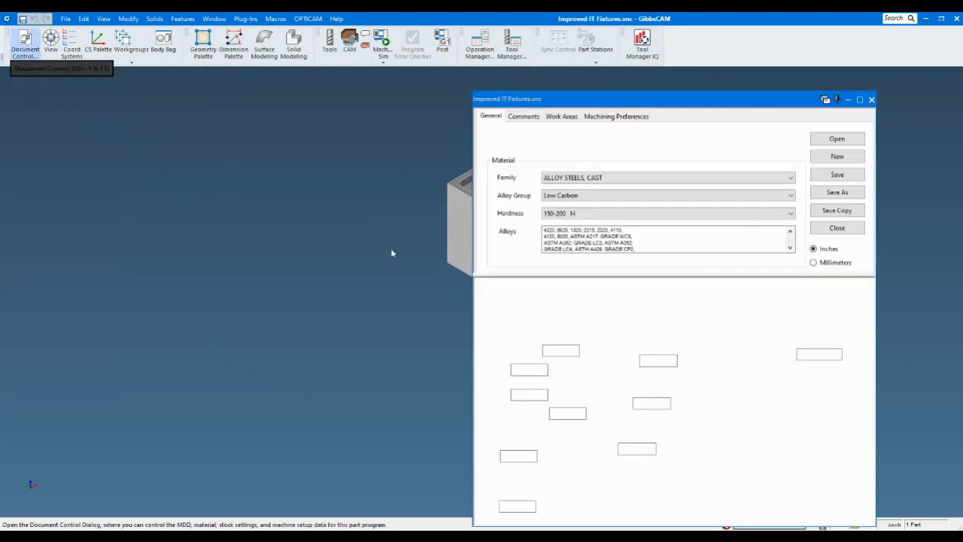
pyautogui.moveTo(641, 101); pyautogui.dragTo(179, 88)
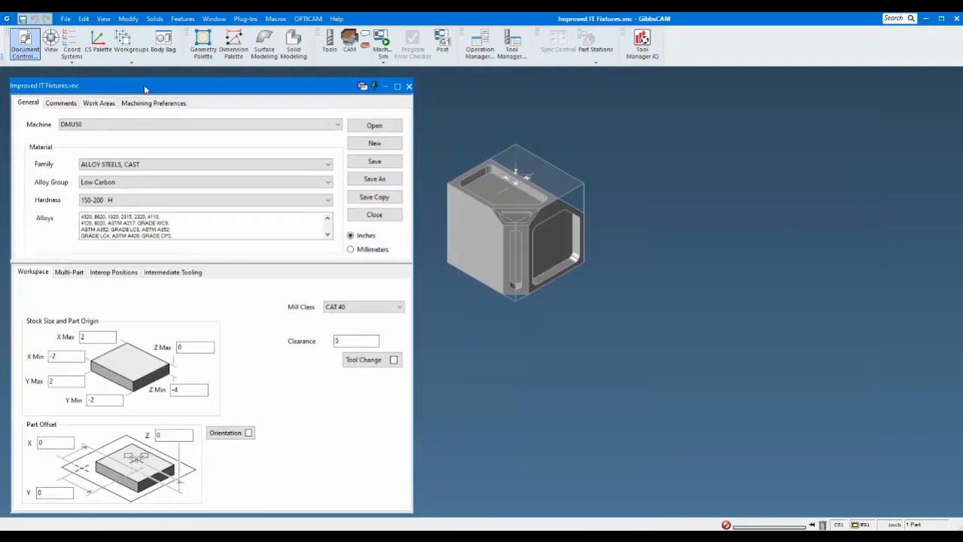
pyautogui.moveTo(554, 325); pyautogui.dragTo(766, 305, button='middle')
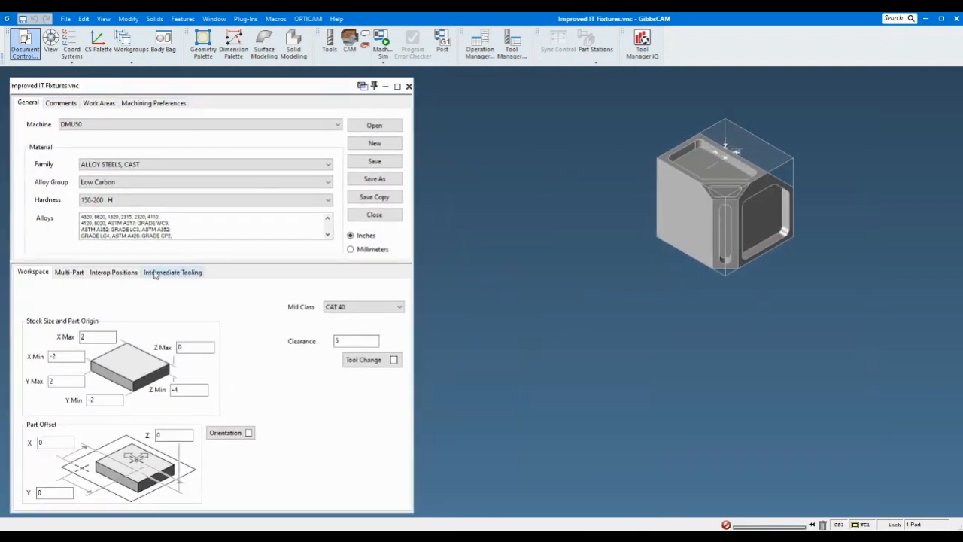
pyautogui.click(183, 273)
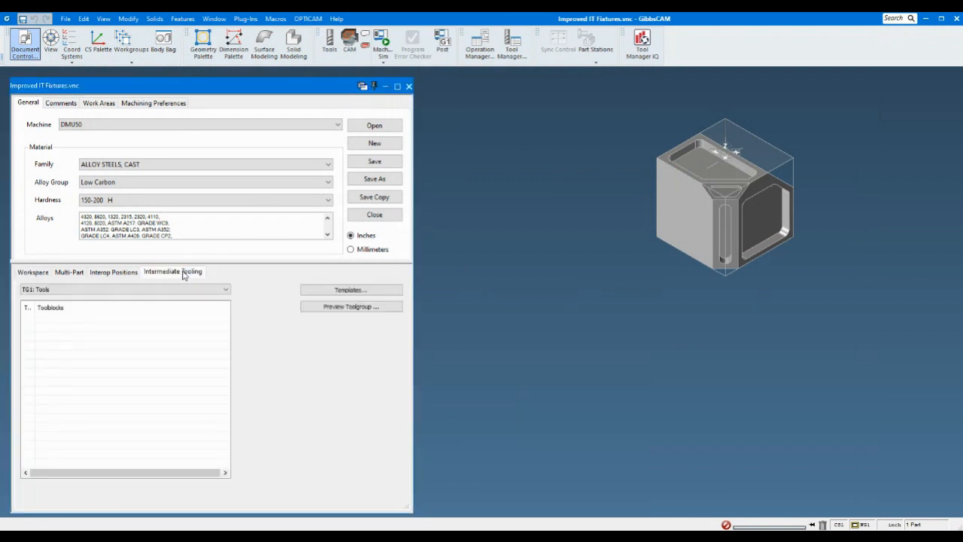
pyautogui.click(78, 293)
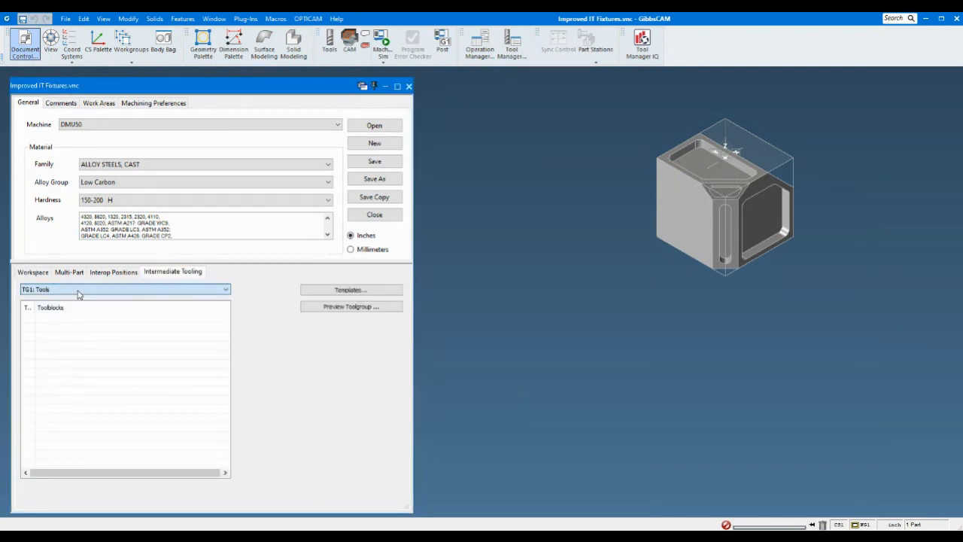
pyautogui.click(35, 309)
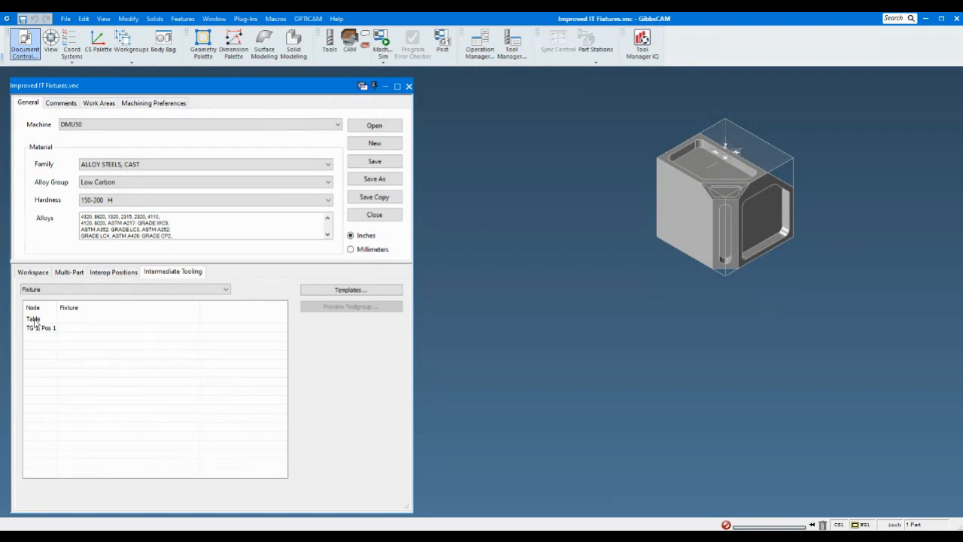
# Assign the Base block from the Modular Fixture library to the Table node.
pyautogui.click(35, 320)
pyautogui.doubleClick(36, 320)
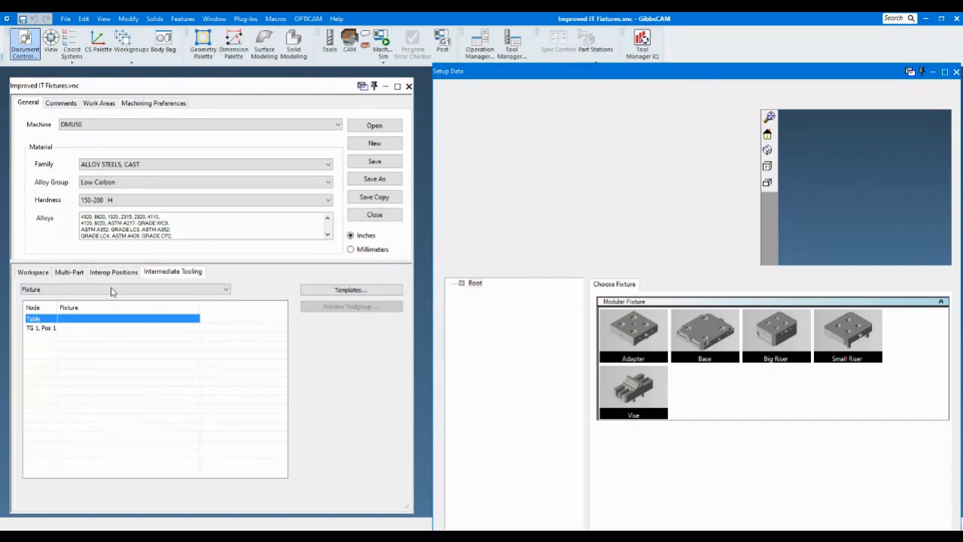
pyautogui.click(706, 332)
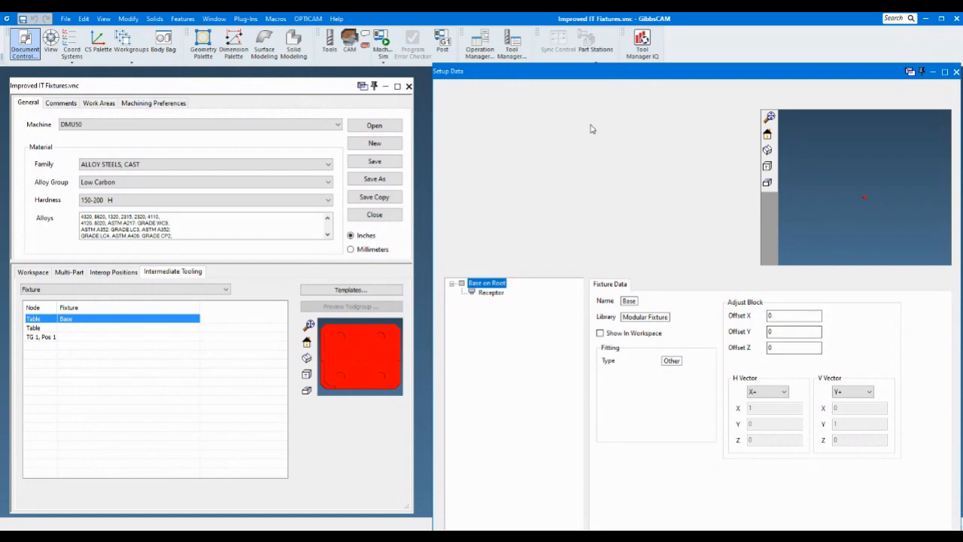
# Show the Base fixture in the workspace and move its setup data window clear of the model.
pyautogui.moveTo(530, 76); pyautogui.dragTo(825, 72)
pyautogui.click(846, 332)
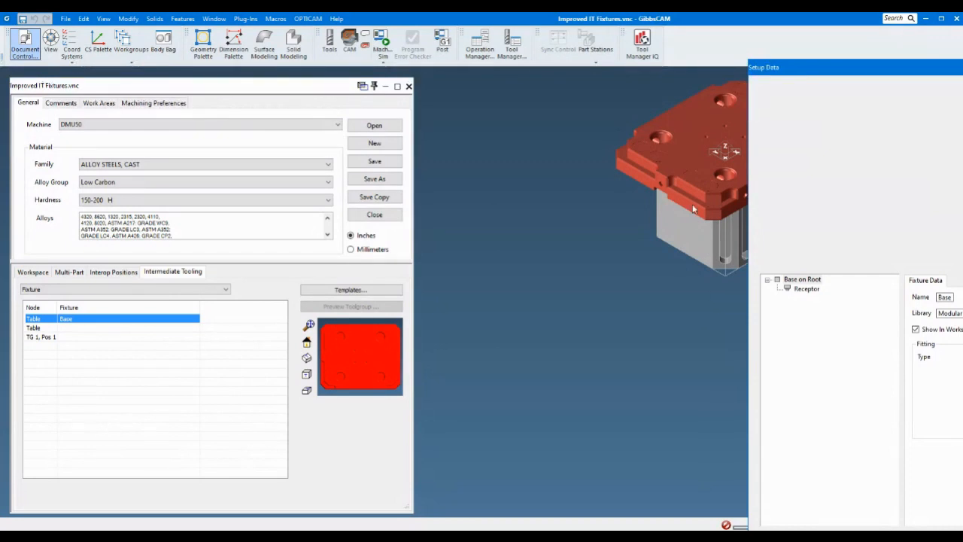
pyautogui.moveTo(795, 72); pyautogui.dragTo(63, 59)
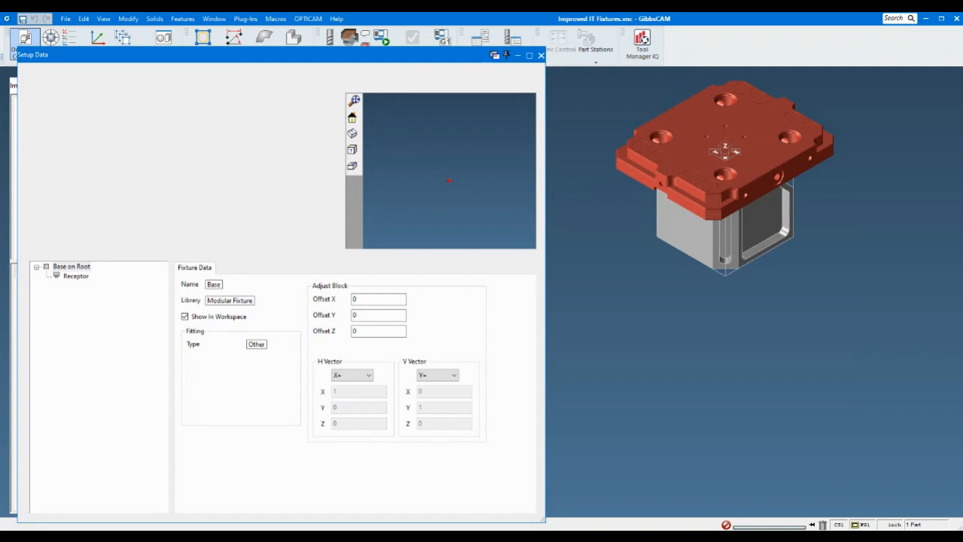
# Stack a Small Riser on the Base receptor and a Big Riser on the Small Riser from the Modular Fixture library.
pyautogui.click(83, 279)
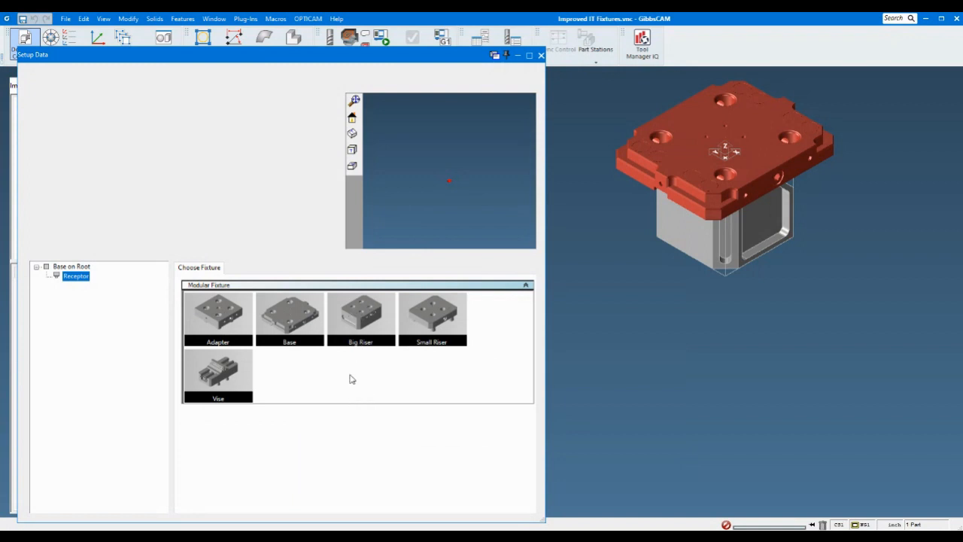
pyautogui.click(434, 312)
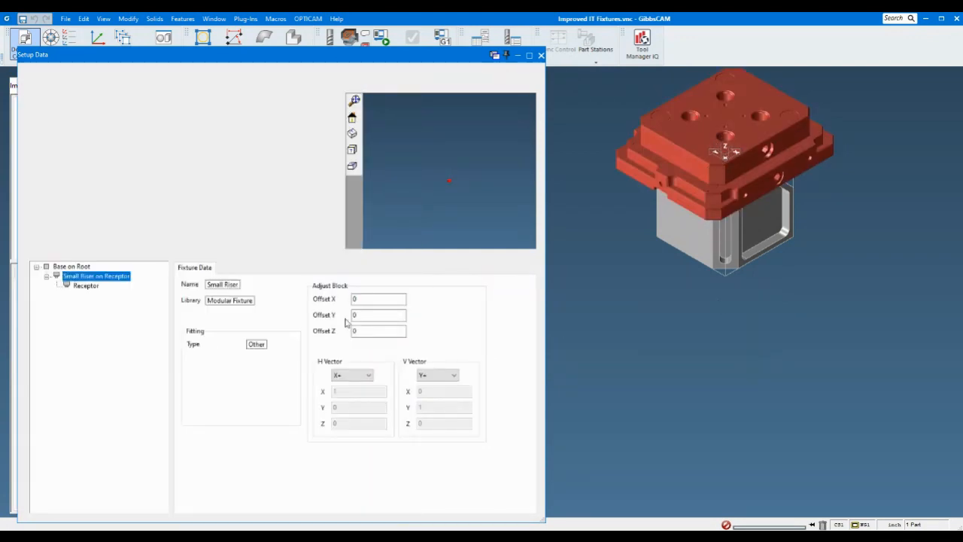
pyautogui.click(86, 286)
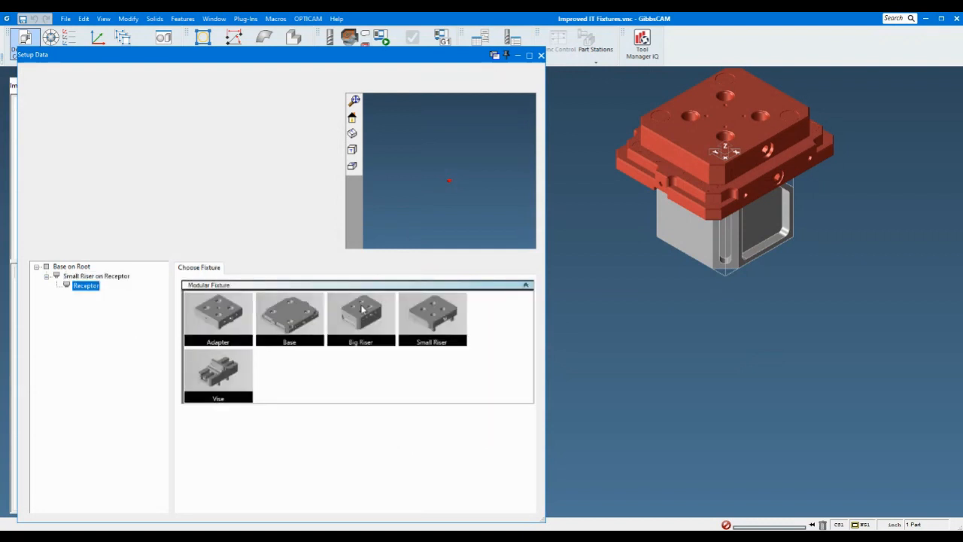
pyautogui.click(362, 310)
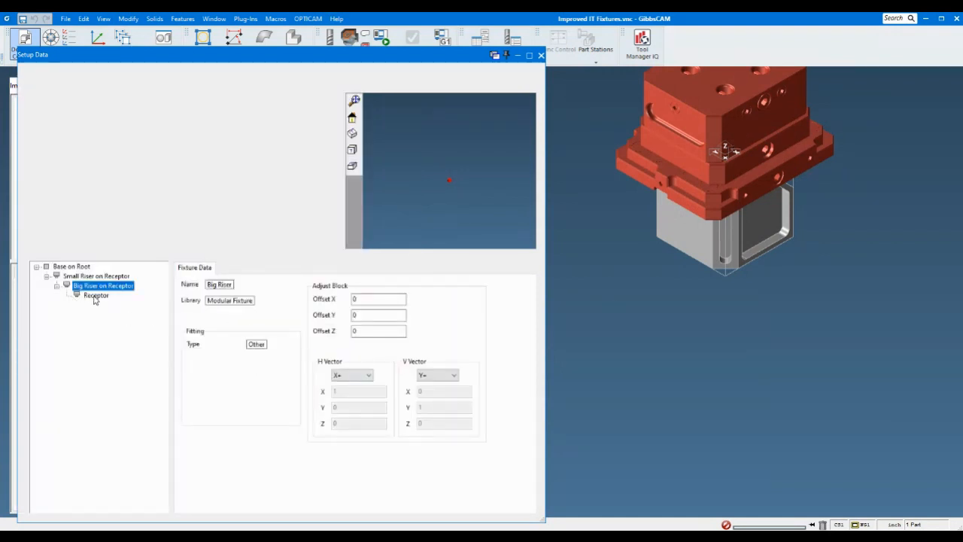
# Add an Adapter on the Big Riser's receptor and mount a Vise on the Adapter's receptor.
pyautogui.click(96, 297)
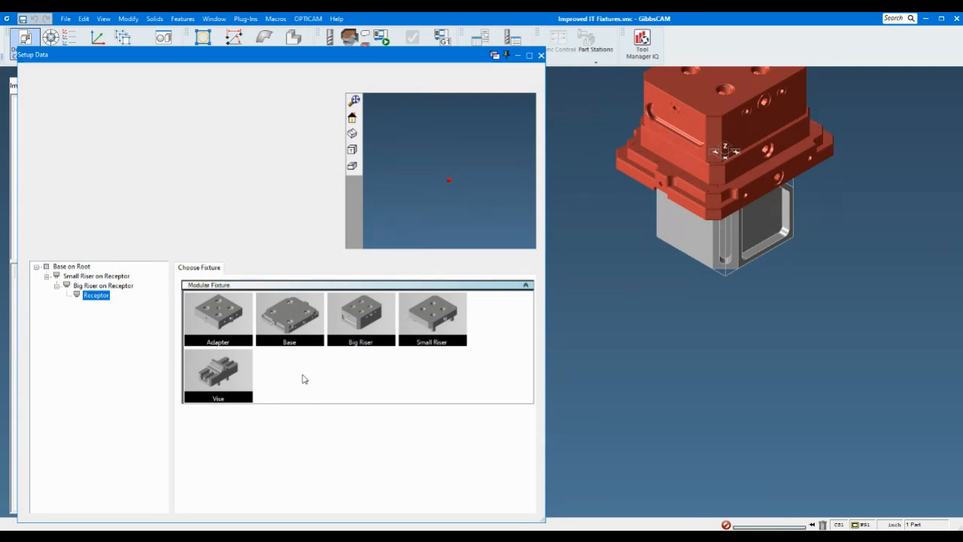
pyautogui.click(217, 313)
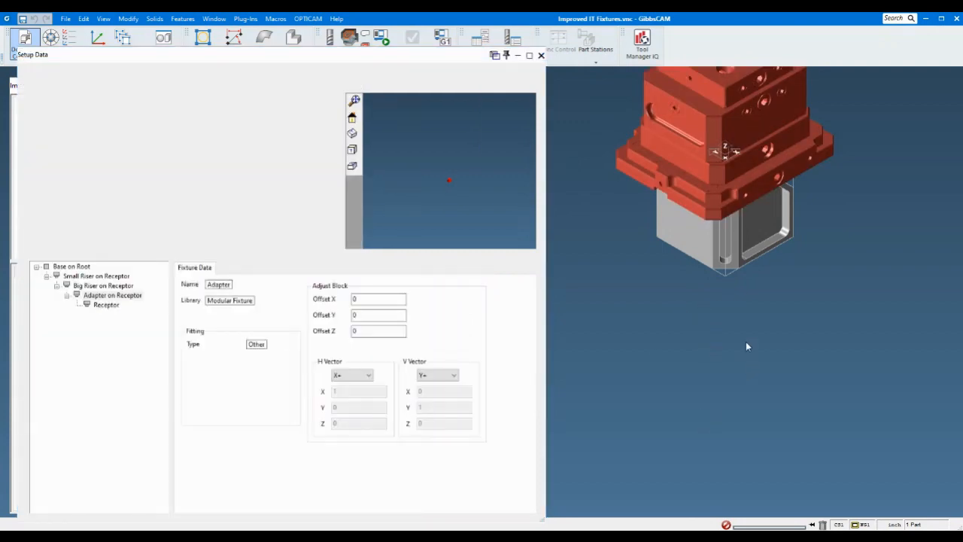
pyautogui.moveTo(740, 332); pyautogui.dragTo(741, 464, button='middle')
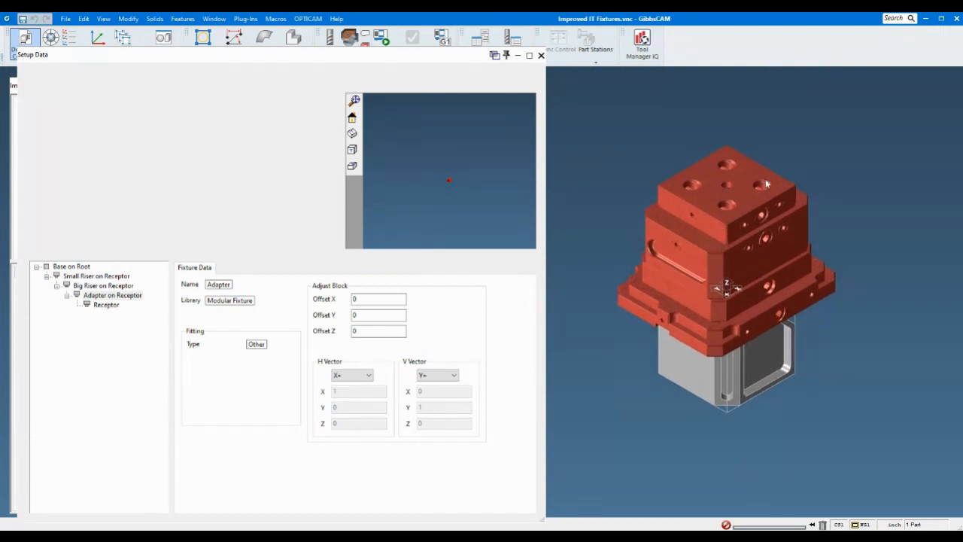
pyautogui.click(107, 308)
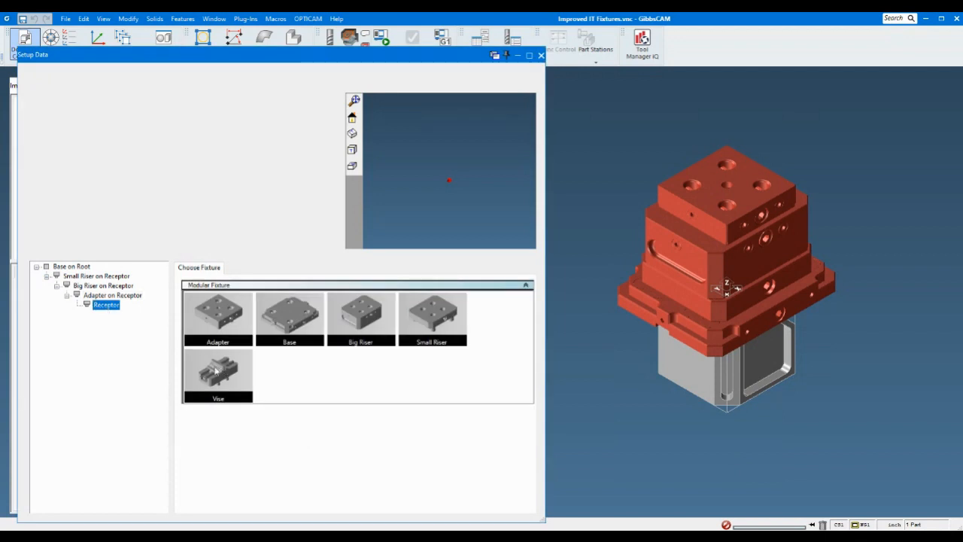
pyautogui.click(219, 370)
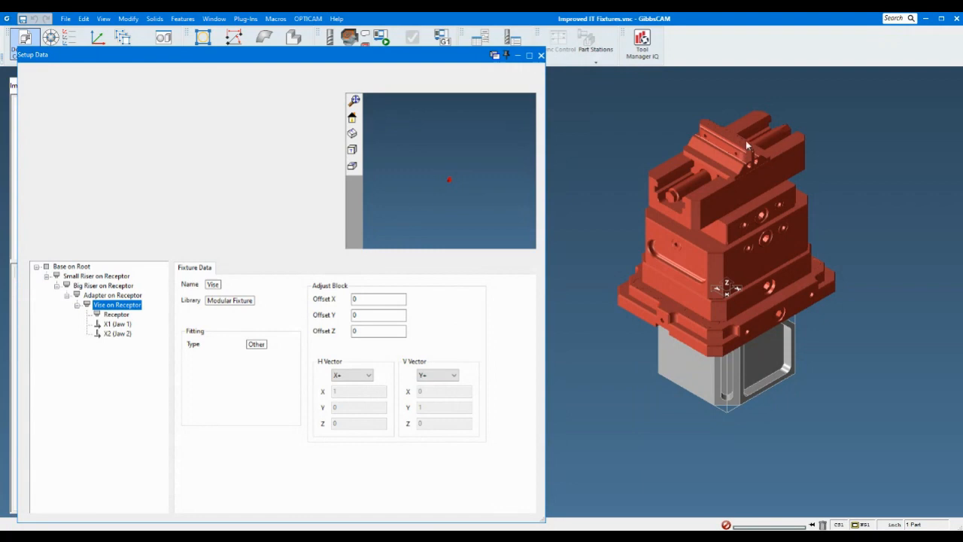
# Set the manual axis value of the vise's X1 (Jaw 1) to 2.
pyautogui.click(113, 324)
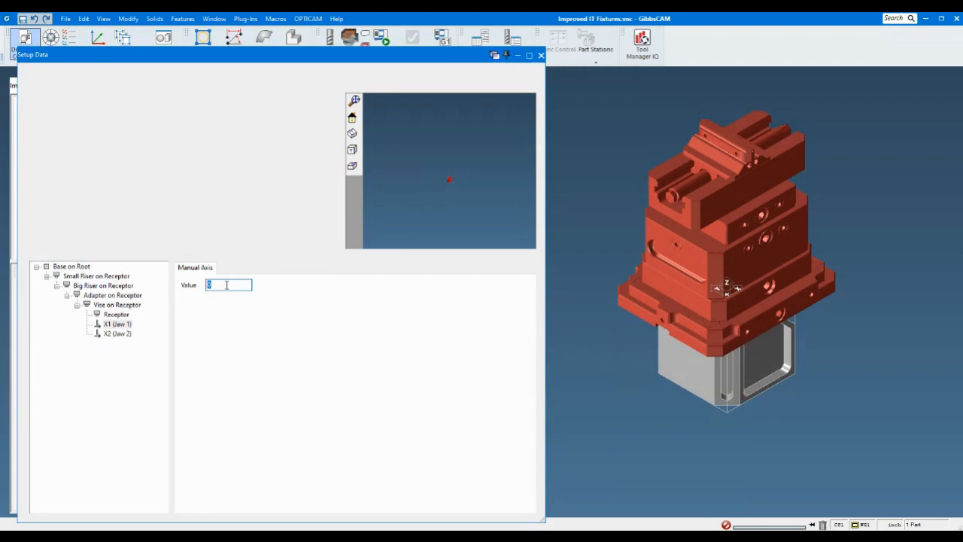
pyautogui.write('2')
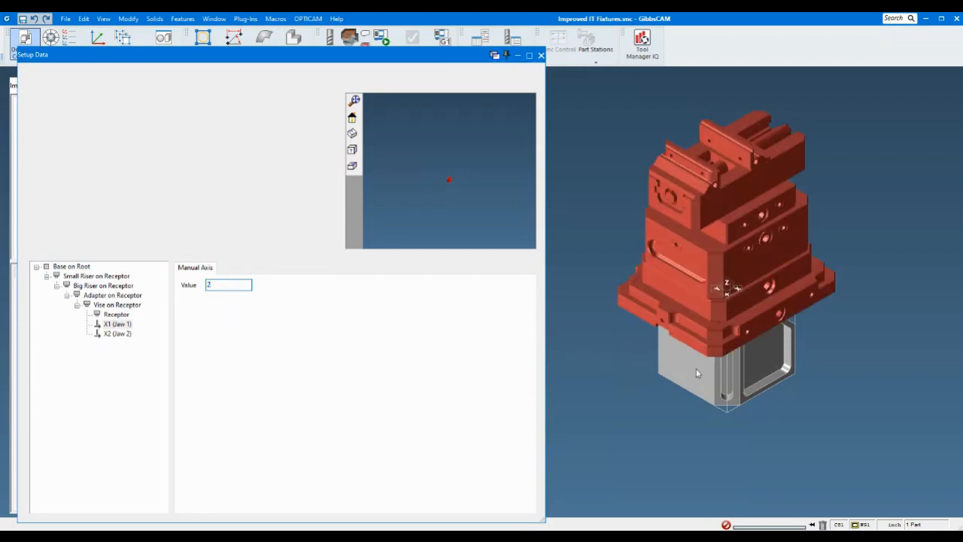
pyautogui.click(628, 453)
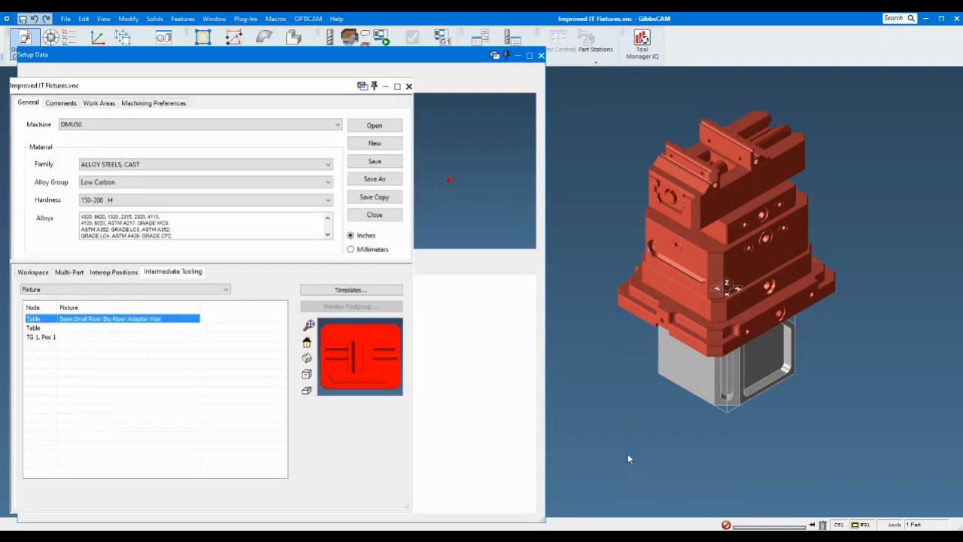
pyautogui.click(457, 373)
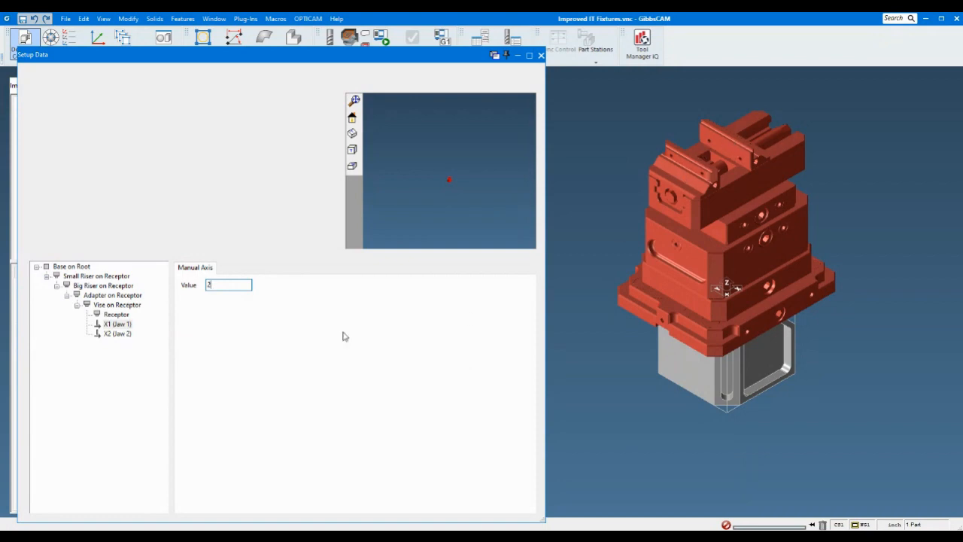
# Set the manual axis value of the vise's X2 (Jaw 2) to 2.
pyautogui.click(122, 335)
pyautogui.click(218, 290)
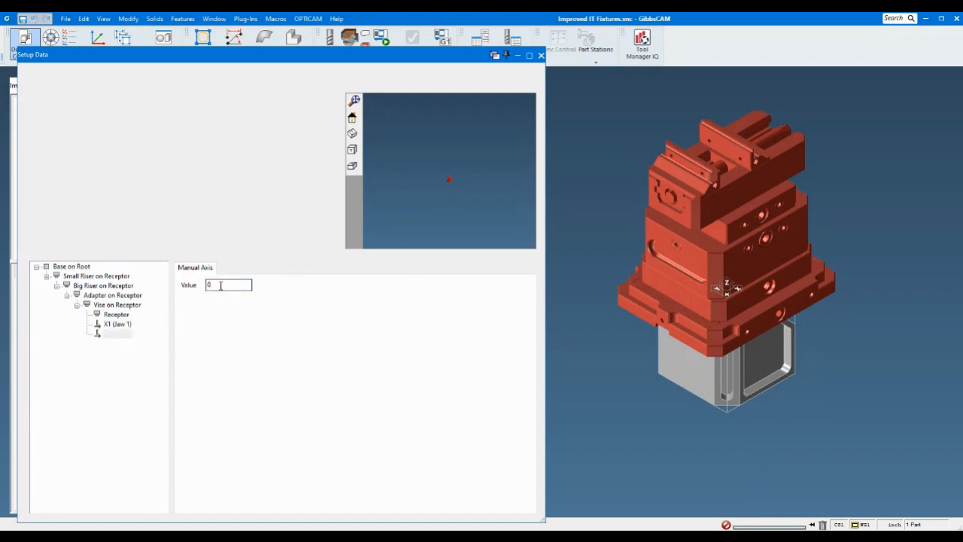
pyautogui.write('2')
pyautogui.press('Return')
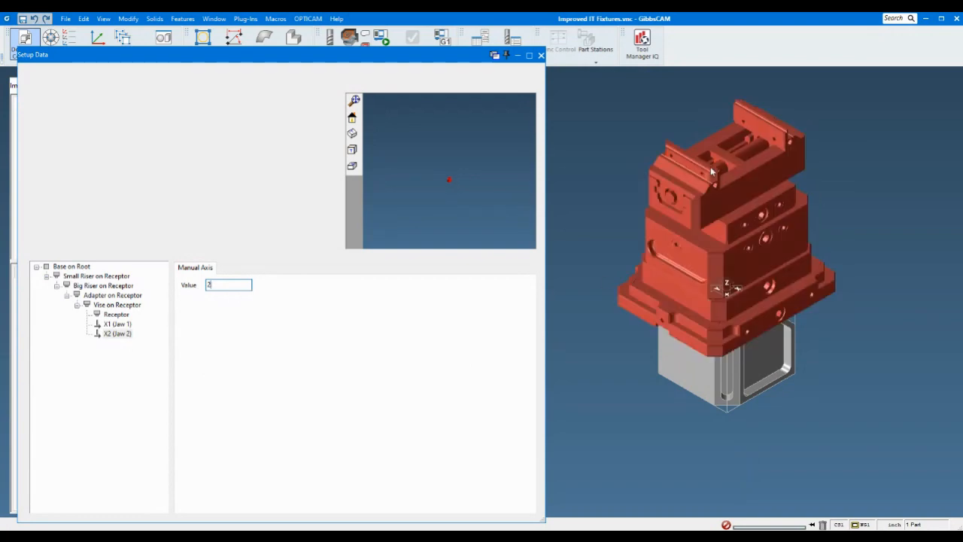
pyautogui.click(698, 168)
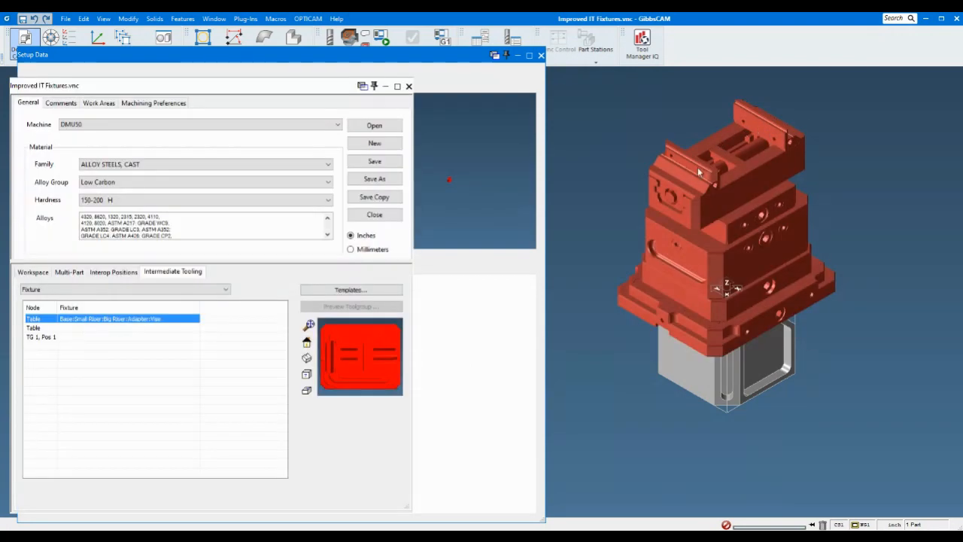
pyautogui.click(706, 170)
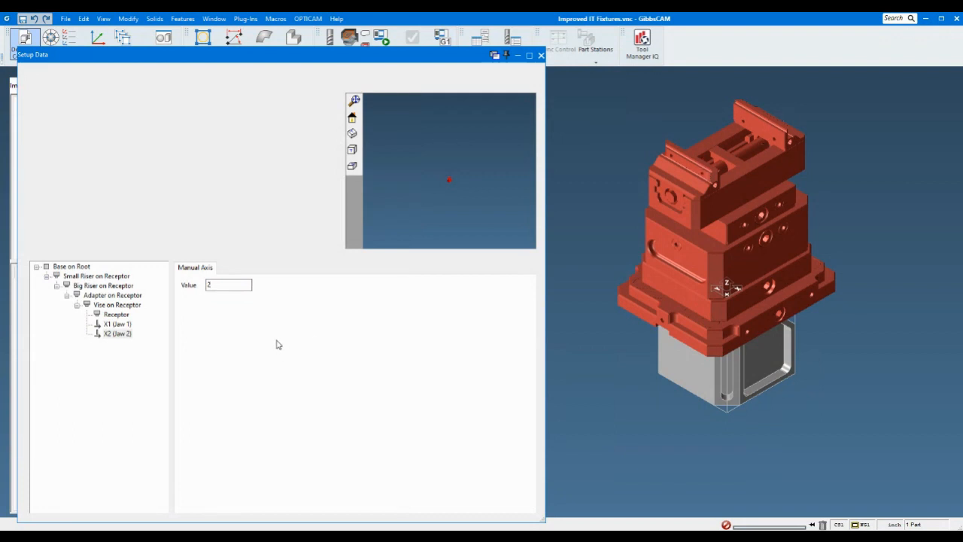
# Close the fixture setup data, assign the part to the fixture's Receptor in the workspace settings and set the part offset Z to 4.
pyautogui.click(541, 57)
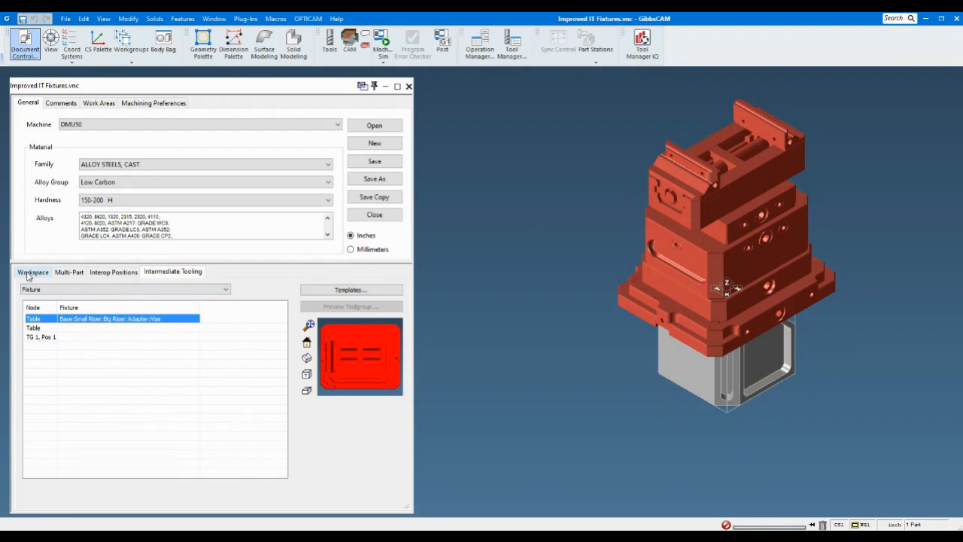
pyautogui.click(28, 274)
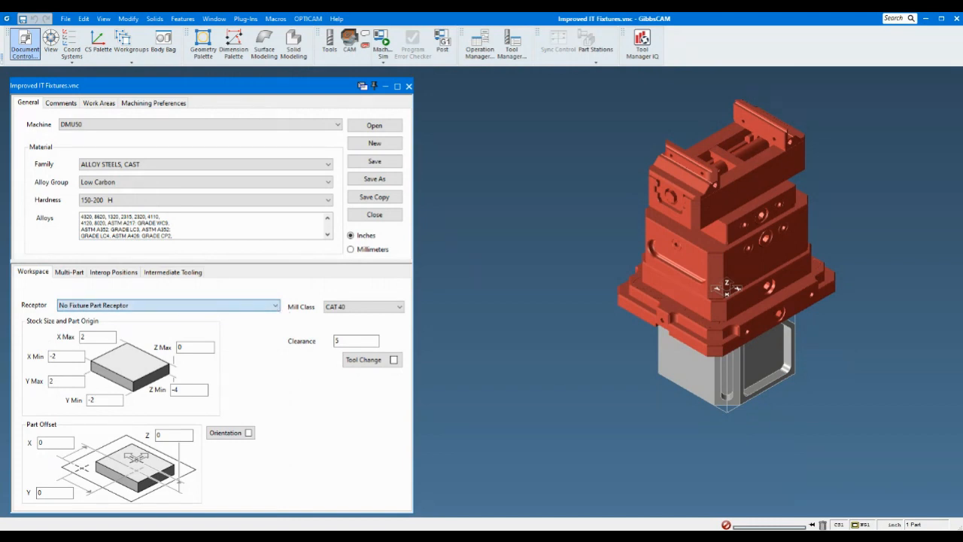
pyautogui.press('Down')
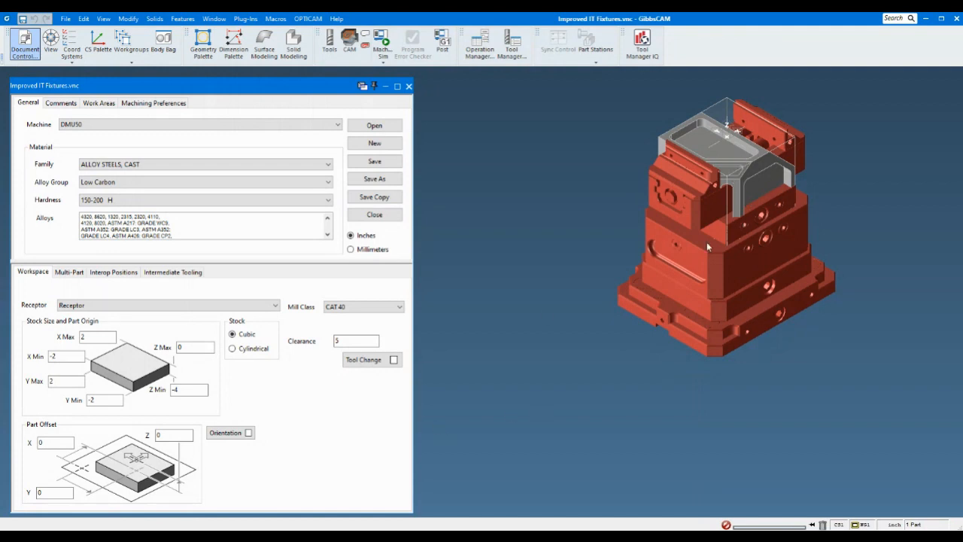
pyautogui.click(156, 435)
pyautogui.write('4')
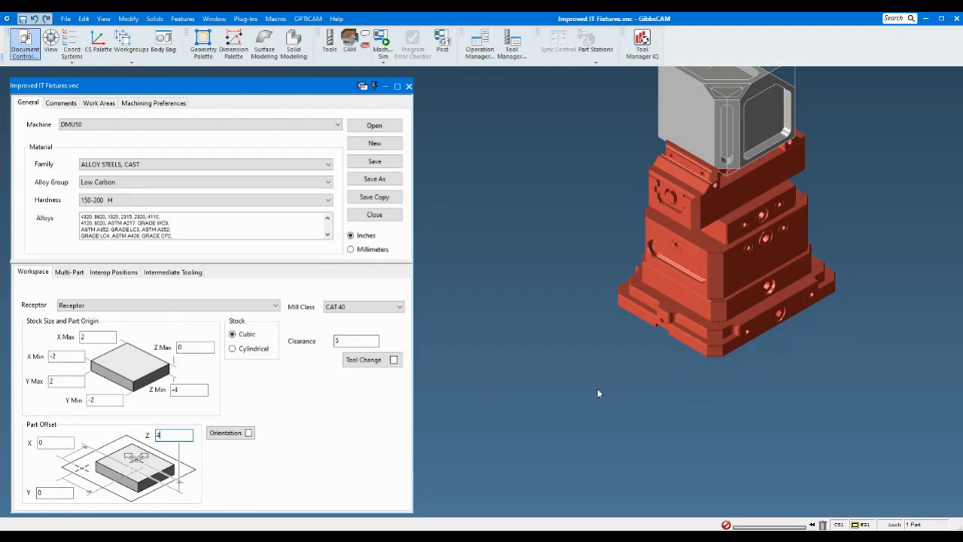
# Preview the part on its stacked fixtures inside the machine with Machine Sim, lowering the simulation speed.
pyautogui.click(383, 42)
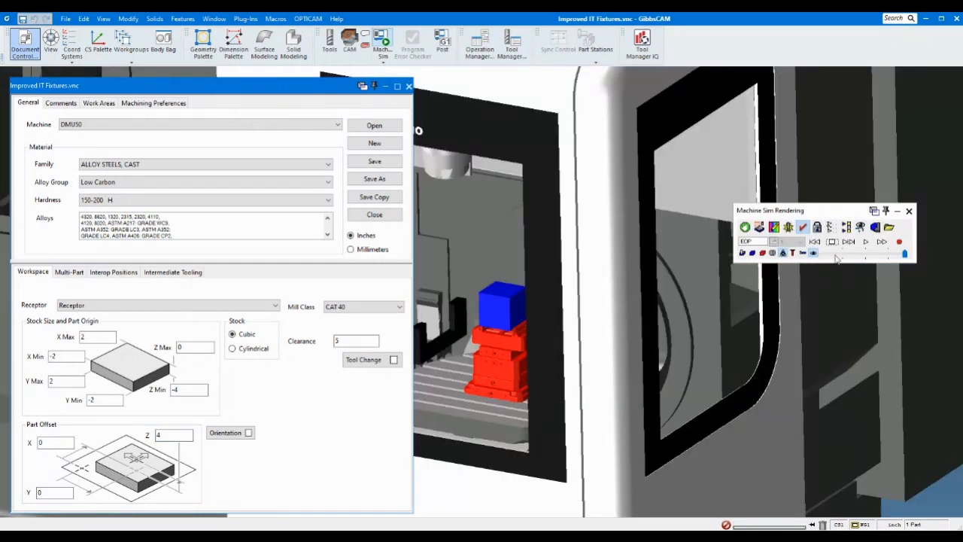
pyautogui.click(836, 255)
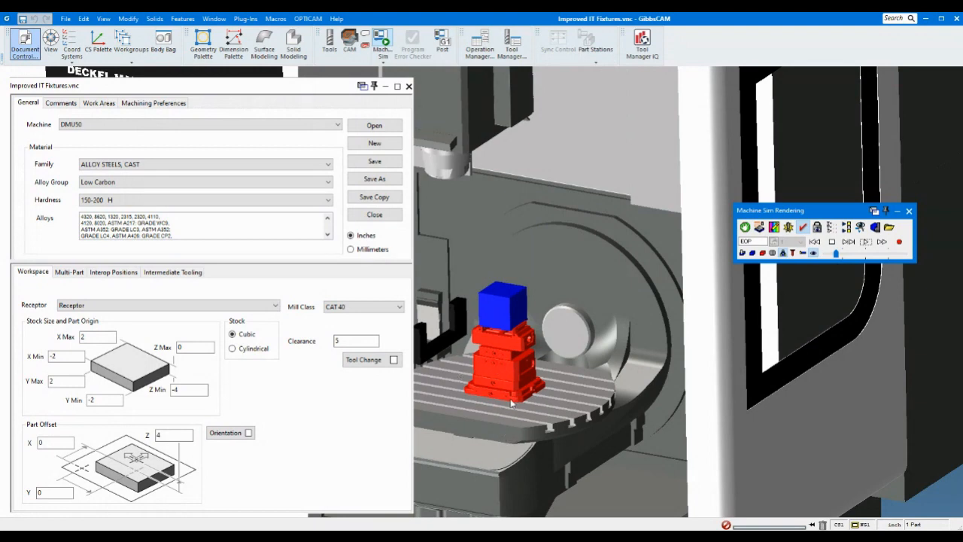
pyautogui.click(329, 438)
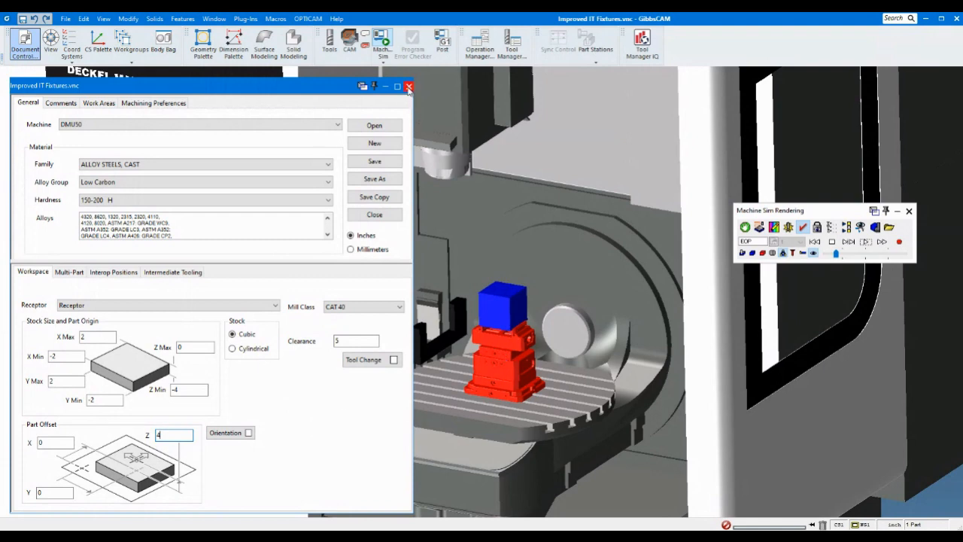
# Close the document settings, the machine simulation and Improved IT Fixtures.vnc, and open Singularities.vnc.
pyautogui.click(409, 86)
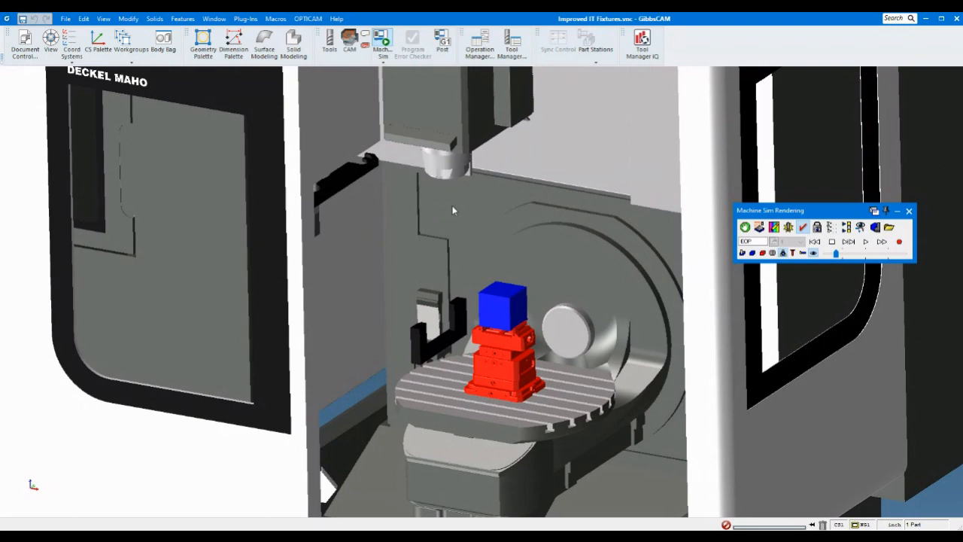
pyautogui.click(910, 212)
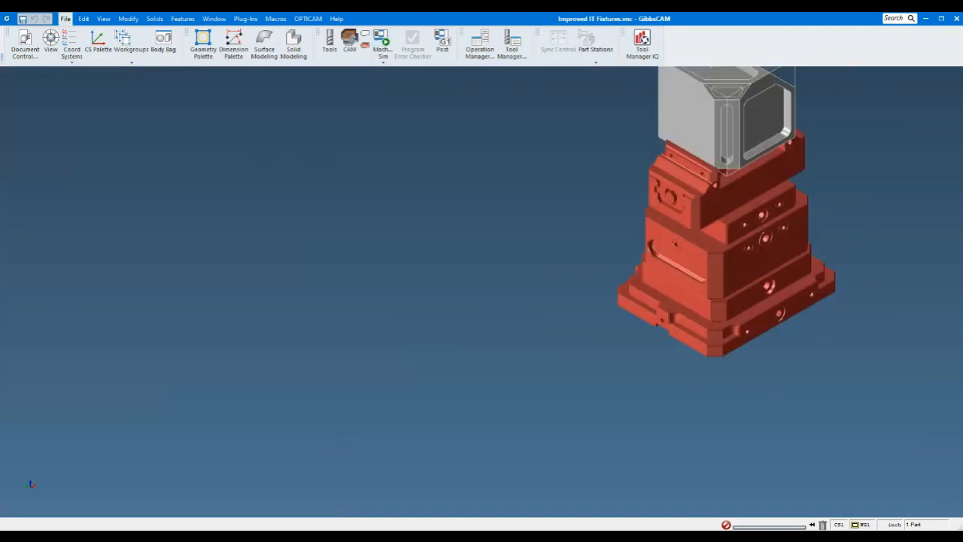
pyautogui.click(478, 291)
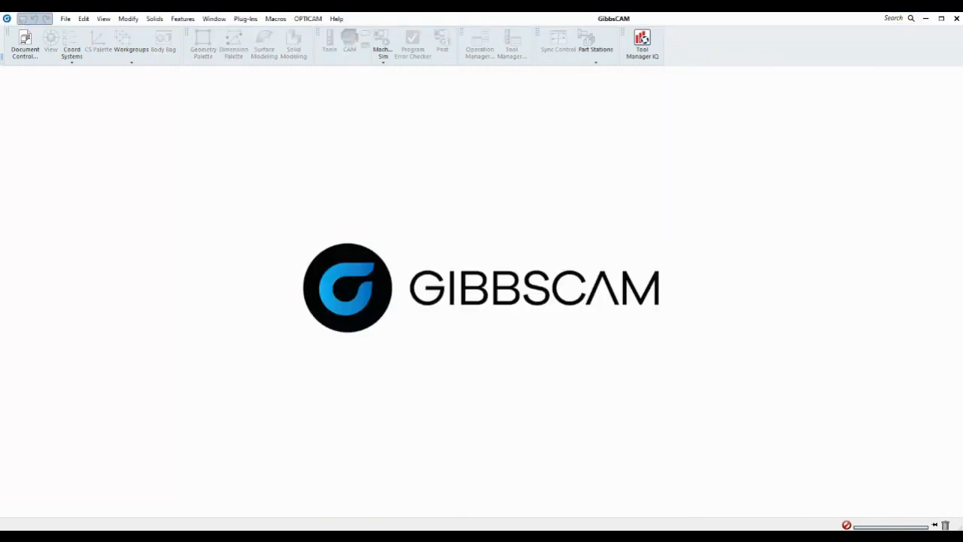
pyautogui.moveTo(113, 334); pyautogui.dragTo(76, 323)
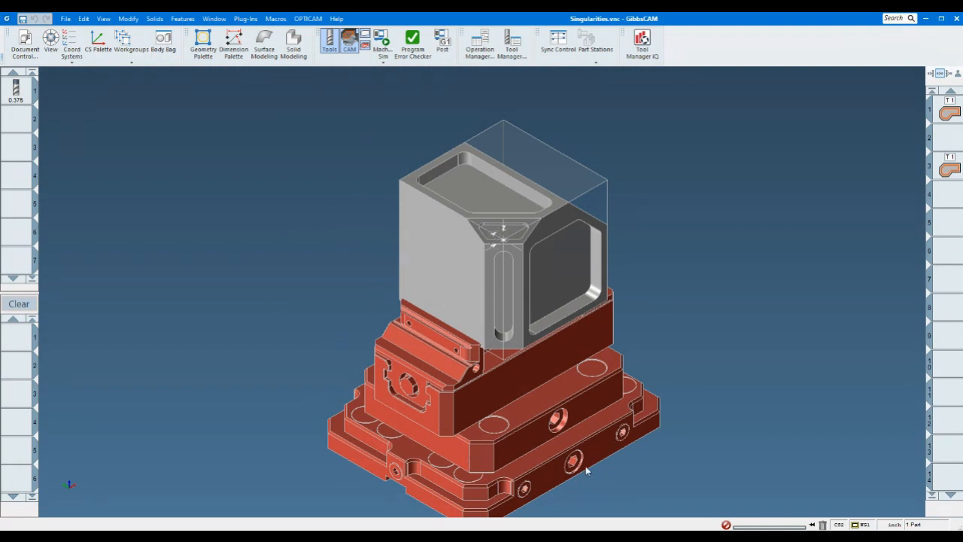
# Play the machine simulation of the Singularities part to examine its rotary moves, and close it.
pyautogui.click(381, 40)
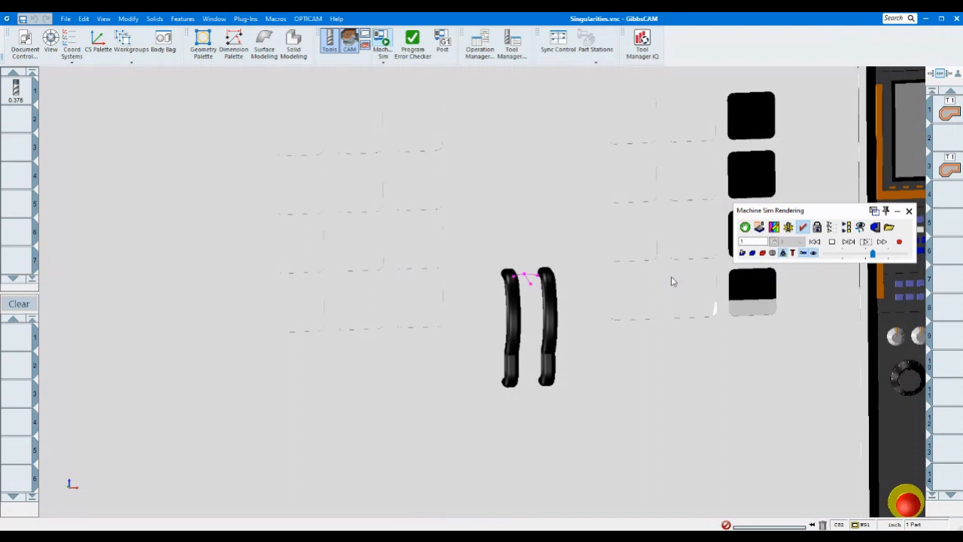
pyautogui.click(865, 242)
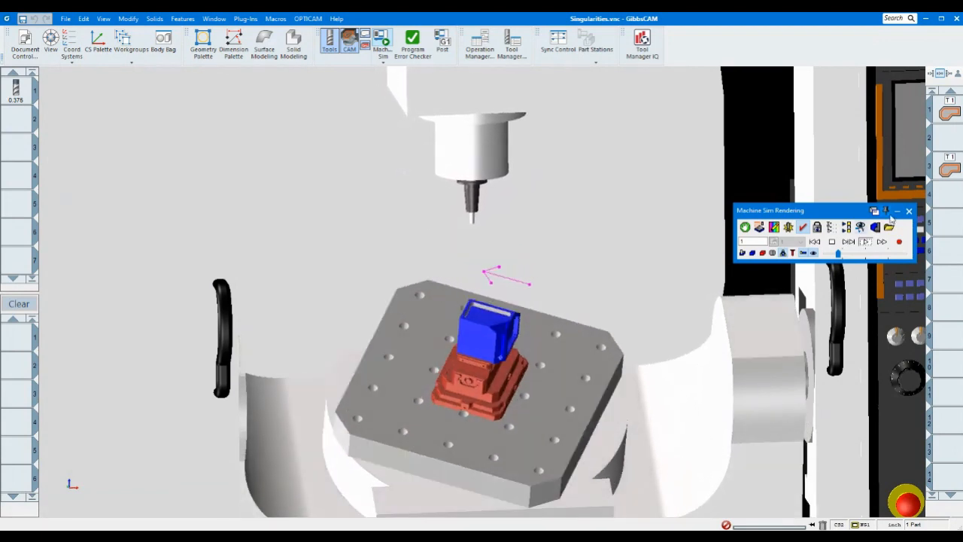
pyautogui.click(910, 212)
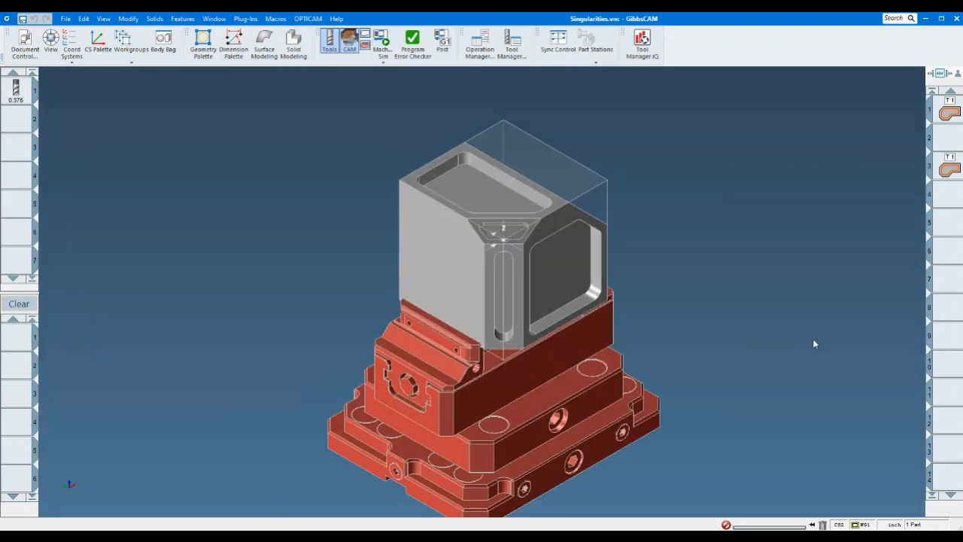
# Open the first contour operation's rotation settings and check the machine and part offsets in the document settings.
pyautogui.doubleClick(950, 113)
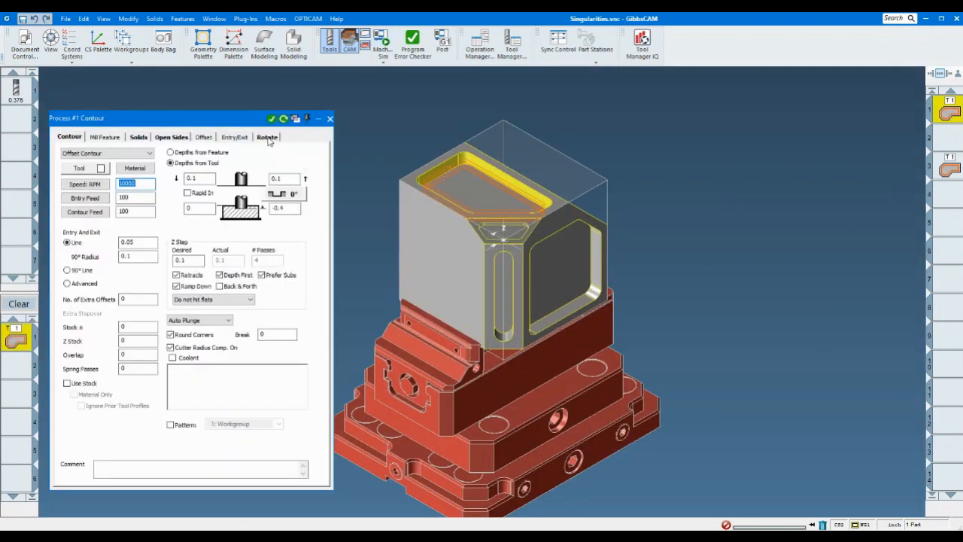
pyautogui.click(269, 139)
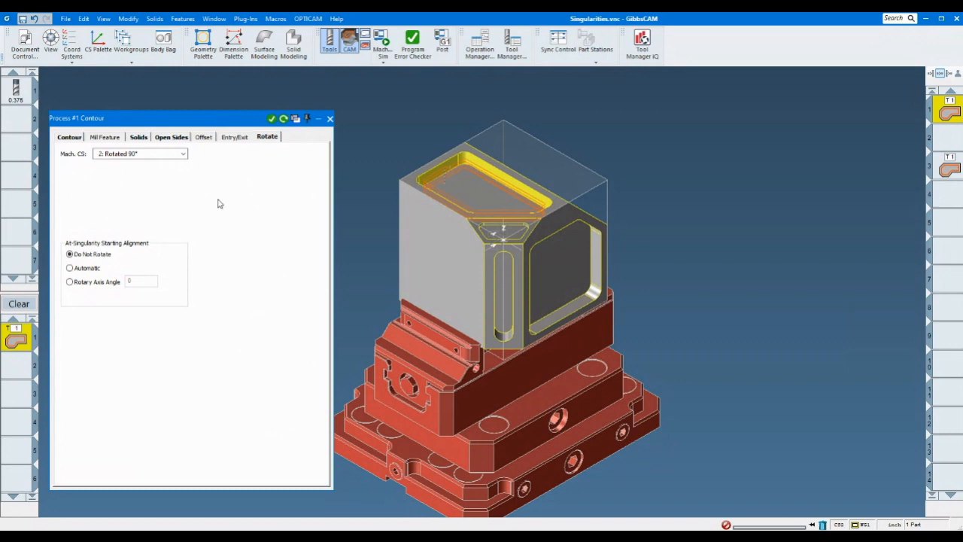
pyautogui.click(24, 42)
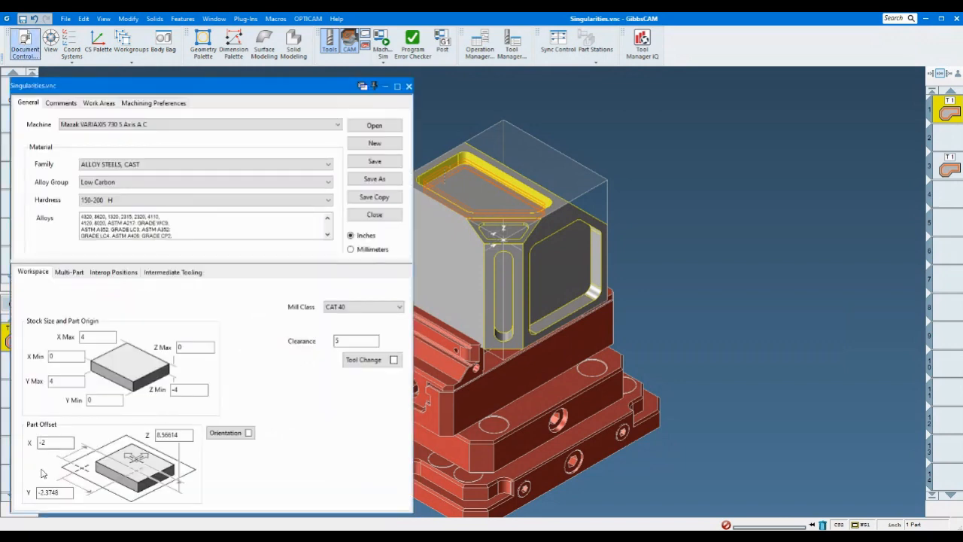
pyautogui.click(409, 87)
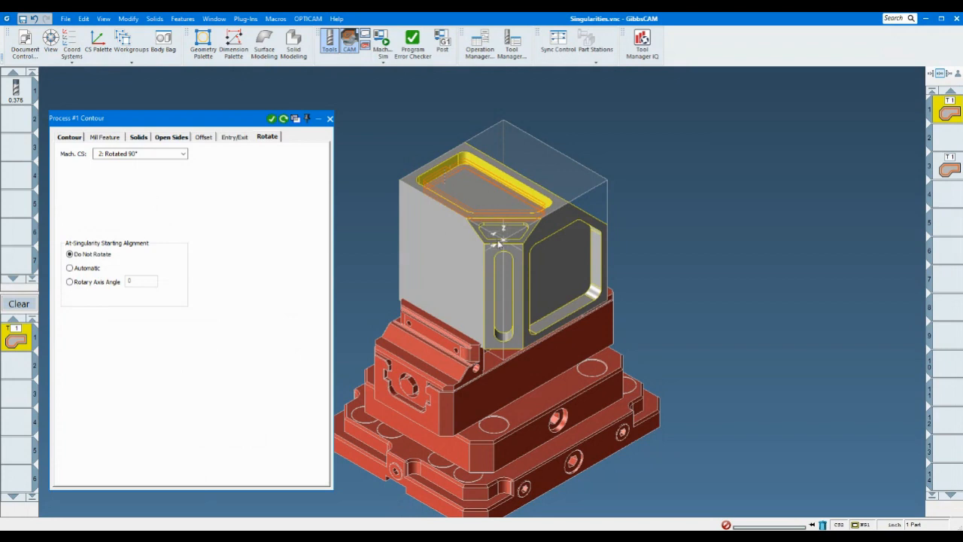
# View the part from above and compare the XY plane and Rotated 90° coordinate systems against it.
pyautogui.hotkey('ctrl', 'h')
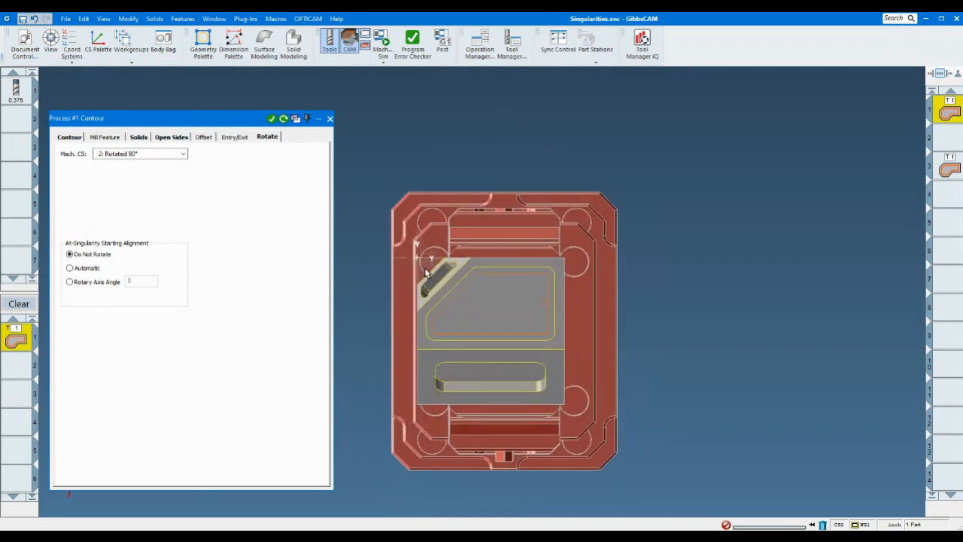
pyautogui.click(75, 53)
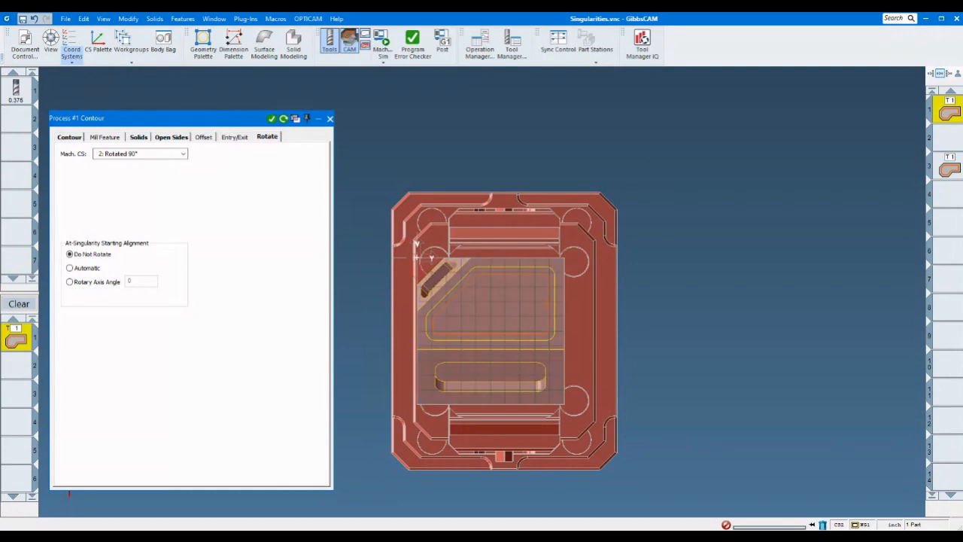
pyautogui.click(75, 54)
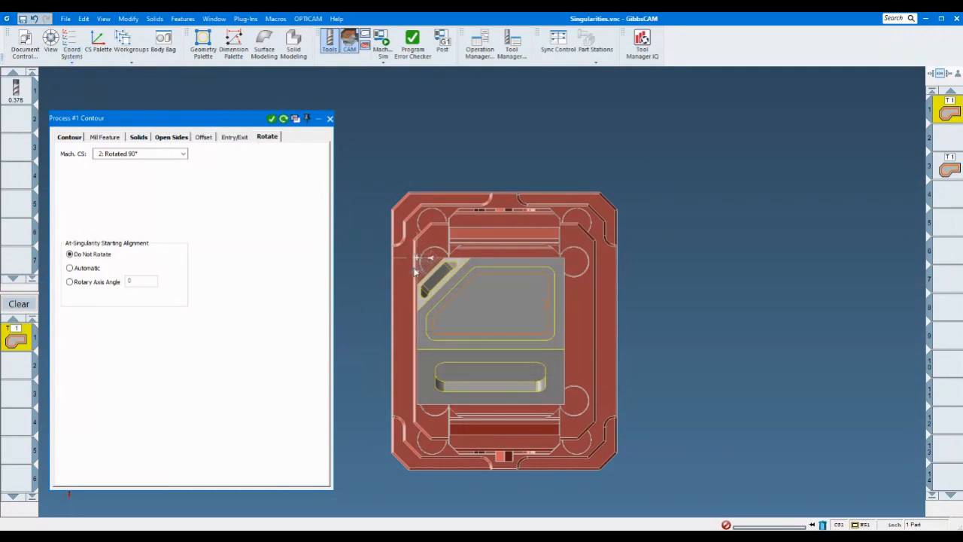
pyautogui.click(69, 57)
pyautogui.click(70, 57)
# Set the first contour operation's at-singularity starting alignment to Automatic and regenerate the operation.
pyautogui.click(70, 268)
pyautogui.hotkey('ctrl', 'i')
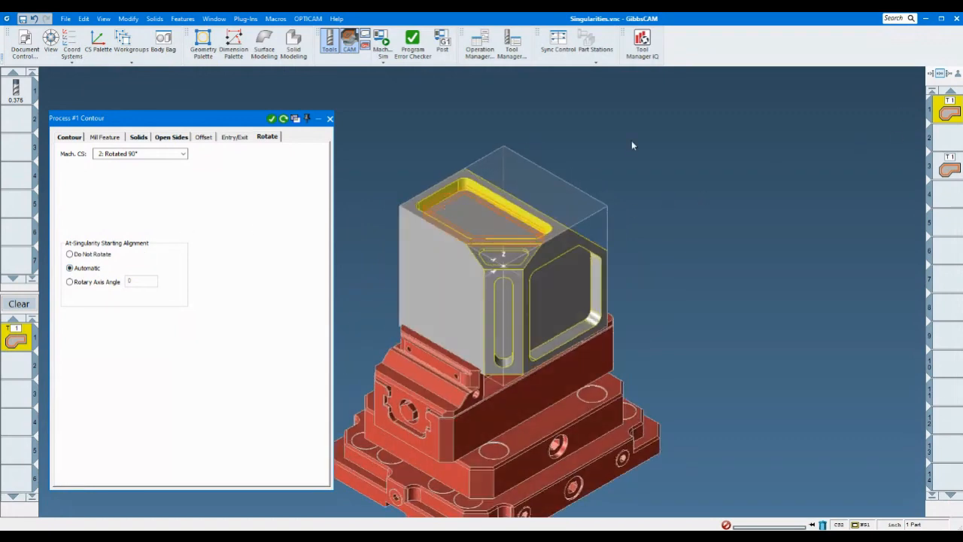
pyautogui.click(283, 119)
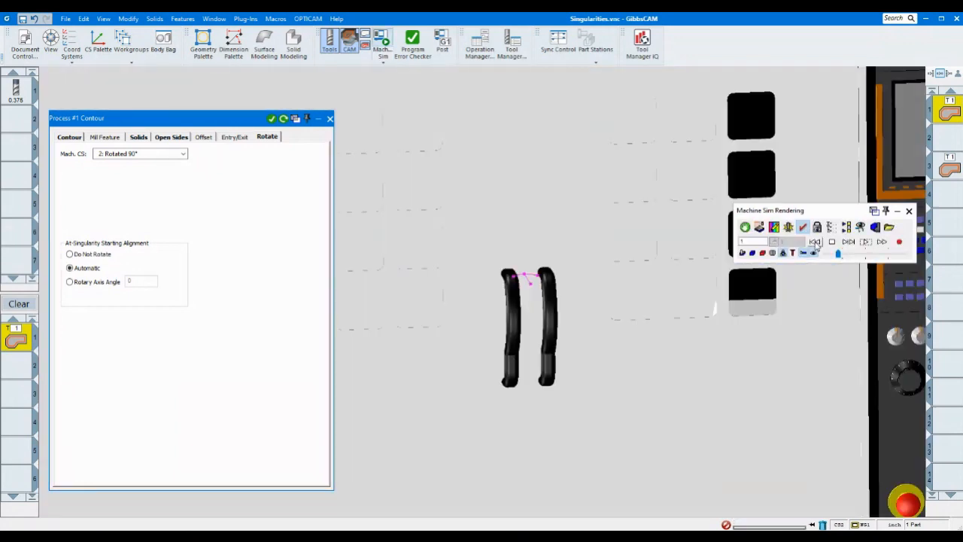
# Play the machine simulation with the Automatic alignment at a raised simulation speed to examine the rotary moves, and close it.
pyautogui.click(816, 242)
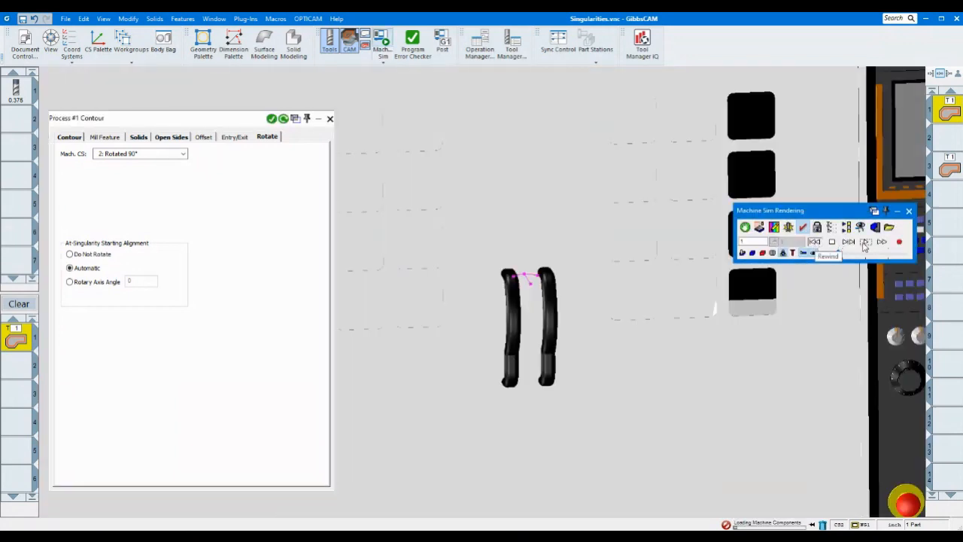
pyautogui.click(866, 242)
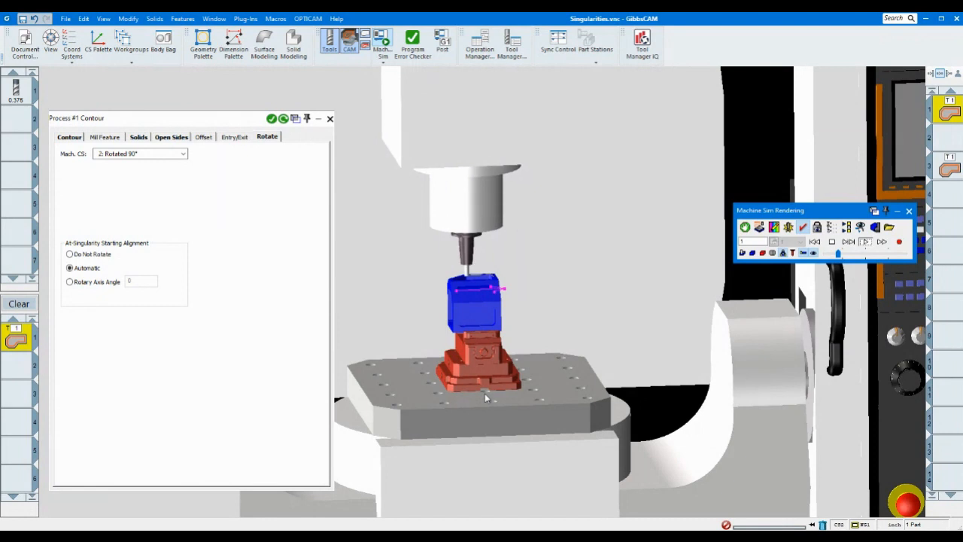
pyautogui.click(854, 254)
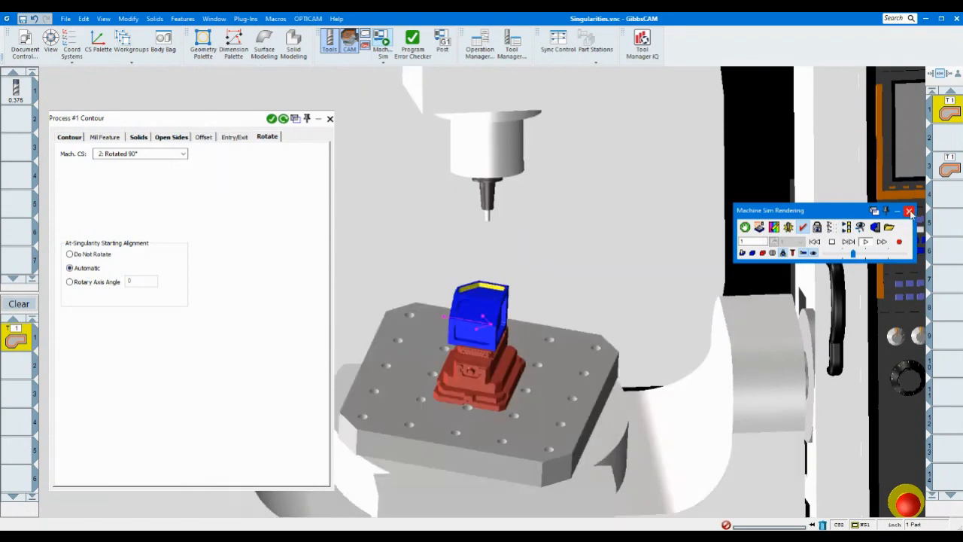
# Set the first contour operation's at-singularity starting alignment to a rotary axis angle of -45 and regenerate it.
pyautogui.doubleClick(948, 123)
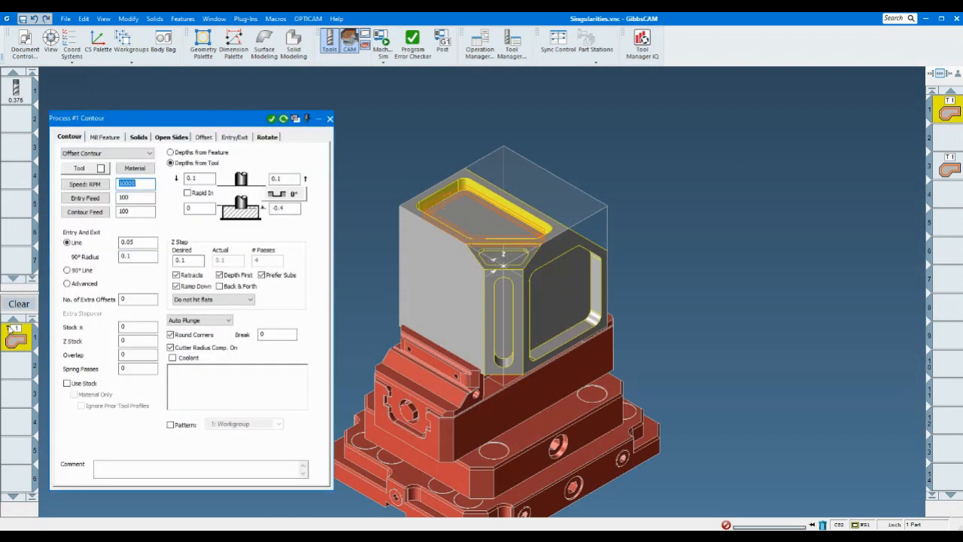
pyautogui.click(266, 137)
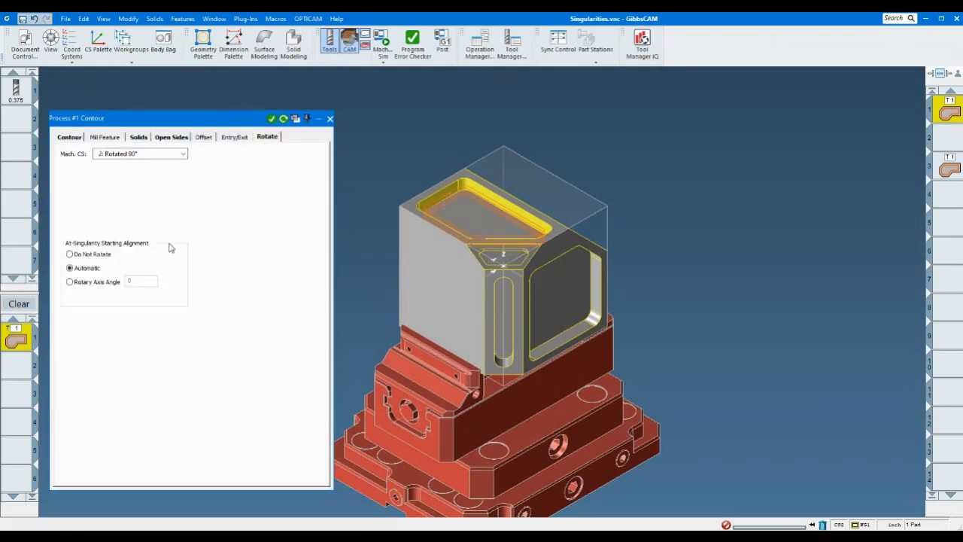
pyautogui.click(70, 282)
pyautogui.write('-45')
pyautogui.click(283, 119)
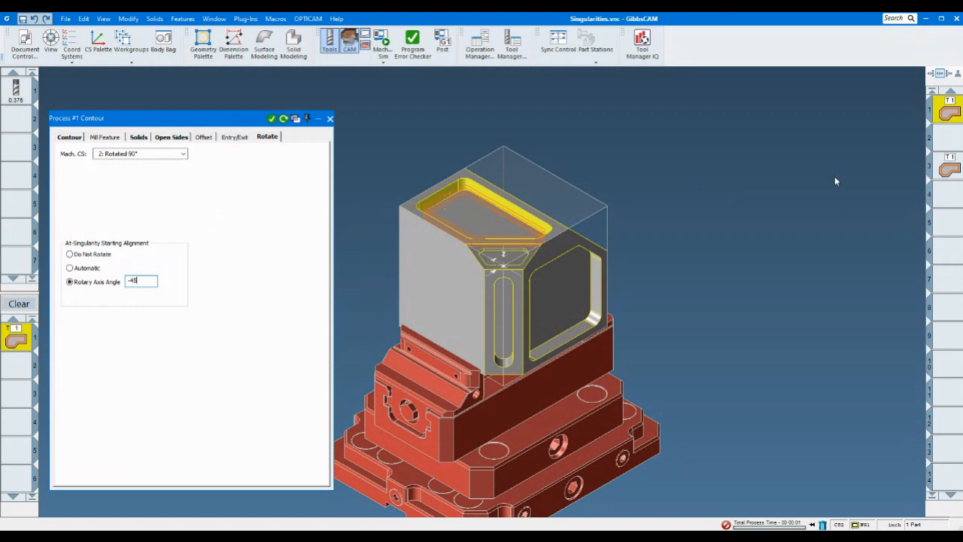
# Play the machine simulation with the -45 rotary axis angle to examine the table rotation, and close the simulation and process settings.
pyautogui.click(946, 138)
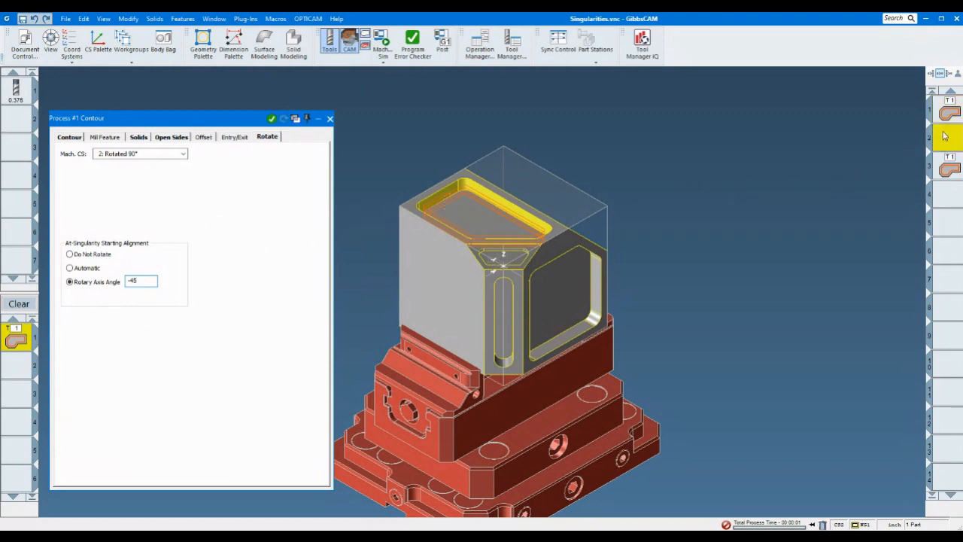
pyautogui.click(382, 39)
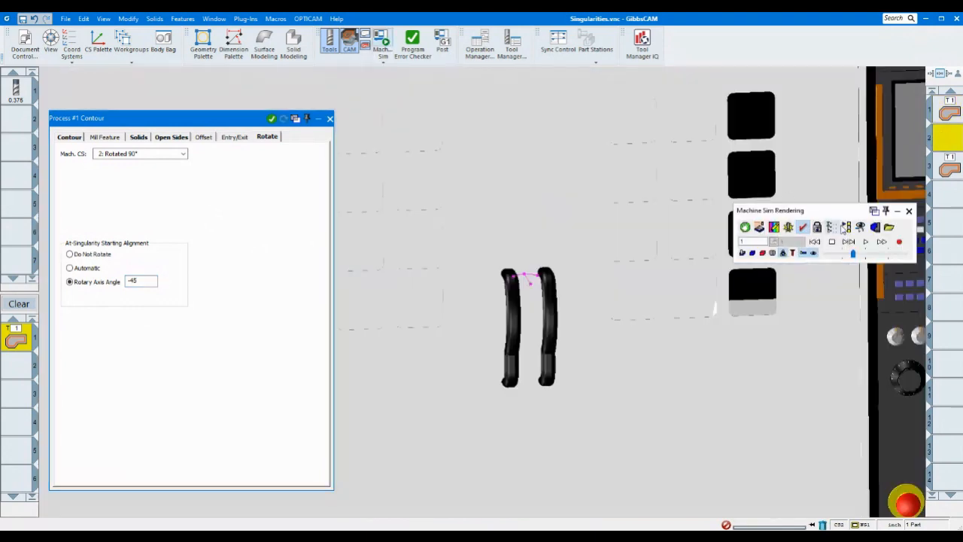
pyautogui.click(866, 241)
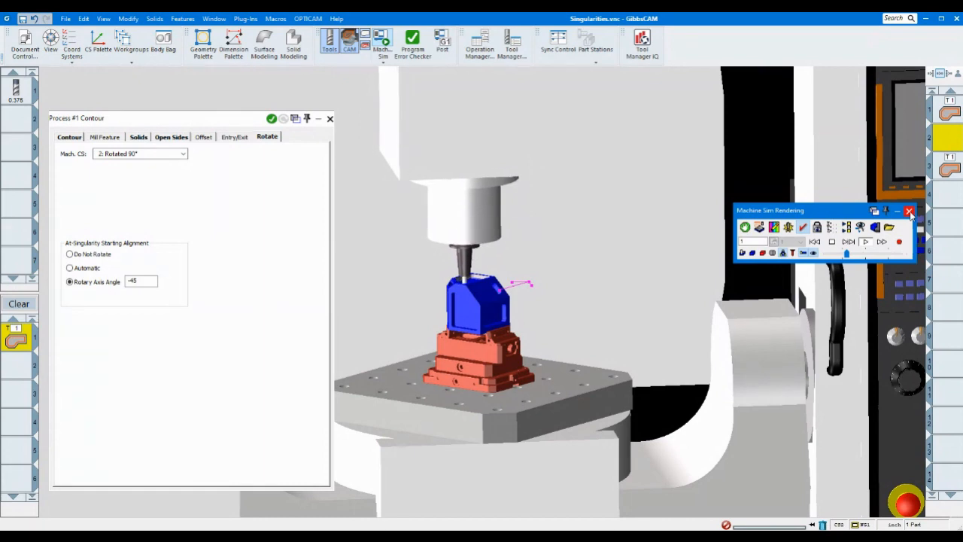
pyautogui.click(909, 211)
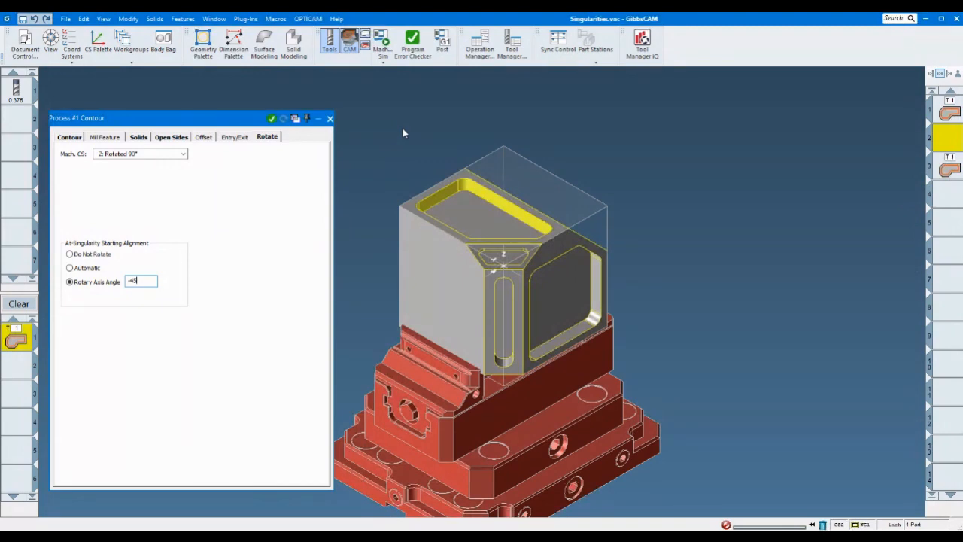
pyautogui.click(329, 118)
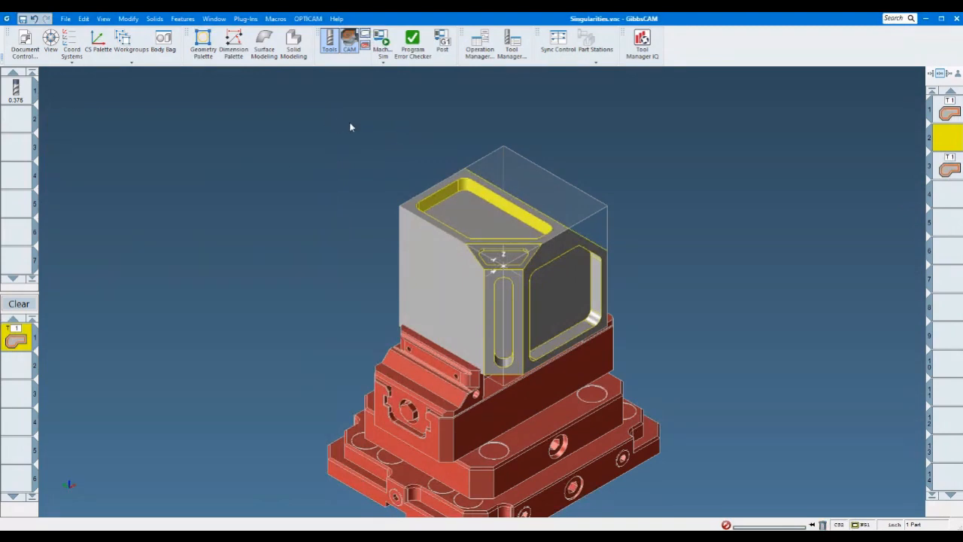
# Clear the process list and load the saved process file Saved with Front CS.prc2.
pyautogui.click(12, 374)
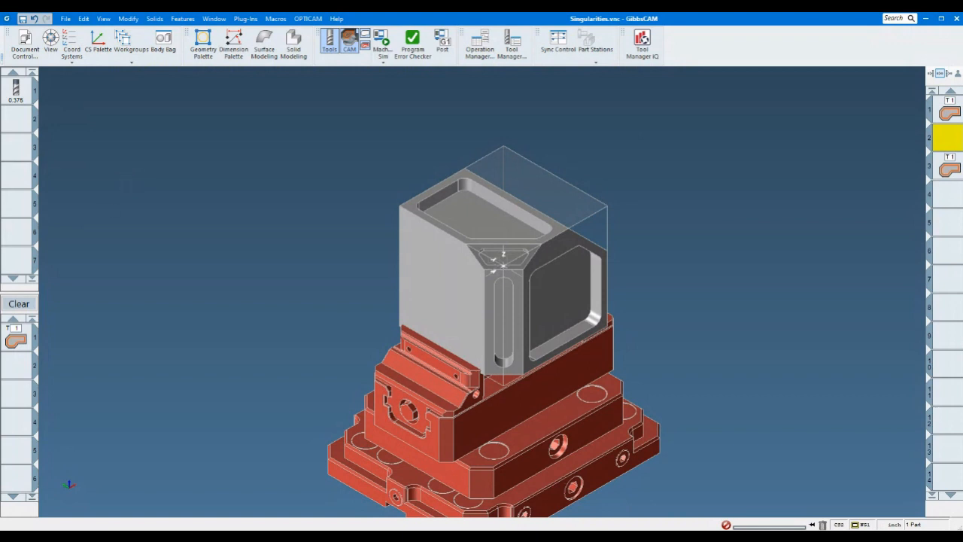
pyautogui.click(19, 307)
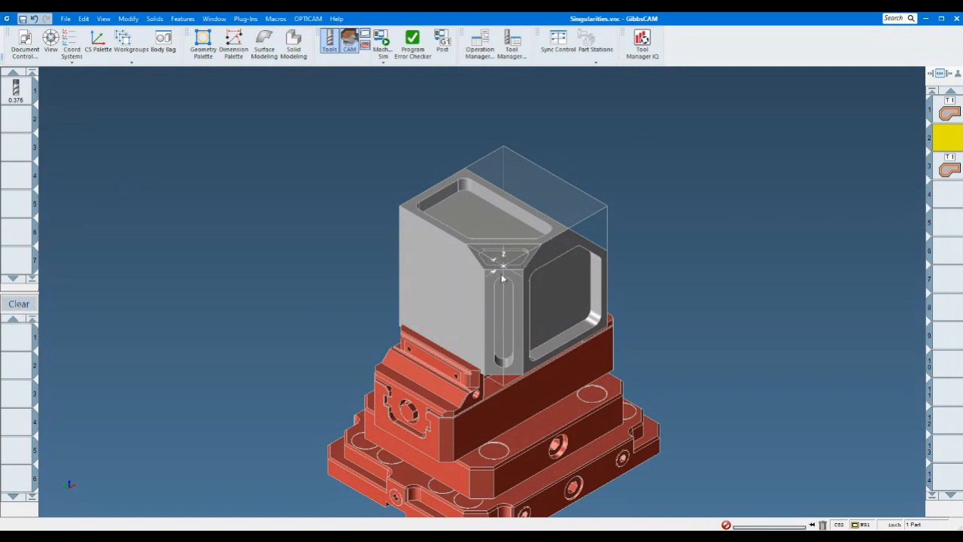
pyautogui.rightClick(17, 338)
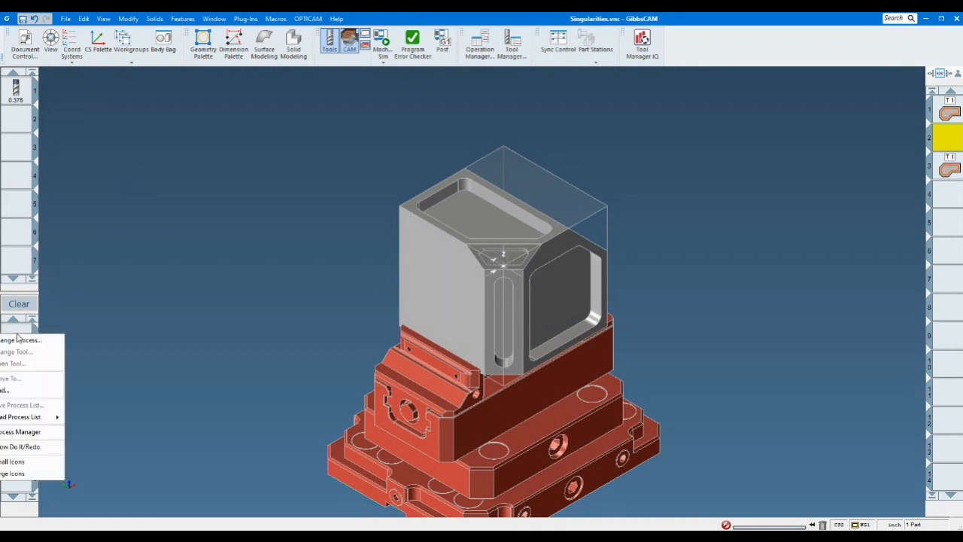
pyautogui.moveTo(34, 417)
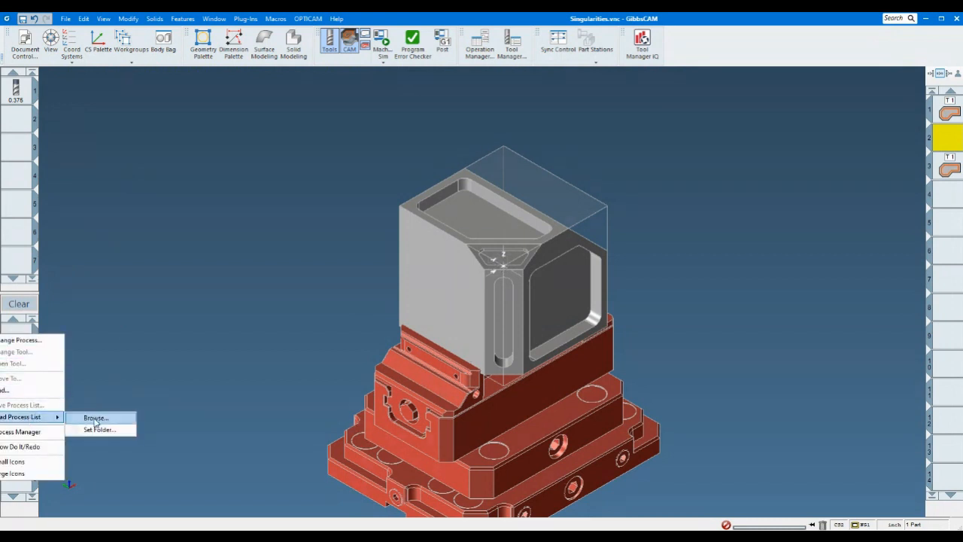
pyautogui.click(95, 420)
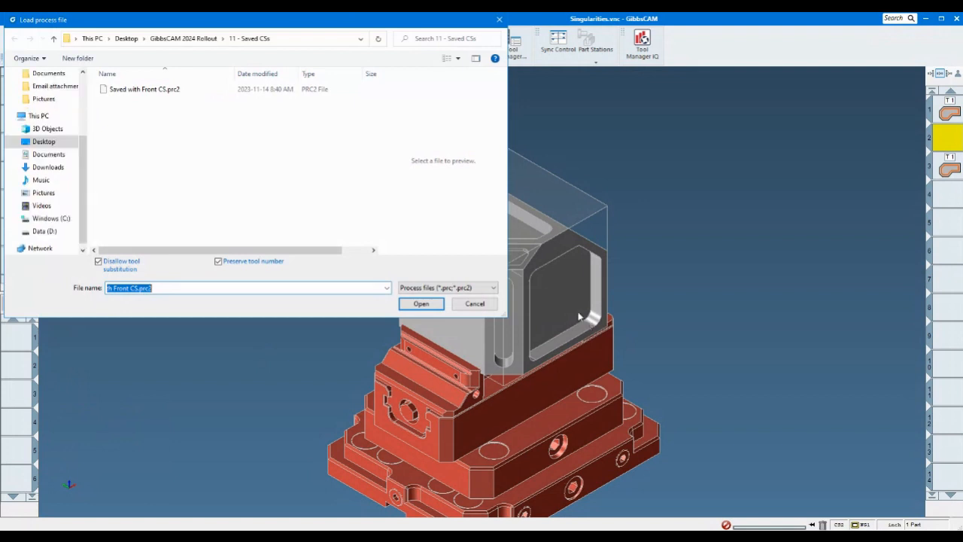
pyautogui.doubleClick(161, 92)
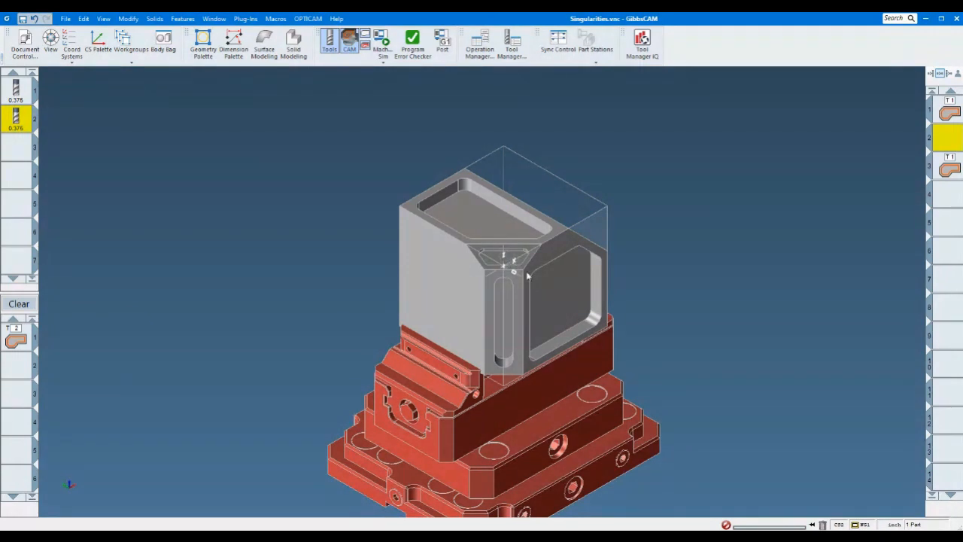
# Check the loaded contour process's machining coordinate system in its rotation settings and in the coordinate systems list.
pyautogui.doubleClick(16, 343)
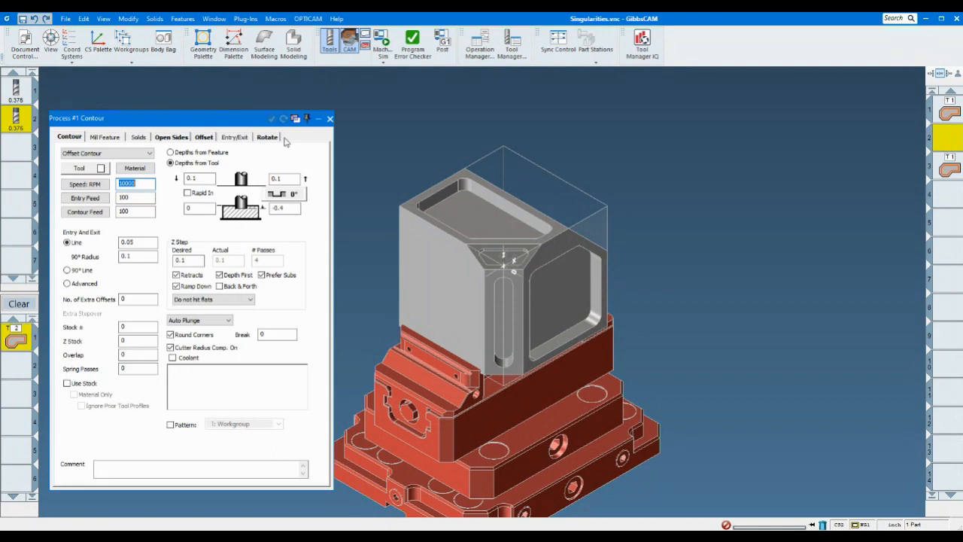
pyautogui.click(272, 137)
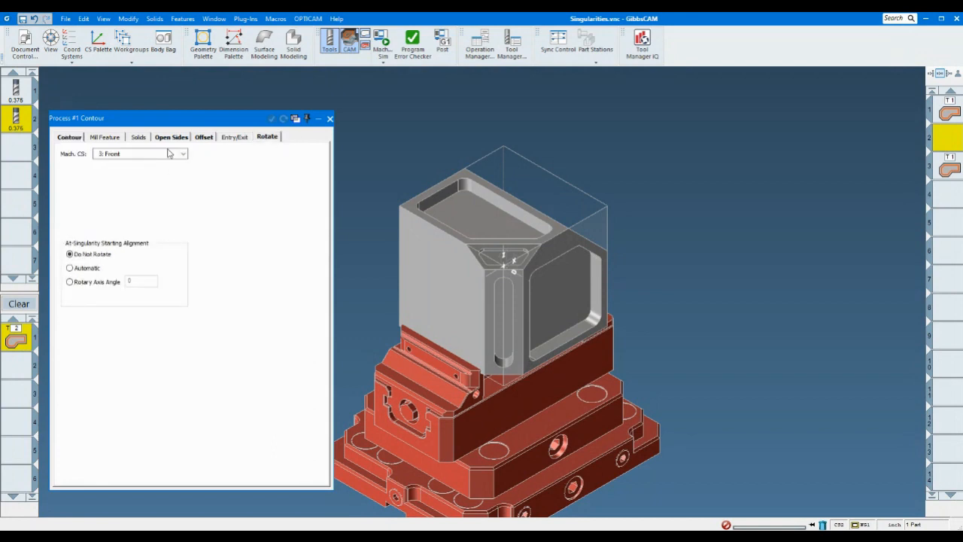
pyautogui.click(330, 118)
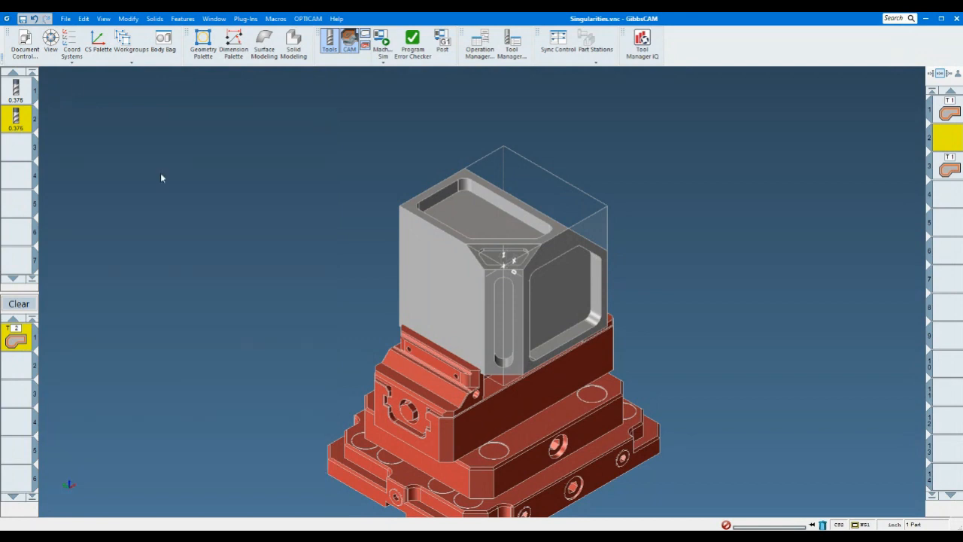
pyautogui.click(72, 46)
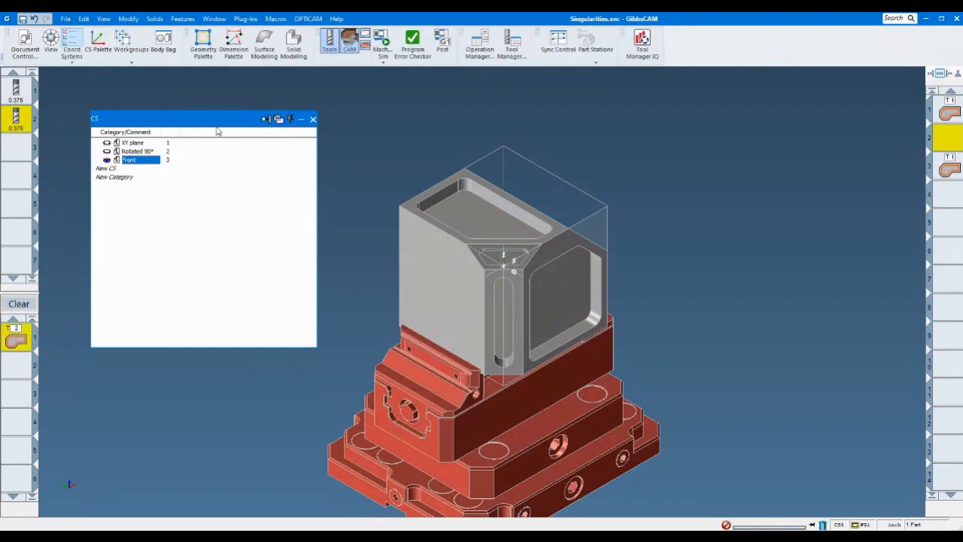
pyautogui.click(313, 119)
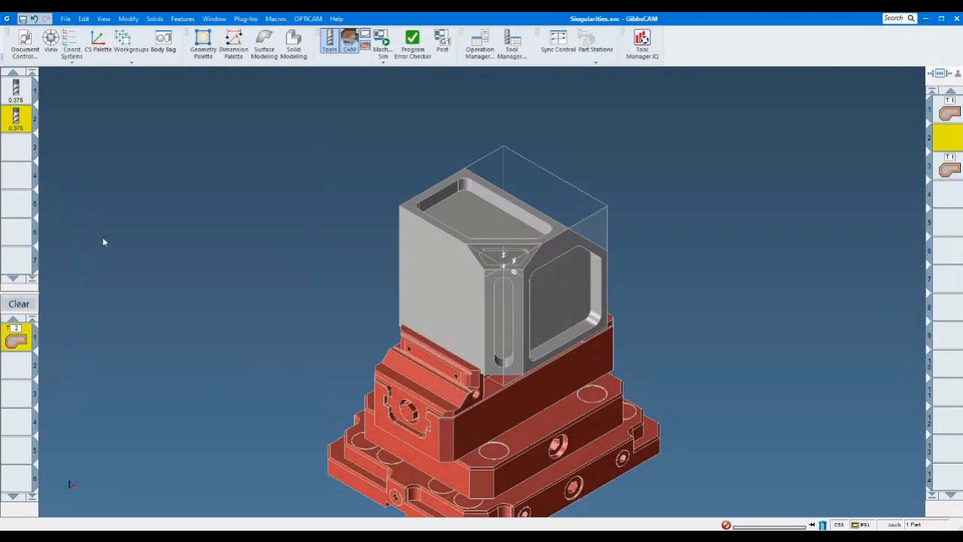
# Close Singularities.vnc without saving the changes and open Rotary Axis Probing.vnc.
pyautogui.click(13, 370)
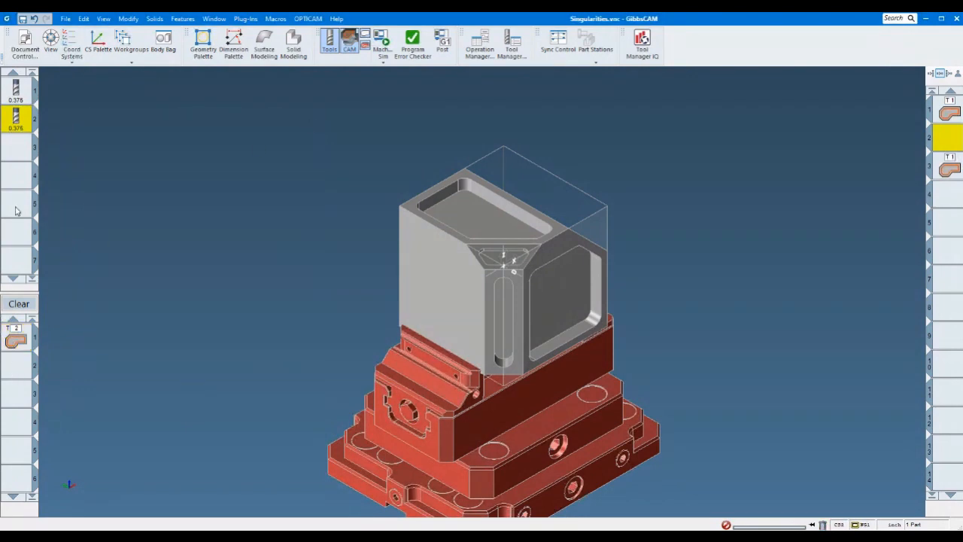
pyautogui.click(14, 150)
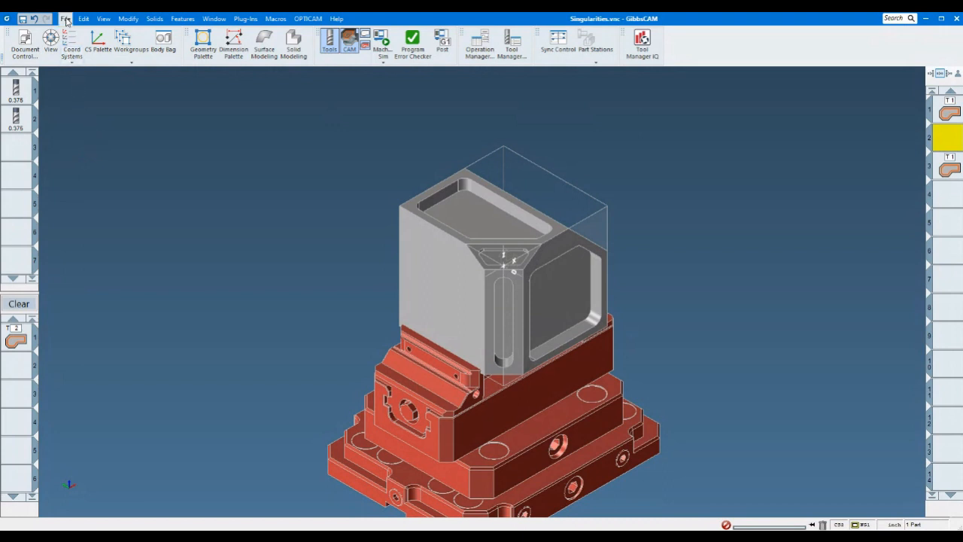
pyautogui.click(164, 52)
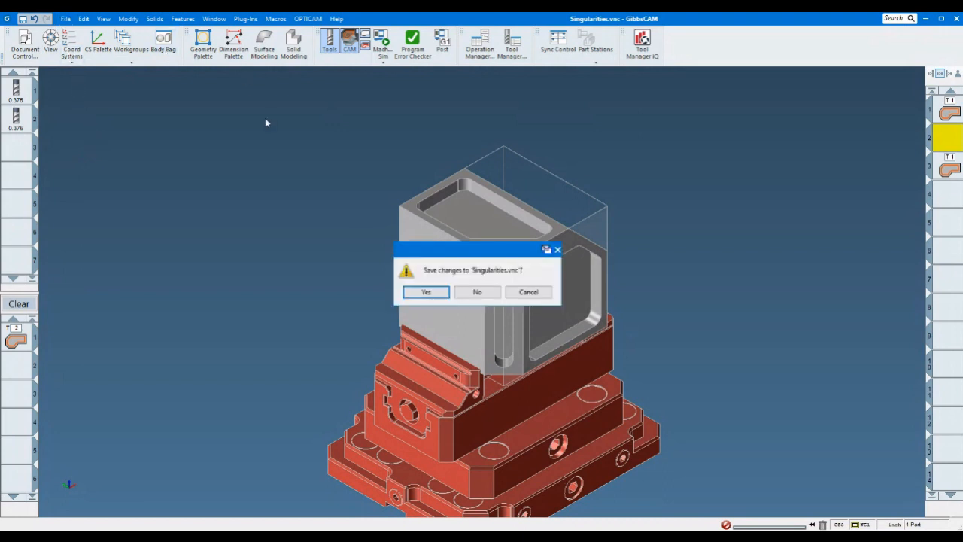
pyautogui.click(486, 292)
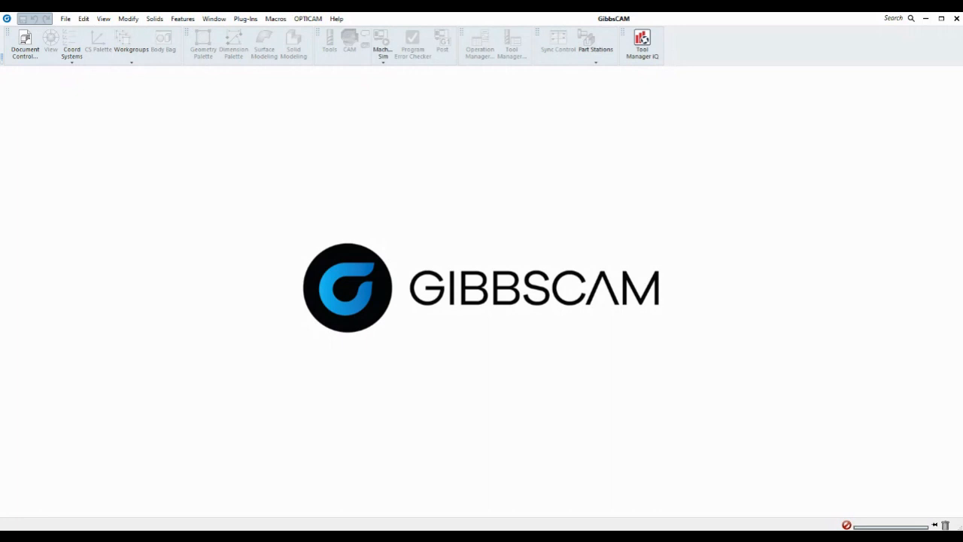
pyautogui.moveTo(95, 287); pyautogui.dragTo(284, 377)
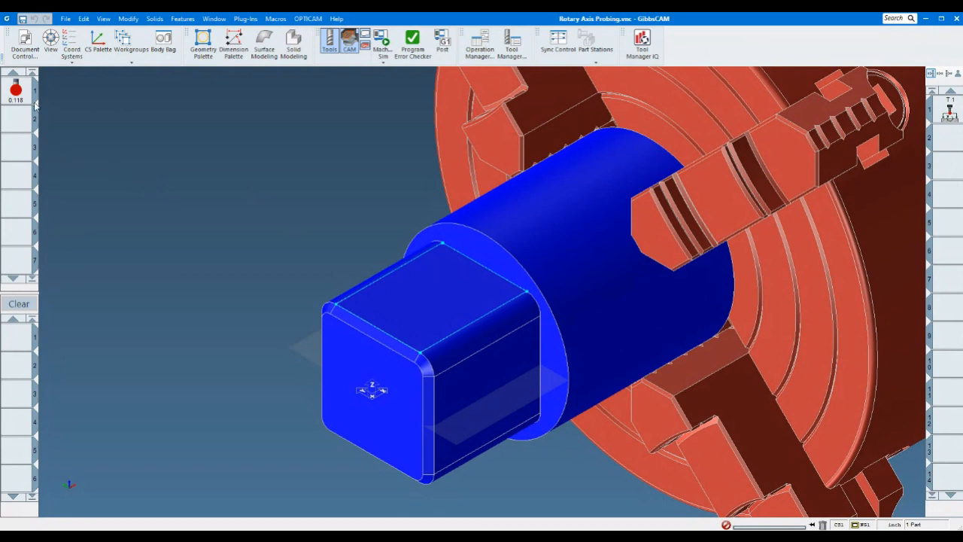
# Examine the ball probe's tool data, close it, and select the existing probing operation.
pyautogui.doubleClick(15, 88)
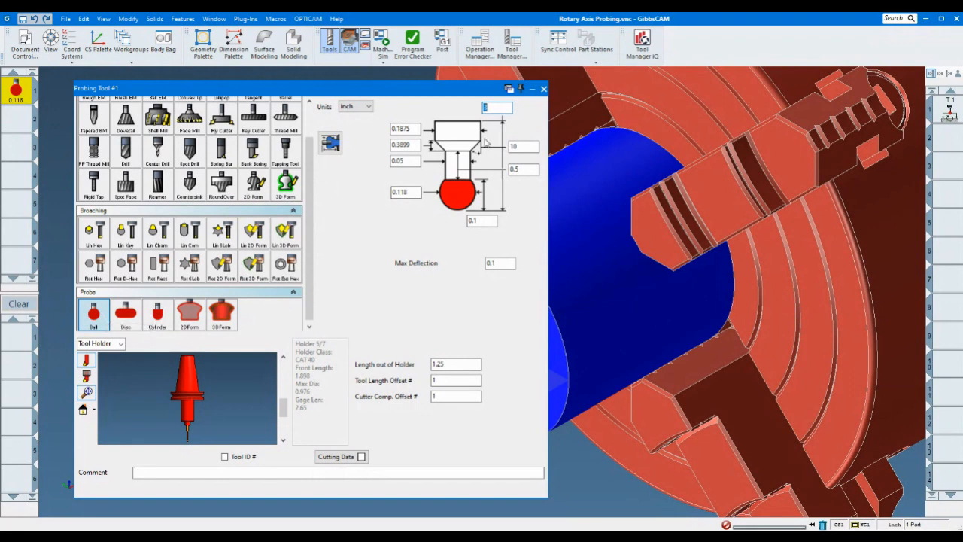
pyautogui.click(544, 88)
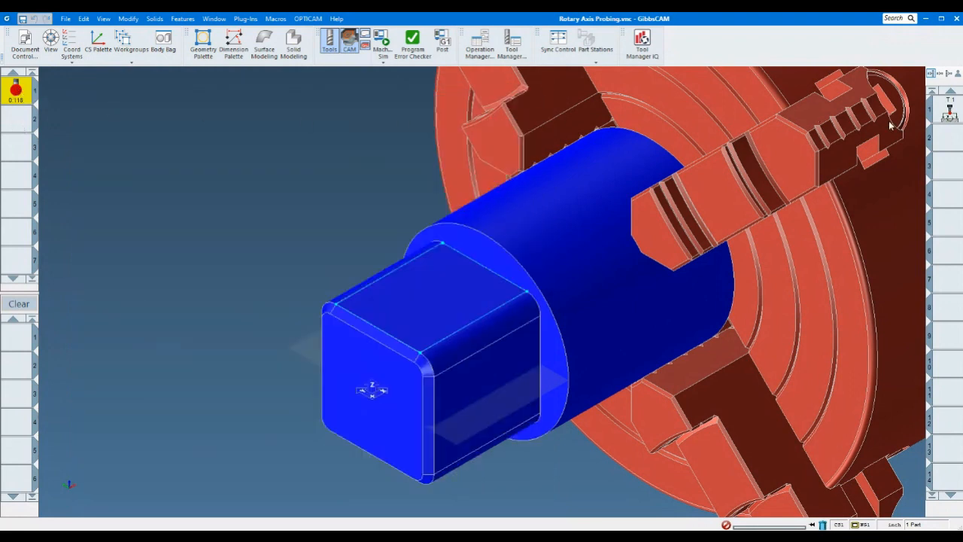
pyautogui.click(16, 342)
pyautogui.click(958, 111)
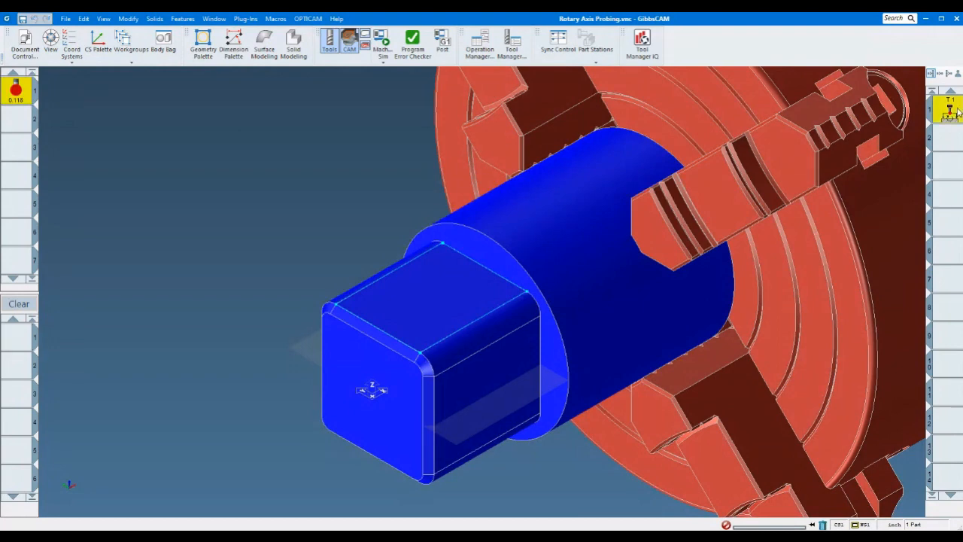
# Open the existing rotary axis probing process, set its result to Measurement, and examine its angular tolerance options.
pyautogui.moveTo(957, 112); pyautogui.dragTo(16, 335)
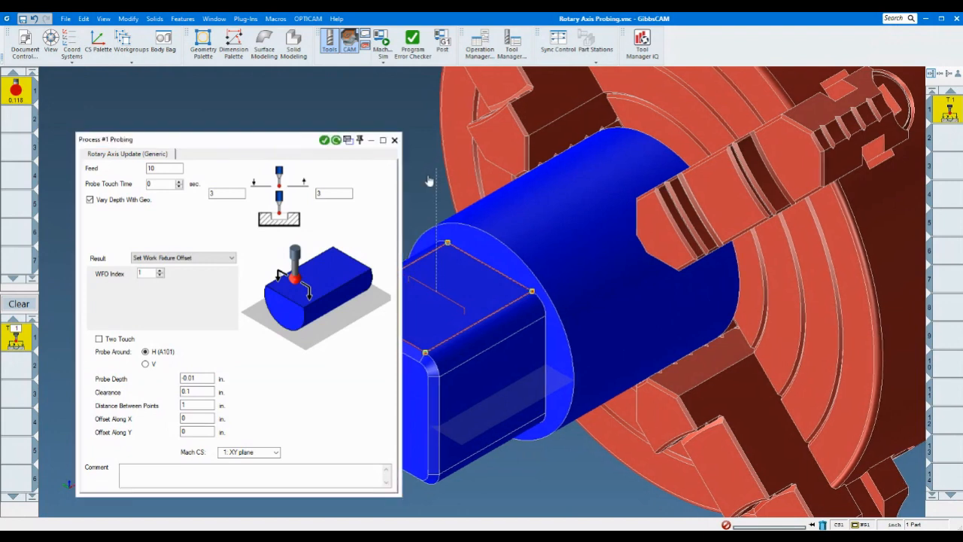
pyautogui.moveTo(423, 179); pyautogui.dragTo(558, 171, button='middle')
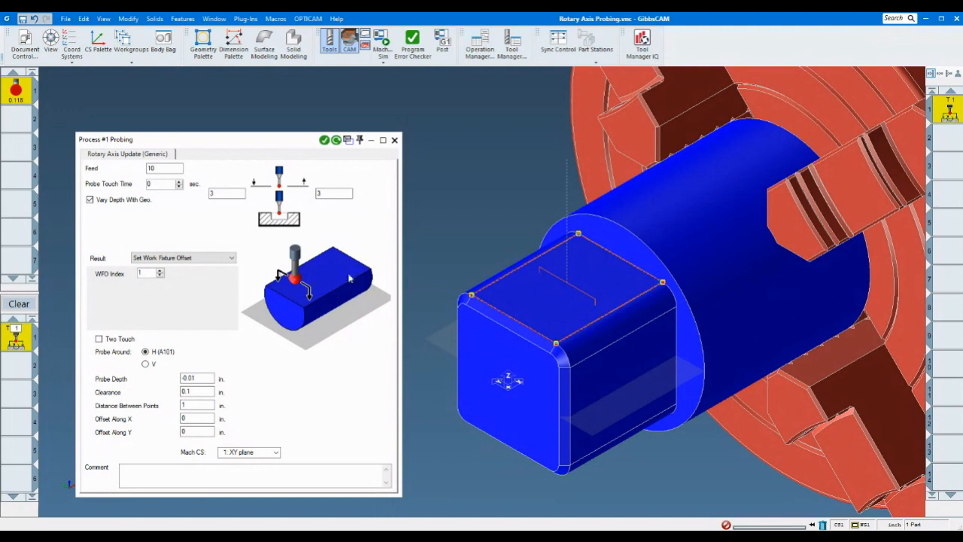
pyautogui.click(226, 261)
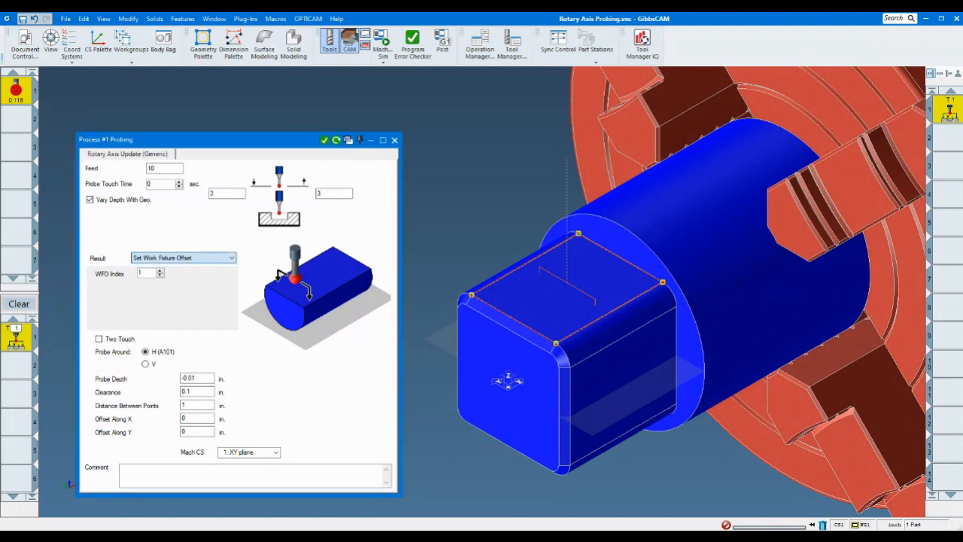
pyautogui.click(164, 286)
pyautogui.doubleClick(201, 273)
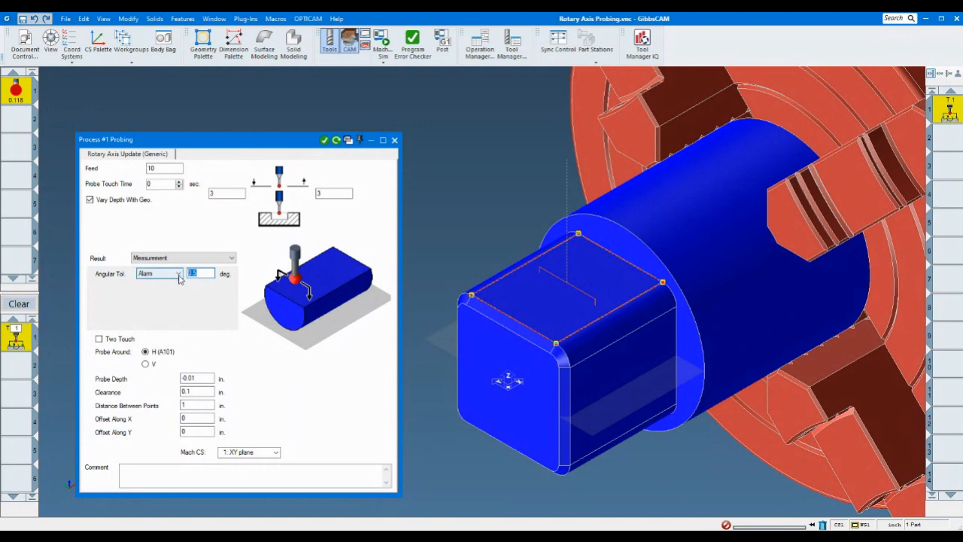
pyautogui.click(180, 276)
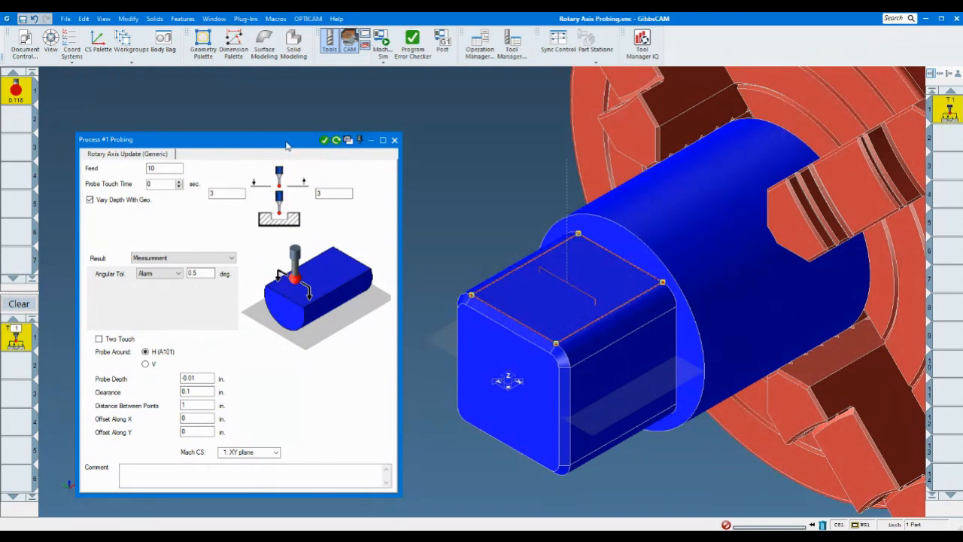
# Close the probing process and Rotary Axis Probing.vnc without saving the changes, and open Taper and Curvature Color.vnc.
pyautogui.click(395, 140)
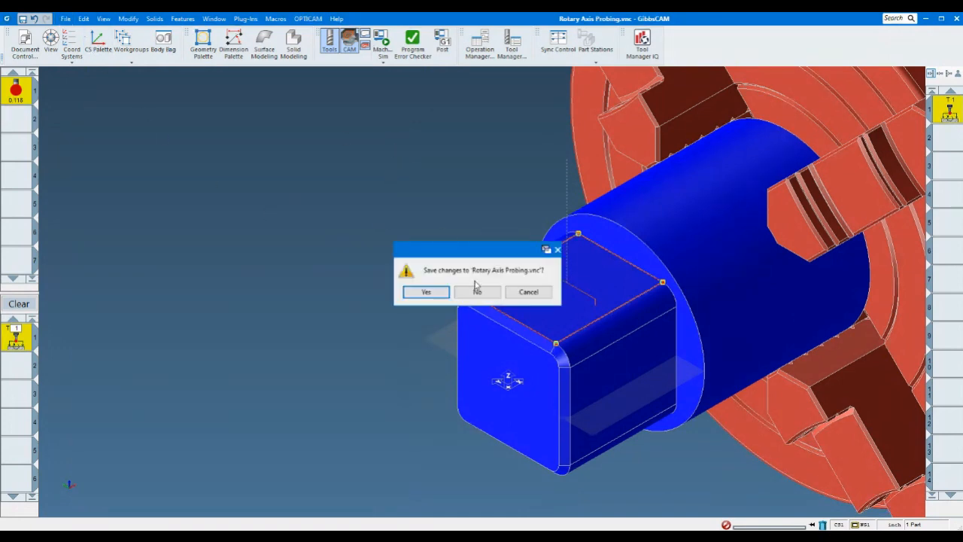
pyautogui.click(479, 292)
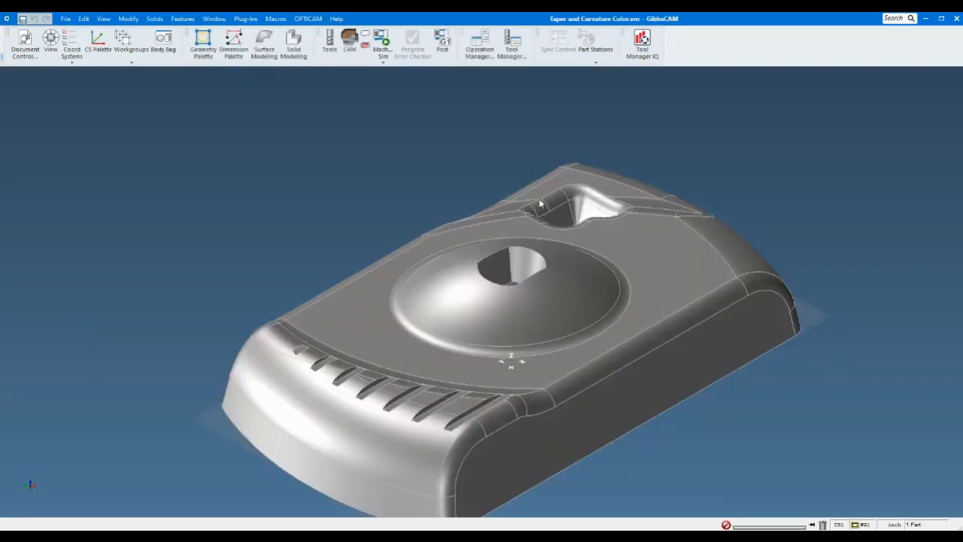
# Shade the part's faces by minimum curvature and examine the curvature values and the color ramp, leaving the ramp colors unchanged.
pyautogui.scroll(-1, 540, 201)
pyautogui.moveTo(355, 192); pyautogui.dragTo(357, 162, button='middle')
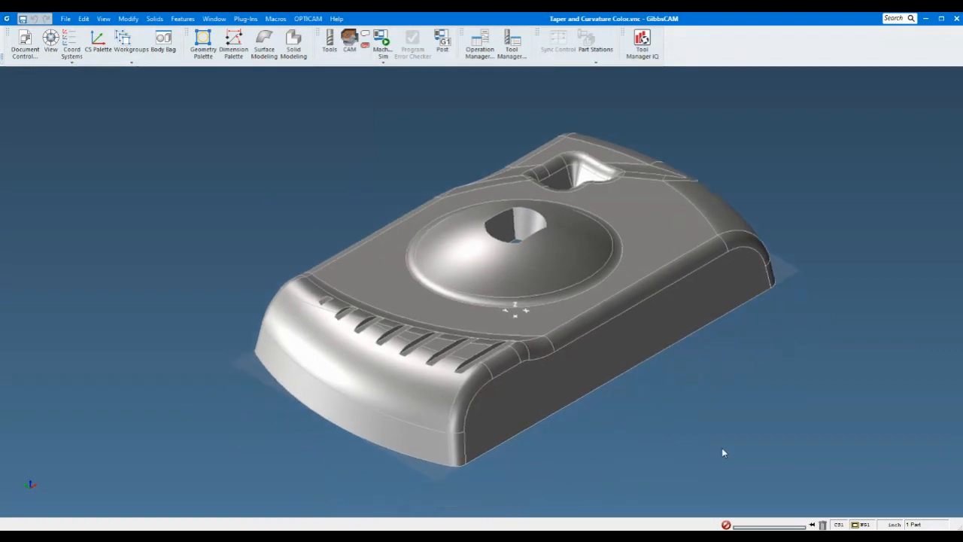
pyautogui.moveTo(723, 450); pyautogui.dragTo(713, 437, button='middle')
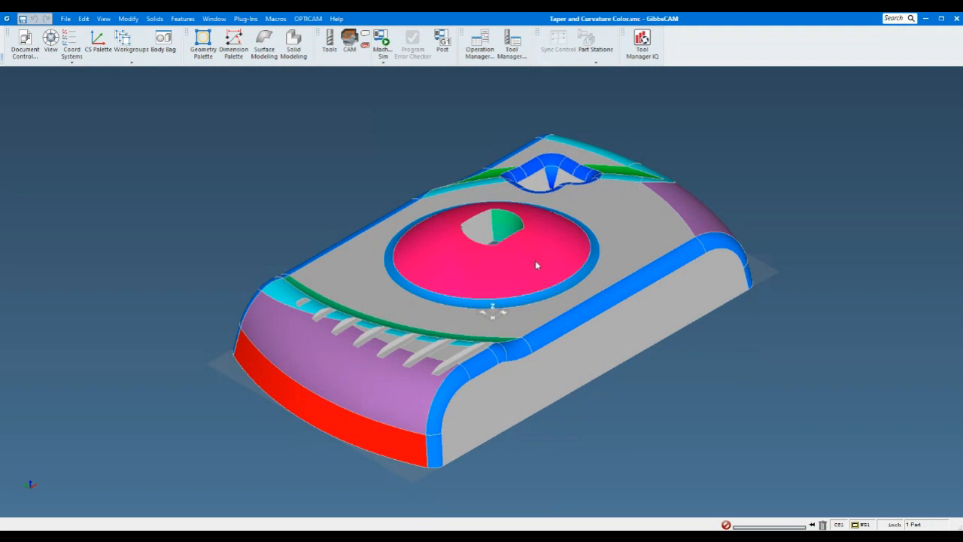
pyautogui.moveTo(600, 312)
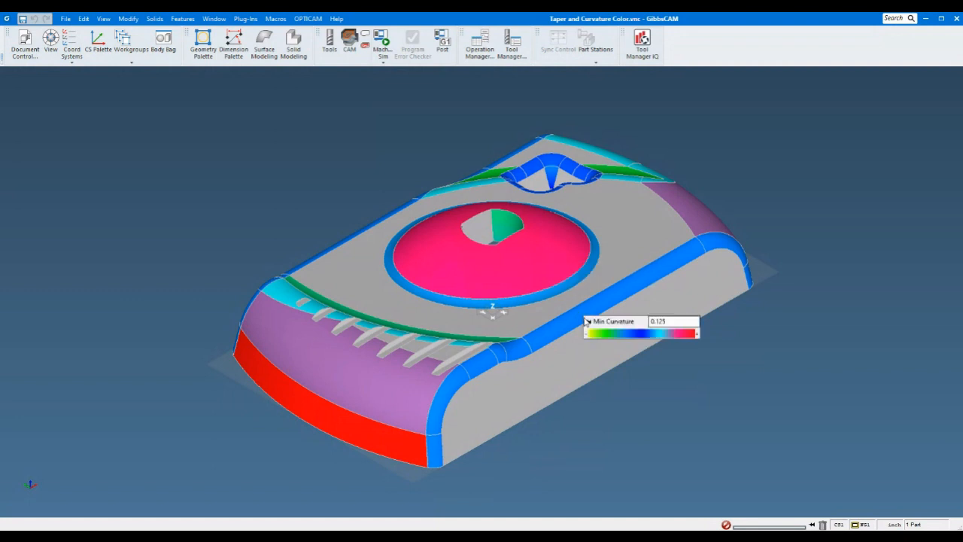
pyautogui.moveTo(558, 282)
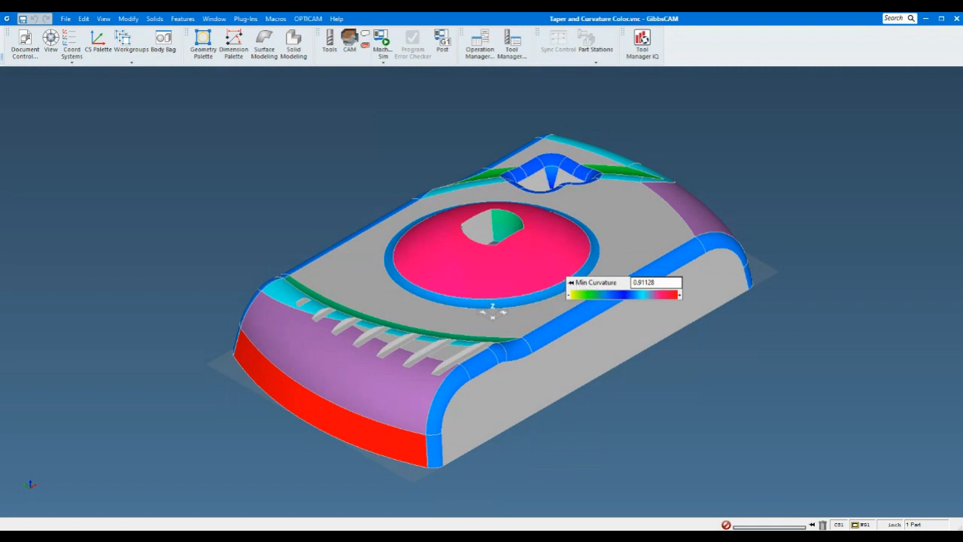
pyautogui.click(651, 295)
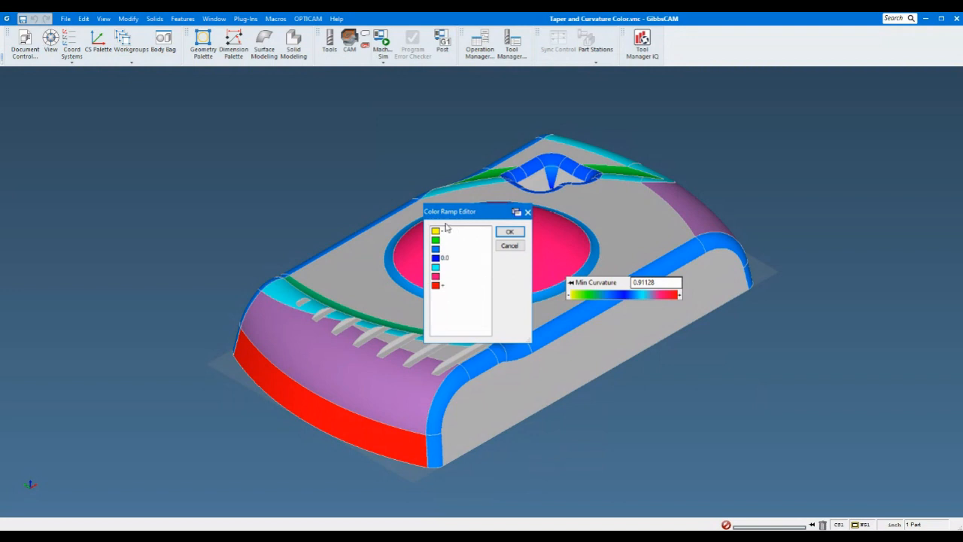
pyautogui.click(511, 247)
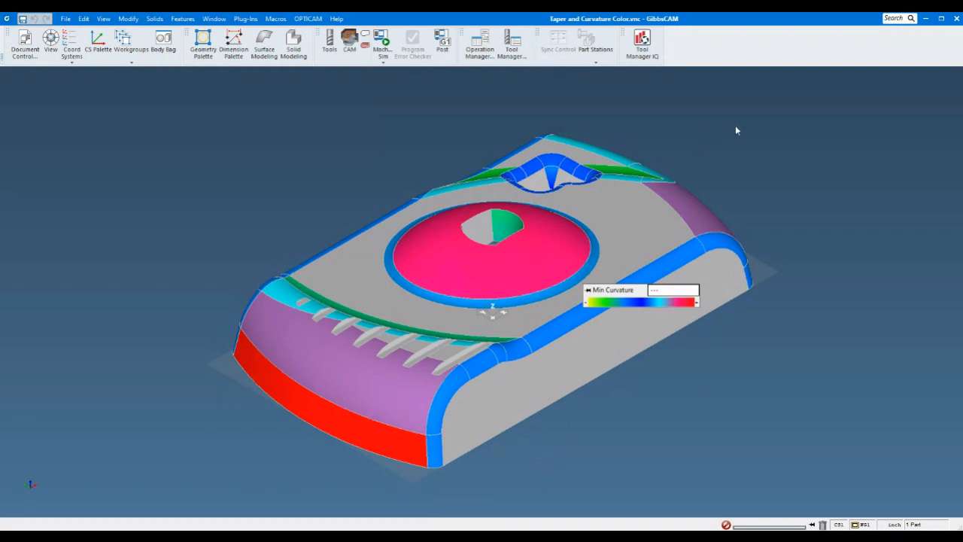
# Switch the part's face shading from curvature to taper color and inspect the tapered faces.
pyautogui.moveTo(586, 289); pyautogui.dragTo(614, 207)
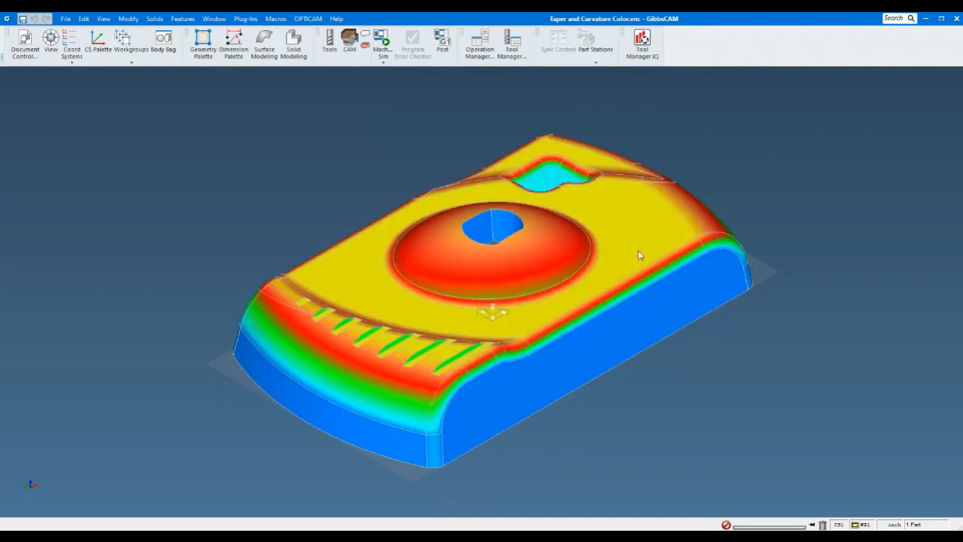
pyautogui.moveTo(652, 221)
pyautogui.moveTo(652, 221); pyautogui.dragTo(632, 209)
# Put the current part in the Body Bag and bring the round imported body out into the workspace.
pyautogui.doubleClick(621, 207)
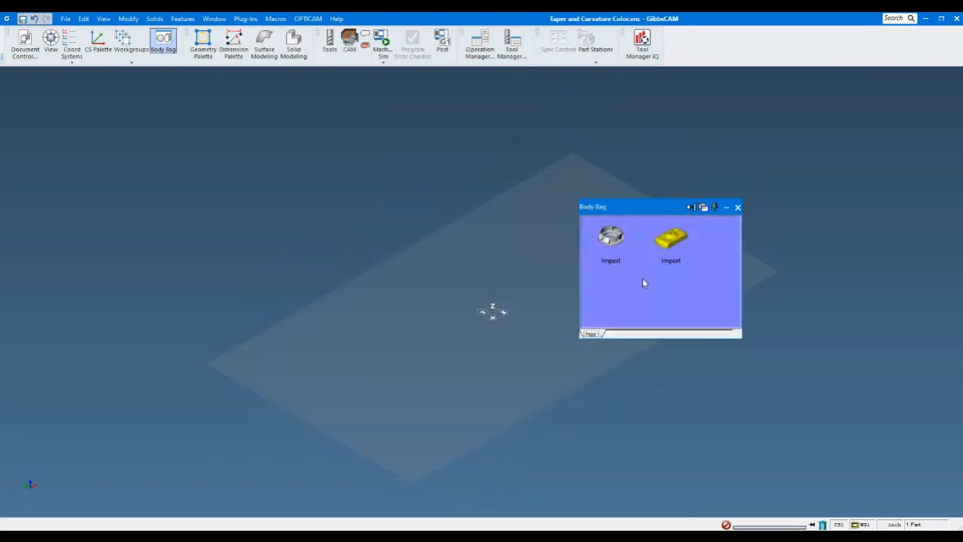
pyautogui.doubleClick(615, 245)
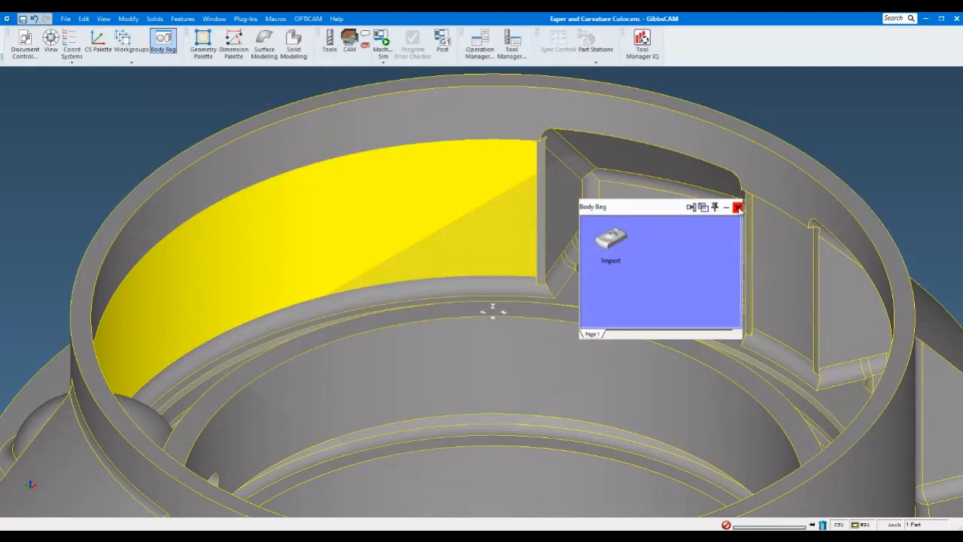
pyautogui.click(739, 208)
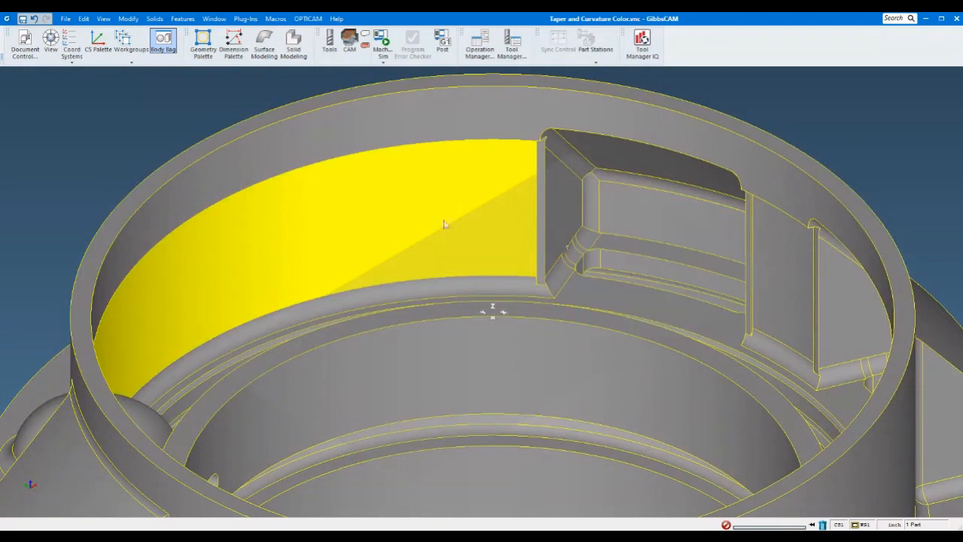
# Fit the round body in view, deselect it, and shade its faces by taper color.
pyautogui.scroll(-3, 444, 224)
pyautogui.scroll(-4, 444, 224)
pyautogui.hotkey('ctrl', 'u')
pyautogui.click(712, 158)
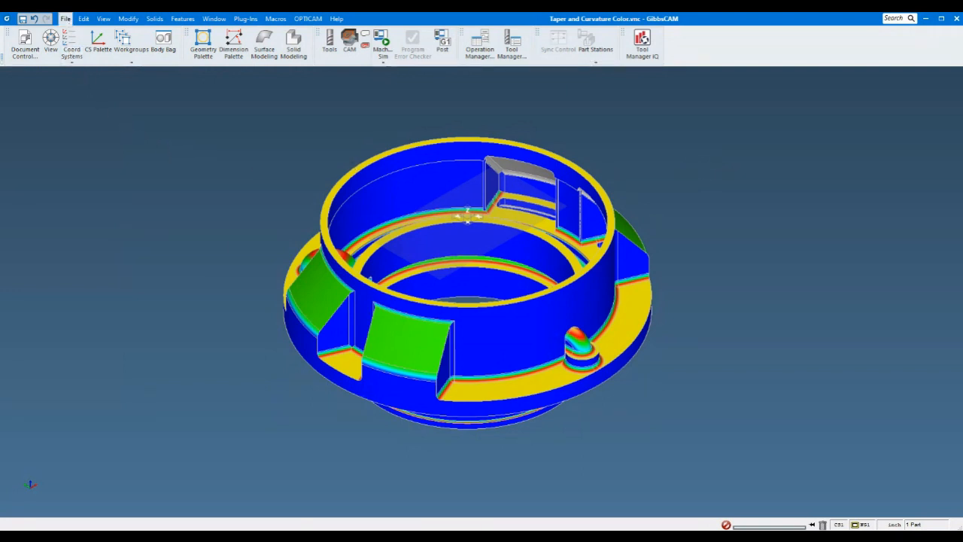
# Close Taper and Curvature Color.vnc without saving the changes and open Engraving.vnc.
pyautogui.click(155, 55)
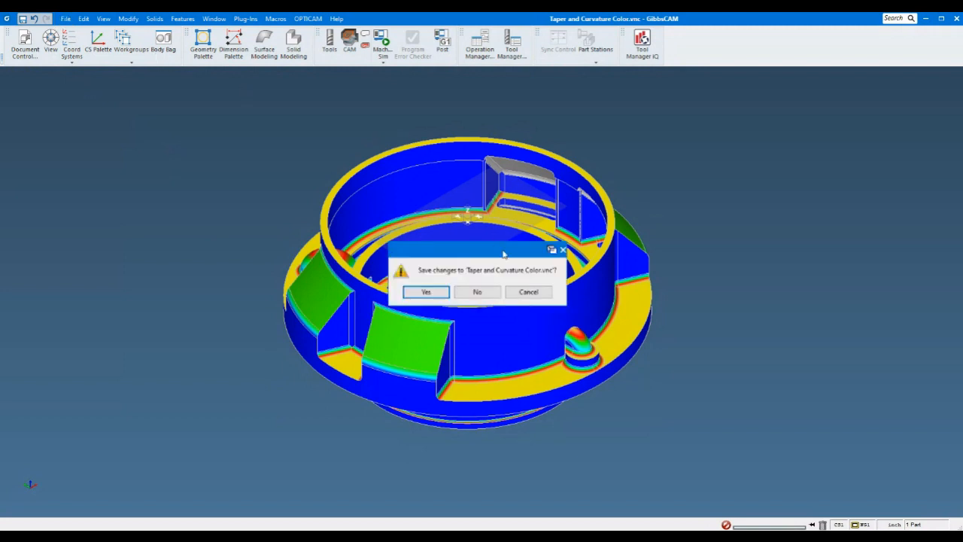
pyautogui.click(477, 292)
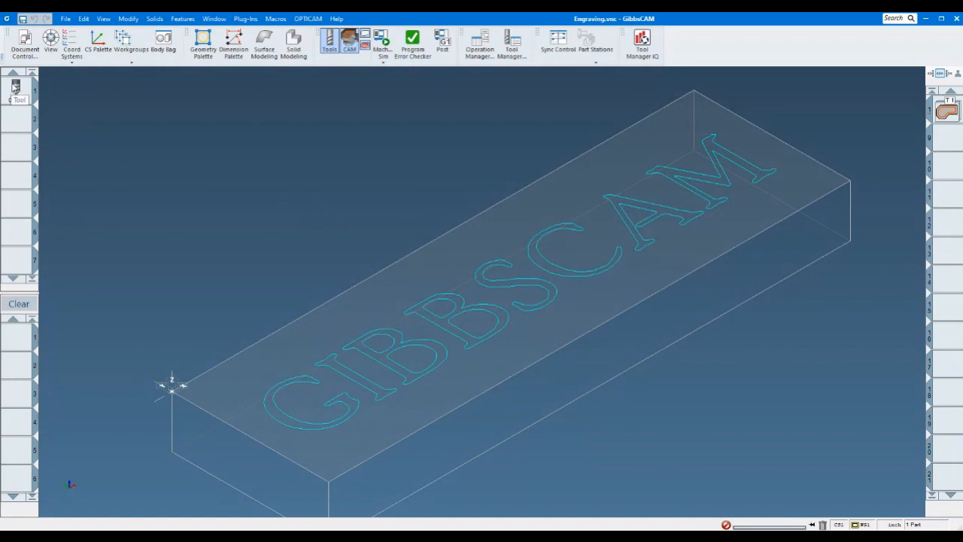
# Open the existing operation's Engraving contour process, examine its settings, and close it.
pyautogui.doubleClick(953, 115)
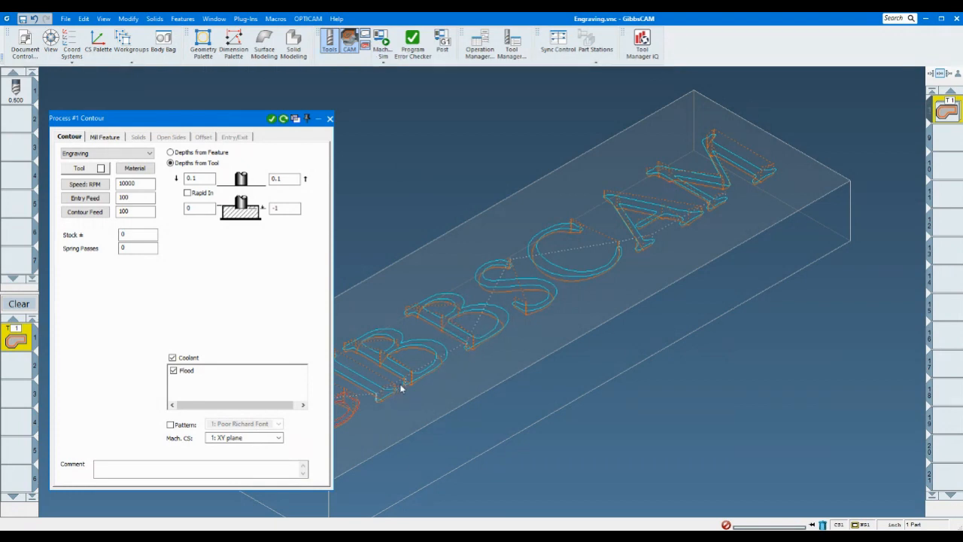
pyautogui.click(329, 119)
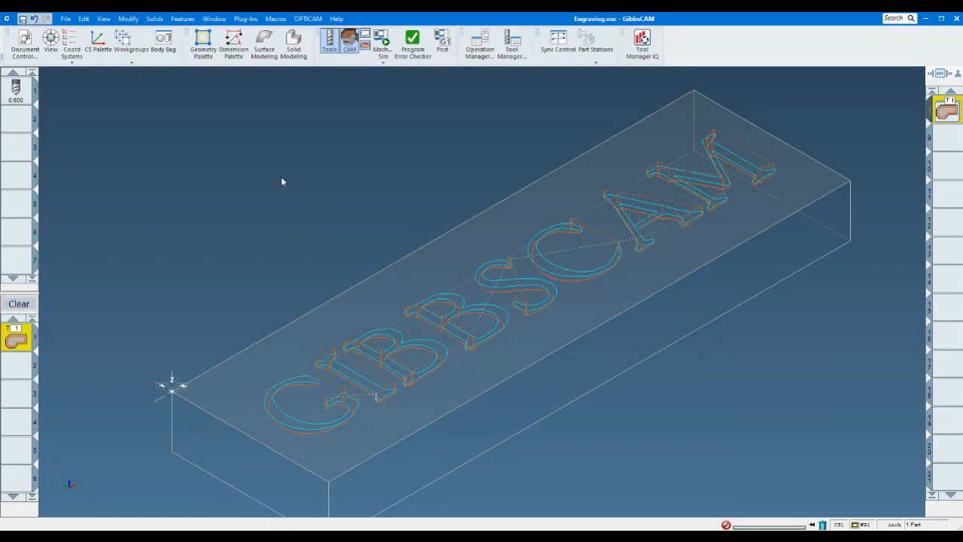
# Run the machine simulation of the GIBBSCAM text engraving from the beginning at a slow speed.
pyautogui.click(382, 40)
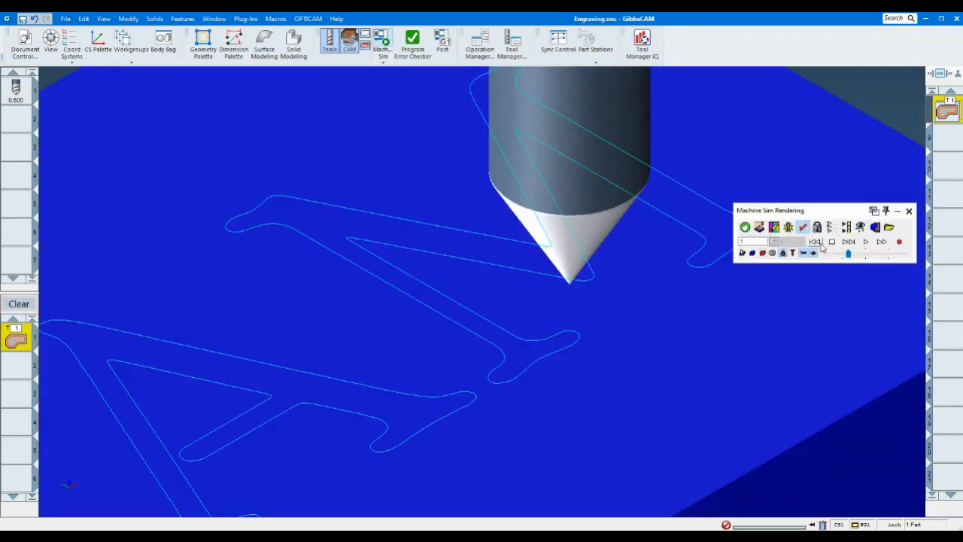
pyautogui.click(817, 242)
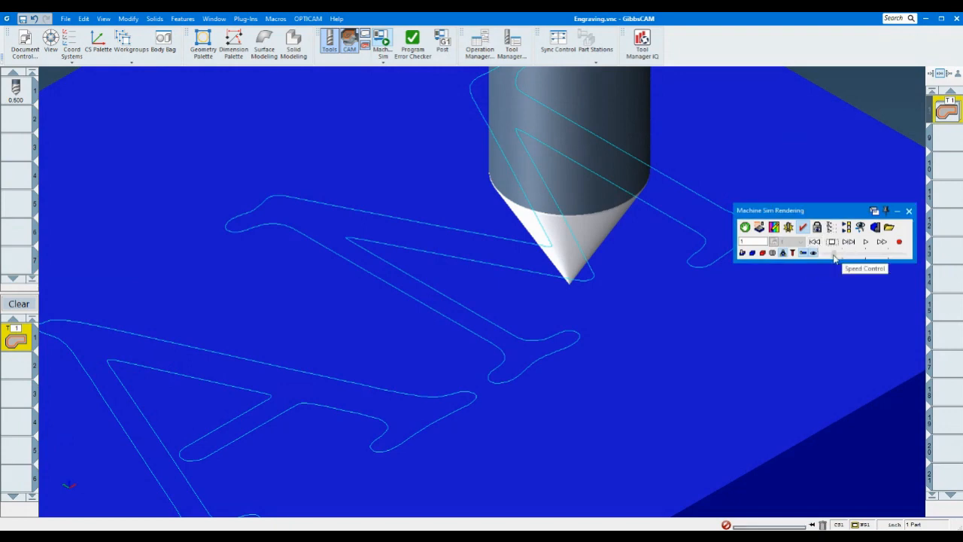
pyautogui.click(865, 241)
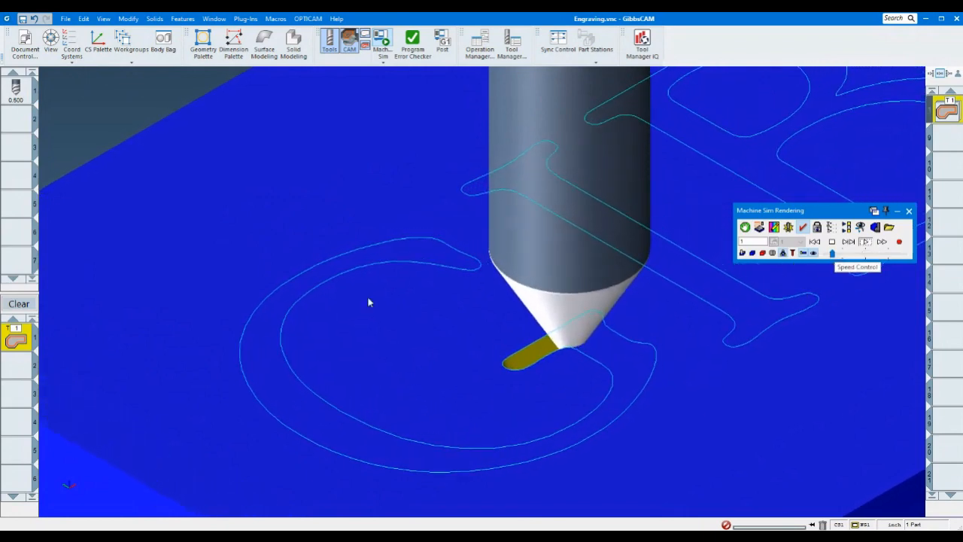
# Review the Engraving contour process settings while the simulation runs, and increase the simulation speed.
pyautogui.doubleClick(12, 340)
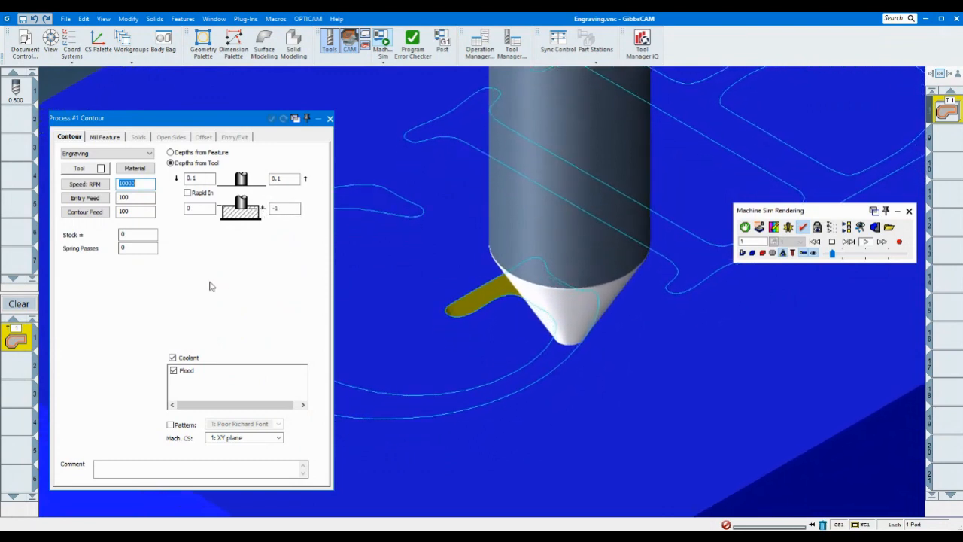
pyautogui.click(330, 120)
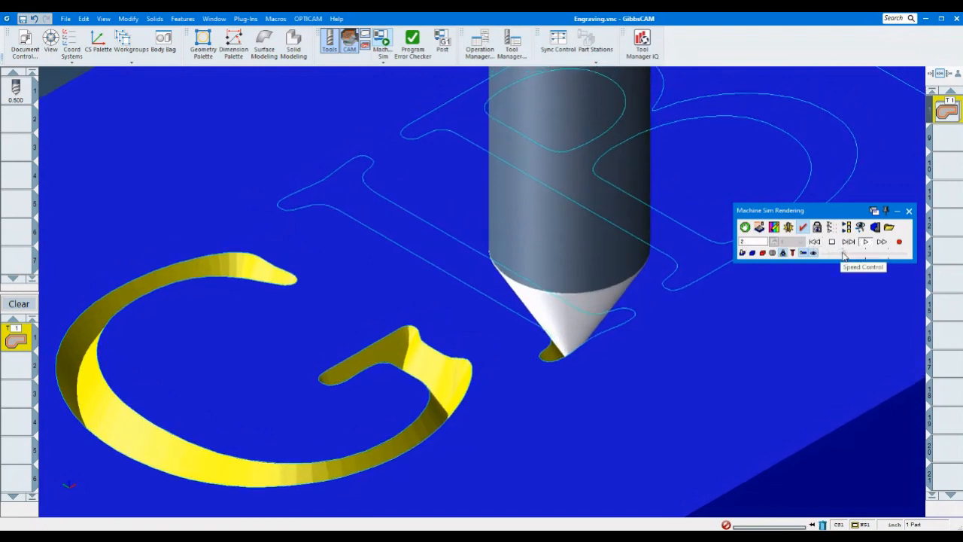
pyautogui.moveTo(833, 253); pyautogui.dragTo(853, 257)
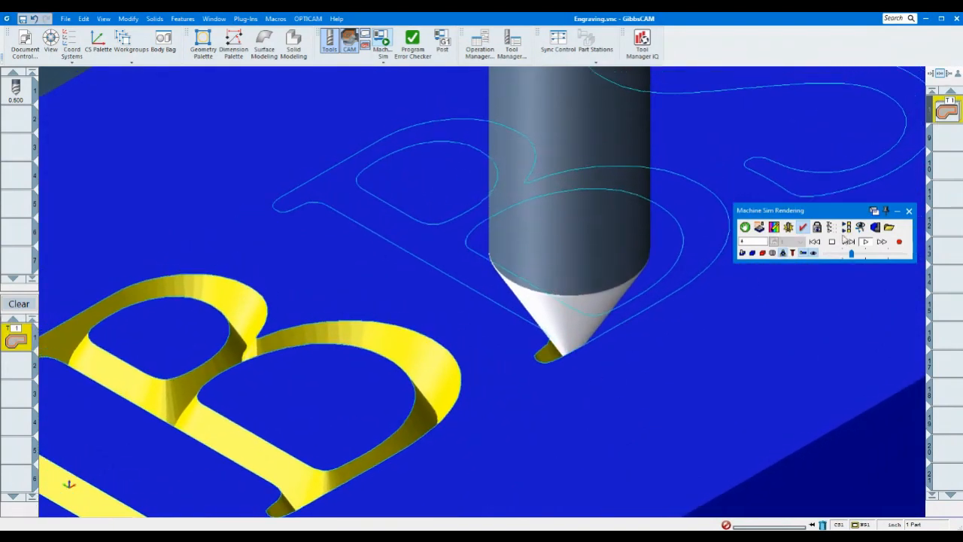
# End the simulation and close Engraving.vnc with its contour process, without saving the changes.
pyautogui.click(909, 212)
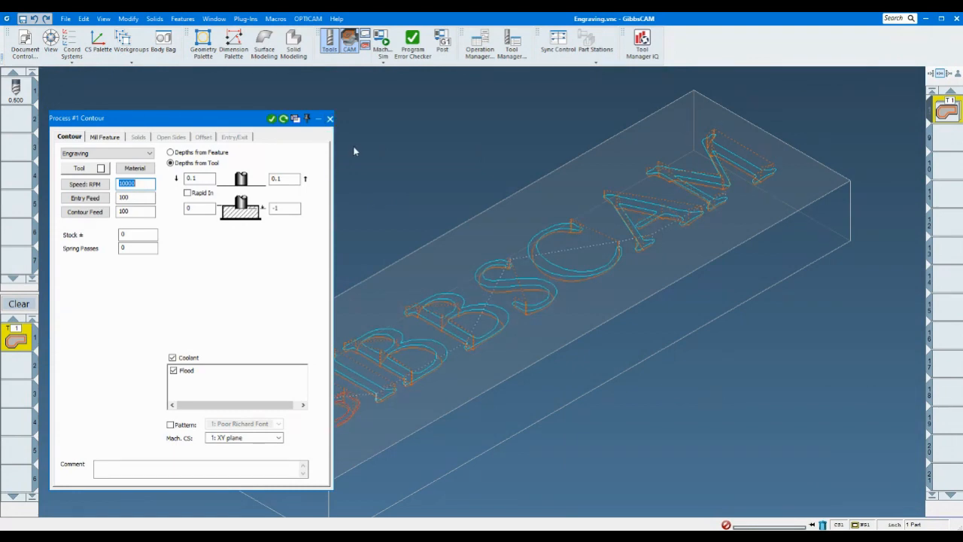
pyautogui.click(329, 119)
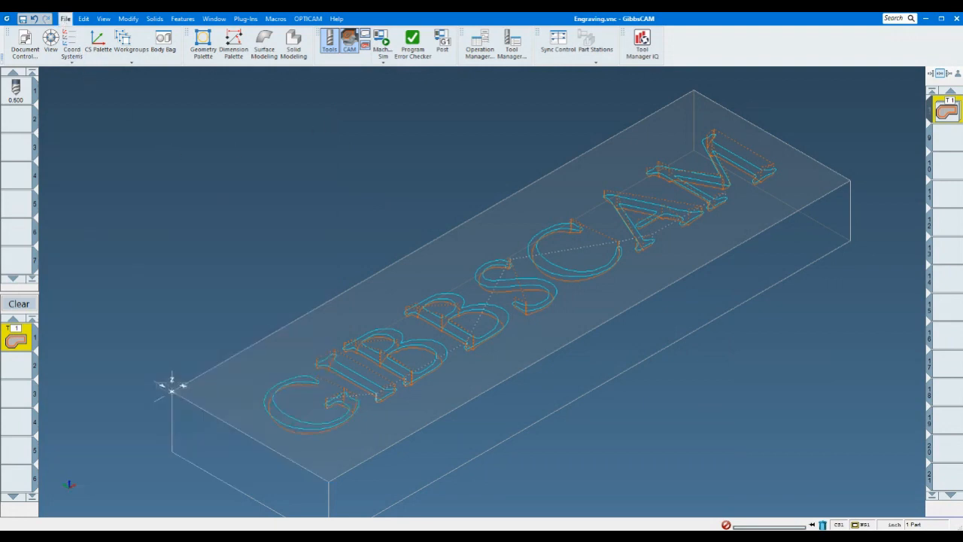
pyautogui.click(476, 292)
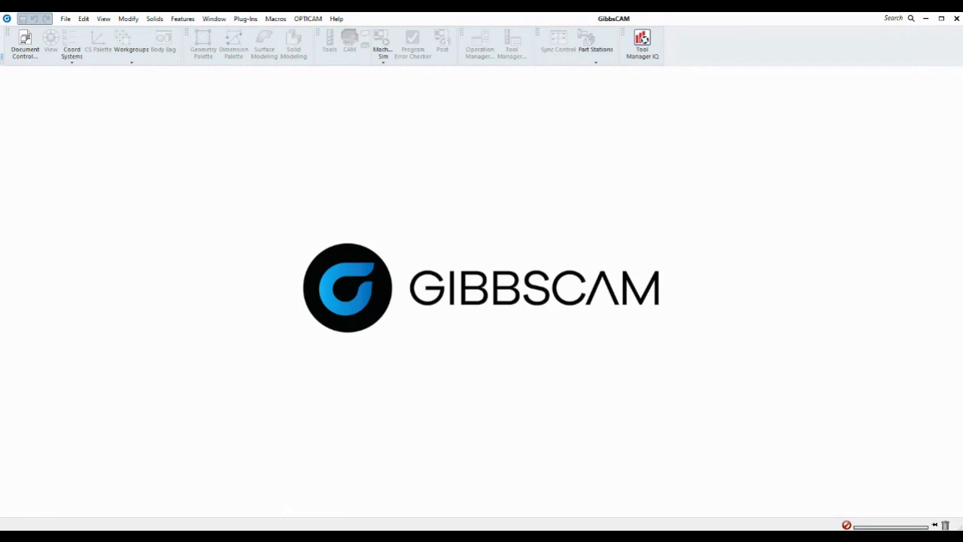
# Open Raster2Vector.vnc and launch the CAM-Solutions Raster2Vector plug-in, placing its dialog above the part stock.
pyautogui.moveTo(83, 292); pyautogui.dragTo(82, 291)
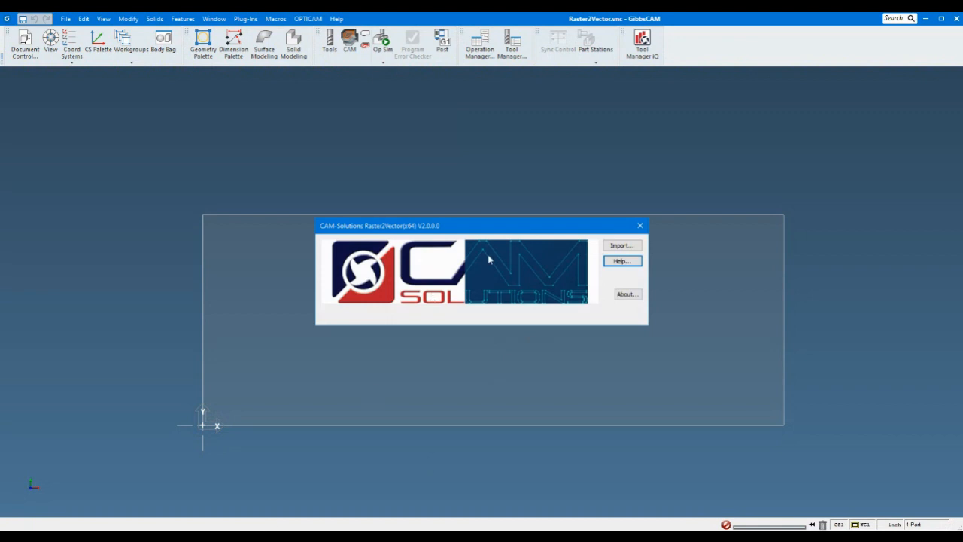
pyautogui.moveTo(501, 233); pyautogui.dragTo(496, 106)
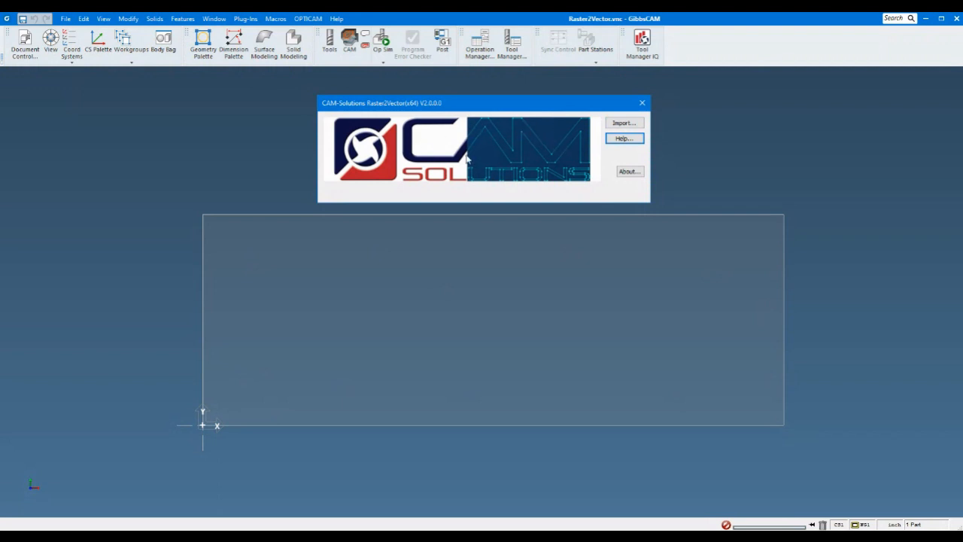
# Import the CAM Solutions logo JPG from the 17 - Raster2Vector folder as geometry, and close the Raster2Vector plug-in.
pyautogui.click(626, 123)
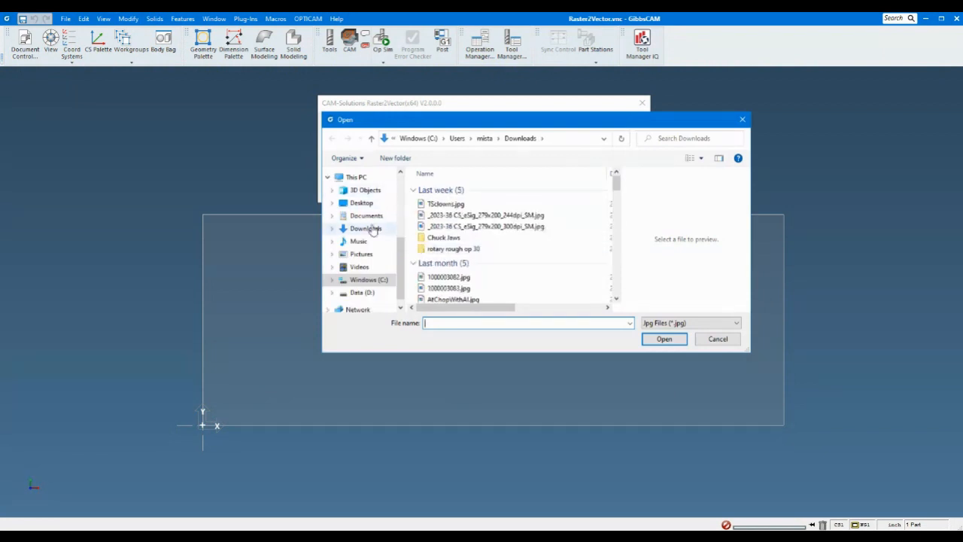
pyautogui.scroll(5, 354, 226)
pyautogui.click(369, 194)
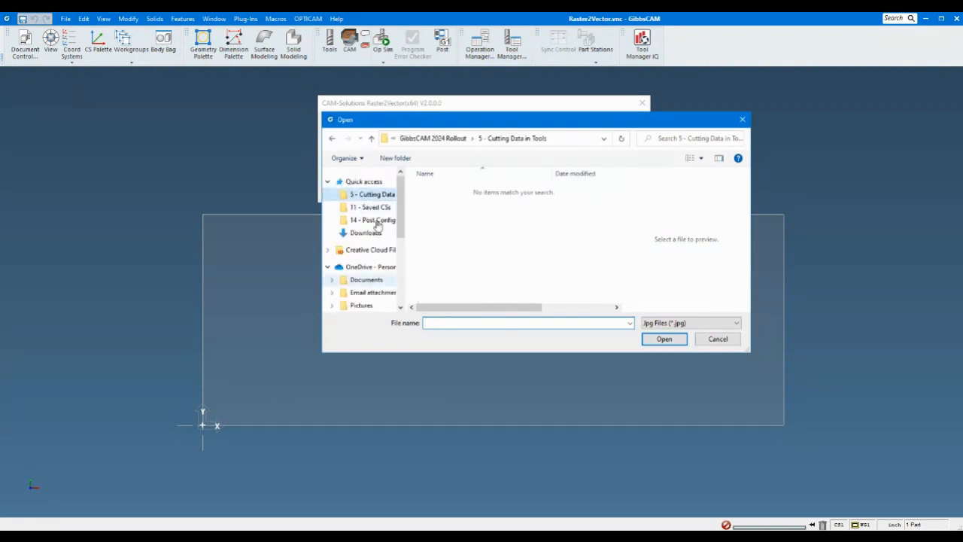
pyautogui.click(461, 138)
pyautogui.scroll(-3, 465, 258)
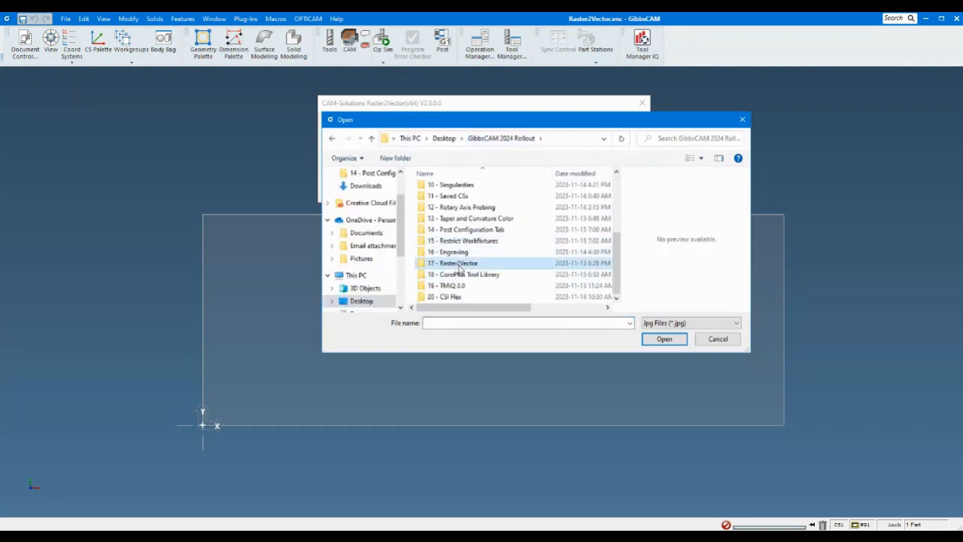
pyautogui.doubleClick(452, 264)
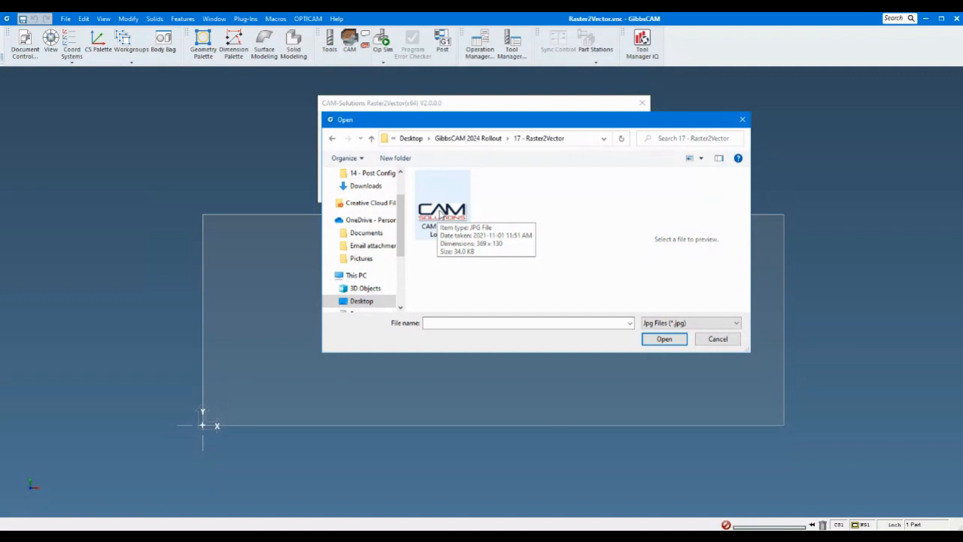
pyautogui.doubleClick(442, 214)
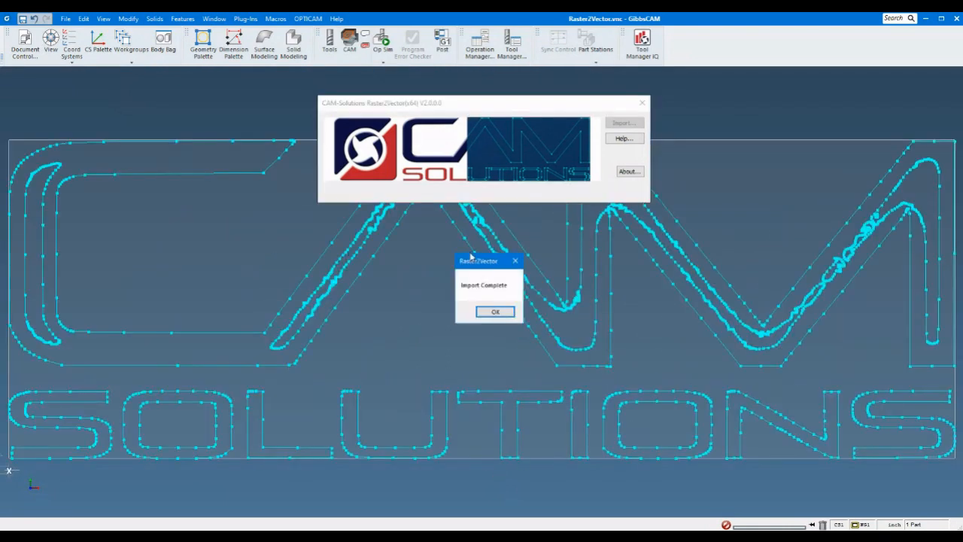
pyautogui.click(497, 315)
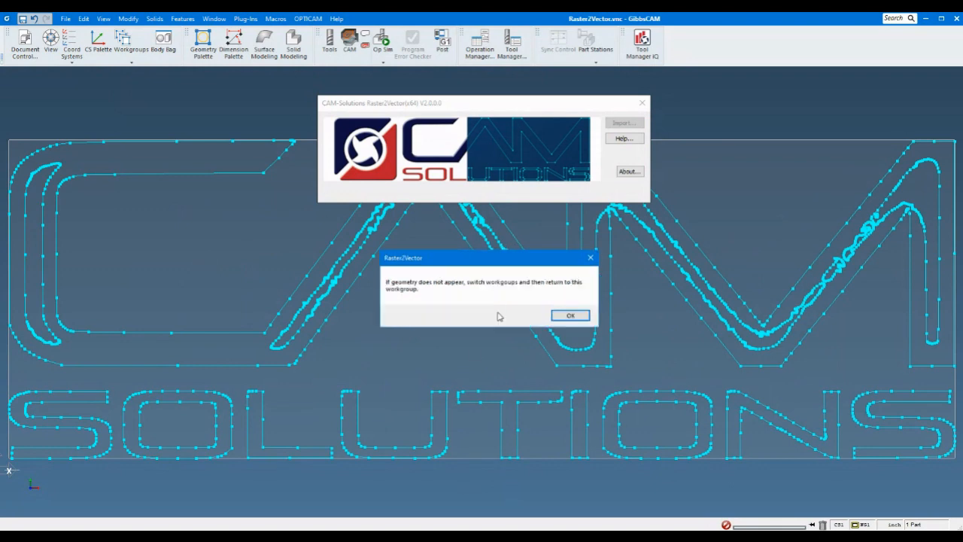
pyautogui.click(568, 318)
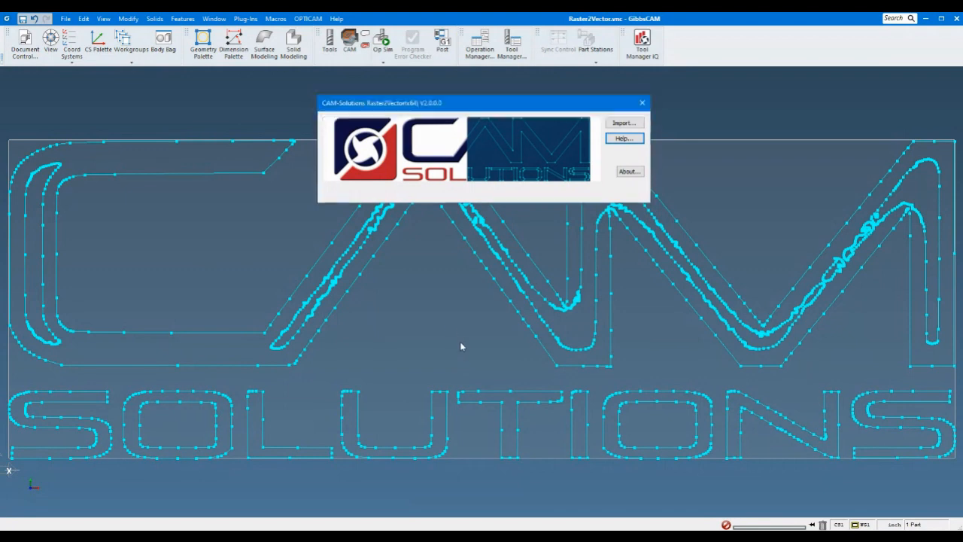
pyautogui.click(642, 102)
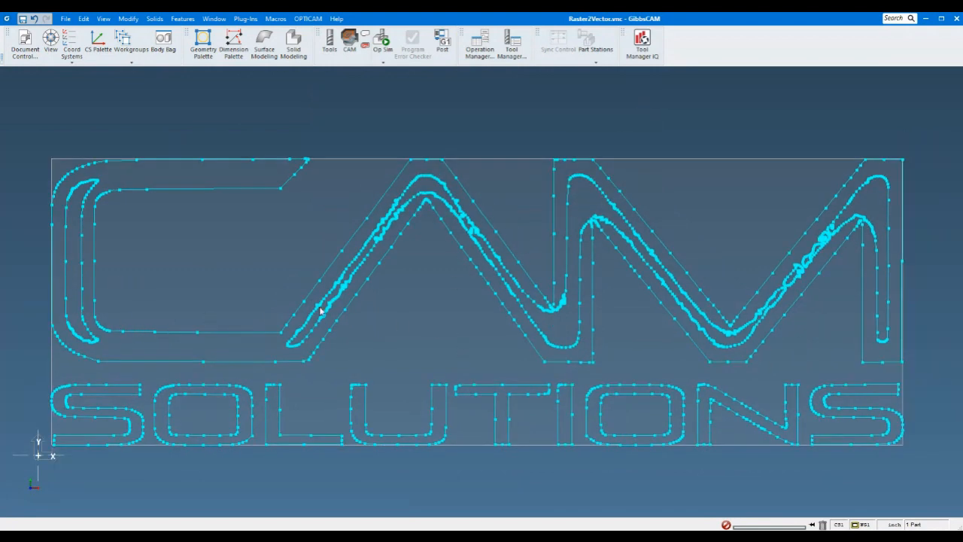
# Delete the unwanted inner highlight contours inside the C, A and M letters of the imported logo.
pyautogui.click(82, 281)
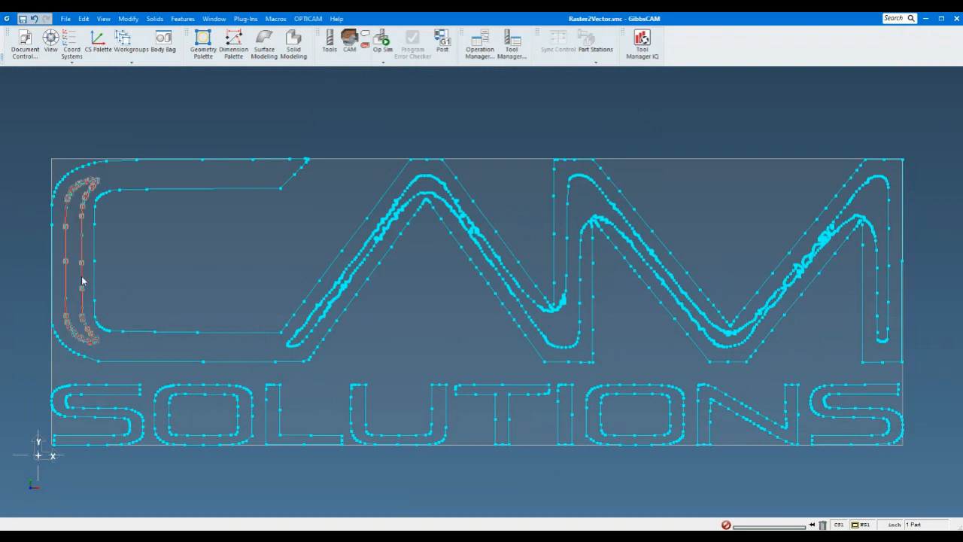
pyautogui.click(539, 315)
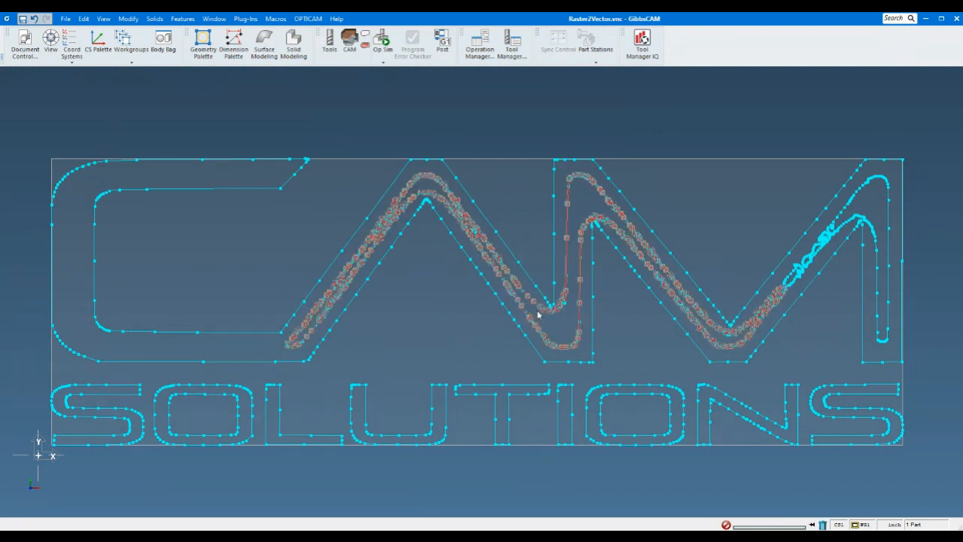
pyautogui.press('Delete')
pyautogui.click(804, 268)
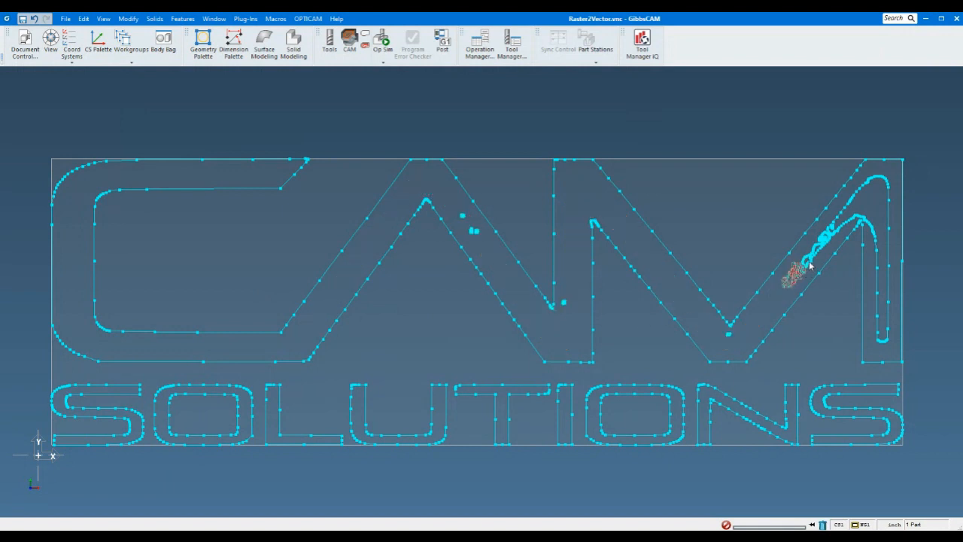
pyautogui.press('Delete')
pyautogui.click(832, 224)
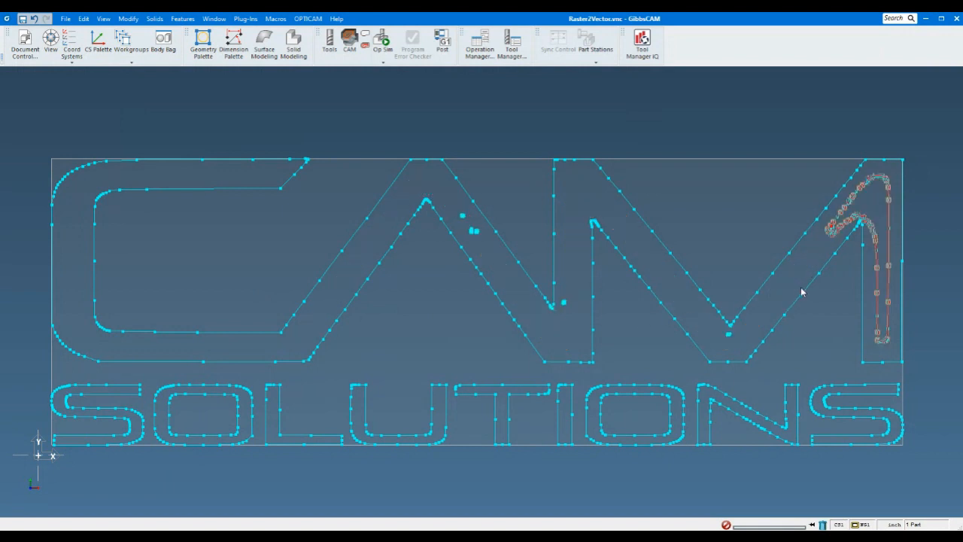
pyautogui.press('Delete')
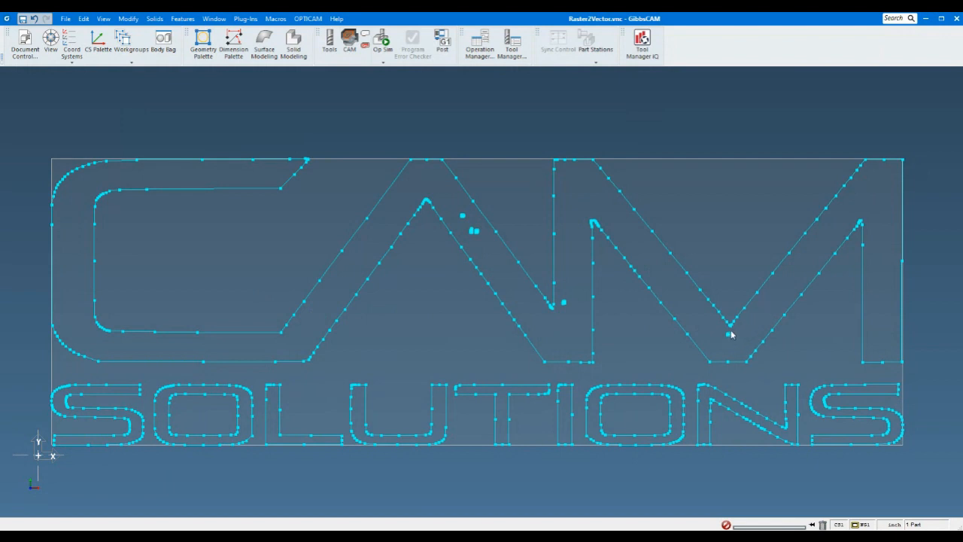
# Delete the small stray geometry fragments left inside the A and M letters.
pyautogui.click(728, 334)
pyautogui.press('Delete')
pyautogui.click(564, 302)
pyautogui.press('Delete')
pyautogui.click(471, 230)
pyautogui.press('Delete')
pyautogui.click(463, 216)
pyautogui.press('Delete')
# Hide the points on the cleaned logo geometry and close Raster2Vector.vnc.
pyautogui.hotkey('ctrl', '.')
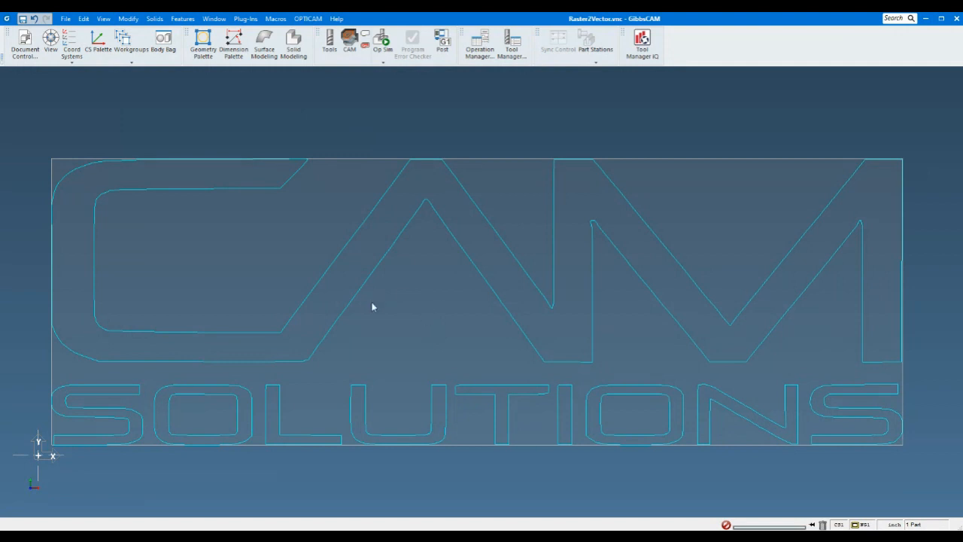
pyautogui.hotkey('ctrl', 'a')
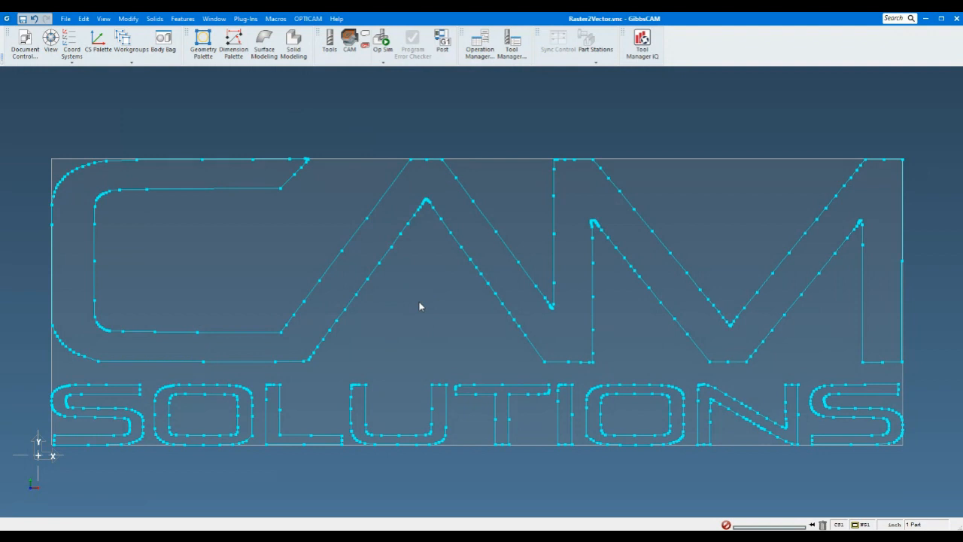
pyautogui.click(419, 306)
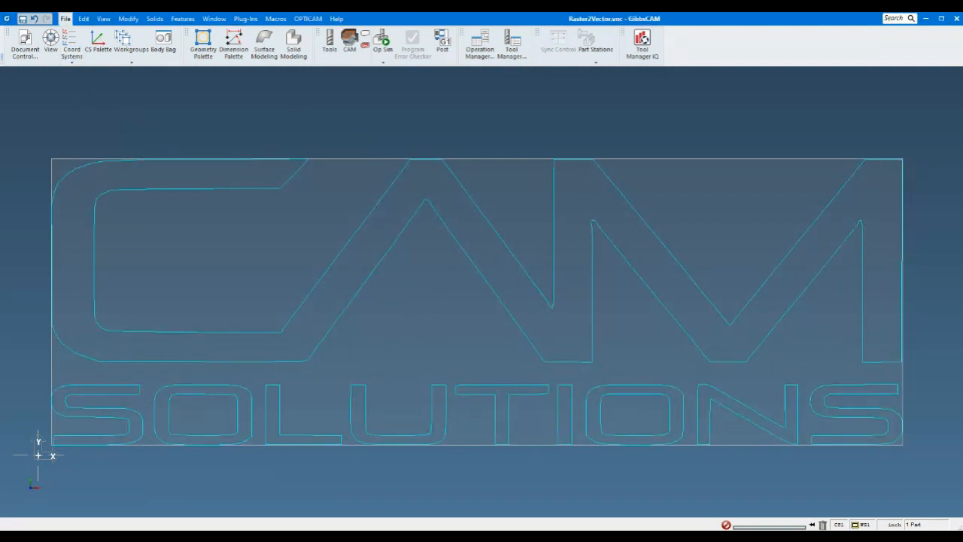
pyautogui.click(158, 54)
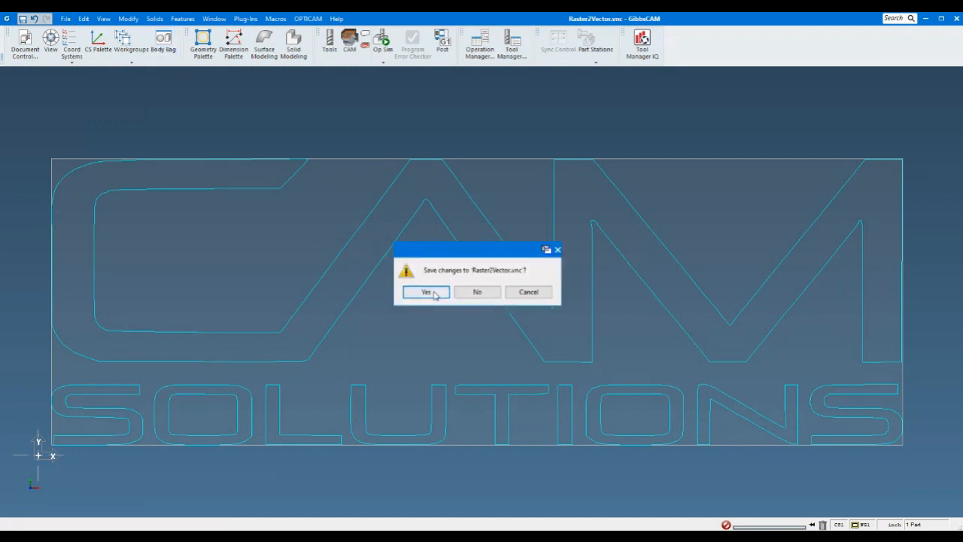
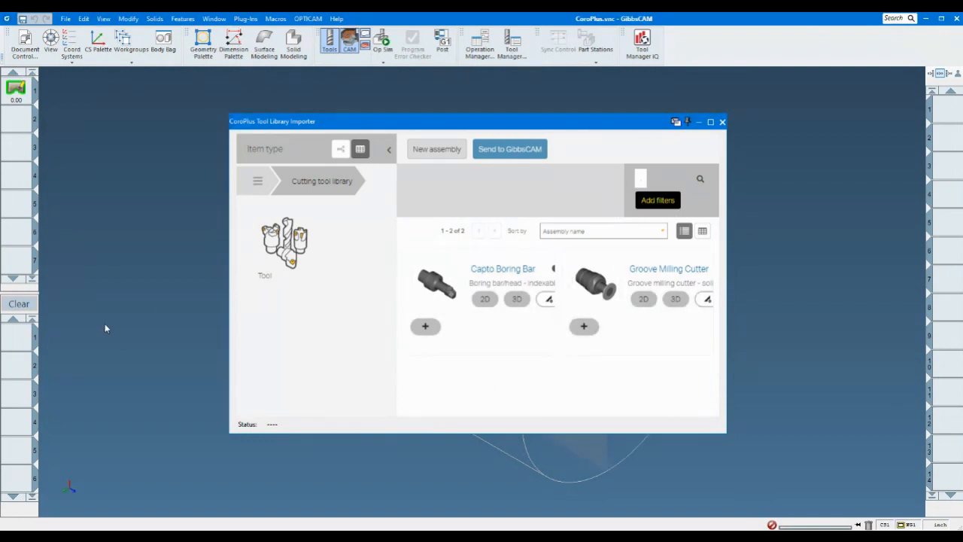
# Close the CoroPlus Tool Library Importer and open turning tool 1, keeping the ToolManagerIQ window beside its dialog.
pyautogui.click(722, 122)
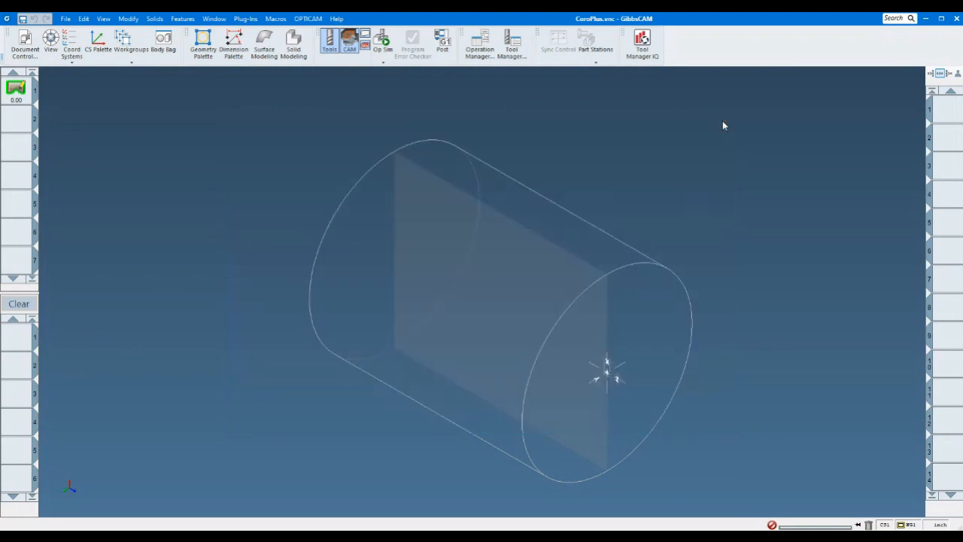
pyautogui.doubleClick(15, 88)
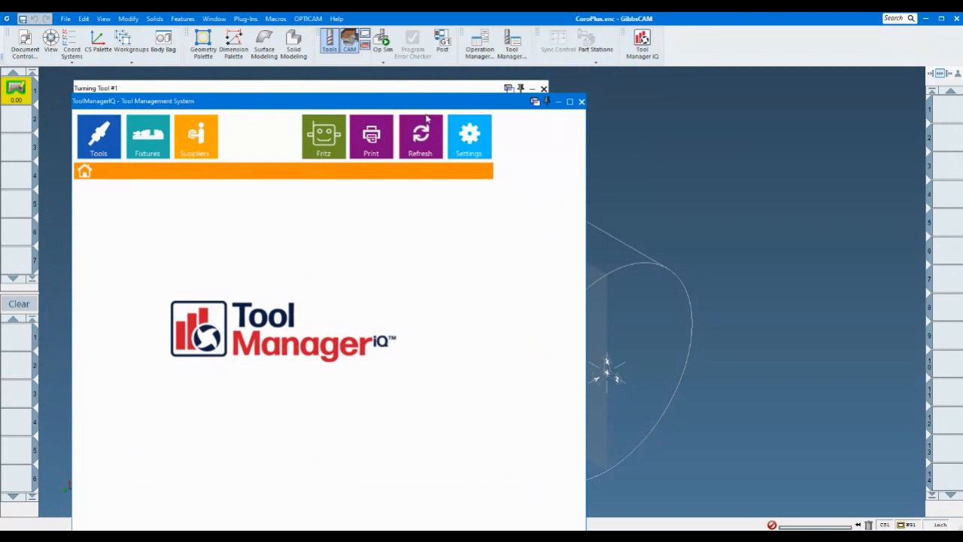
pyautogui.moveTo(379, 99); pyautogui.dragTo(714, 69)
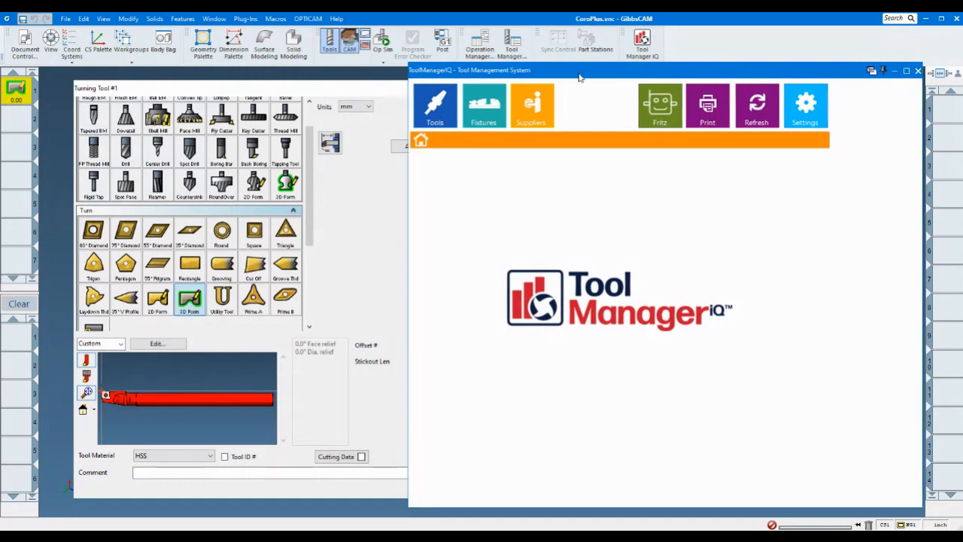
pyautogui.moveTo(583, 76); pyautogui.dragTo(580, 82)
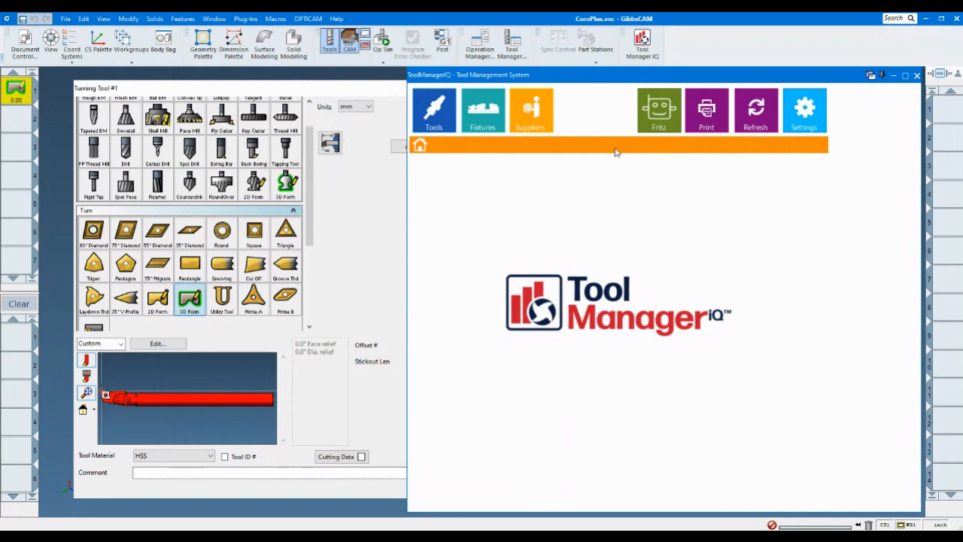
# Open the Ask Fritz Anything assistant from ToolManagerIQ and place its window over the tool dialog and ToolManagerIQ.
pyautogui.click(659, 111)
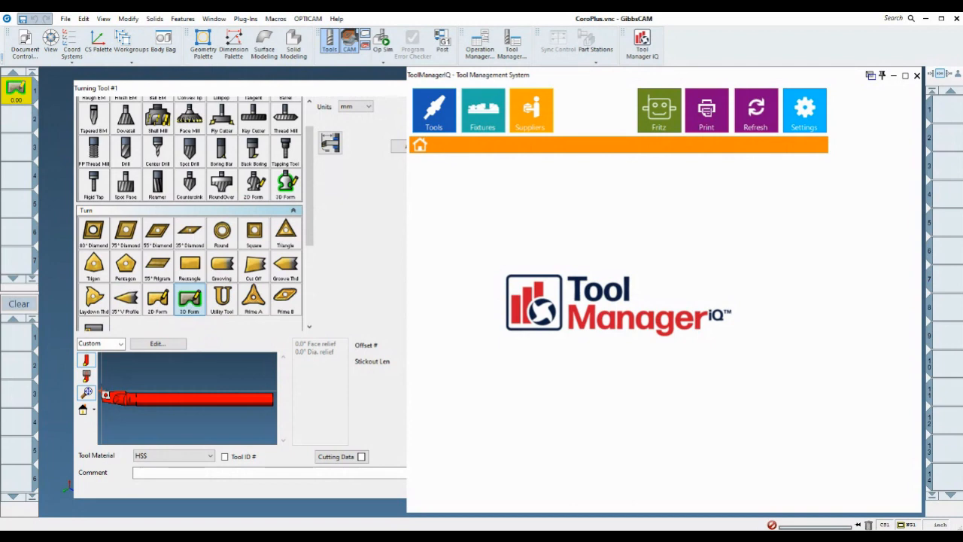
pyautogui.doubleClick(495, 22)
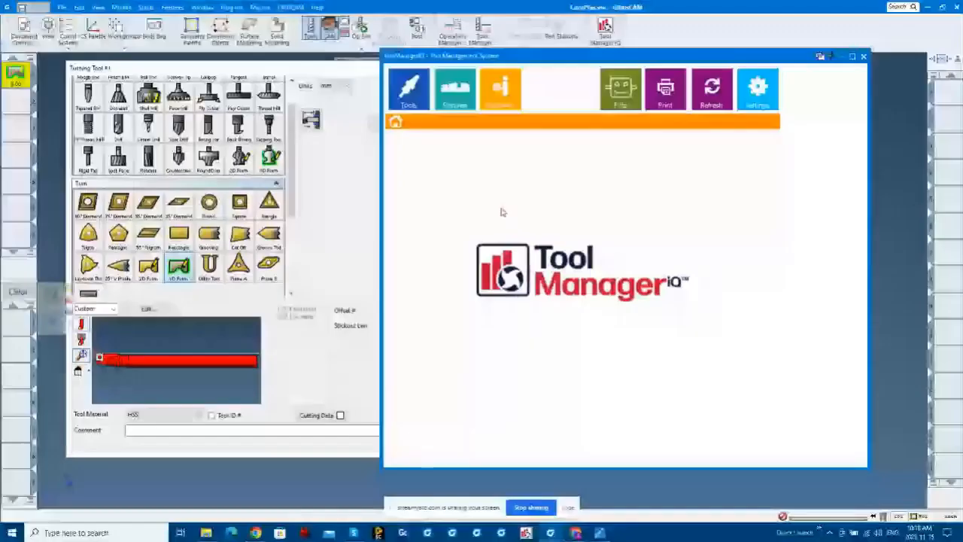
pyautogui.click(620, 90)
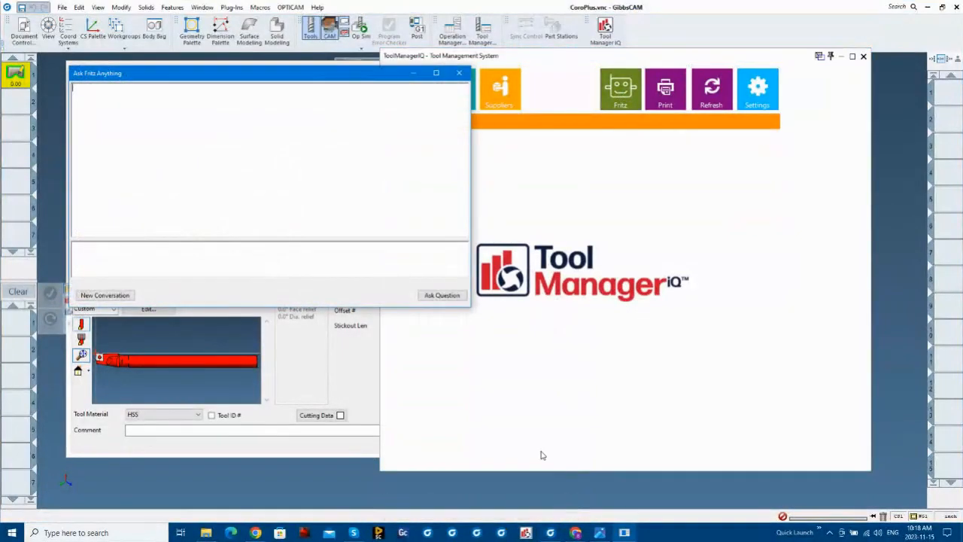
pyautogui.moveTo(361, 79); pyautogui.dragTo(479, 185)
pyautogui.moveTo(483, 60); pyautogui.dragTo(506, 75)
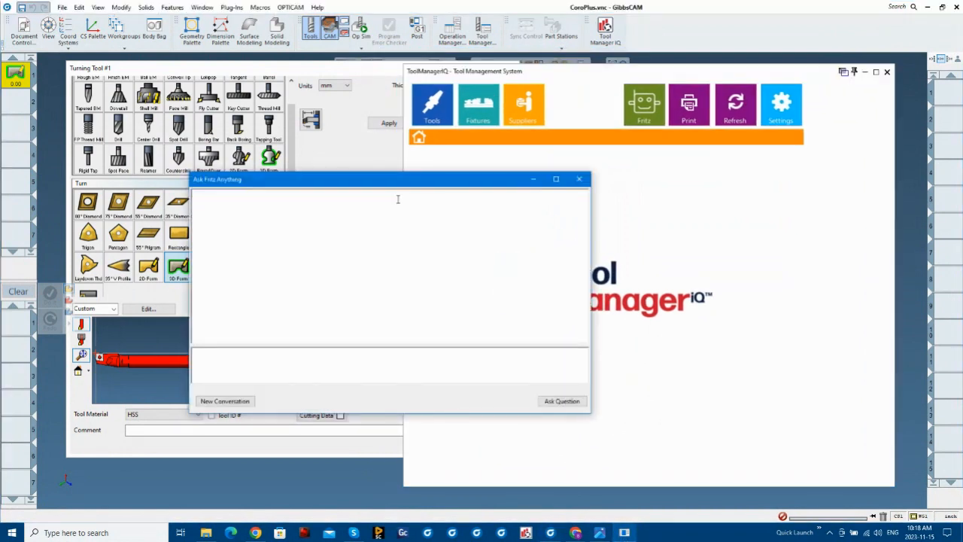
pyautogui.moveTo(362, 183); pyautogui.dragTo(387, 203)
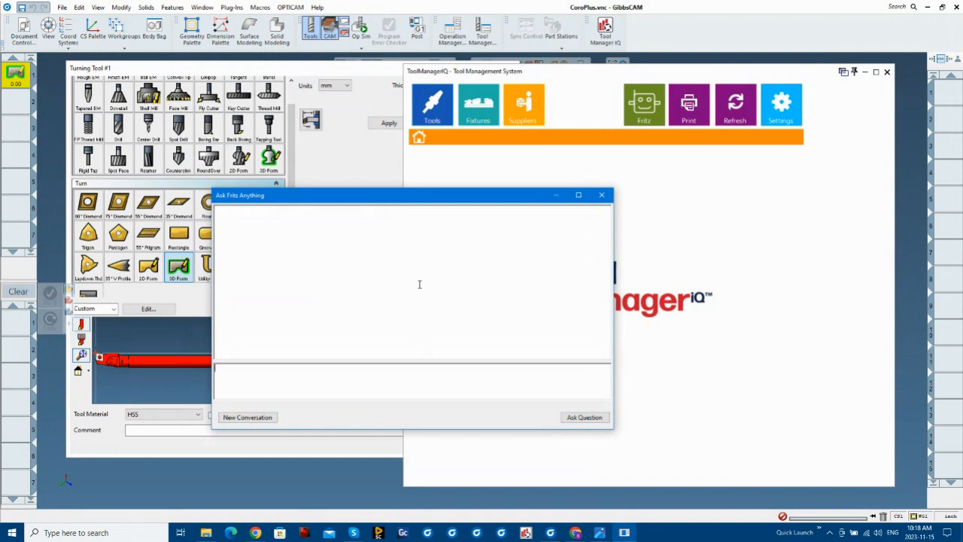
# Ask Fritz "What drill would you use for a 1/4"-20 tap?", followed by "What about for a from tap?".
pyautogui.write('What drill would you use for a 1/4"-20 ta')
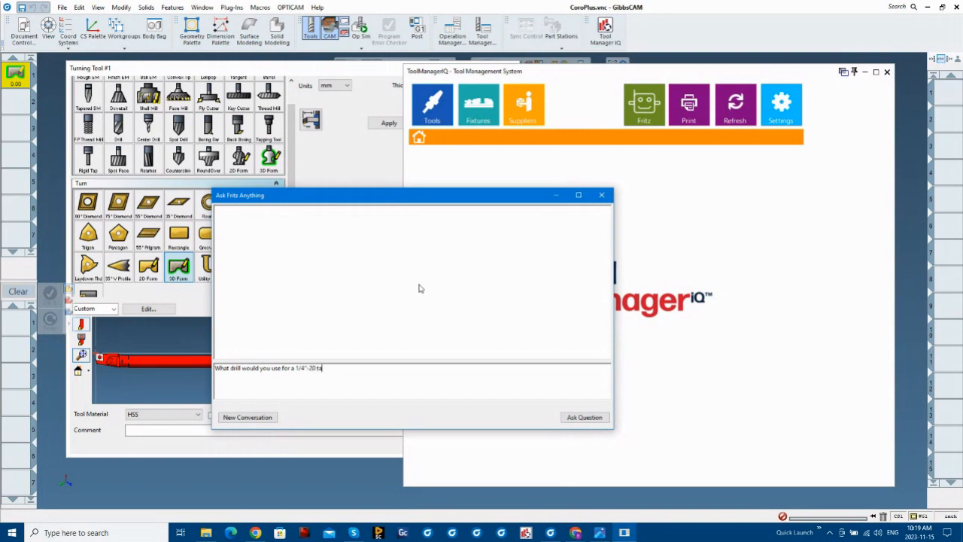
pyautogui.write('p?')
pyautogui.press('Return')
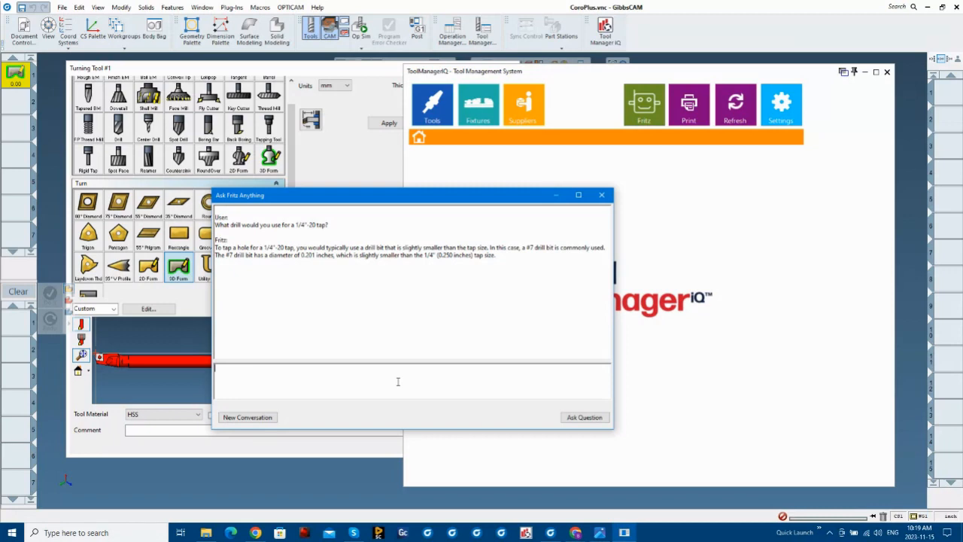
pyautogui.write('What about for a from tap?')
pyautogui.press('Return')
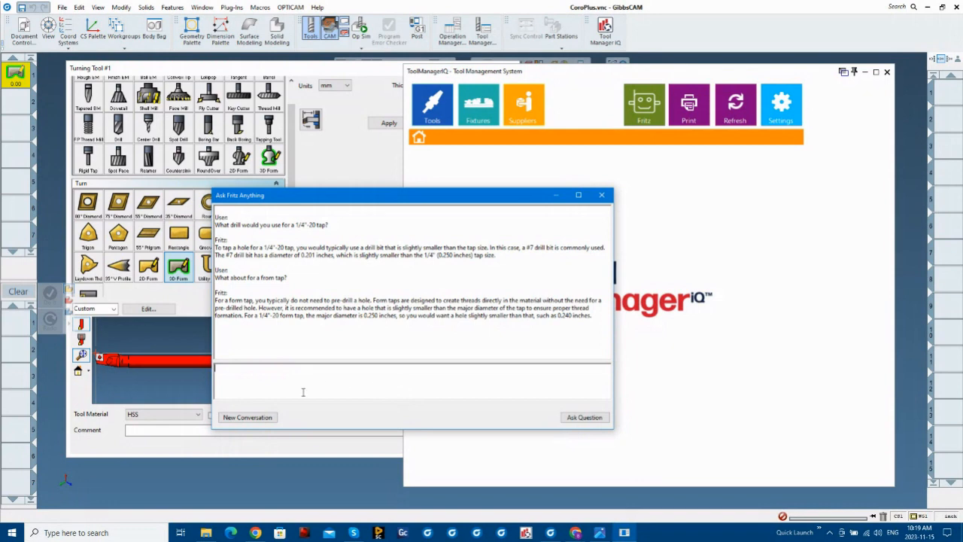
# Start a new Fritz conversation and ask "What grade of carbide should I use for Inconel".
pyautogui.click(248, 417)
pyautogui.click(413, 385)
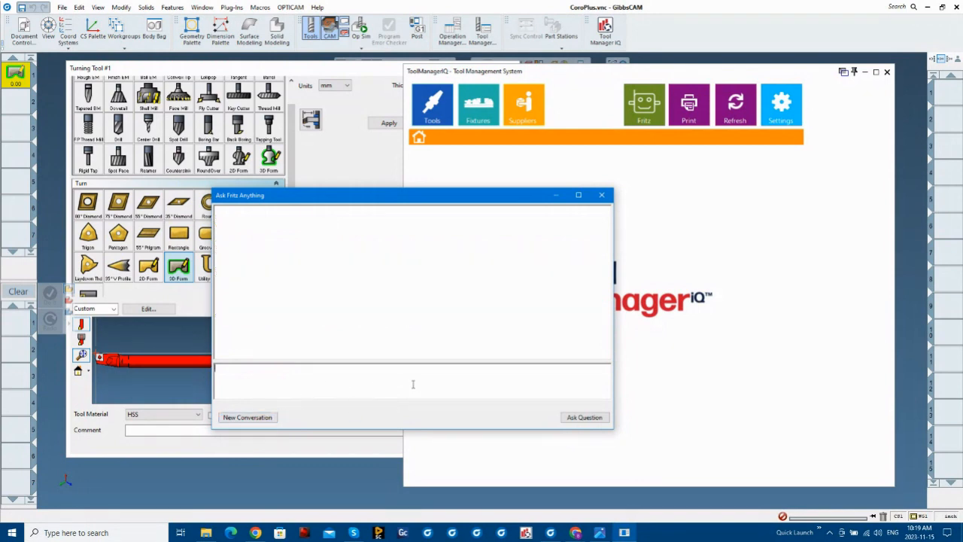
pyautogui.write('What grade of carbide should I use')
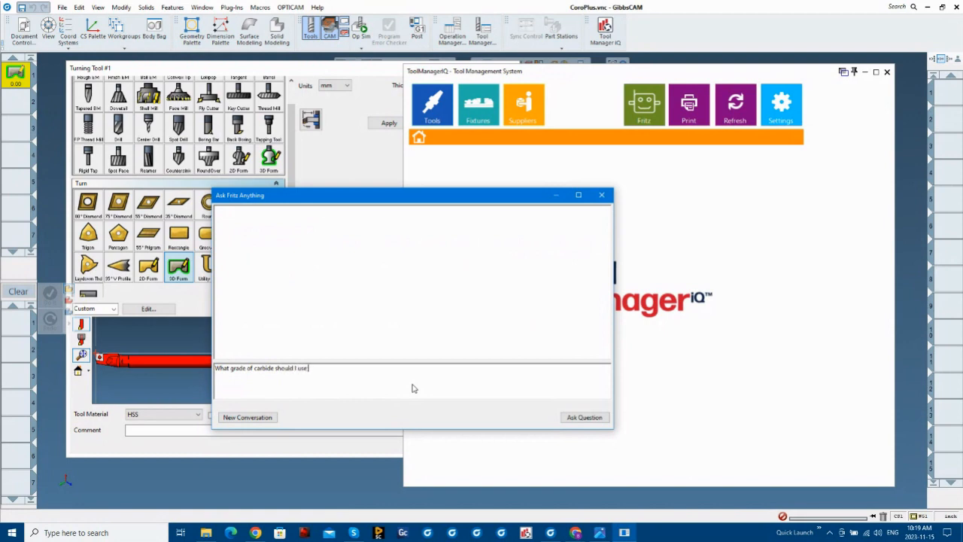
pyautogui.write(' for Inconel')
pyautogui.press('Return')
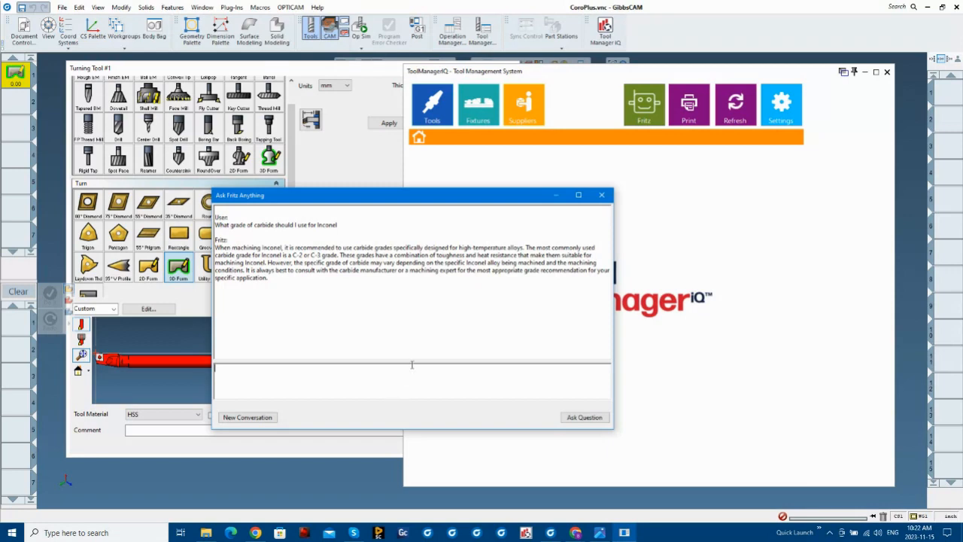
# Review the carbide grade answer, clear the conversation and close the Ask Fritz Anything window.
pyautogui.doubleClick(297, 255)
pyautogui.click(290, 284)
pyautogui.click(399, 383)
pyautogui.click(247, 417)
pyautogui.click(601, 196)
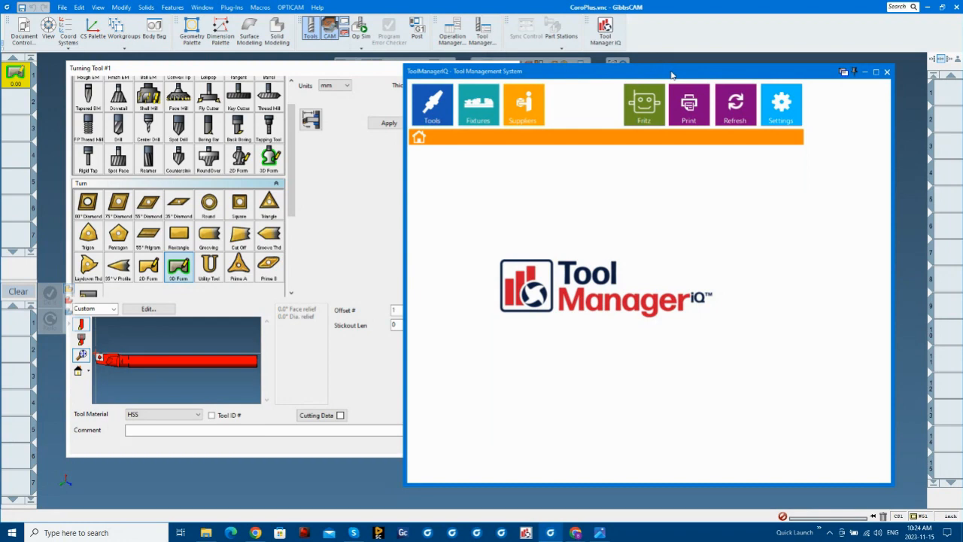
# Open the Tool Management list in ToolManagerIQ.
pyautogui.click(436, 101)
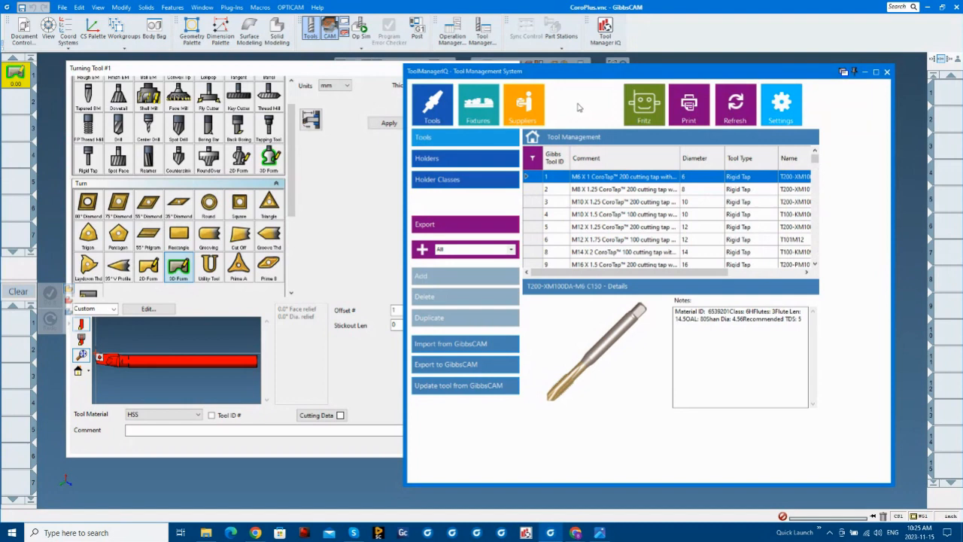
# View the supplier list, return to the tool list, and close the Turning Tool #1 window.
pyautogui.click(531, 99)
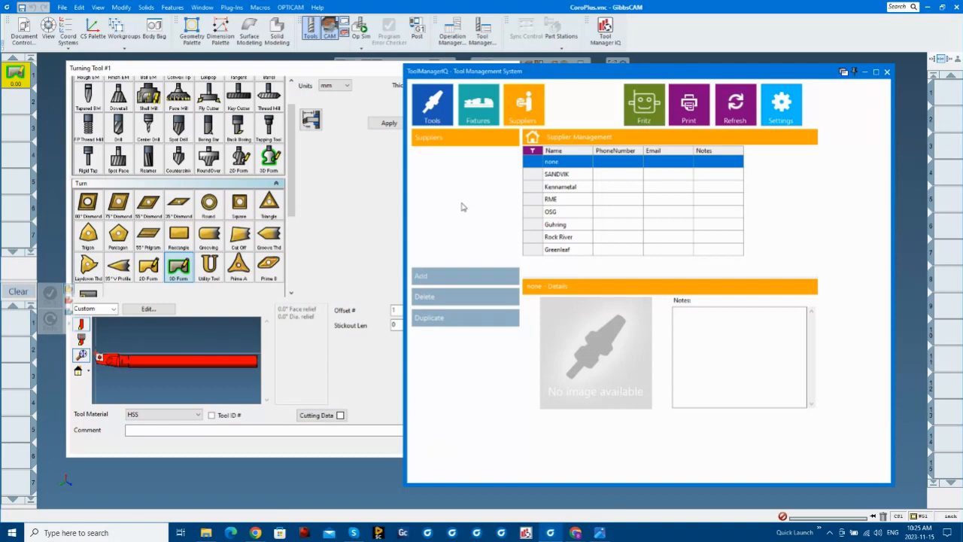
pyautogui.click(432, 105)
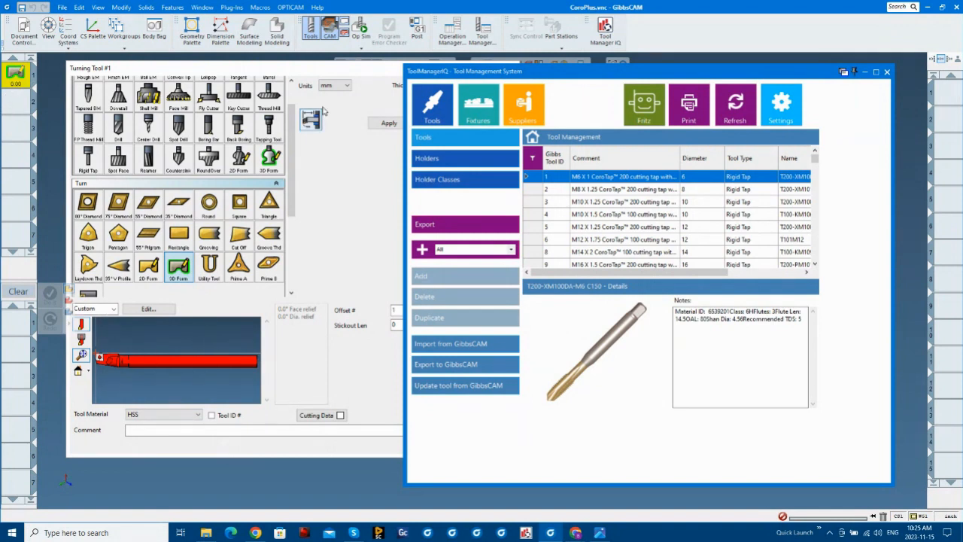
pyautogui.click(381, 71)
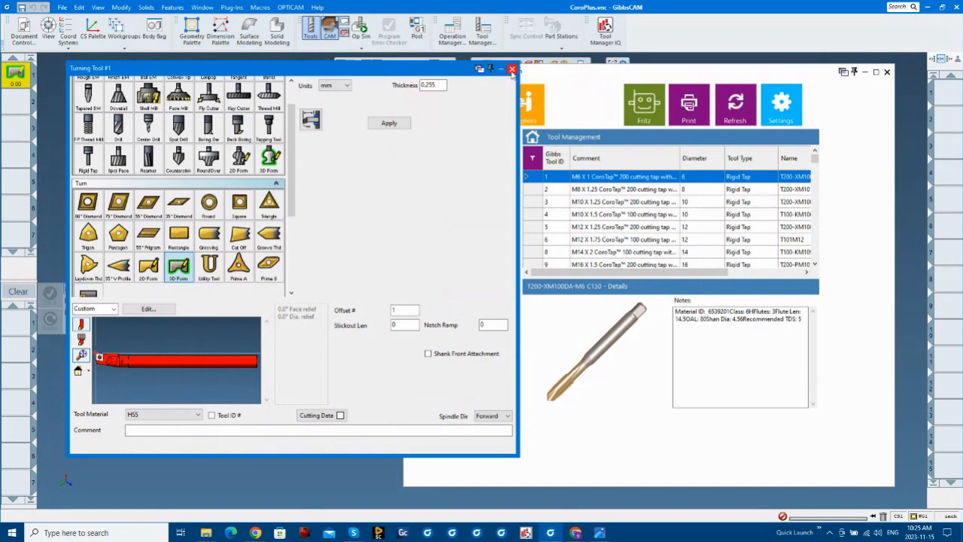
pyautogui.click(512, 69)
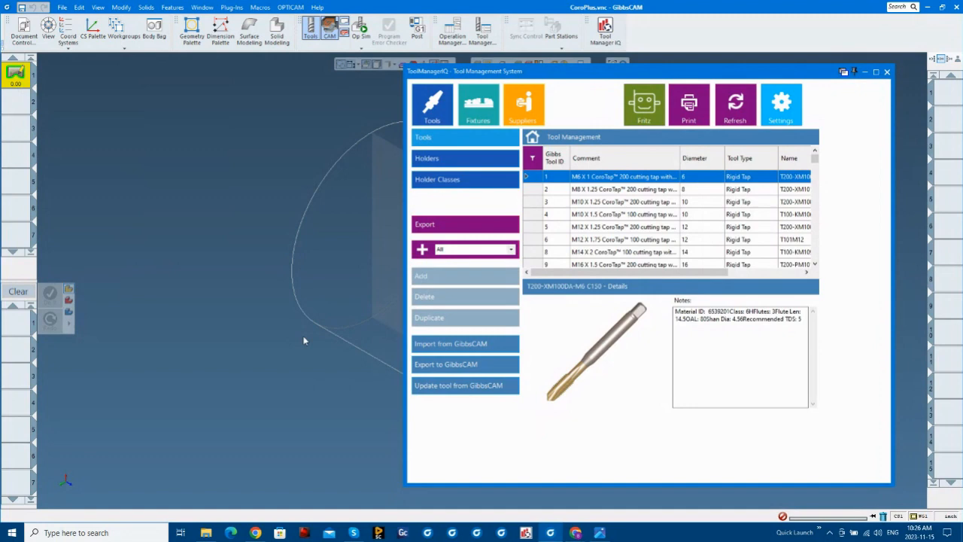
# Start importing the selected form tool from GibbsCAM into ToolManagerIQ and look through its available favorite groups.
pyautogui.click(457, 347)
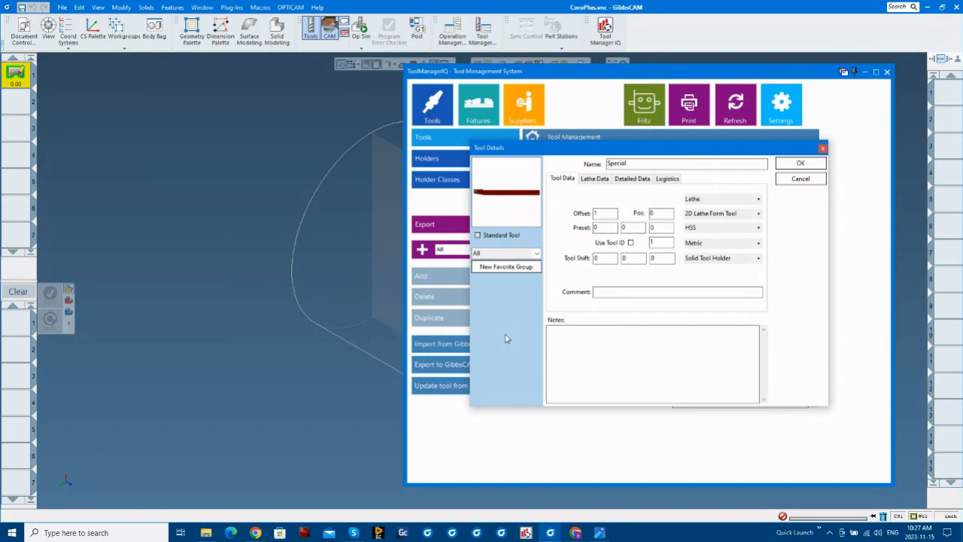
pyautogui.click(537, 254)
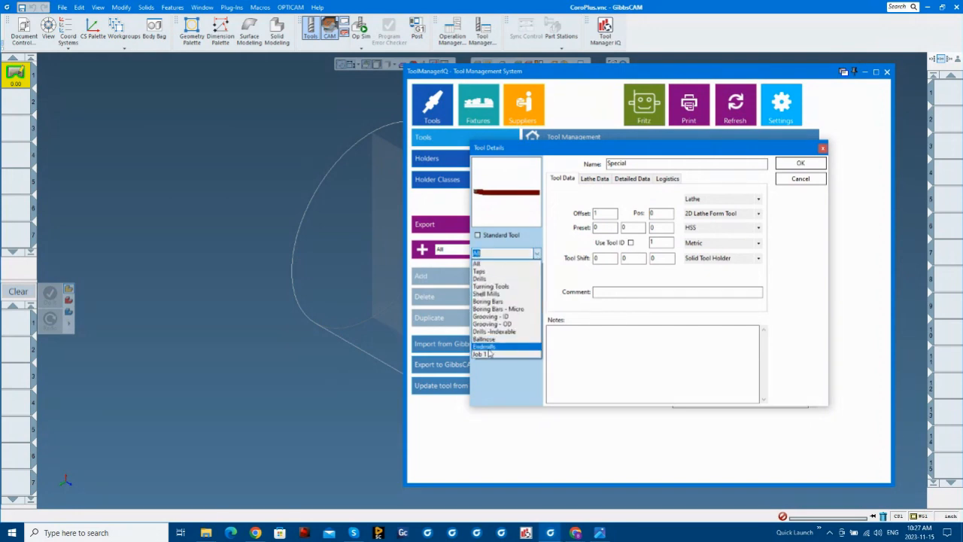
pyautogui.click(502, 391)
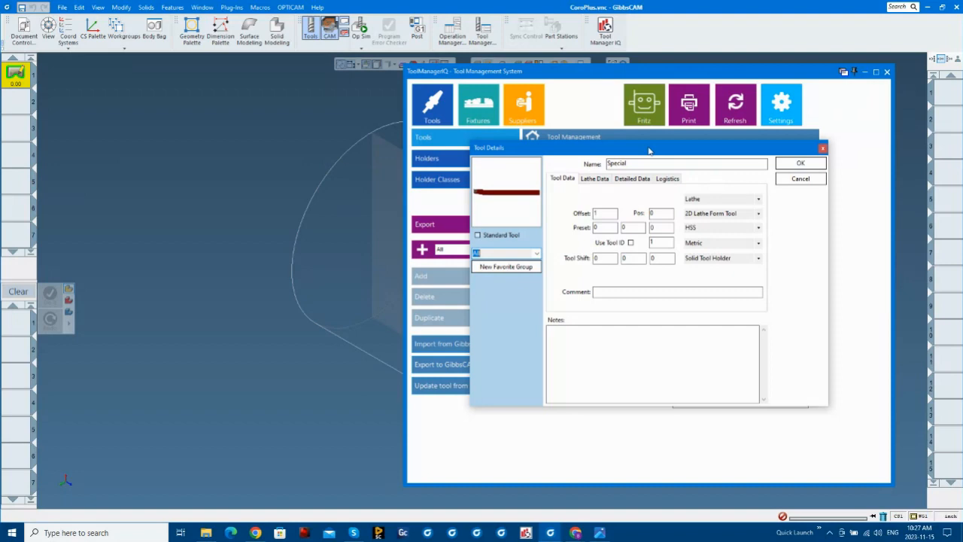
pyautogui.click(537, 254)
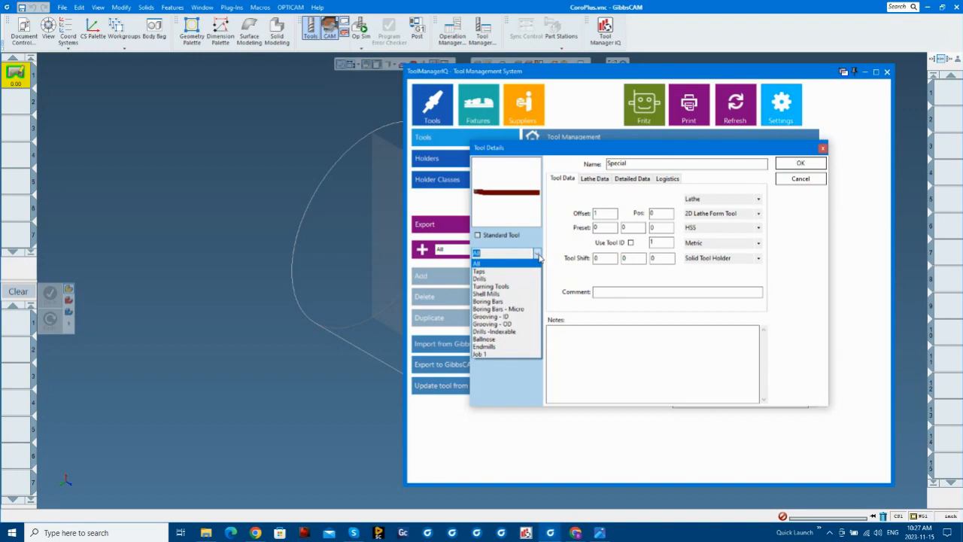
pyautogui.rightClick(539, 259)
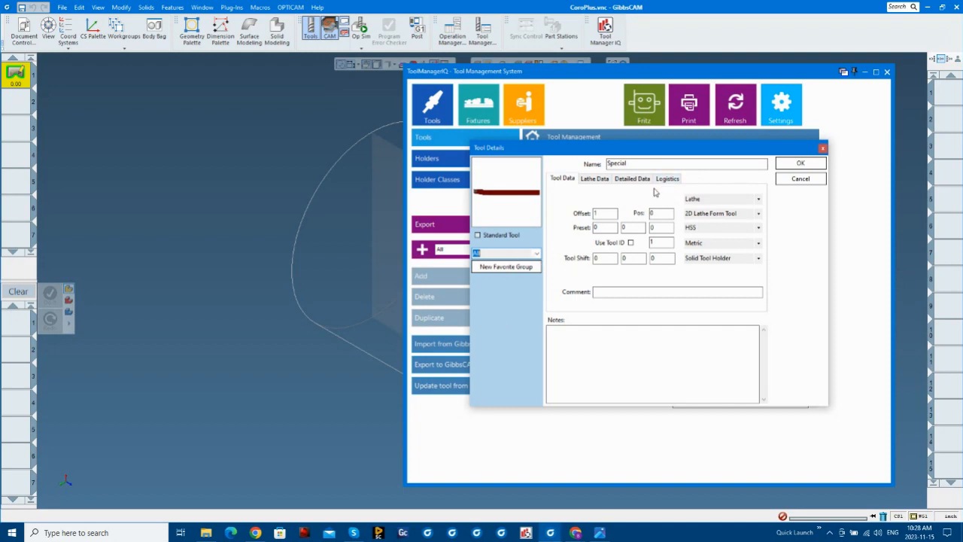
# Set the Special tool's supplier to SANDVIK and its item number to 12345, and save the tool with its holder.
pyautogui.click(668, 179)
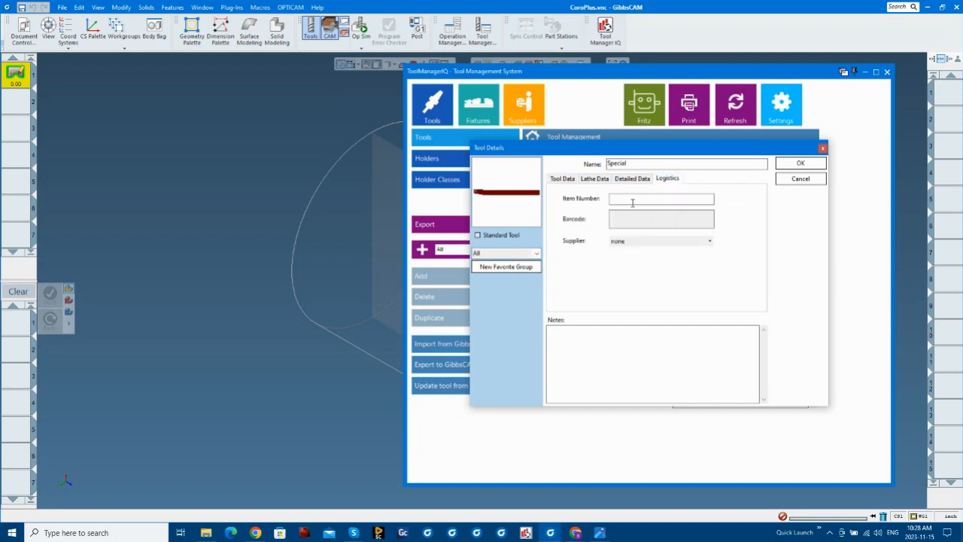
pyautogui.click(710, 241)
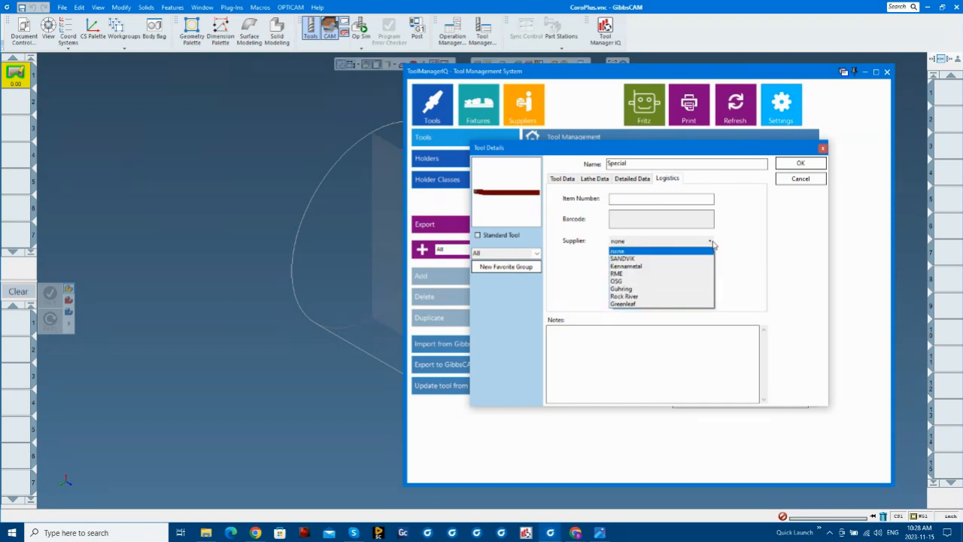
pyautogui.click(636, 257)
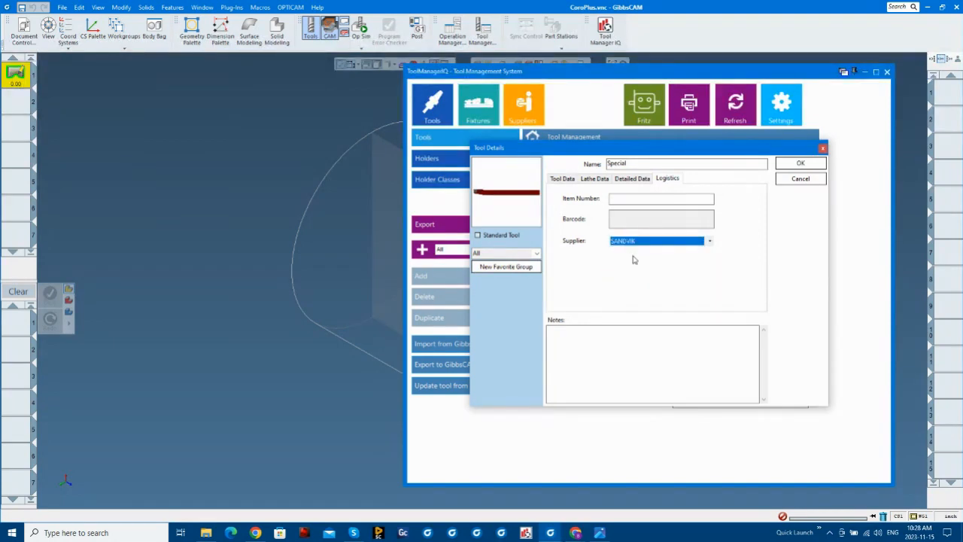
pyautogui.click(657, 199)
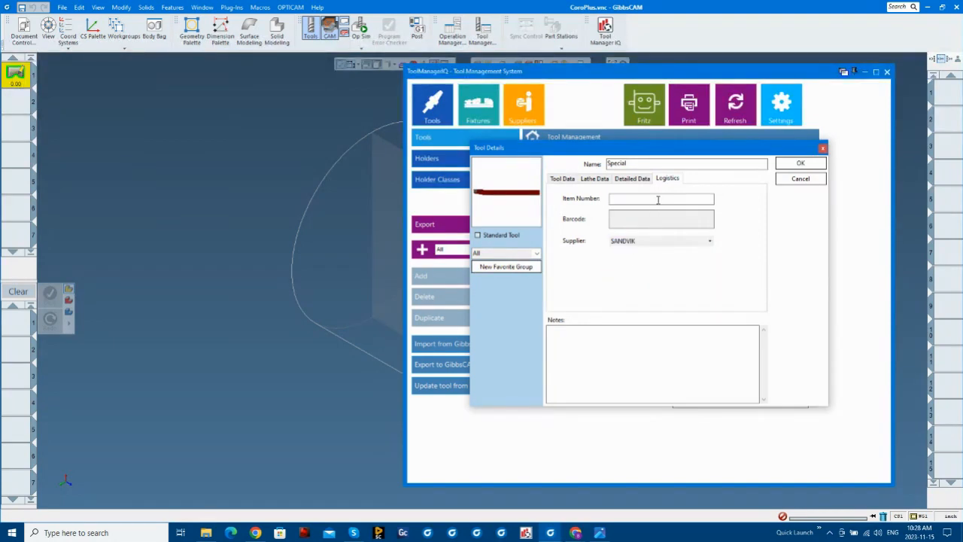
pyautogui.write('12345')
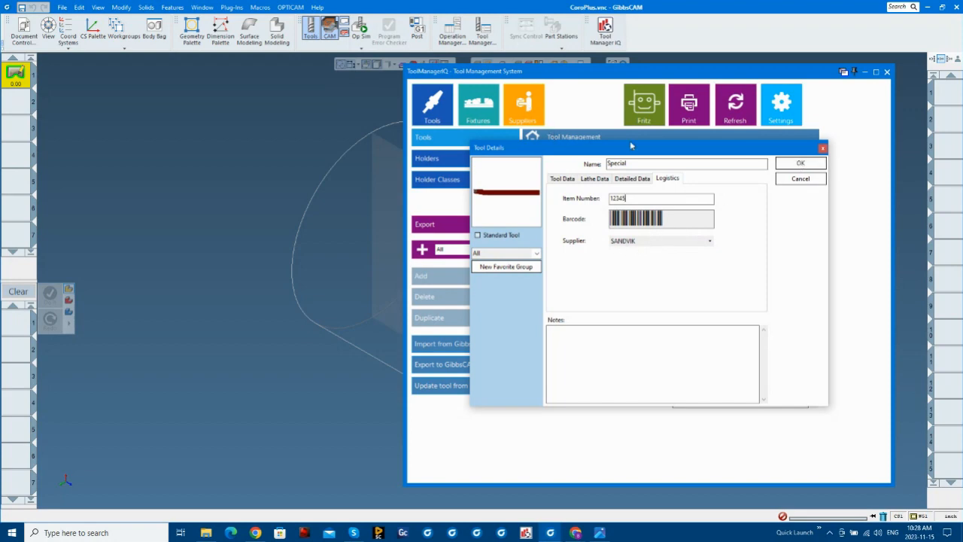
pyautogui.click(802, 164)
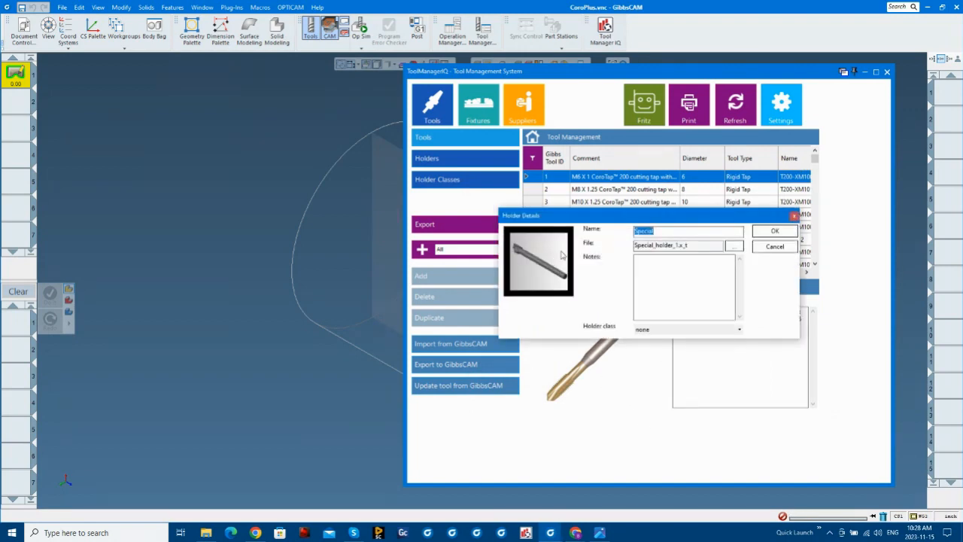
pyautogui.click(776, 232)
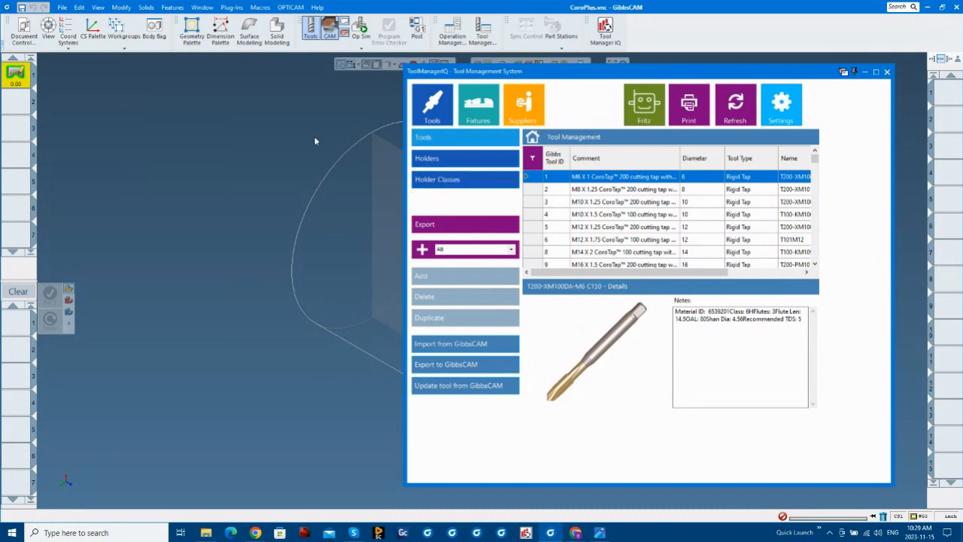
# Review the holder list, the holder classes and the SANDVIK supplier details without editing them.
pyautogui.click(447, 159)
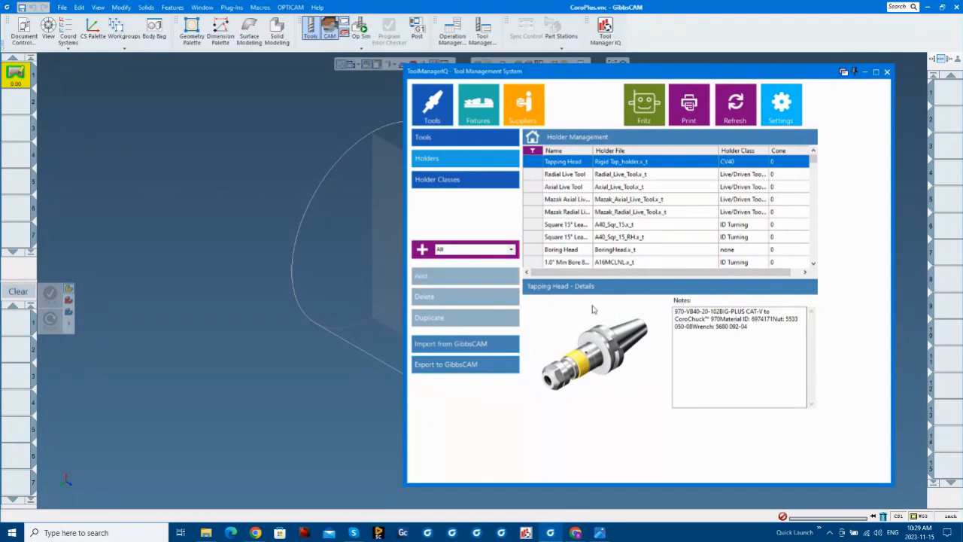
pyautogui.click(455, 185)
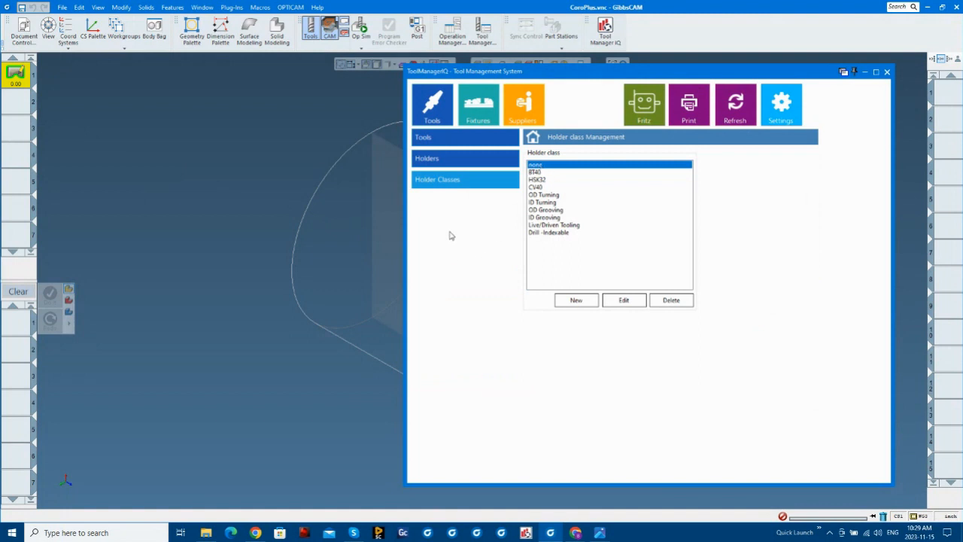
pyautogui.click(525, 101)
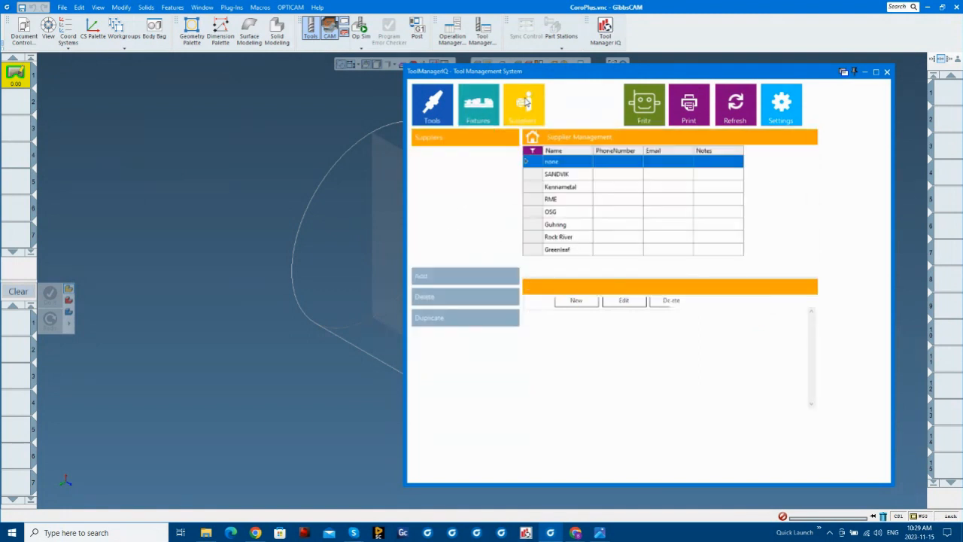
pyautogui.doubleClick(563, 177)
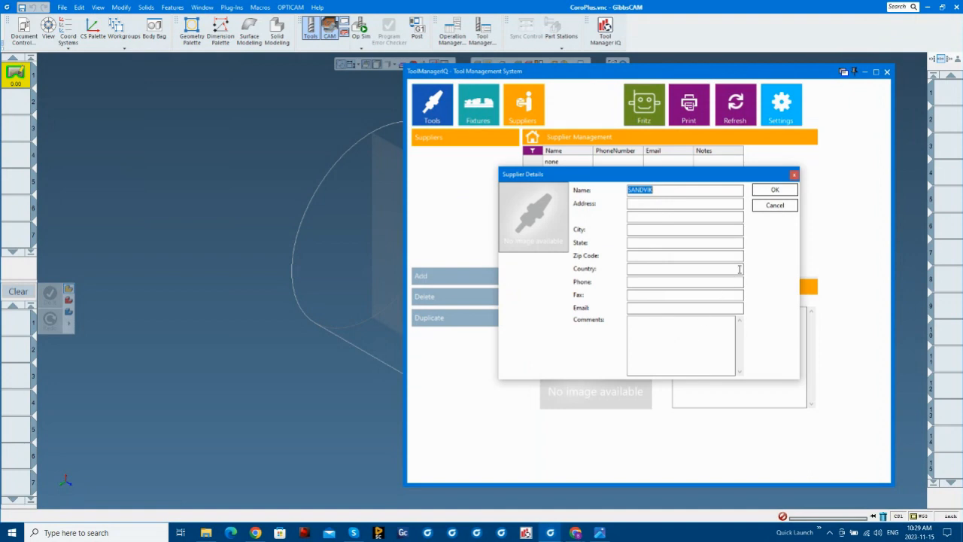
pyautogui.click(775, 206)
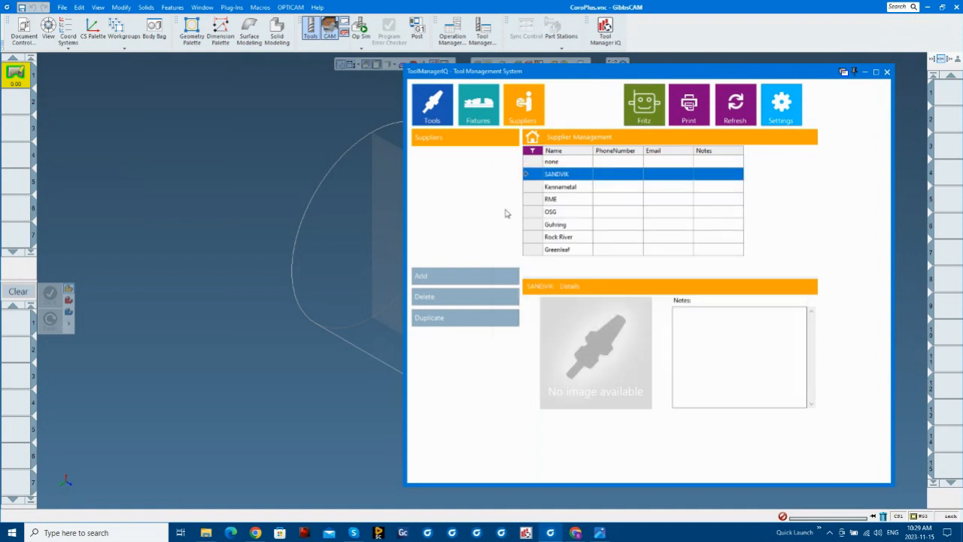
# Close the ToolManagerIQ window and the CoroPlus part file.
pyautogui.click(144, 123)
pyautogui.click(63, 8)
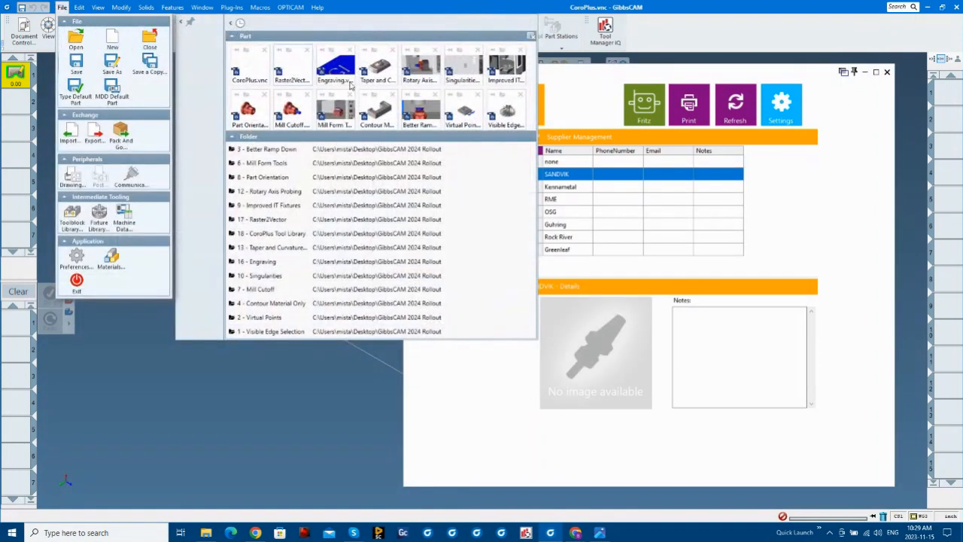
pyautogui.click(820, 94)
pyautogui.click(887, 72)
pyautogui.click(62, 8)
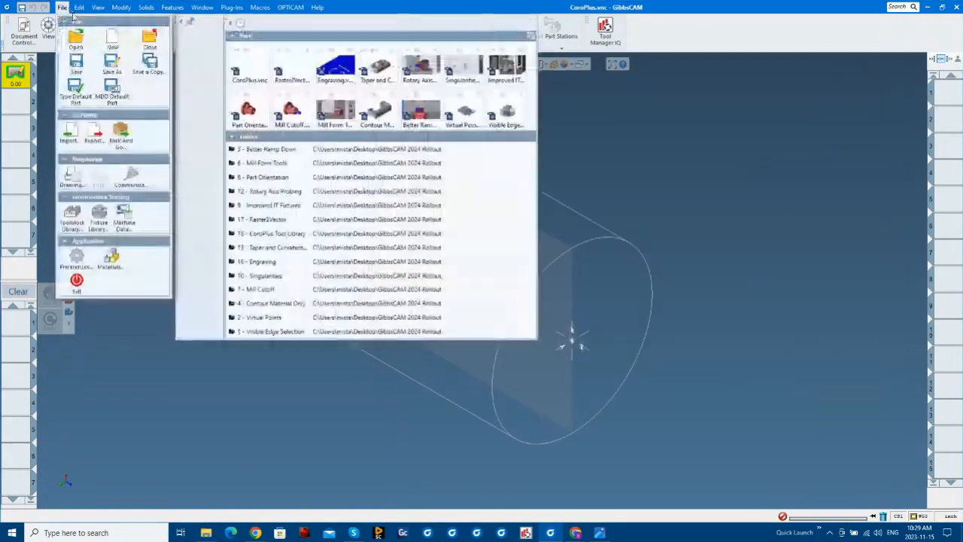
pyautogui.click(150, 38)
pyautogui.click(477, 280)
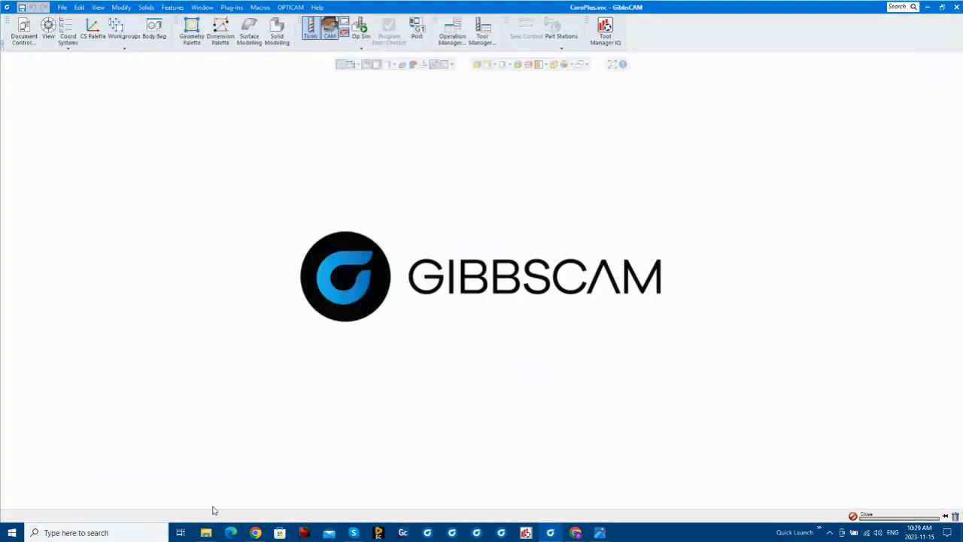
# Open ToolManageriQ Lathe Demo.vnc from the 19 - TMiQ 3.0 folder inside GibbsCAM 2024 Rollout, using File Explorer.
pyautogui.click(206, 532)
pyautogui.click(350, 348)
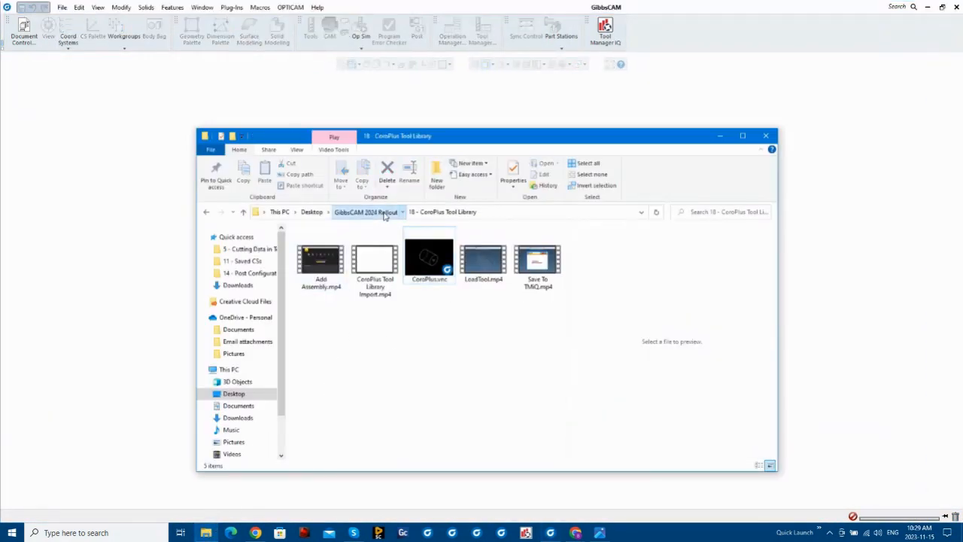
pyautogui.click(362, 211)
pyautogui.doubleClick(329, 435)
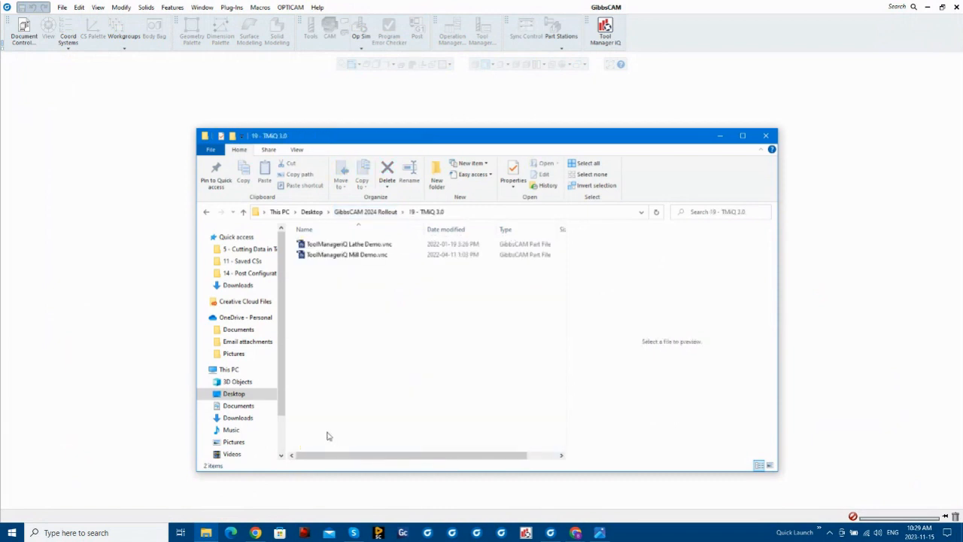
pyautogui.click(350, 246)
pyautogui.doubleClick(351, 247)
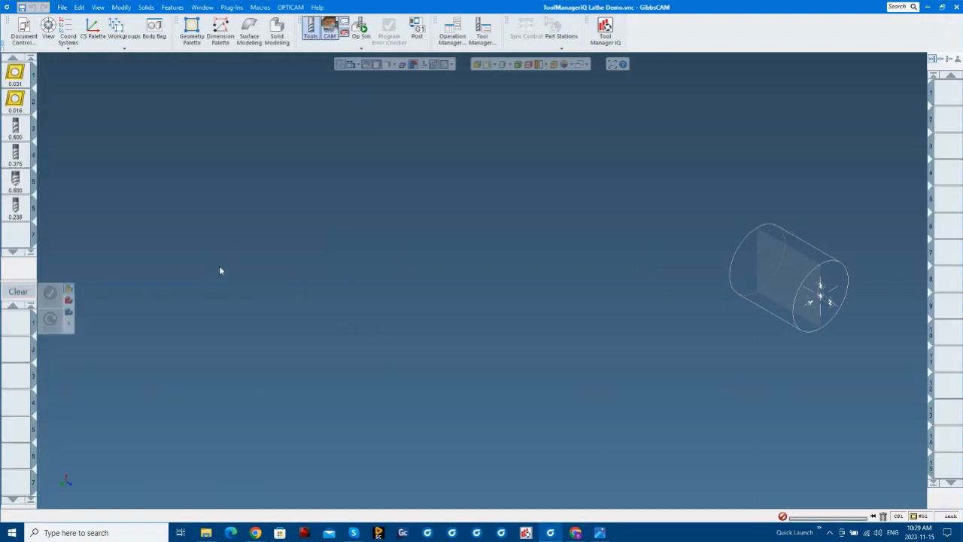
# Open ToolManagerIQ's tool list for the lathe part and delete the favorite group Job 1.
pyautogui.click(605, 30)
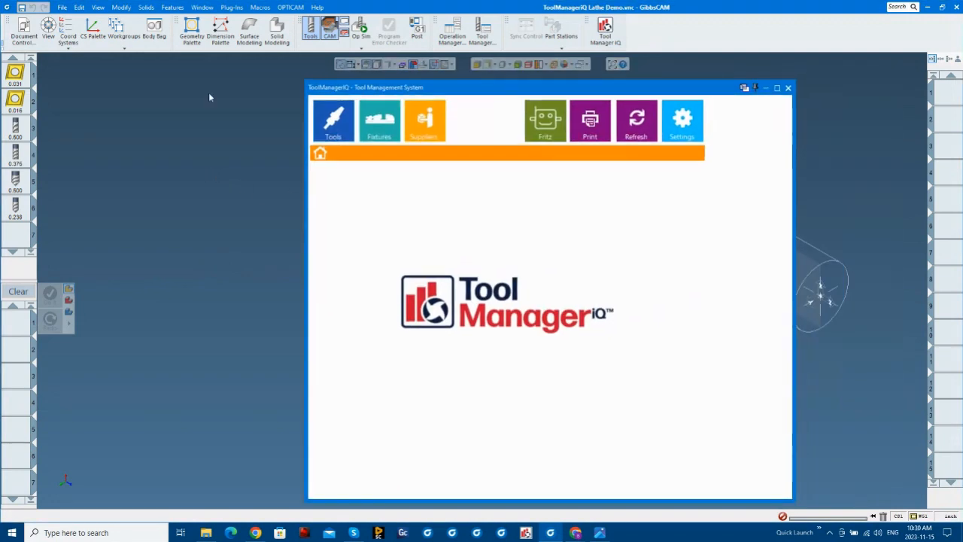
pyautogui.click(333, 132)
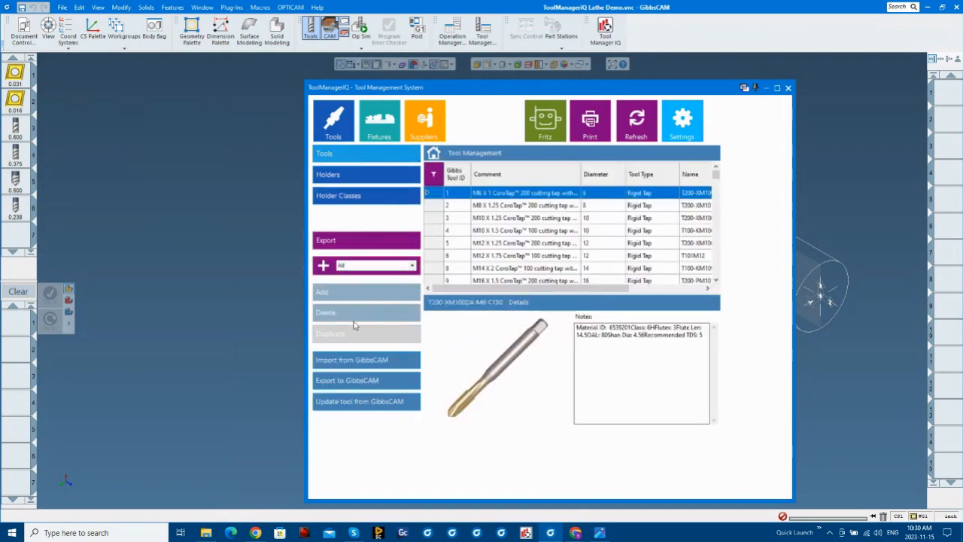
pyautogui.click(323, 265)
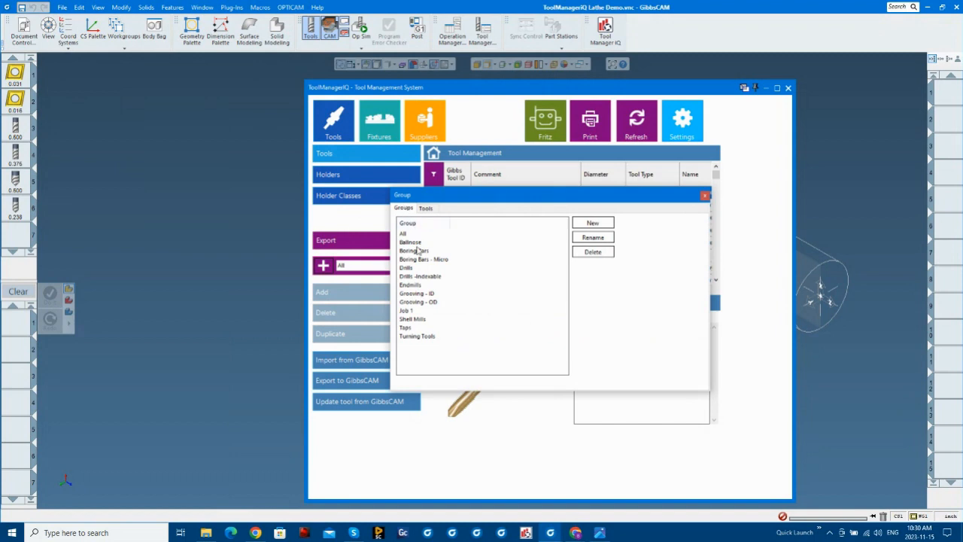
pyautogui.click(415, 311)
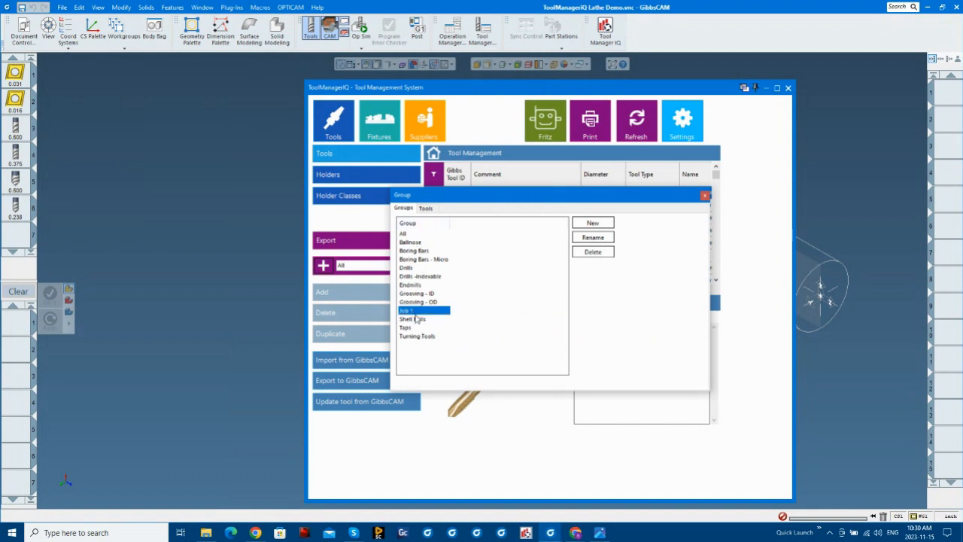
pyautogui.click(593, 252)
pyautogui.click(448, 297)
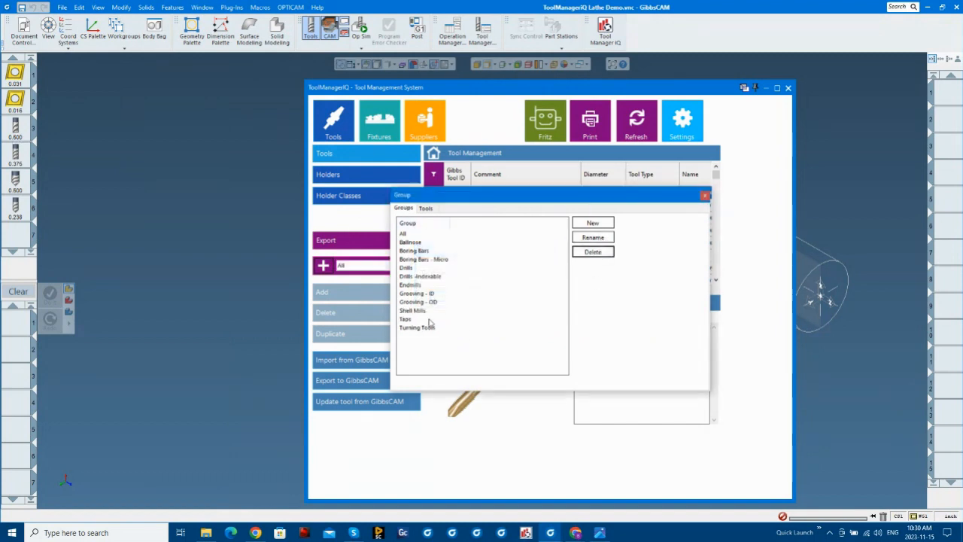
pyautogui.click(705, 196)
# Import all six lathe part tools from GibbsCAM into ToolManagerIQ and create the favorite group Job 1 for them.
pyautogui.click(20, 79)
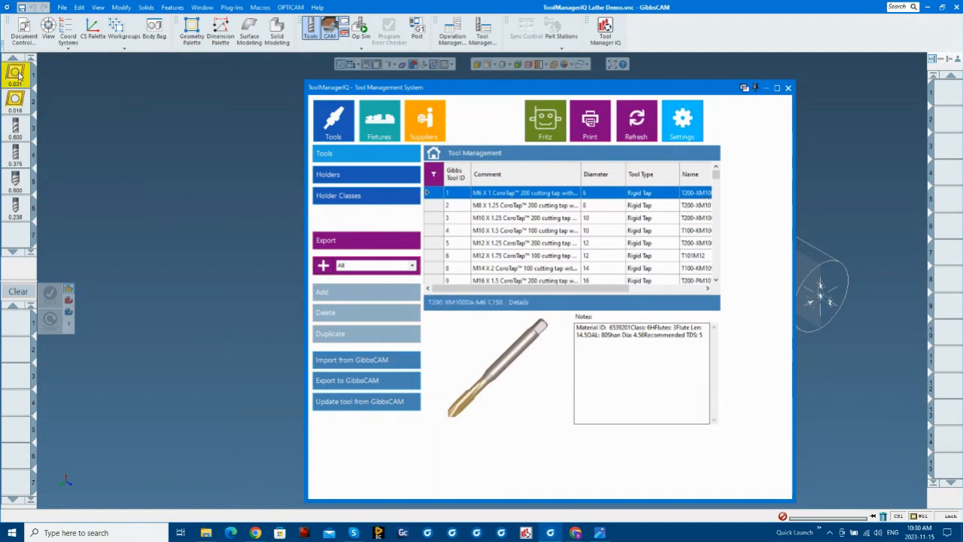
pyautogui.keyDown('shift'); pyautogui.click(17, 211); pyautogui.keyUp('shift')
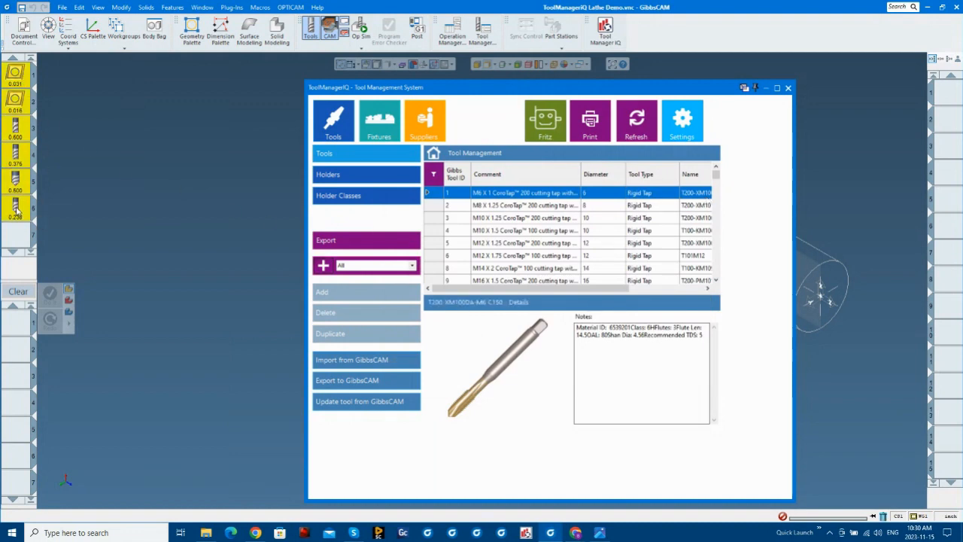
pyautogui.click(360, 362)
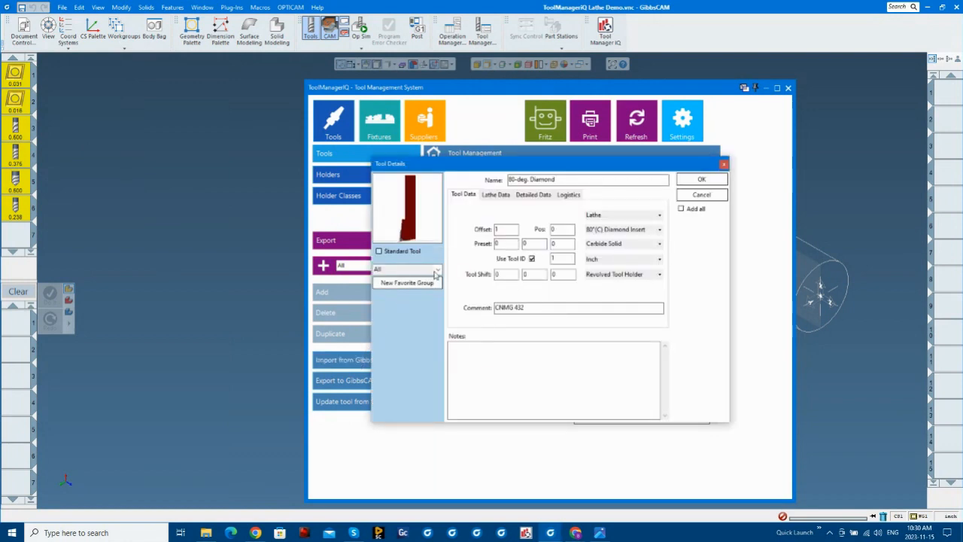
pyautogui.click(435, 273)
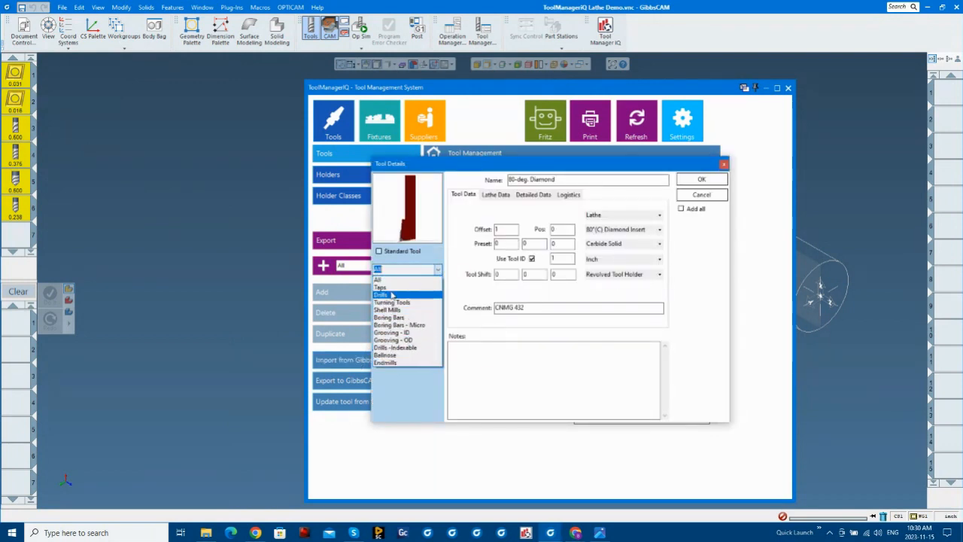
pyautogui.click(439, 271)
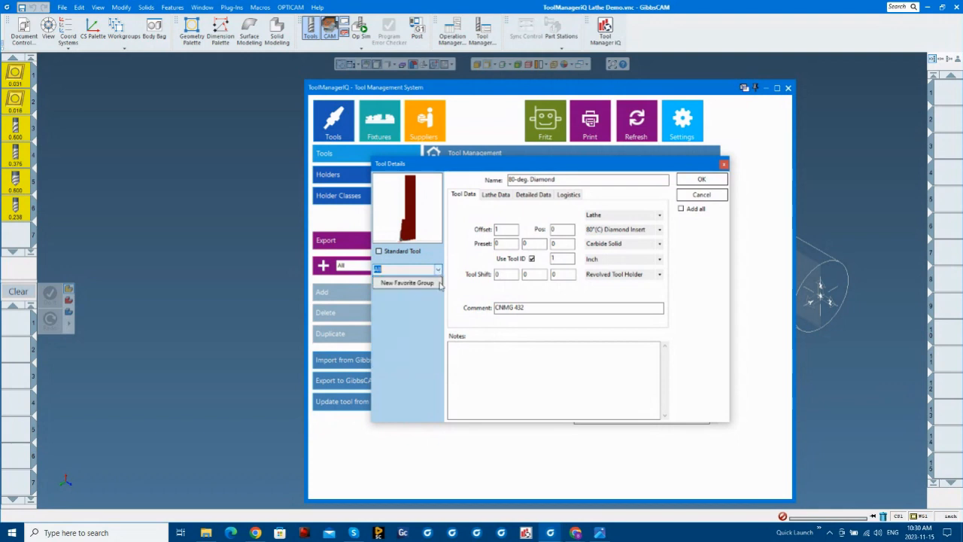
pyautogui.click(407, 284)
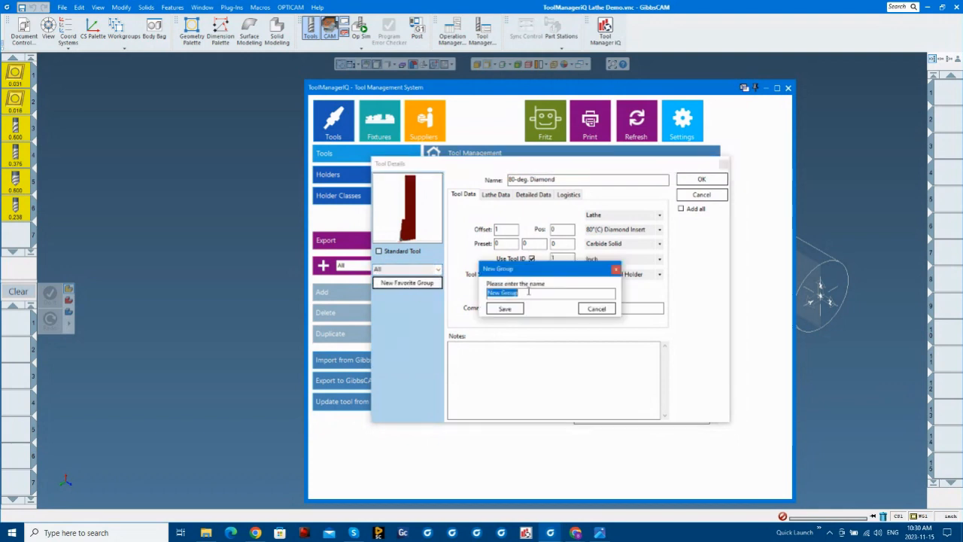
pyautogui.write('la')
pyautogui.write('b 1')
pyautogui.click(505, 309)
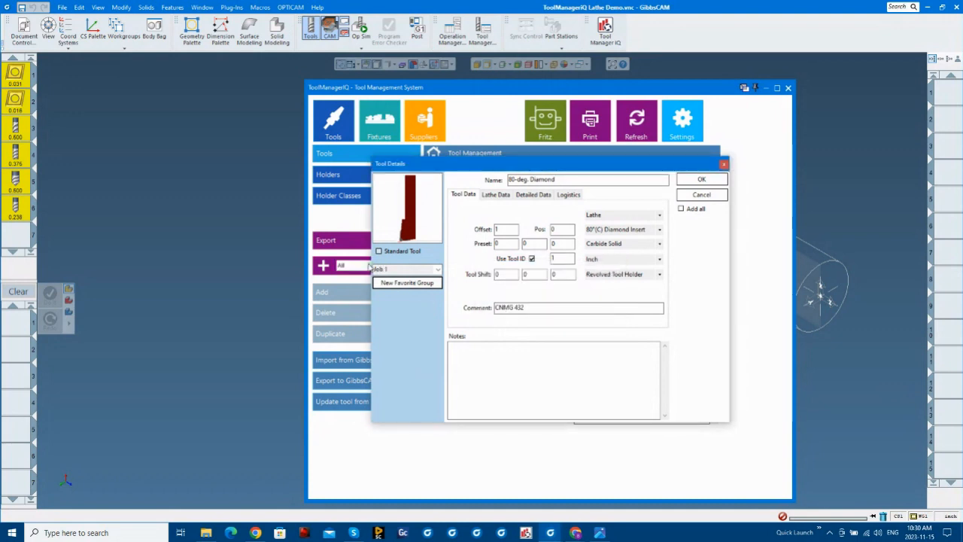
# Add all the imported tools at once and filter the tool list by the favorite group Job 1.
pyautogui.click(682, 209)
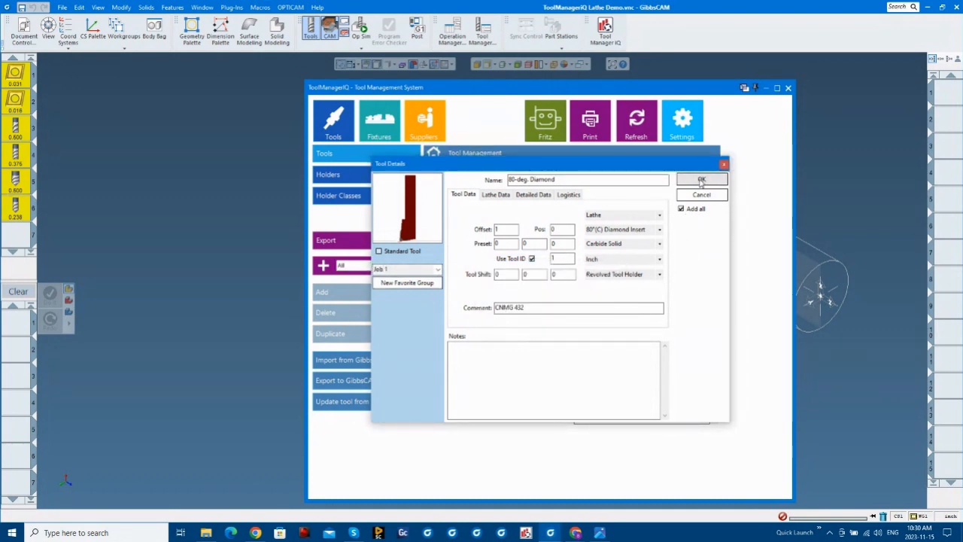
pyautogui.click(702, 182)
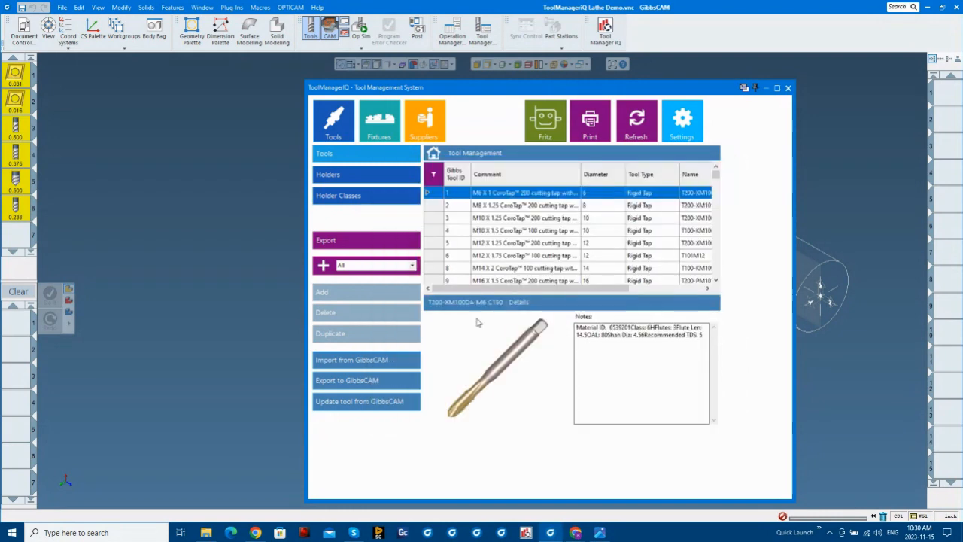
pyautogui.click(372, 265)
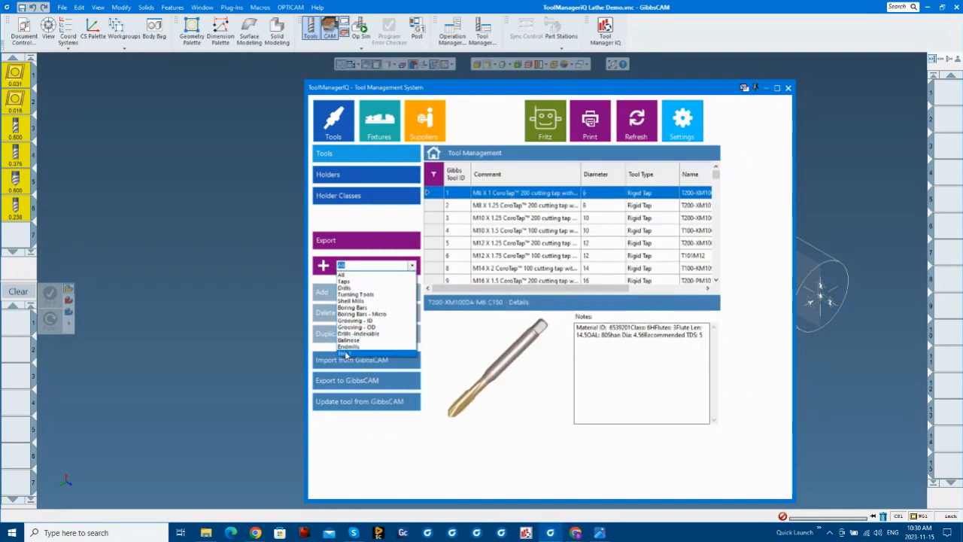
pyautogui.click(345, 354)
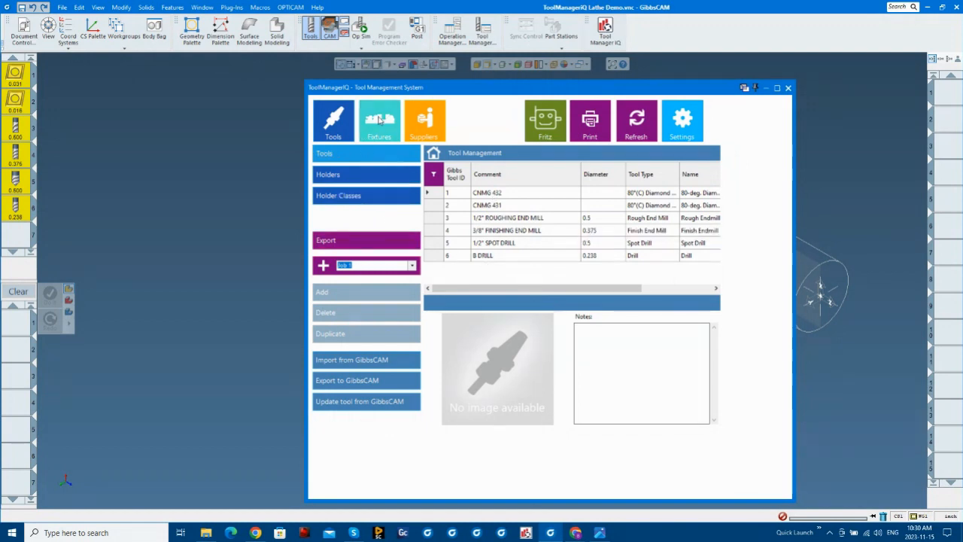
# Export the Collet Chuck fixture from ToolManagerIQ's fixture list into the lathe part.
pyautogui.click(380, 121)
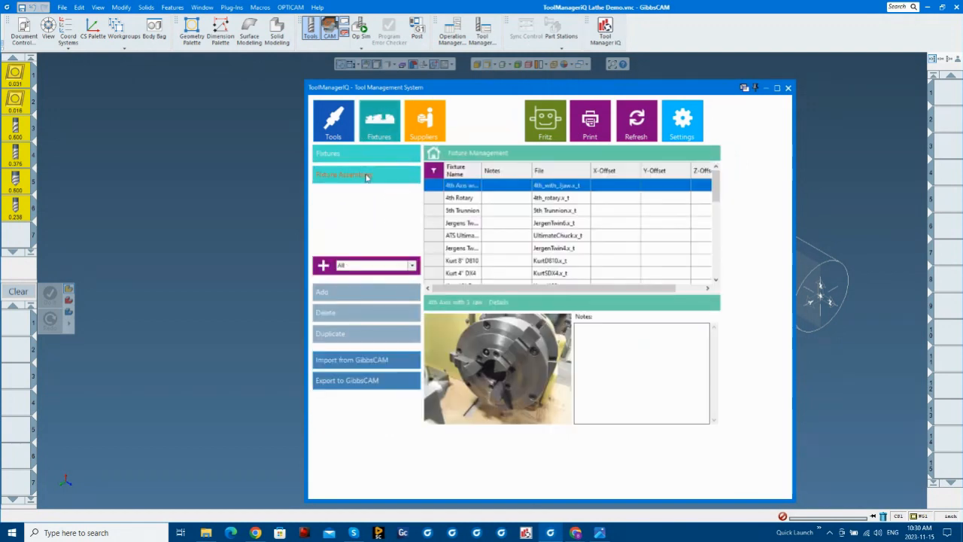
pyautogui.scroll(-6, 494, 211)
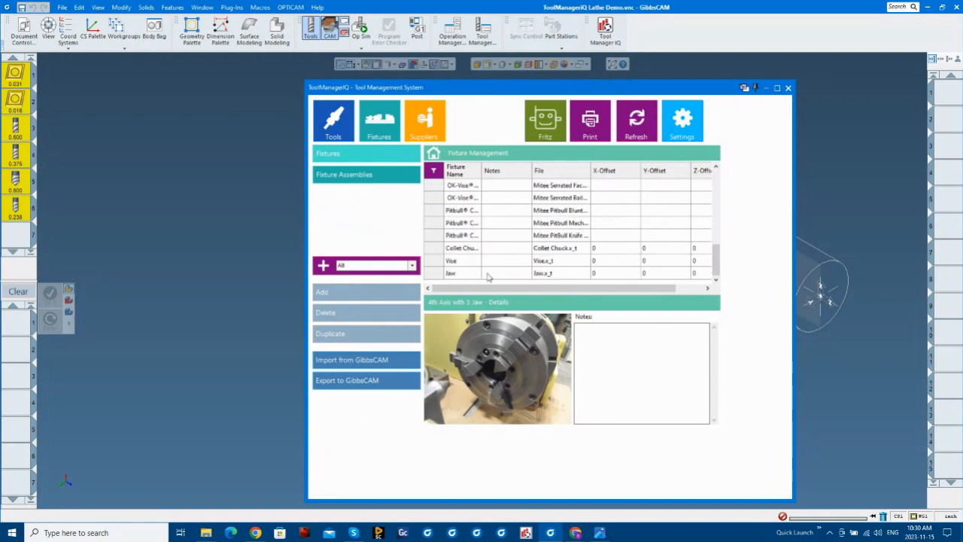
pyautogui.moveTo(504, 112); pyautogui.dragTo(358, 106)
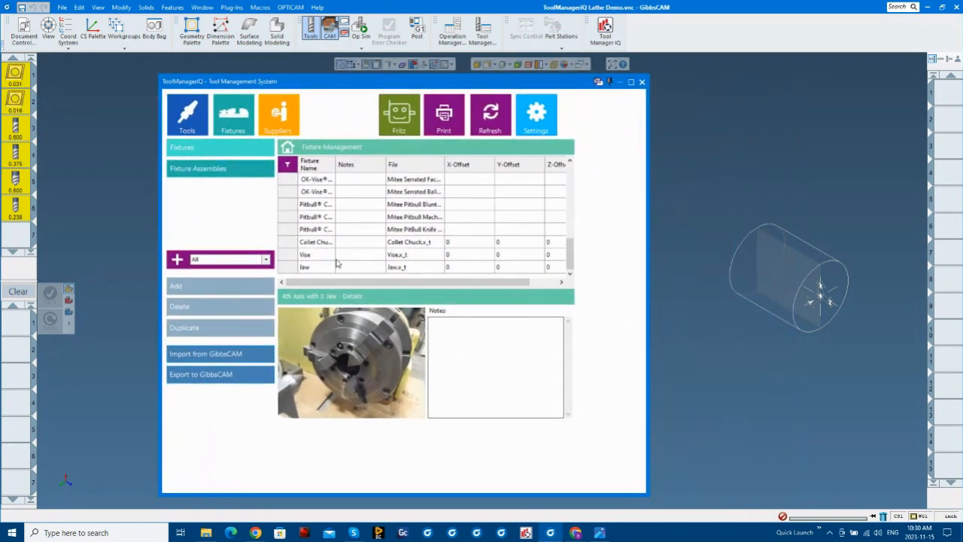
pyautogui.click(312, 241)
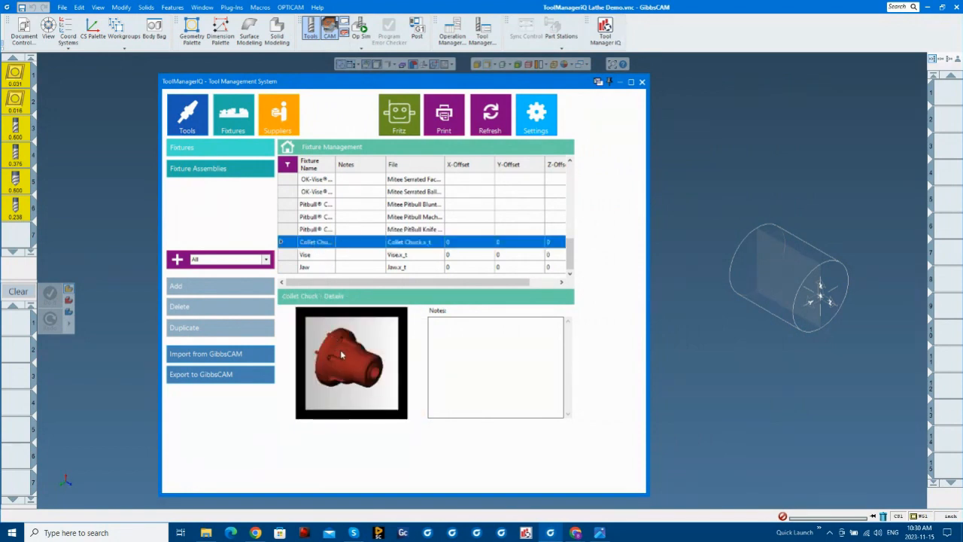
pyautogui.click(208, 378)
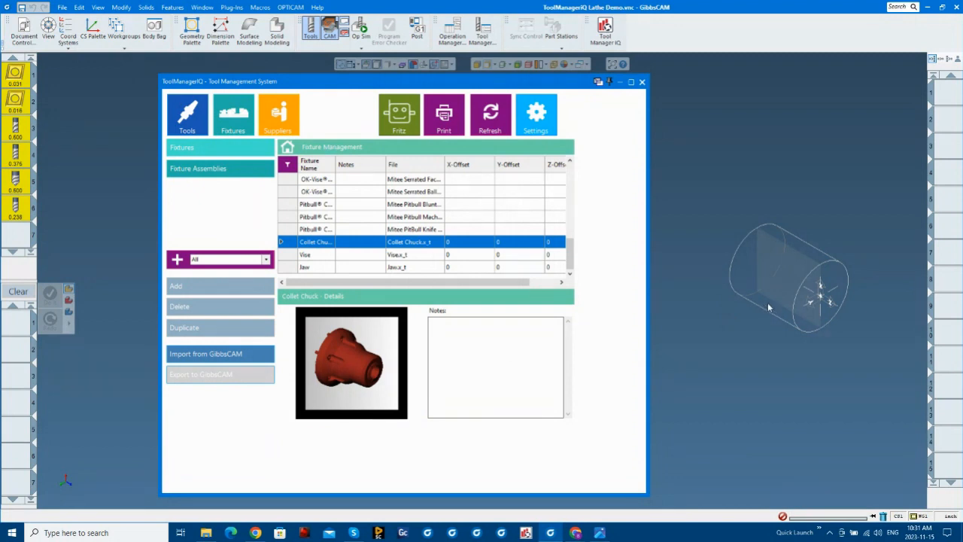
pyautogui.click(770, 335)
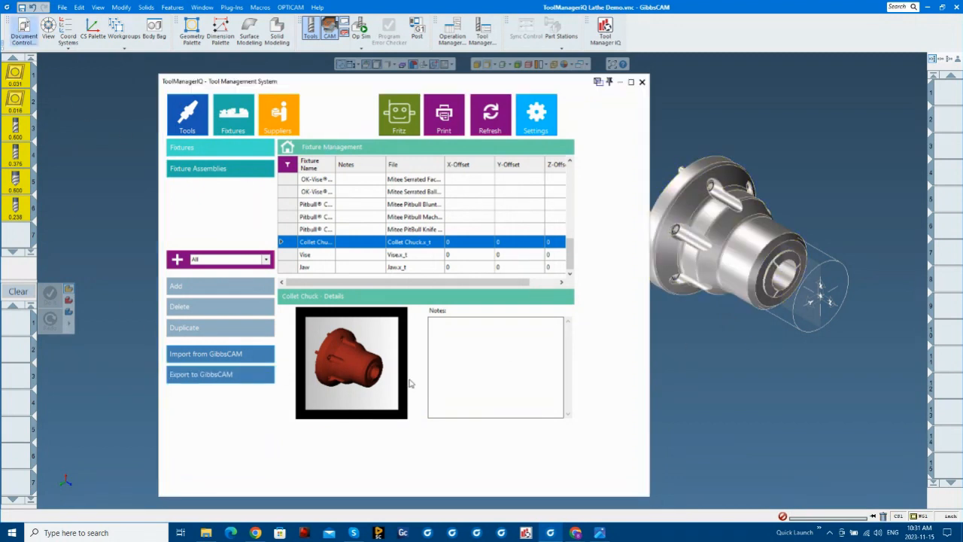
# Reduce the lathe stock diameter Xd in the document's workspace settings to suit the collet chuck.
pyautogui.doubleClick(146, 319)
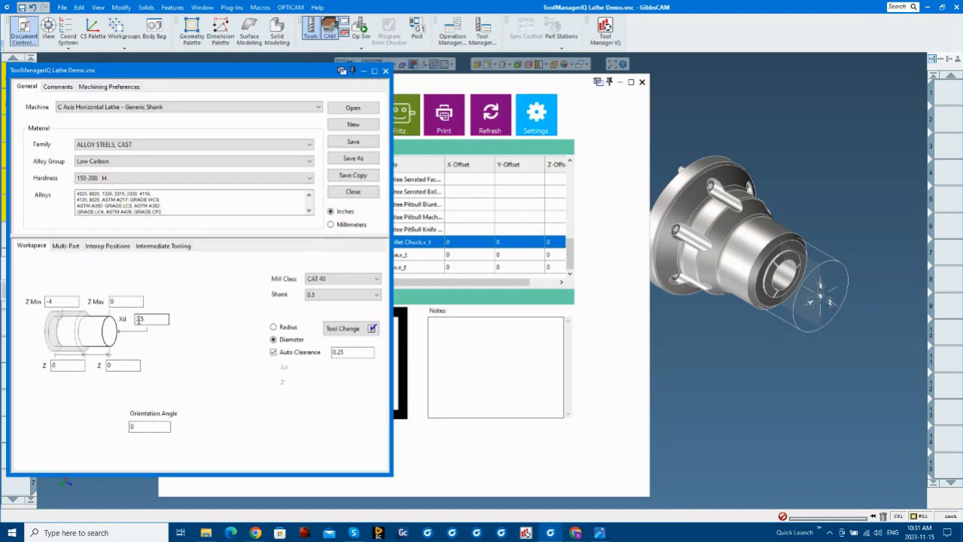
pyautogui.write('5')
pyautogui.write('1')
pyautogui.click(385, 71)
# Examine the Collet Chuck fixture details, especially its offset values, without changing them.
pyautogui.doubleClick(320, 242)
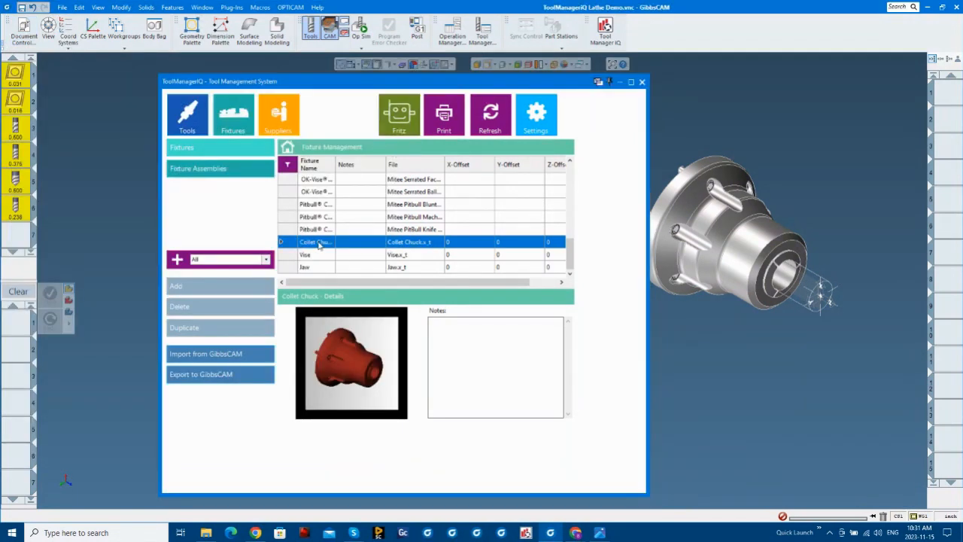
pyautogui.moveTo(401, 271); pyautogui.dragTo(462, 272)
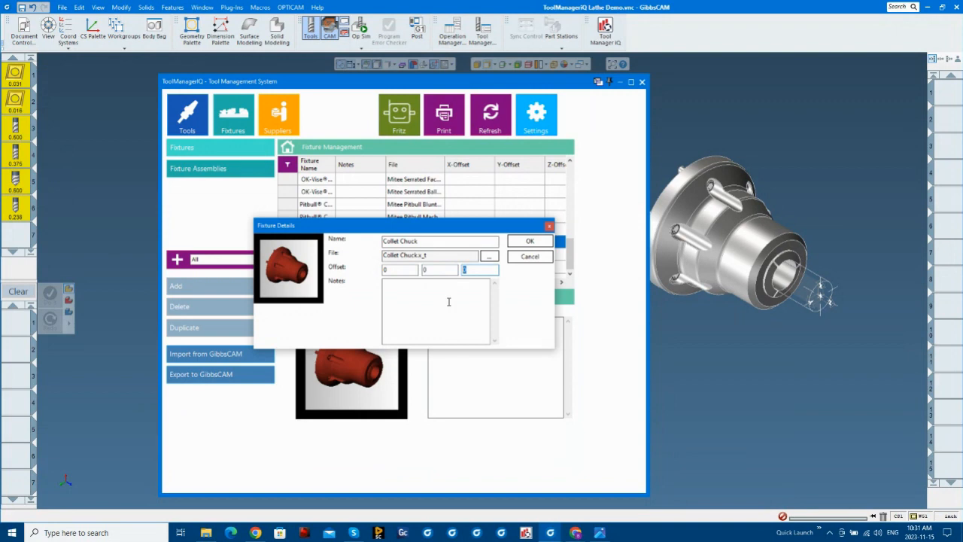
pyautogui.click(526, 259)
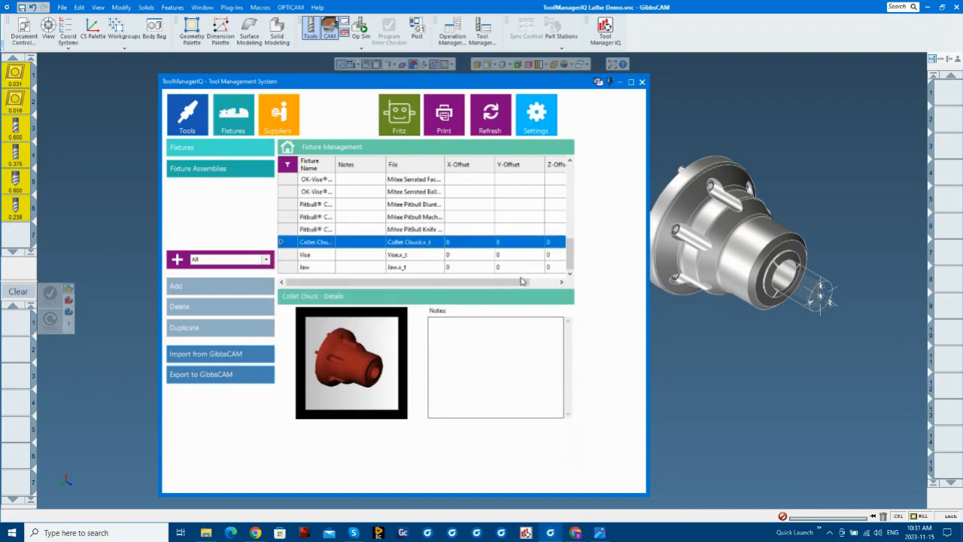
# Open ToolManageriQ Mill Demo.vnc from File Explorer without saving the lathe part, and close the ToolManagerIQ window.
pyautogui.click(206, 533)
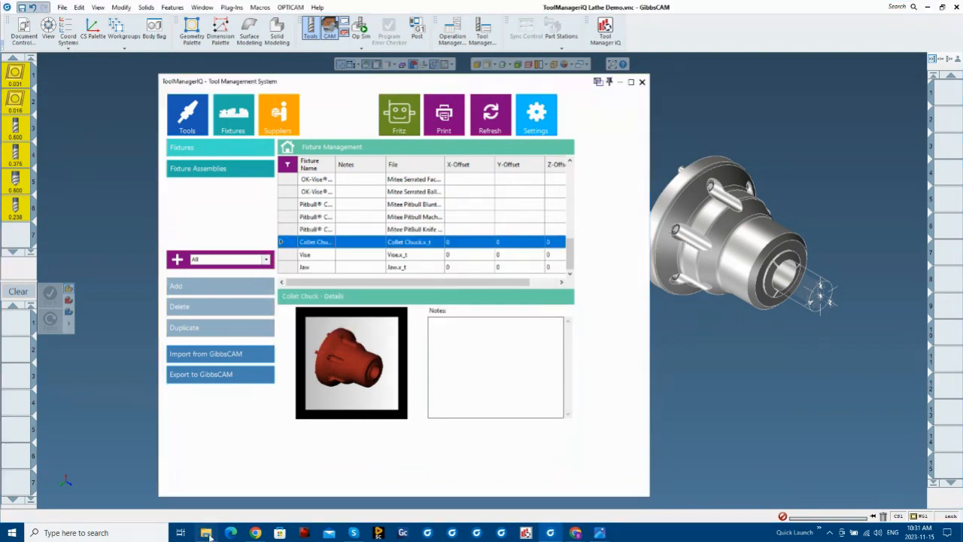
pyautogui.moveTo(359, 256); pyautogui.dragTo(98, 260)
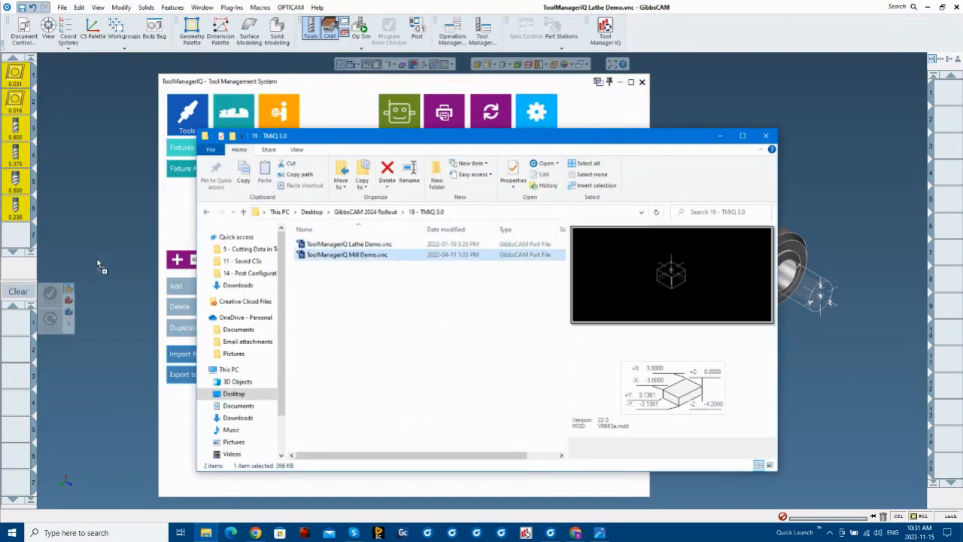
pyautogui.click(494, 280)
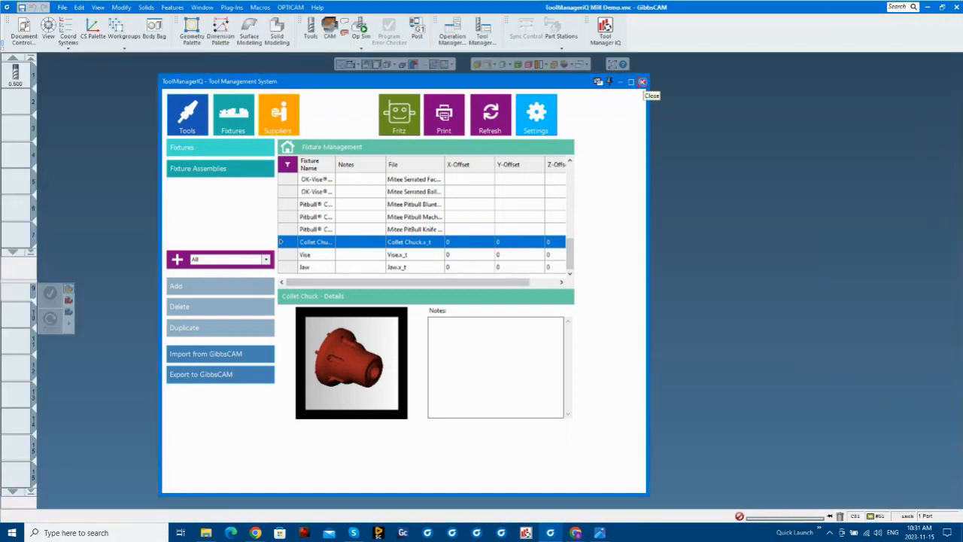
pyautogui.click(642, 82)
# Reopen ToolManagerIQ and export the Vise fixture assembly into the mill part.
pyautogui.click(605, 30)
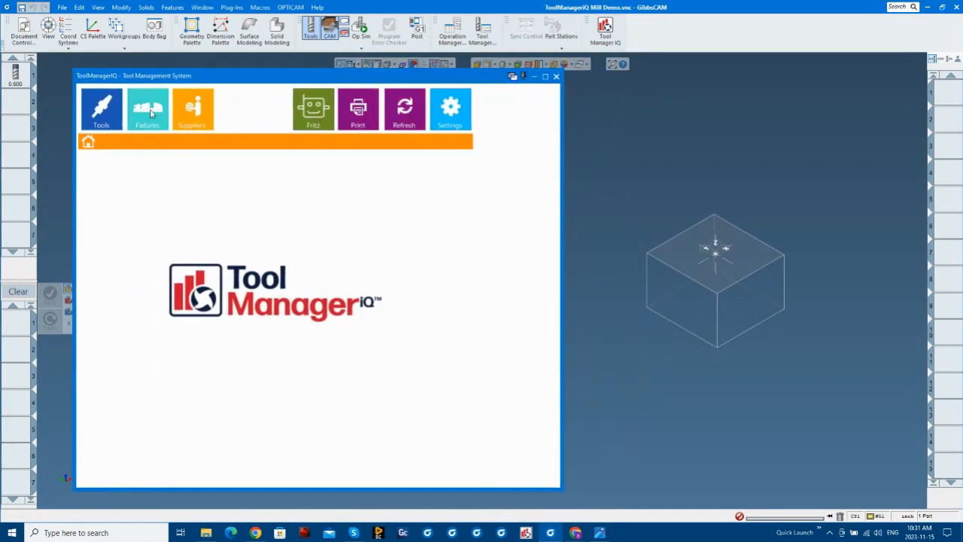
pyautogui.click(151, 111)
pyautogui.click(113, 162)
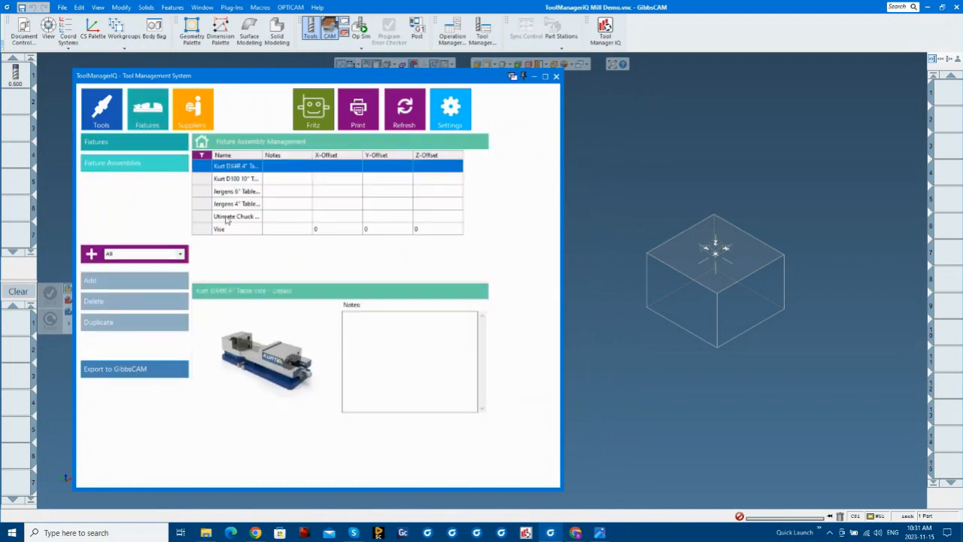
pyautogui.click(229, 229)
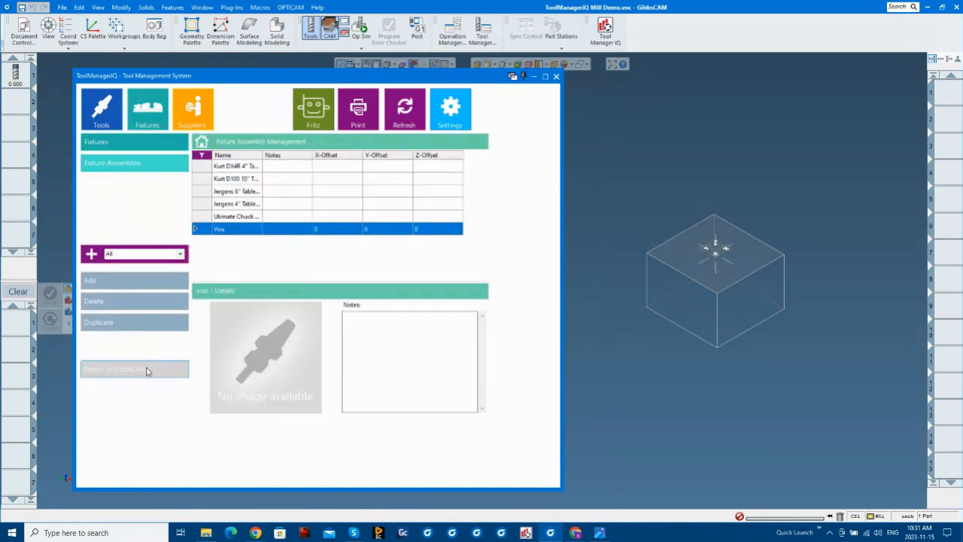
pyautogui.click(147, 371)
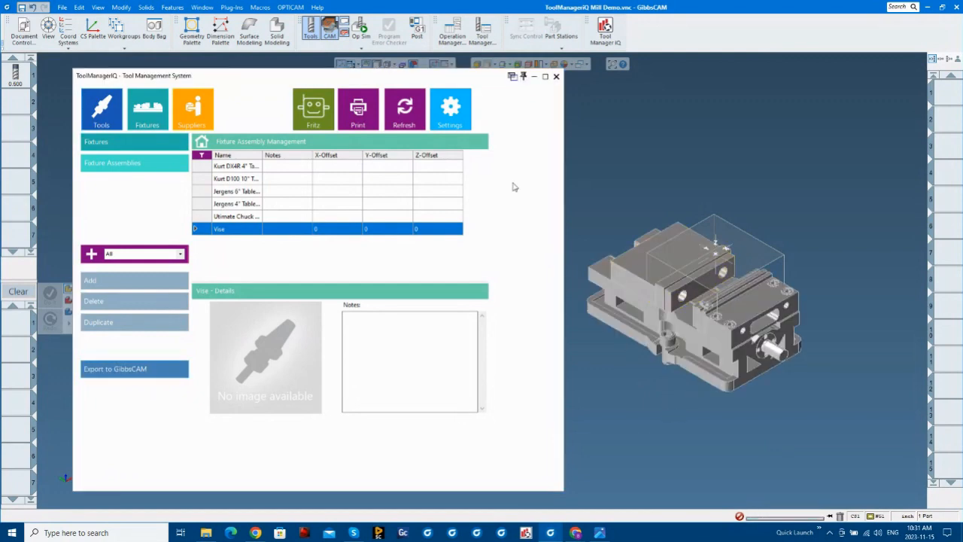
pyautogui.click(528, 126)
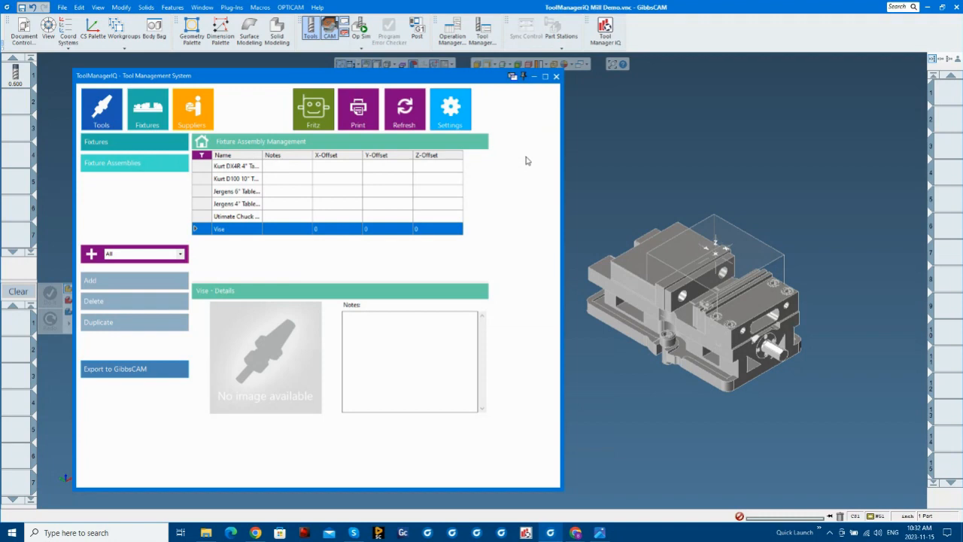
pyautogui.click(557, 76)
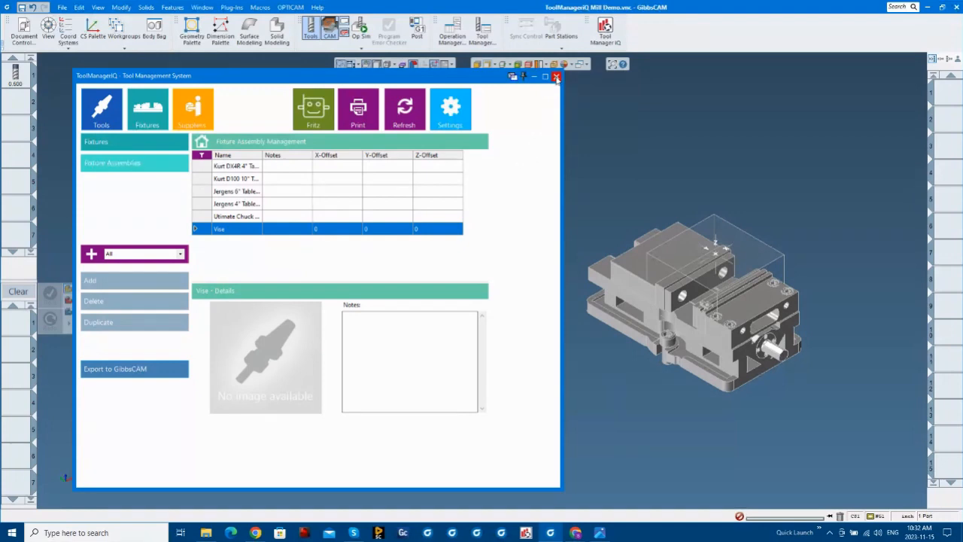
pyautogui.click(63, 7)
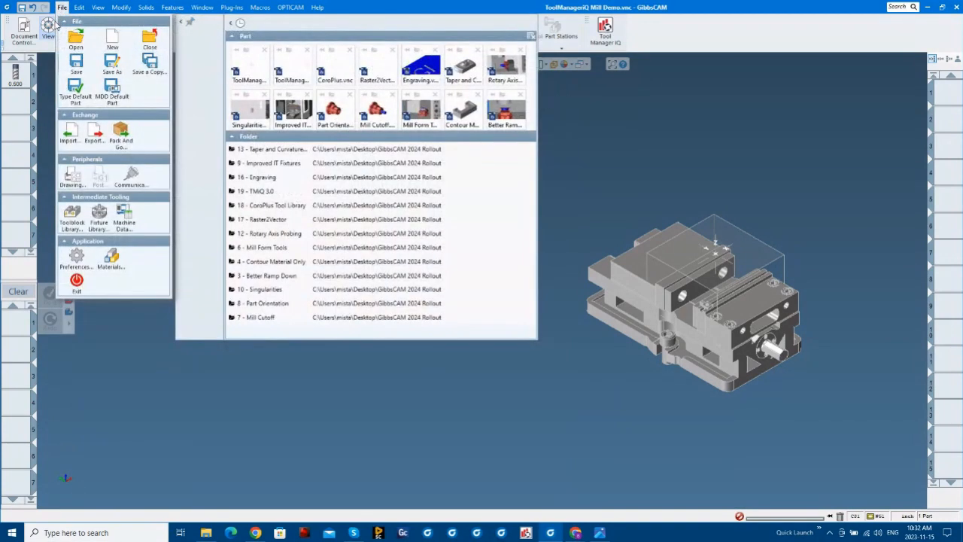
pyautogui.click(420, 218)
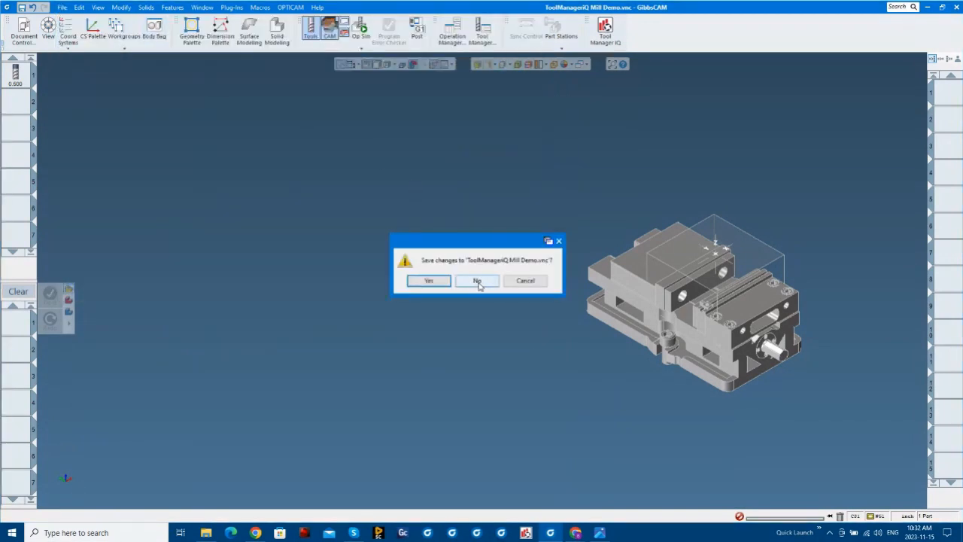
pyautogui.click(525, 281)
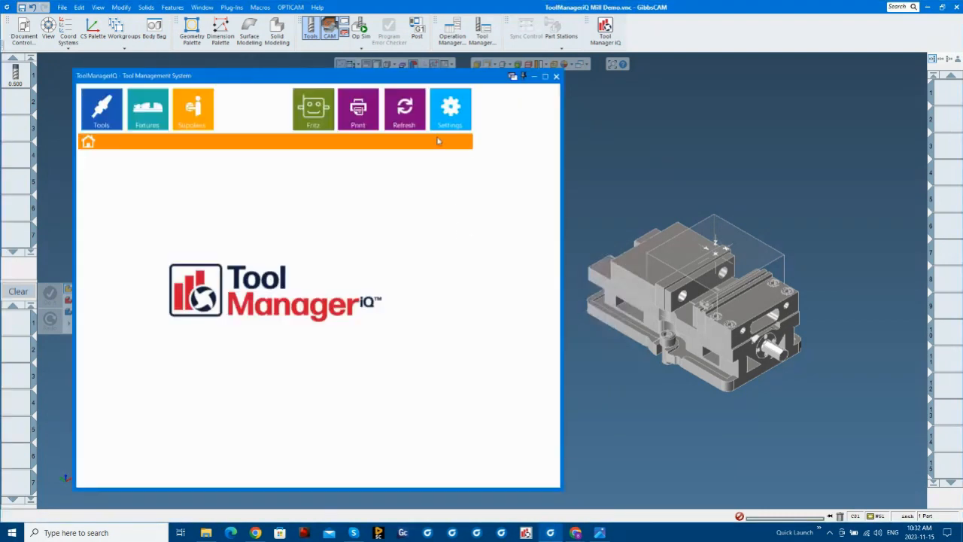
# Examine the ToolManagerIQ connection settings and available interface languages without changing them, and close the settings and the ToolManagerIQ window.
pyautogui.click(457, 110)
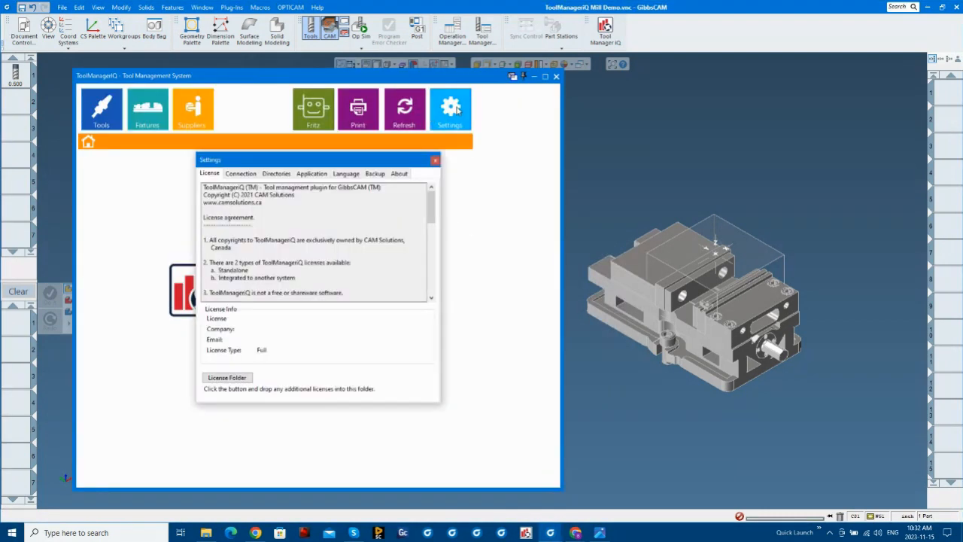
pyautogui.click(241, 173)
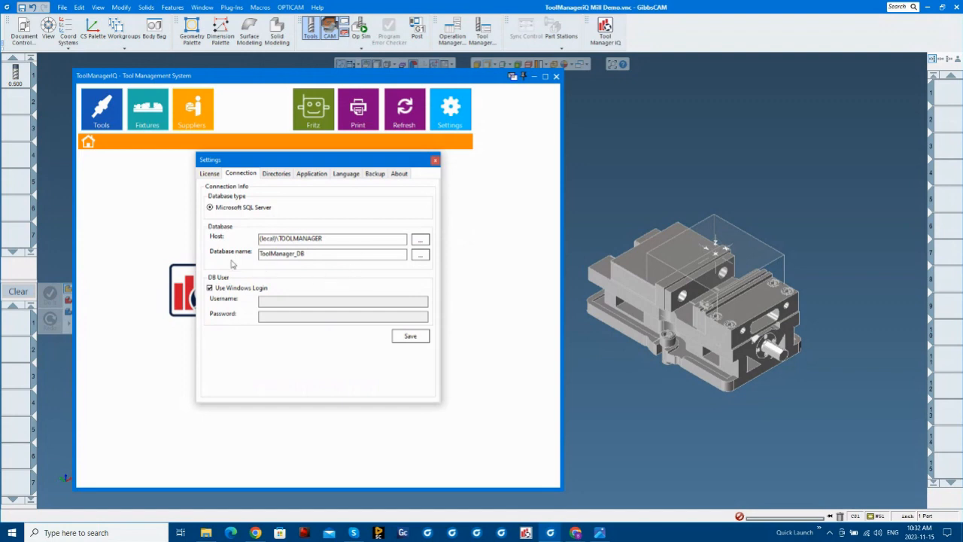
pyautogui.click(346, 173)
pyautogui.click(319, 202)
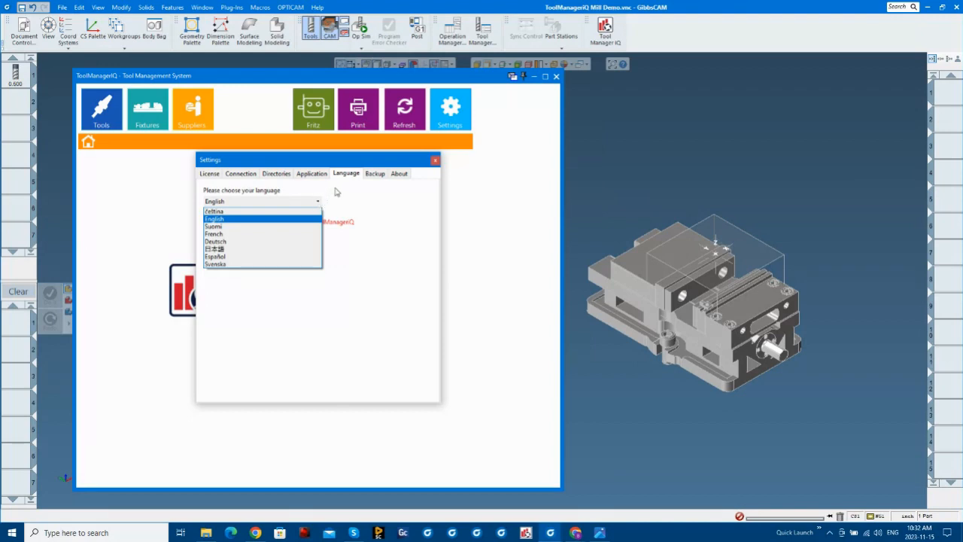
pyautogui.click(401, 204)
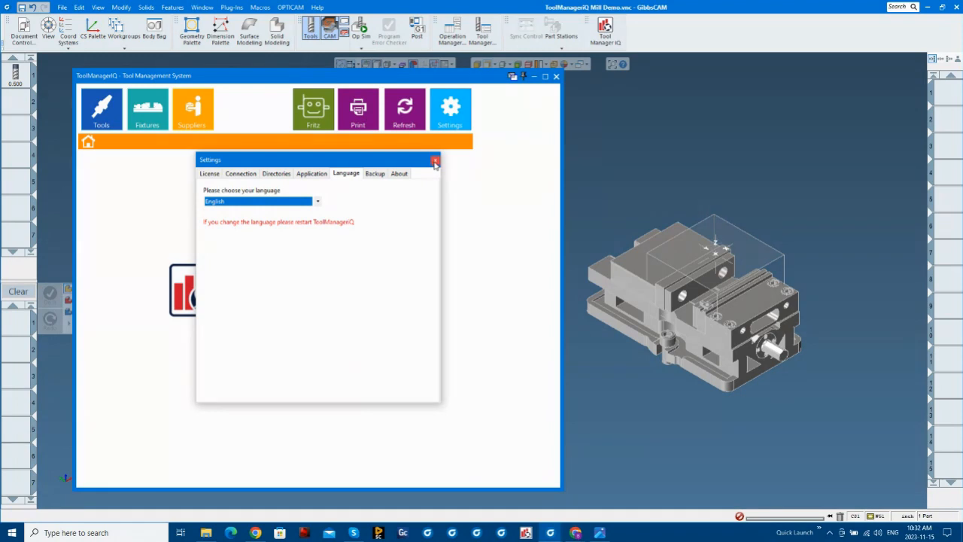
pyautogui.click(435, 162)
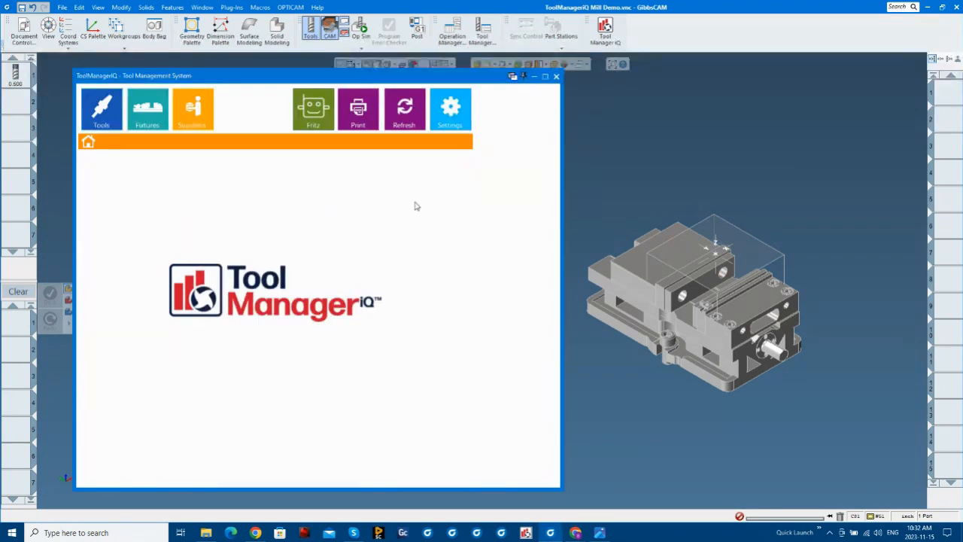
pyautogui.click(557, 76)
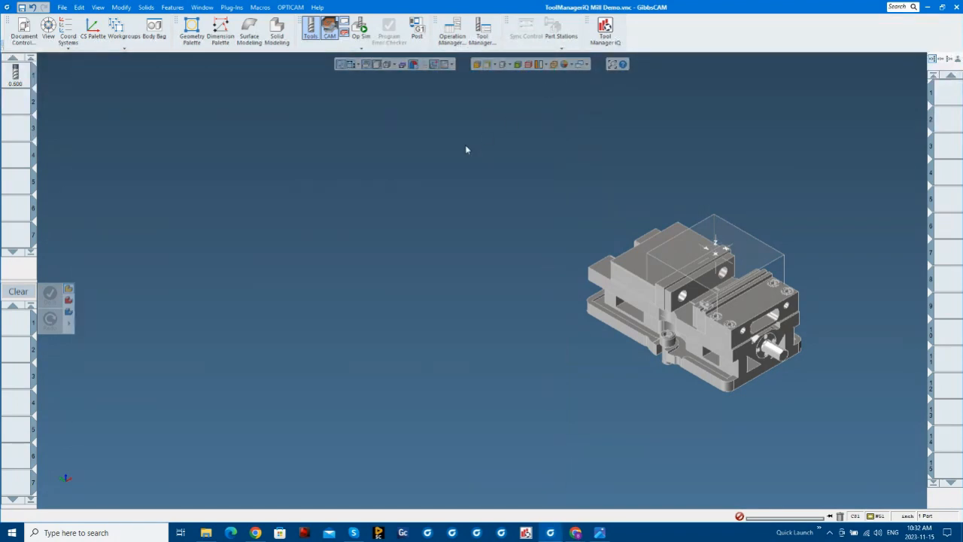
# Switch to File Explorer and open the CSIFLEX Condensed.pptx presentation from the 20 - CSI Flex folder in GibbsCAM 2024 Rollout.
pyautogui.click(205, 533)
pyautogui.click(206, 212)
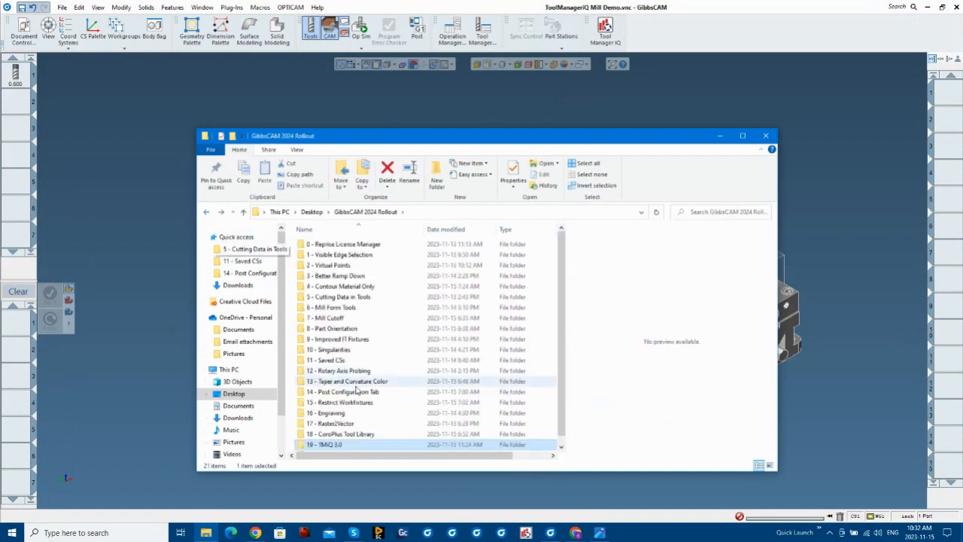
pyautogui.scroll(-1, 357, 390)
pyautogui.doubleClick(331, 446)
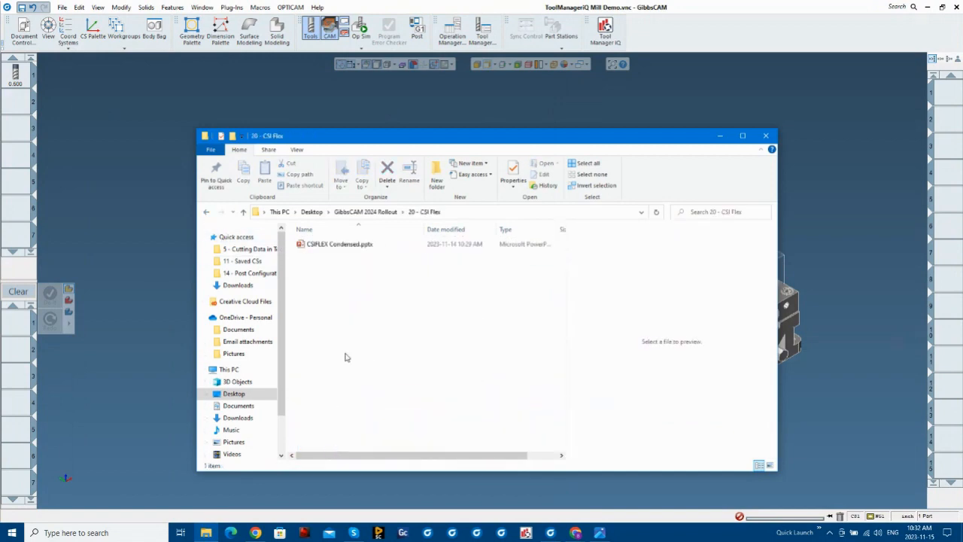
pyautogui.click(345, 247)
pyautogui.doubleClick(322, 247)
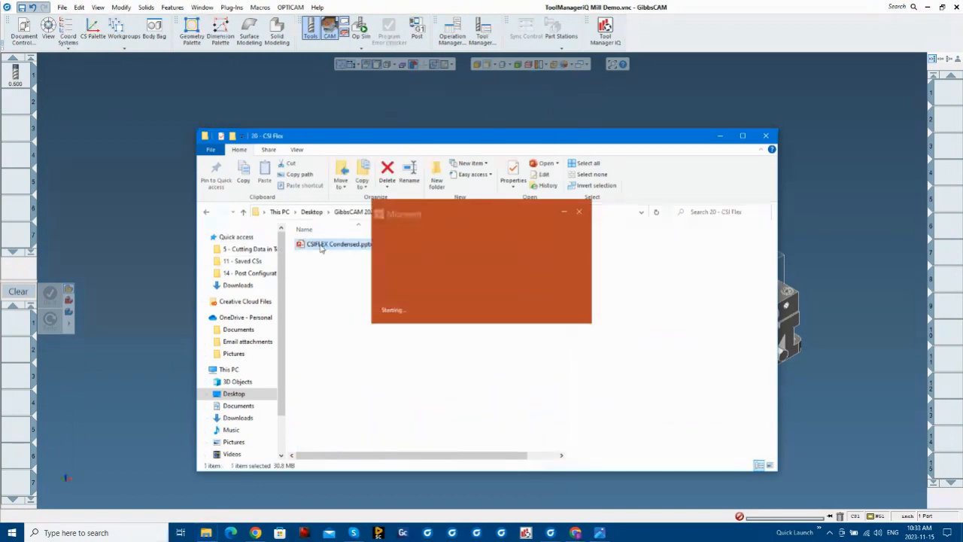